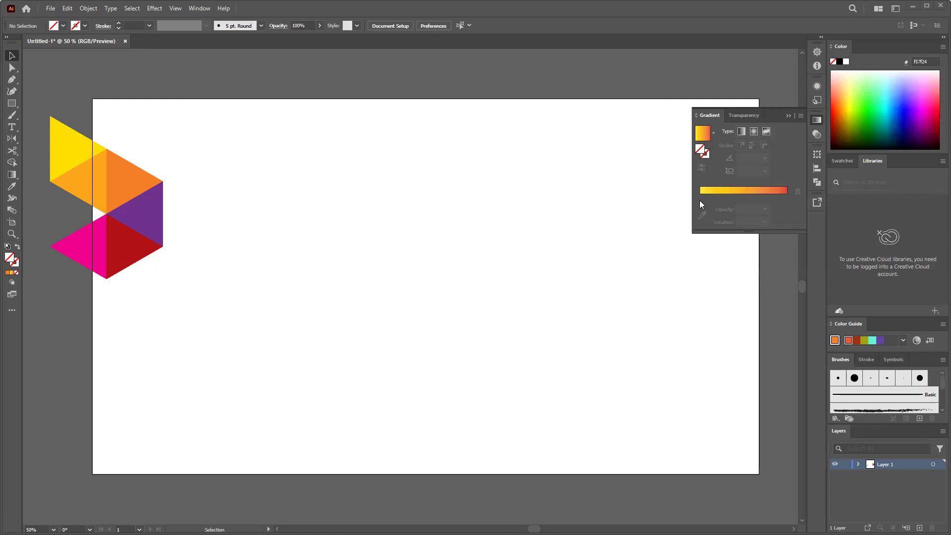
left_click(715, 133)
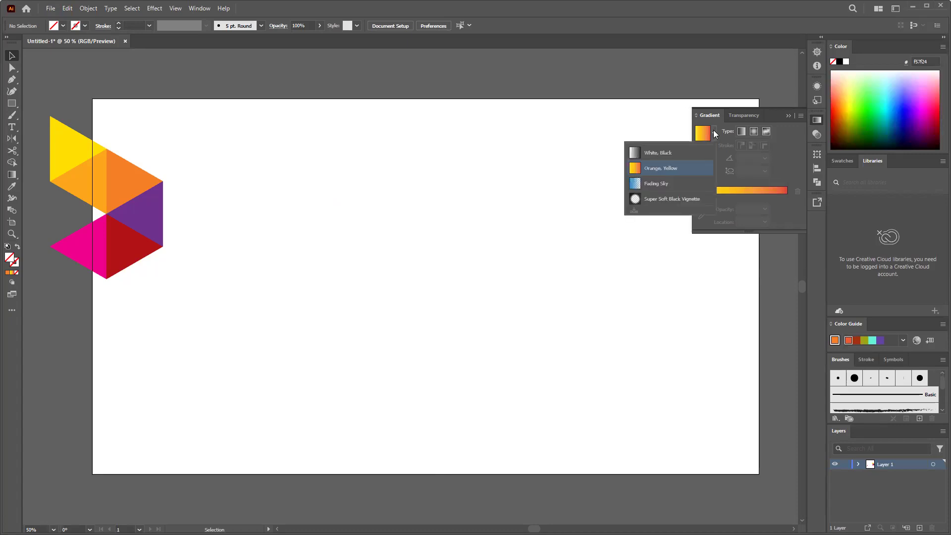
left_click(715, 133)
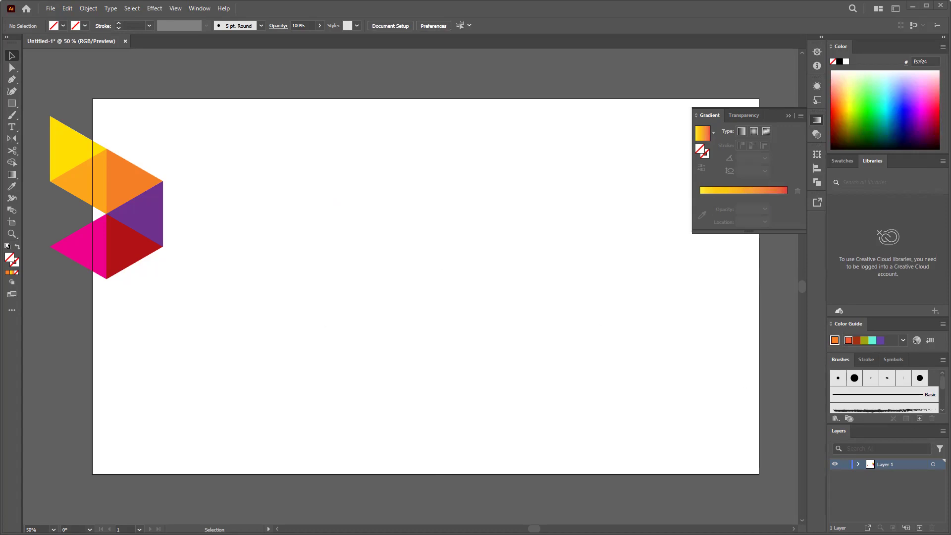
key("alt+Tab")
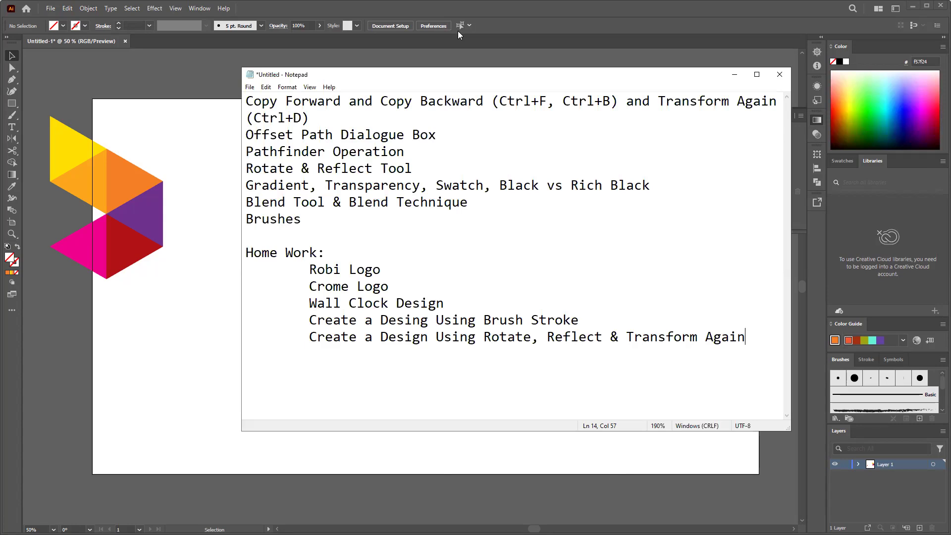
left_click(61, 43)
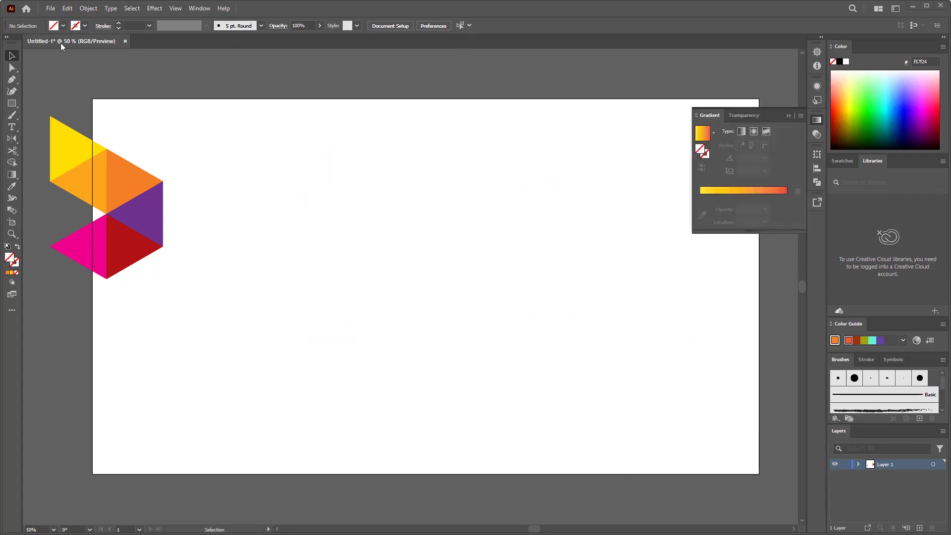
Move the triangle logo from the artboard's left edge fully onto the artboard and deselect it.
left_click(126, 228)
left_click_drag(134, 210, 365, 208)
left_click(463, 238)
left_click(370, 218)
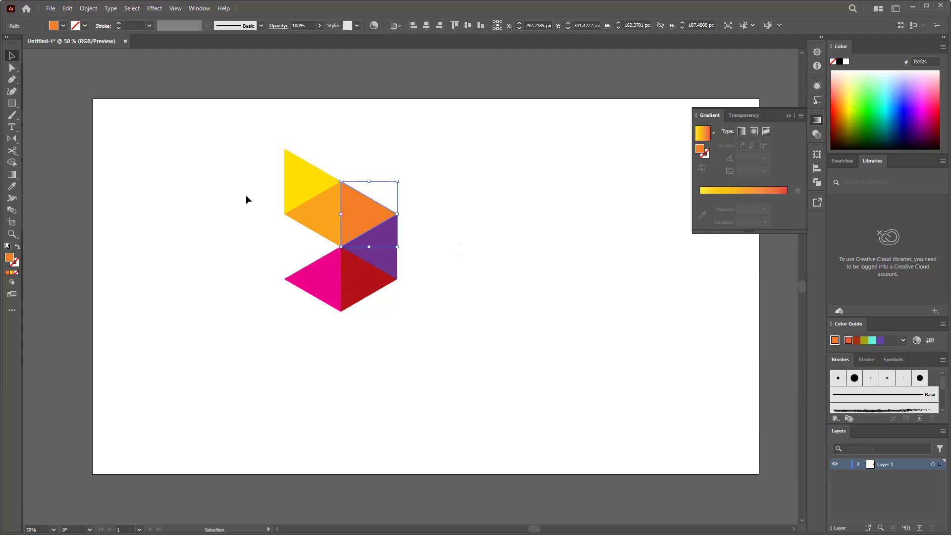
left_click(293, 375)
key("a")
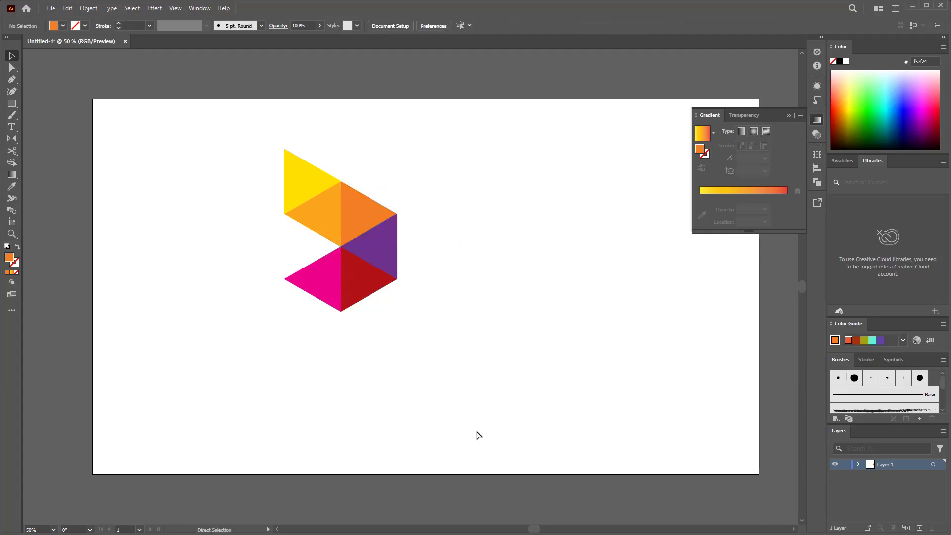
Bring the robi.jpg reference image onto the artboard below the logo and enlarge it to about 606 px wide.
key("ctrl+minus")
left_click_drag(106, 275, 458, 331)
key("ctrl+0")
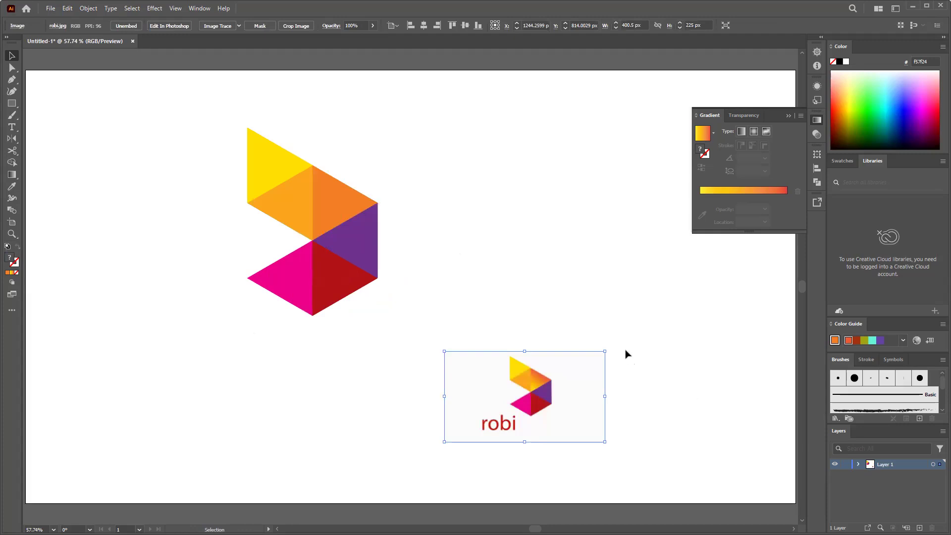
left_click_drag(605, 352, 646, 287)
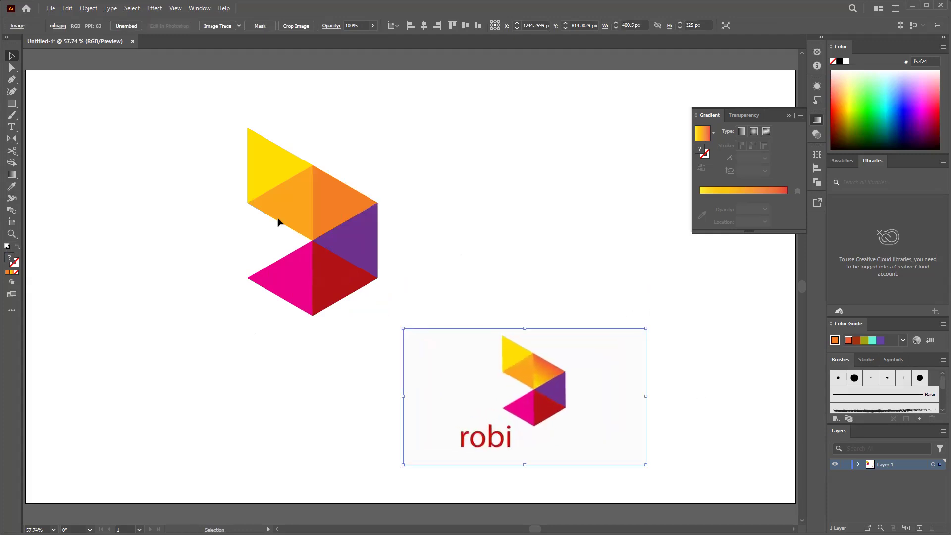
Fill the logo's darker orange triangle with the linear yellow-to-red gradient and remove its intermediate colour stops.
left_click(346, 198)
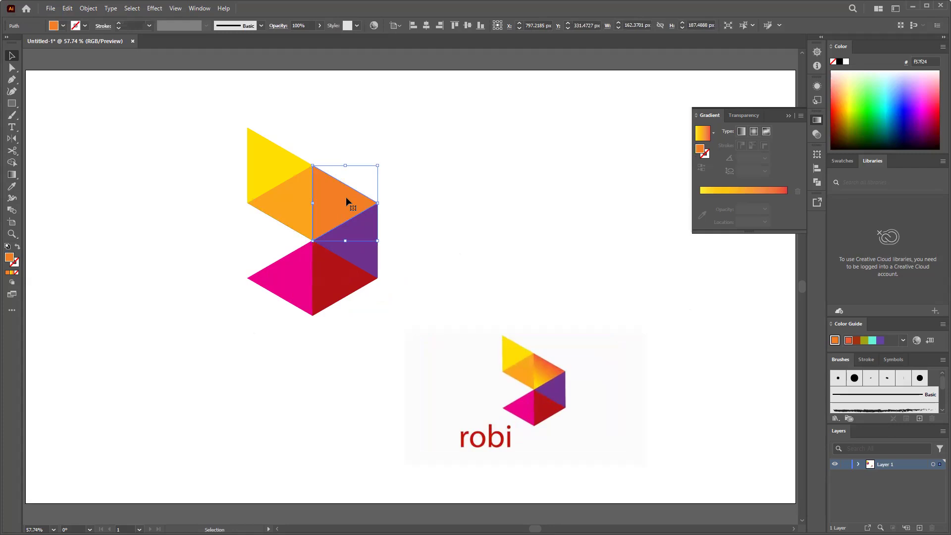
left_click(12, 174)
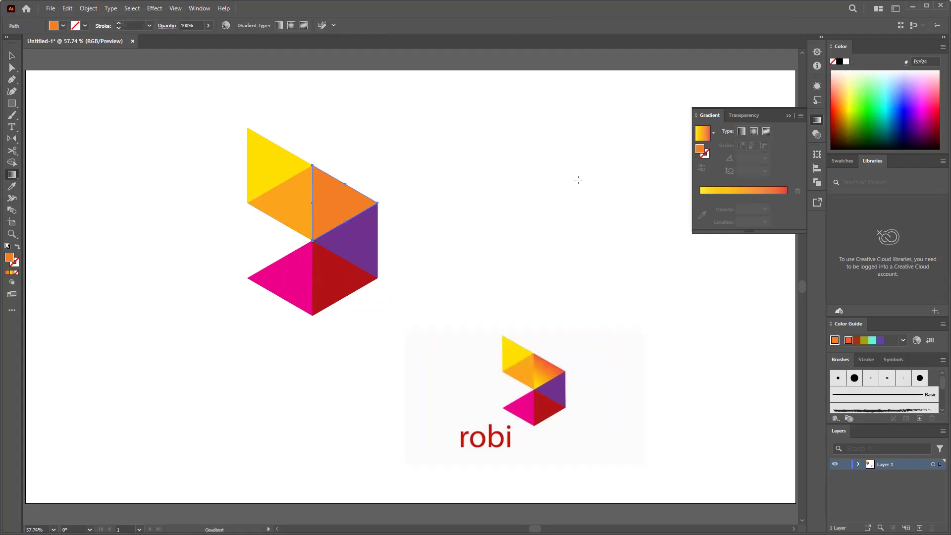
left_click(751, 190)
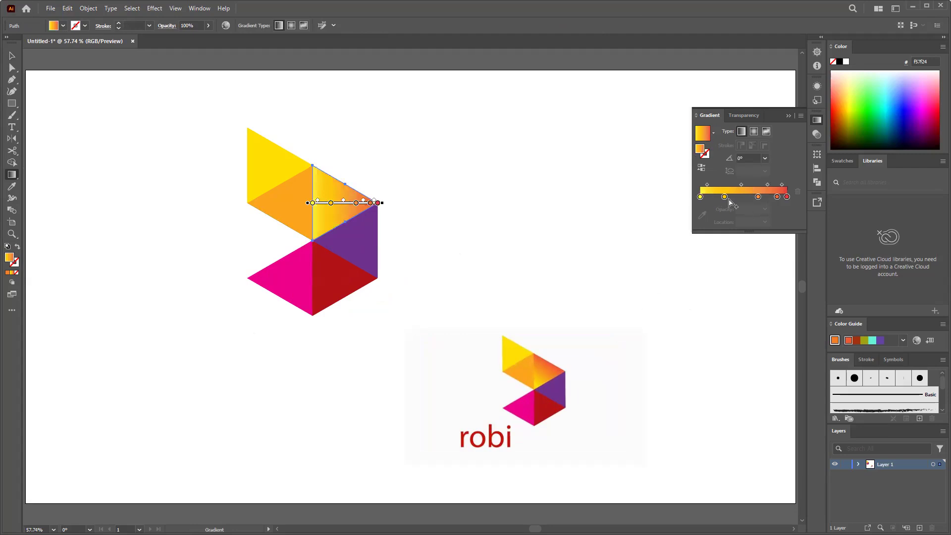
left_click_drag(725, 196, 776, 218)
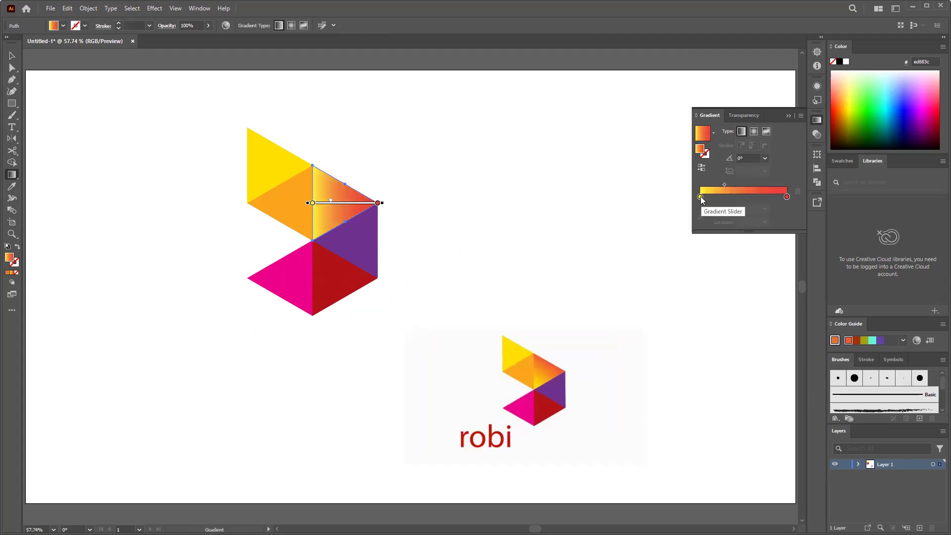
Recolour the gradient's start and end stops with the yellow and orange-red sampled from the matching triangle in robi.jpg.
double_click(700, 196)
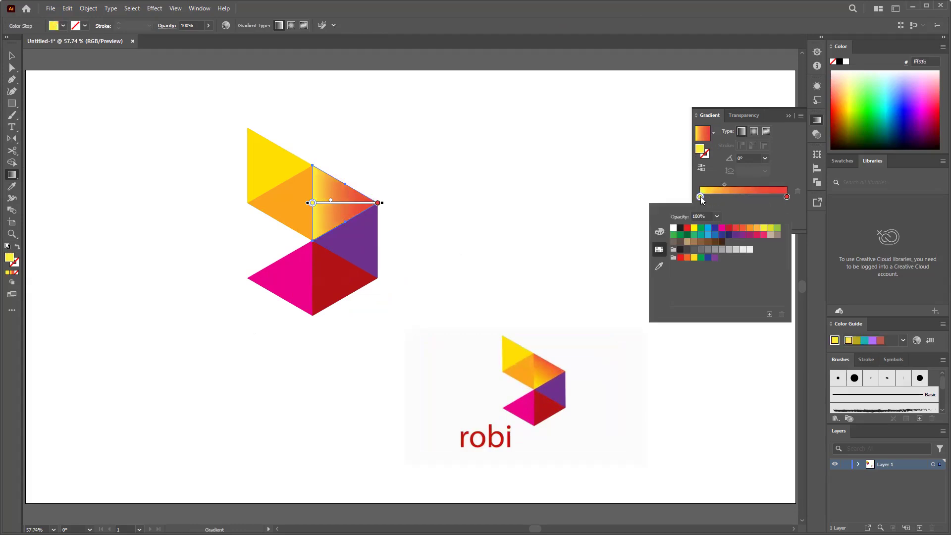
left_click(661, 266)
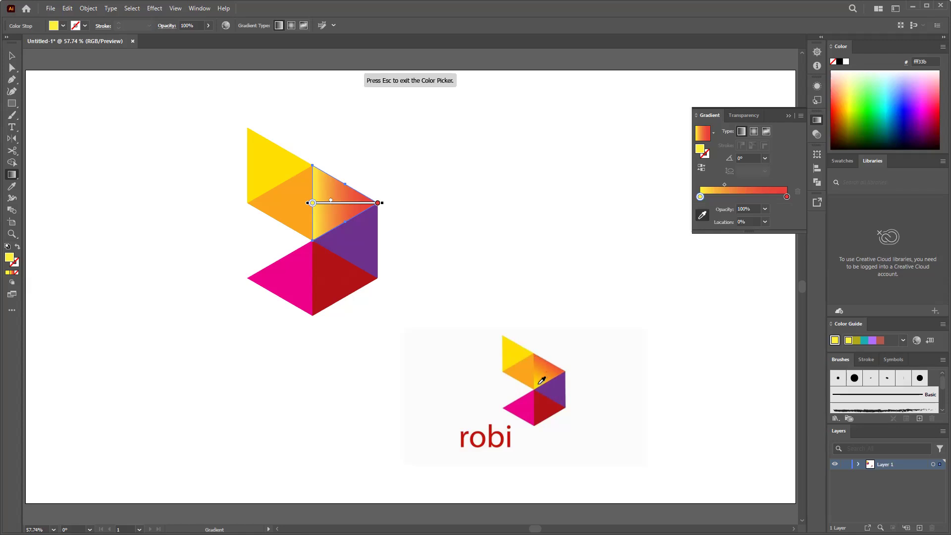
left_click(542, 380)
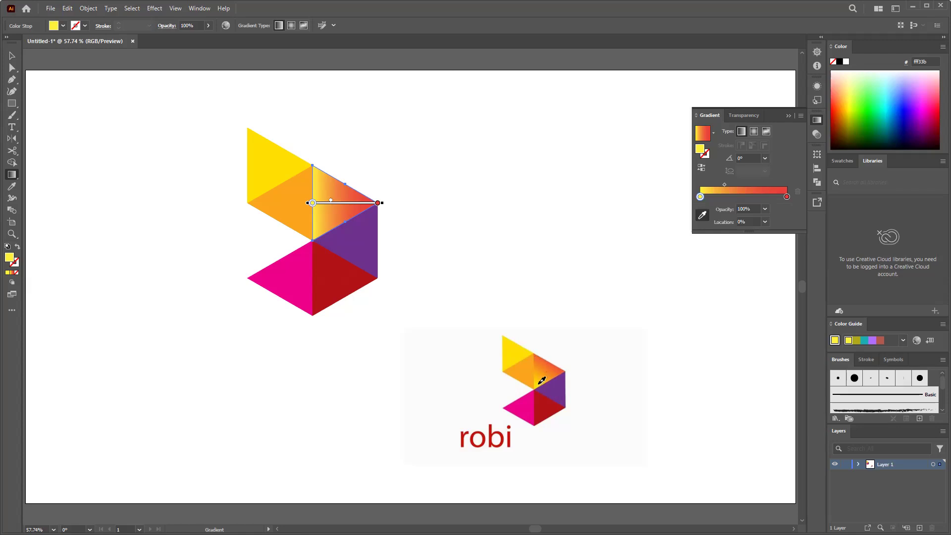
double_click(787, 196)
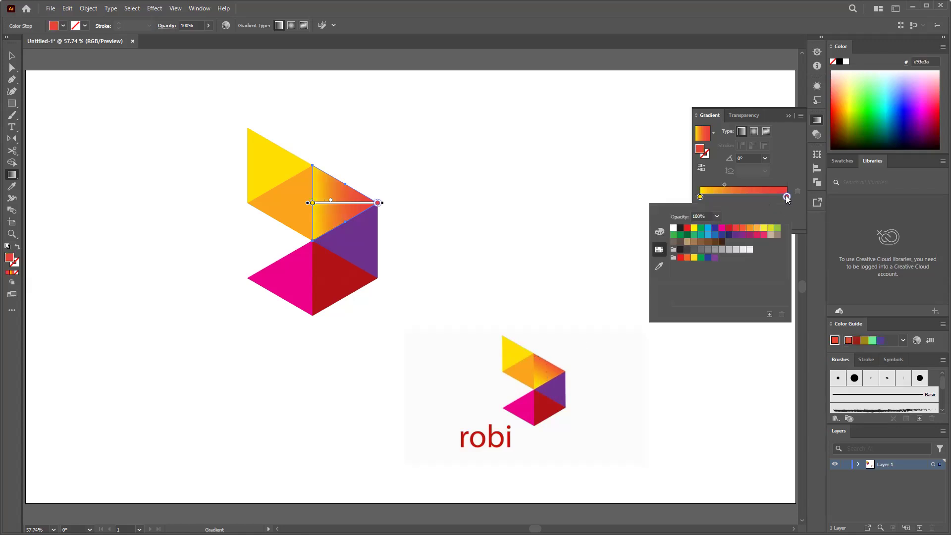
left_click(661, 267)
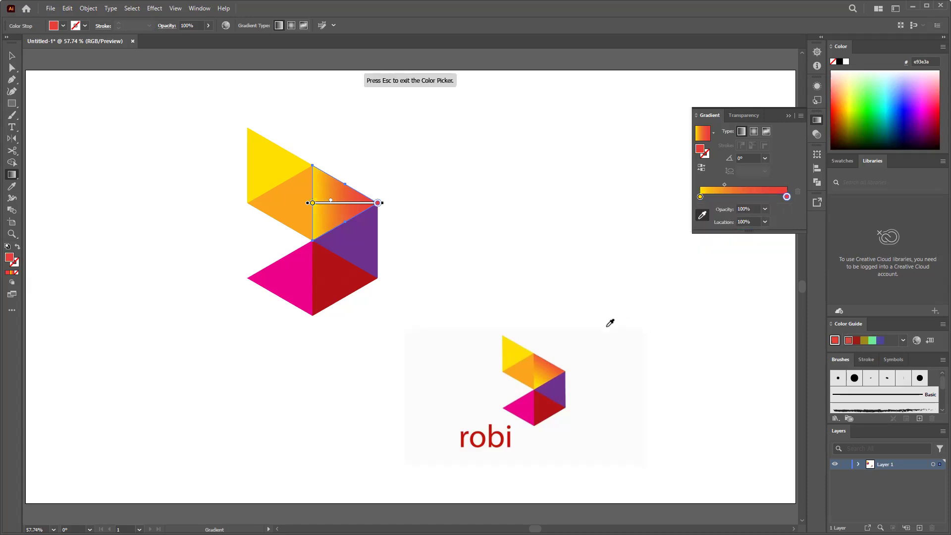
left_click(550, 364)
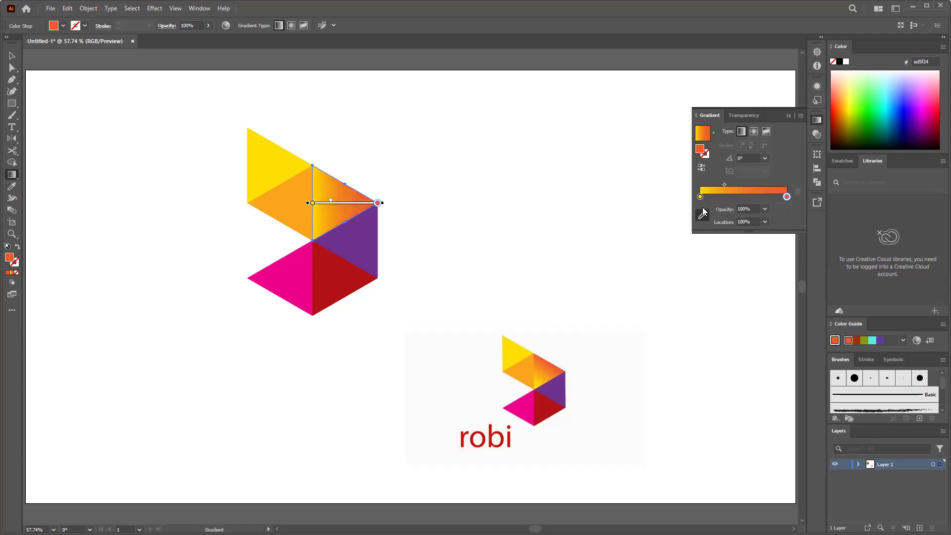
Redirect the triangle's gradient diagonally from its lower corner toward the upper right at about 50°, then deselect it.
mouse_move(353, 175)
left_mouse_down()
mouse_move(320, 230)
mouse_move(393, 147)
left_mouse_up()
left_click_drag(319, 222, 364, 168)
key("v")
left_click(410, 226)
Move the reference image up beside the logo and shift the whole logo to the artboard's left edge.
left_click(553, 424)
left_click_drag(553, 424, 539, 192)
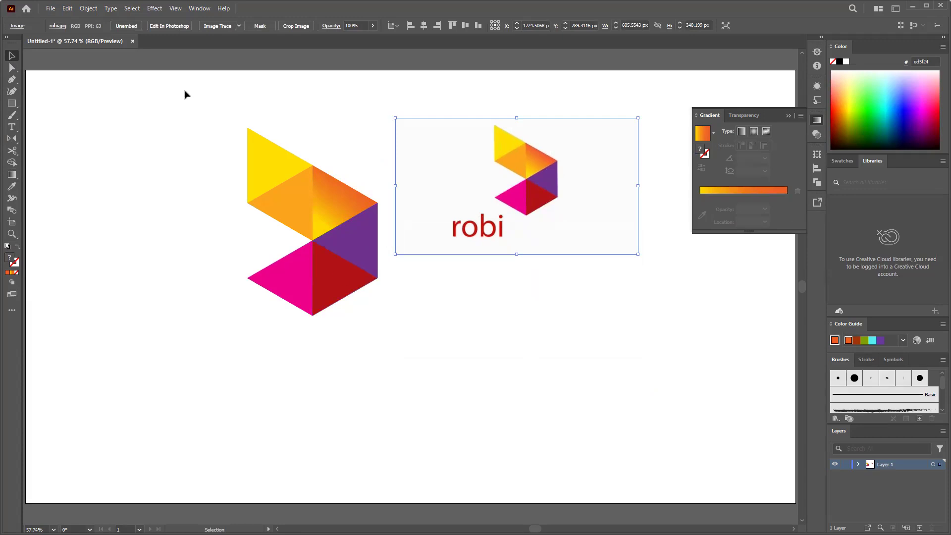
left_click_drag(208, 107, 364, 338)
left_click_drag(303, 293, 137, 323)
Delete the robi.jpg reference image from the artboard.
left_click_drag(467, 133, 517, 205)
left_click_drag(551, 270, 273, 214)
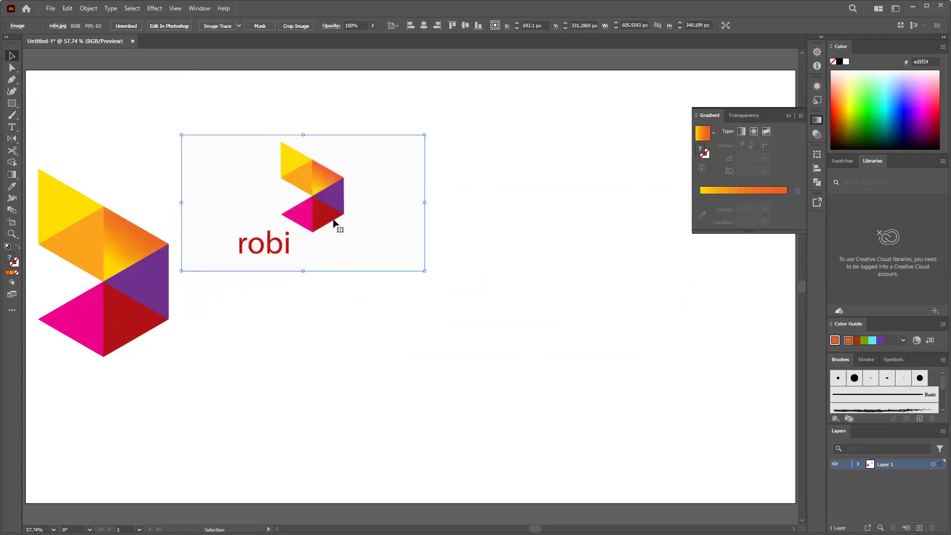
key("Delete")
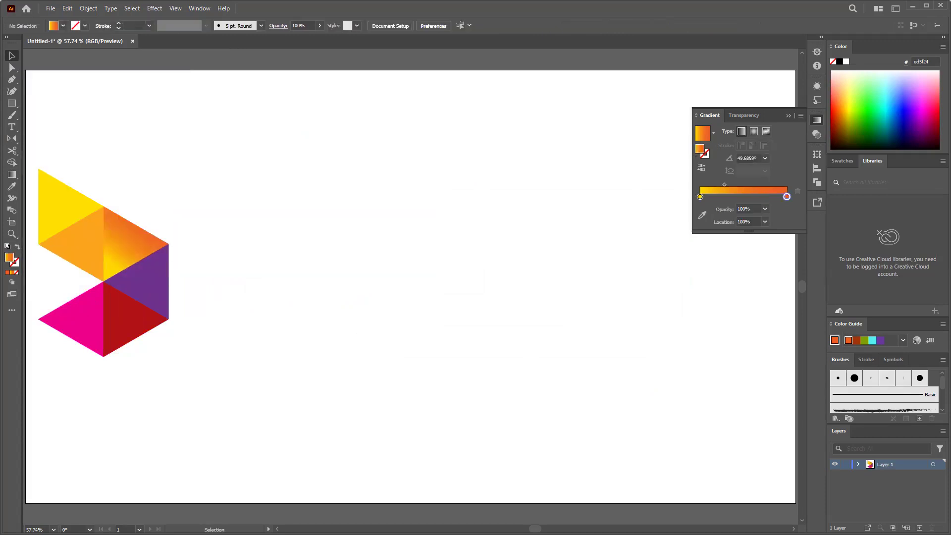
key("alt+Tab")
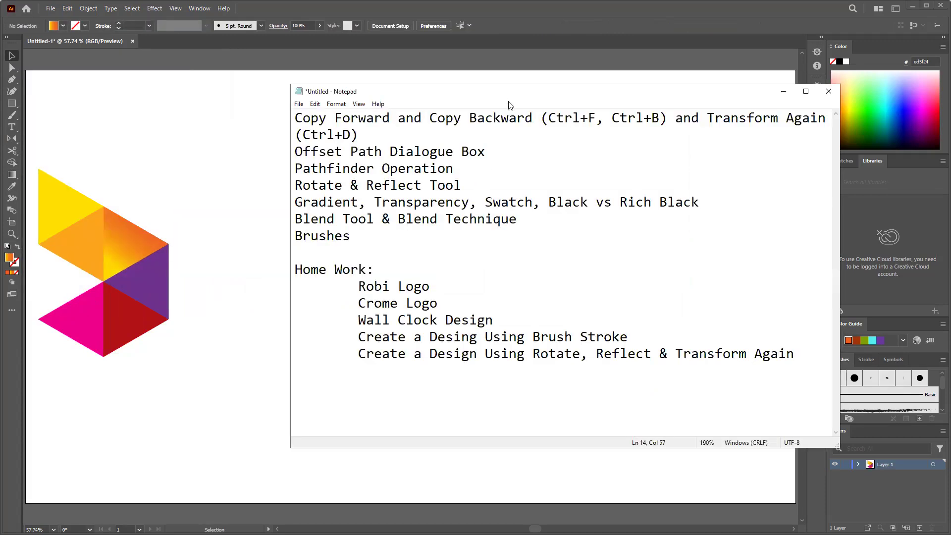
key("alt+Tab")
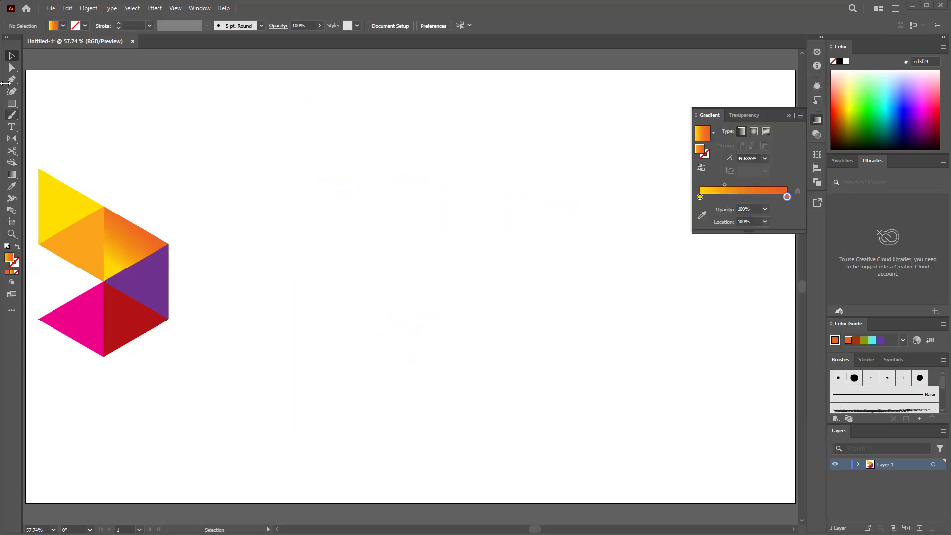
Add a point-text letter "A" in the empty area to the right of the logo.
right_click(14, 128)
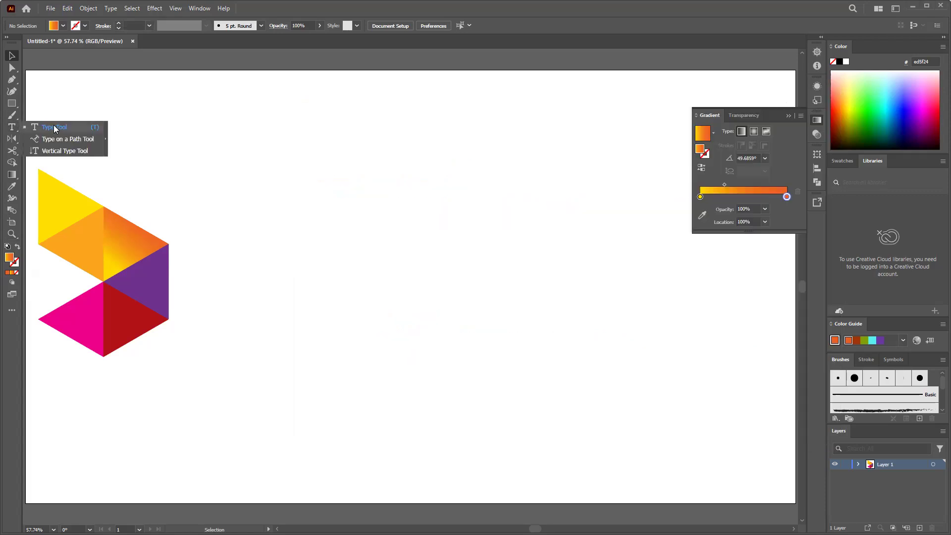
left_click(57, 123)
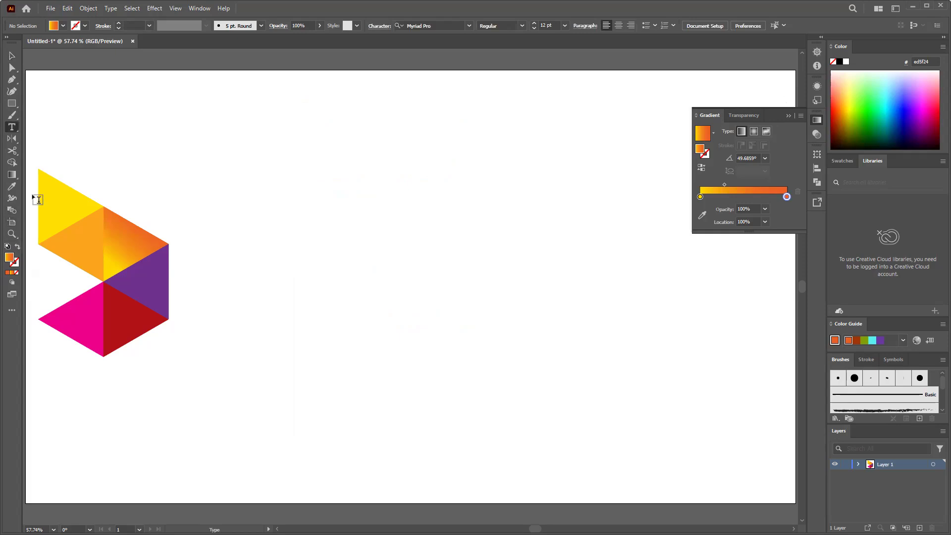
left_click(427, 212)
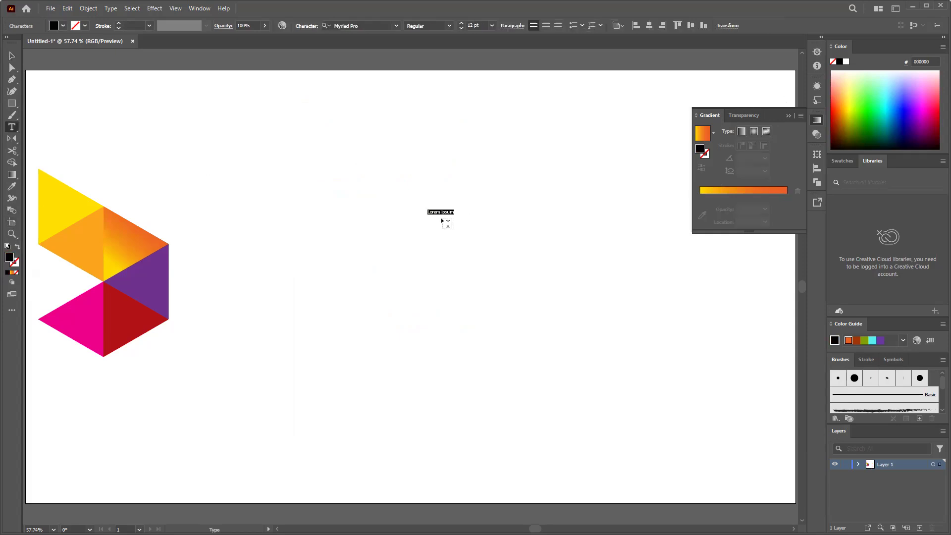
type("A")
Set the letter A's font size to 500 pt and reposition it near the artboard's top centre.
key("ctrl+a")
left_click(492, 27)
left_click(503, 204)
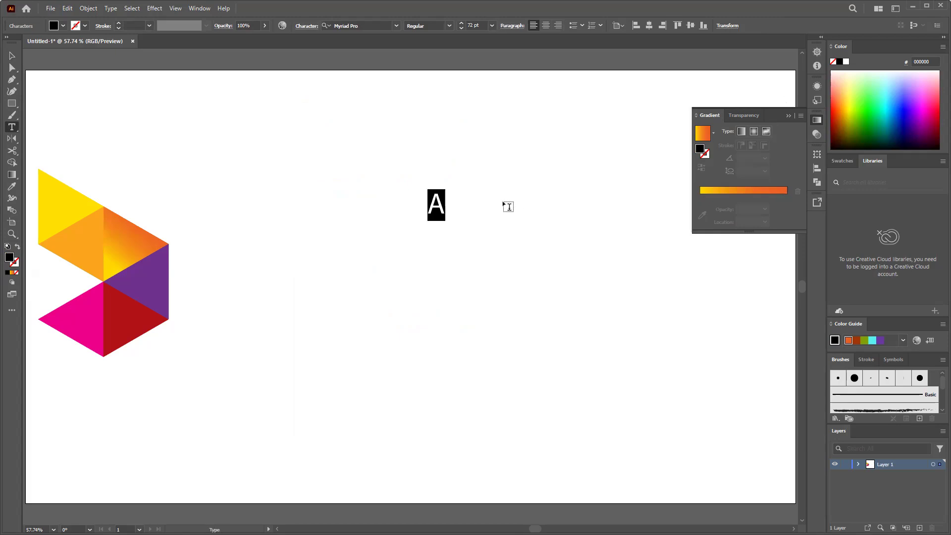
left_click(471, 25)
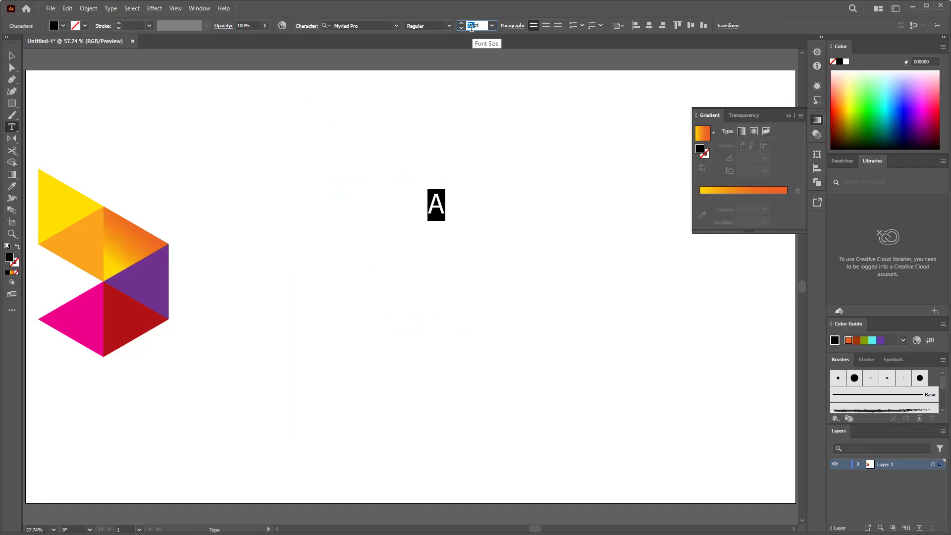
type("500")
left_click(12, 56)
left_click_drag(517, 171, 465, 205)
Change the letter A's font to Calibri with the Bold style.
double_click(465, 204)
key("ctrl+a")
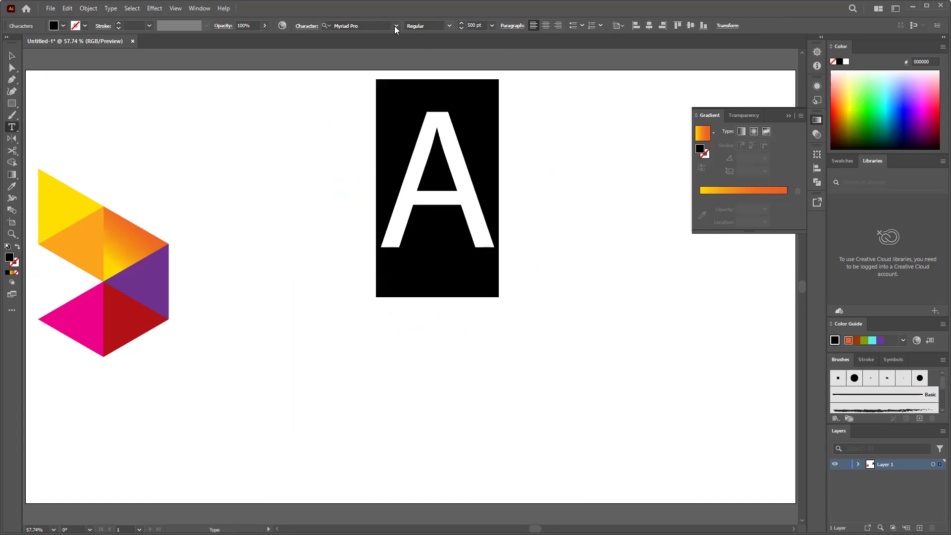
left_click(396, 25)
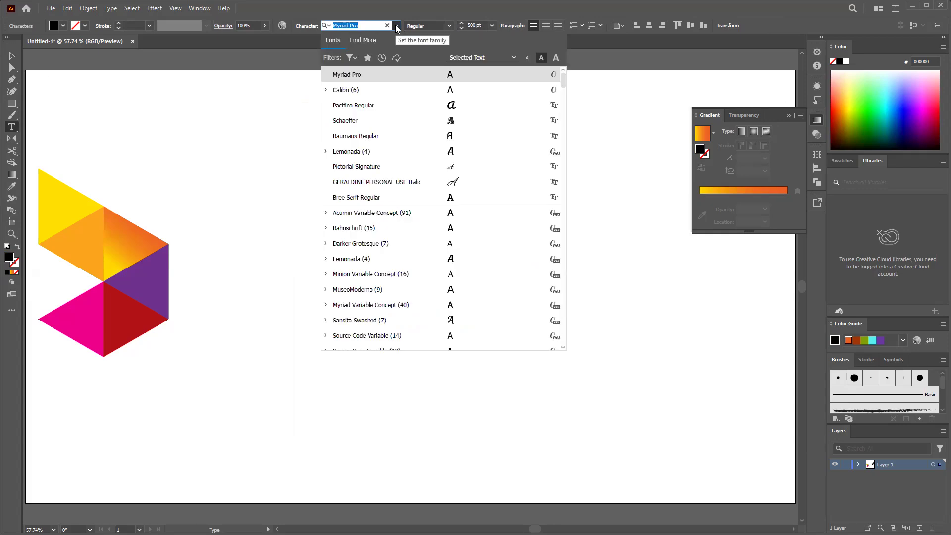
left_click(388, 94)
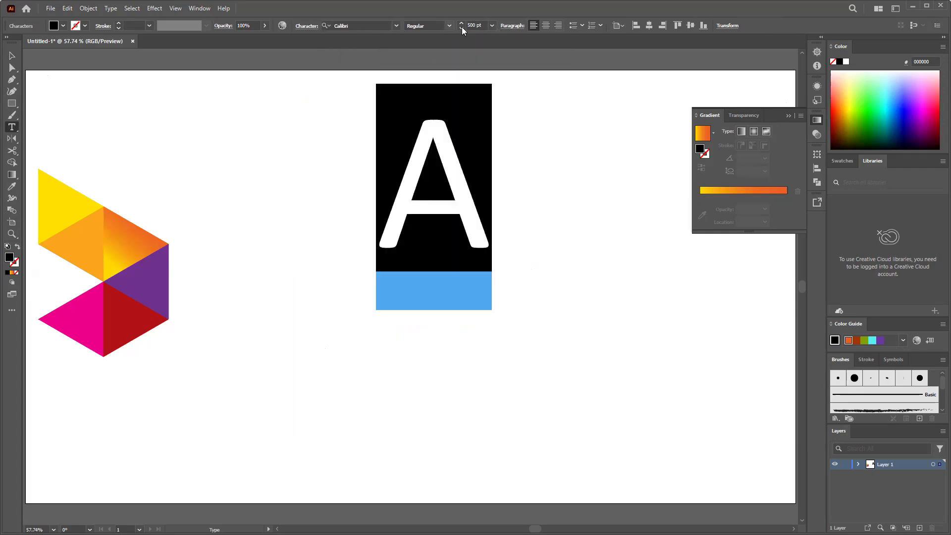
left_click(453, 27)
left_click(432, 73)
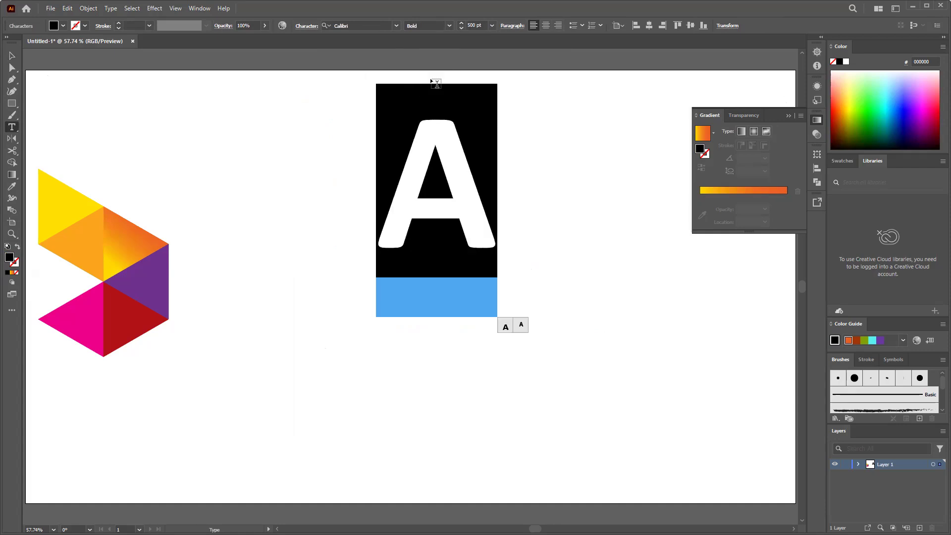
Shift the letter A slightly upward and place a duplicate of it to its lower right.
left_click(12, 56)
left_click_drag(475, 222, 476, 207)
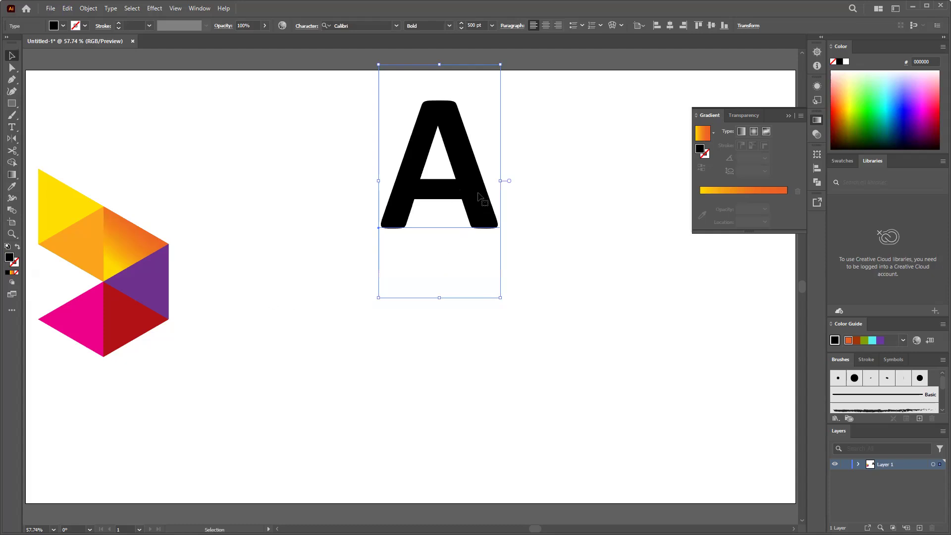
left_click_drag(476, 203, 467, 199)
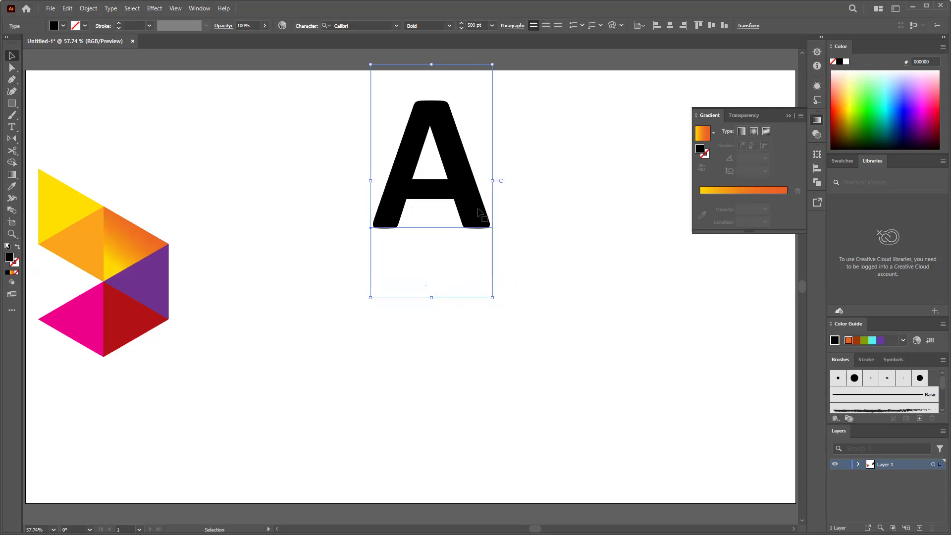
left_click_drag(465, 196, 567, 238)
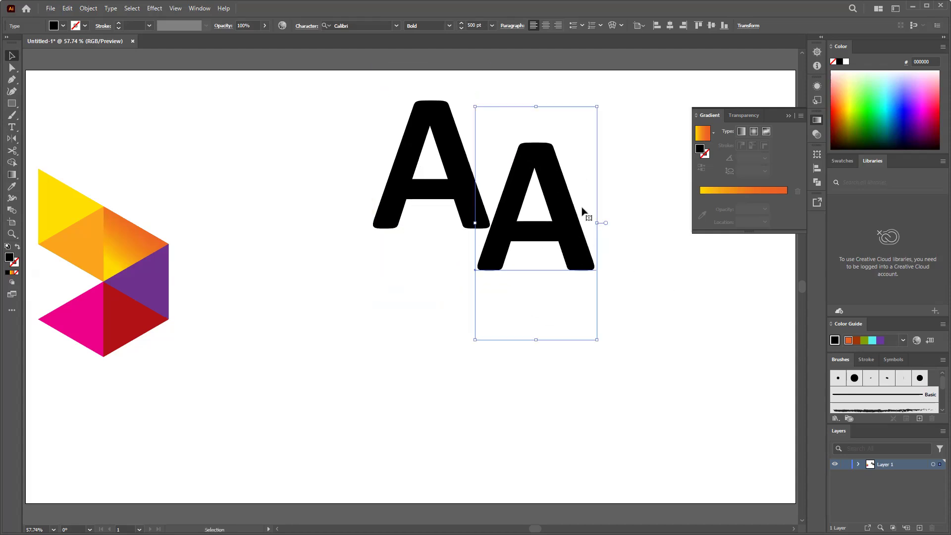
Rotate the duplicate letter A about 180° and place it directly beneath the original as a reflection.
left_click_drag(602, 103, 452, 380)
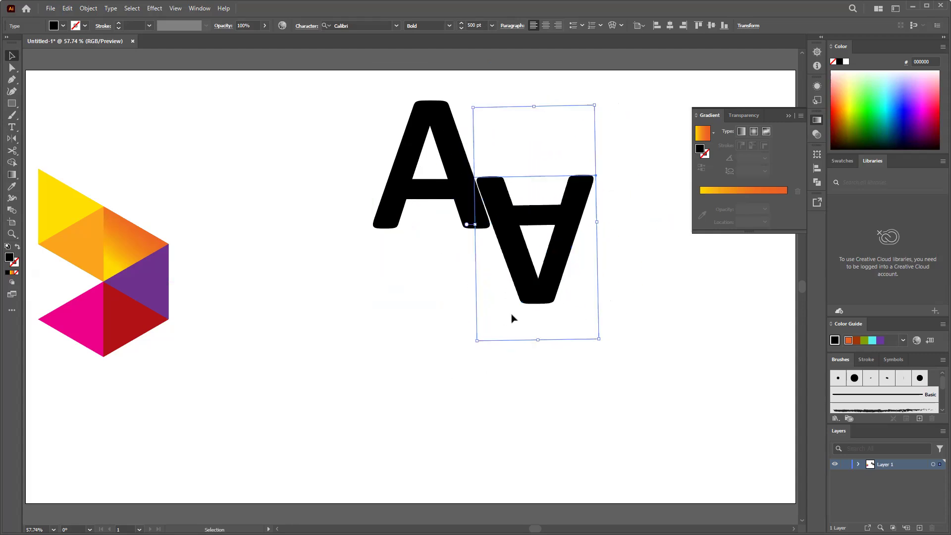
left_click_drag(525, 276, 422, 337)
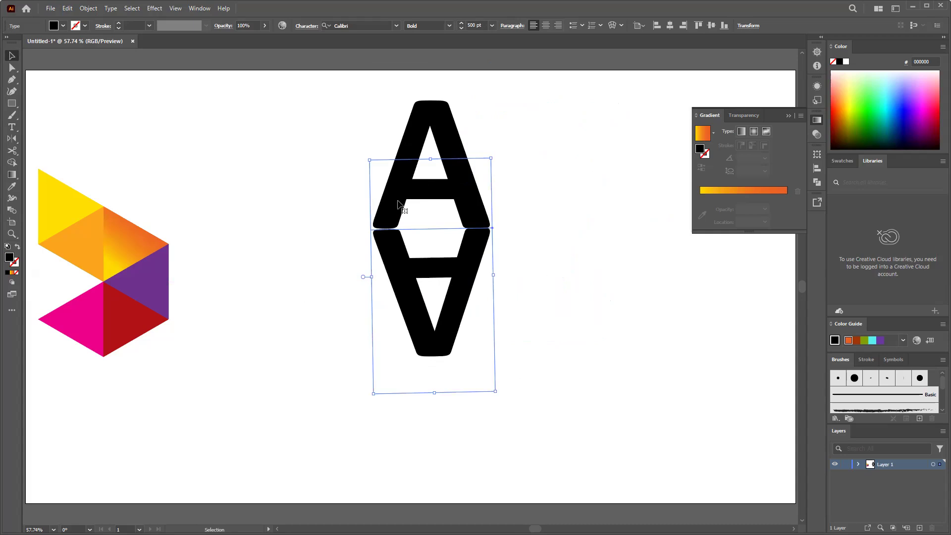
Draw a rectangle about 430 by 377 px covering the upside-down letter A.
left_click(17, 106)
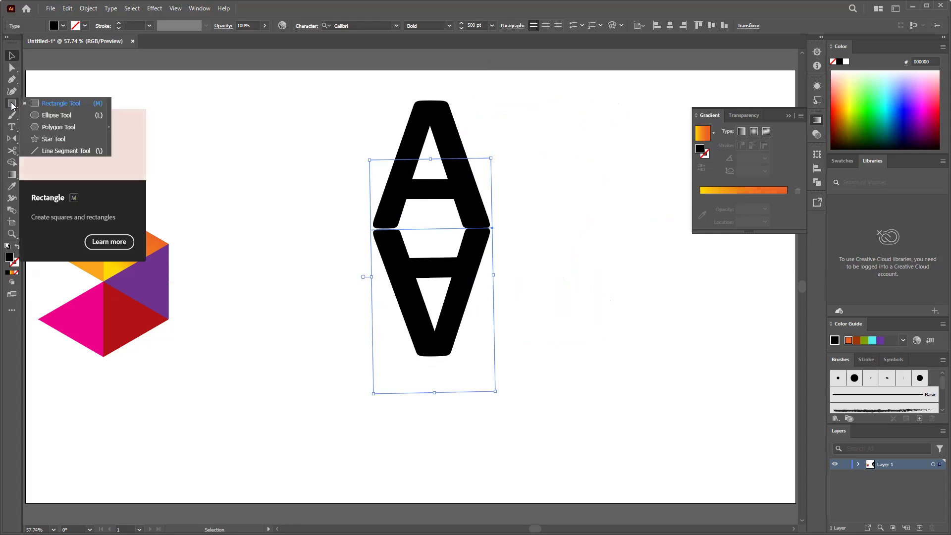
left_click(68, 106)
left_click_drag(349, 228, 522, 379)
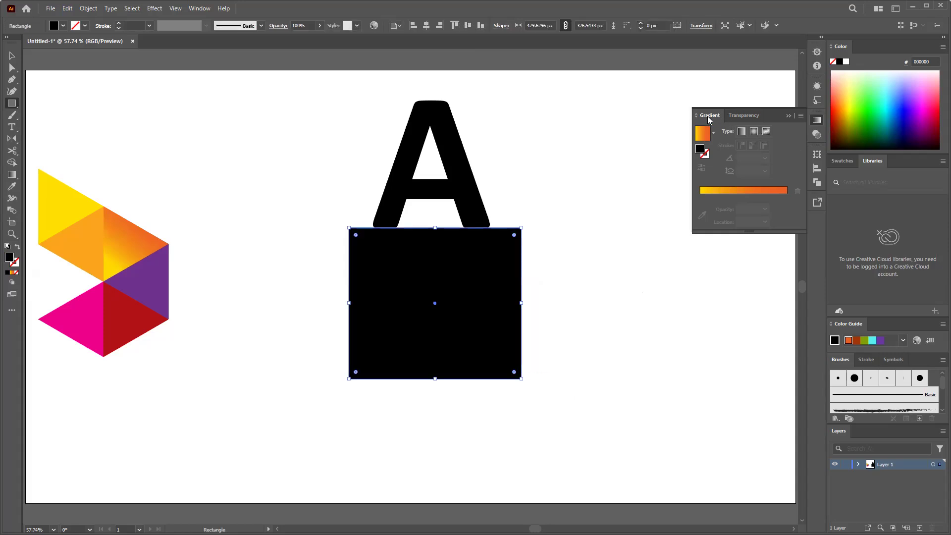
Fill the rectangle with the white-to-black linear gradient preset.
left_click(746, 115)
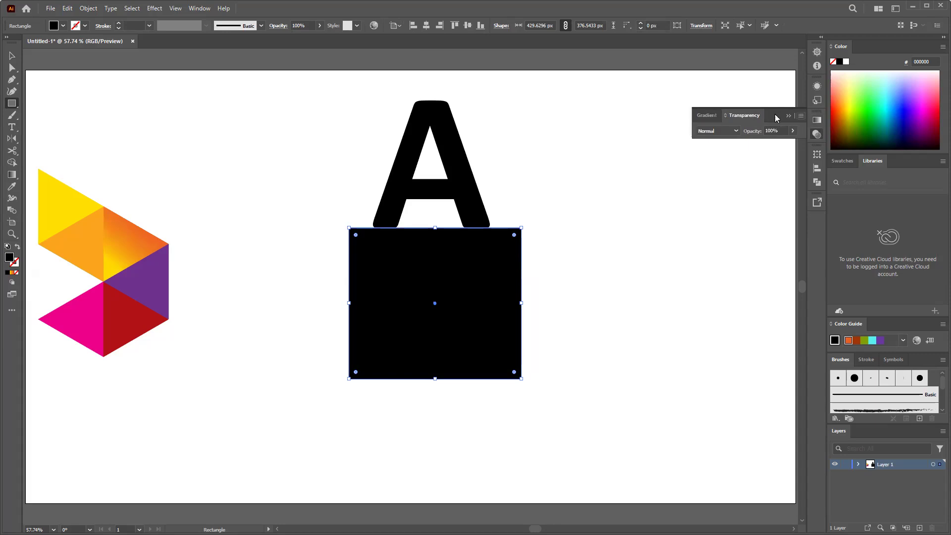
left_click(800, 117)
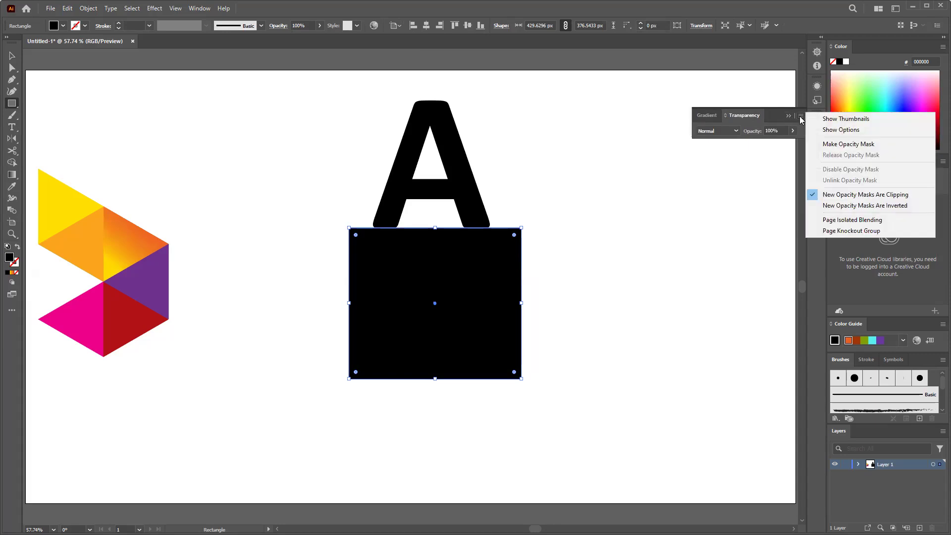
left_click(712, 117)
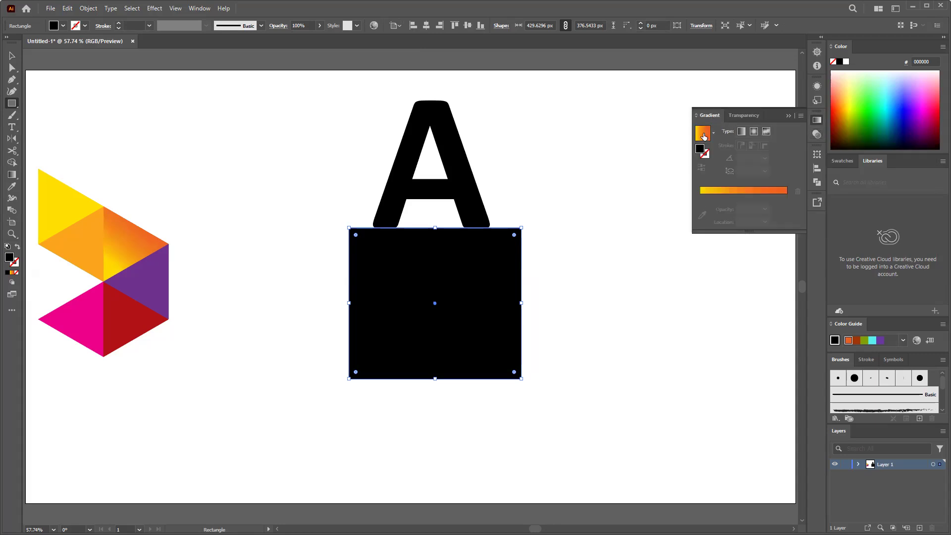
left_click(704, 136)
left_click(714, 132)
left_click(680, 153)
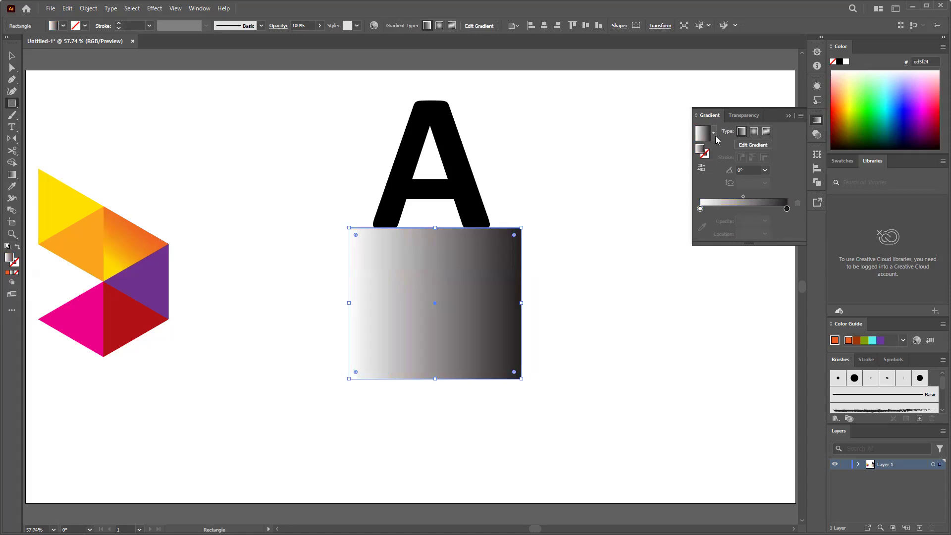
Redirect the rectangle's gradient vertically, with white starting just above its upper edge and black reached near its middle.
left_click_drag(435, 217, 436, 334)
left_click_drag(431, 397, 433, 321)
key("ctrl+z")
key("ctrl+z")
left_click_drag(428, 402, 430, 369)
mouse_move(430, 205)
left_mouse_down()
mouse_move(431, 361)
mouse_move(435, 296)
left_mouse_up()
Try to make an opacity mask with only the gradient rectangle selected.
left_click(744, 115)
left_click(801, 115)
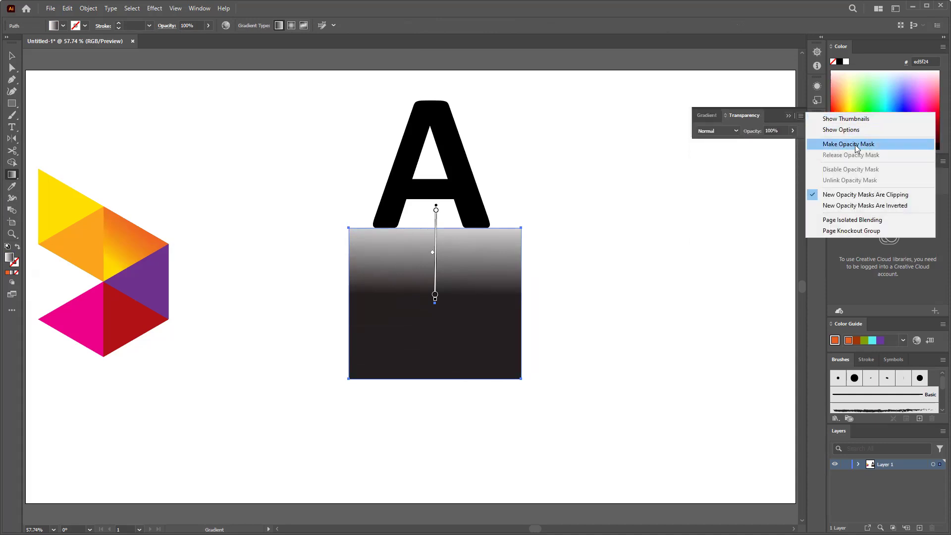
left_click(847, 144)
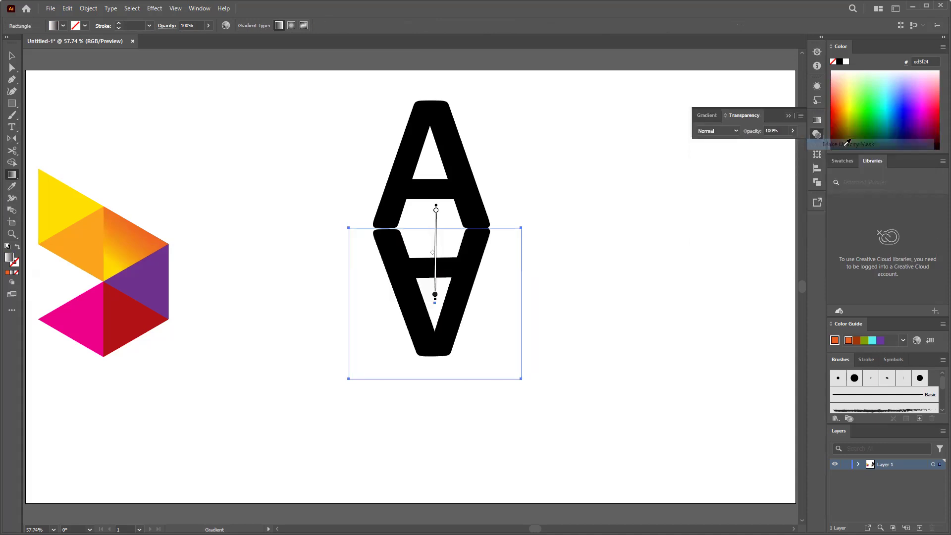
key("ctrl+z")
left_click(801, 116)
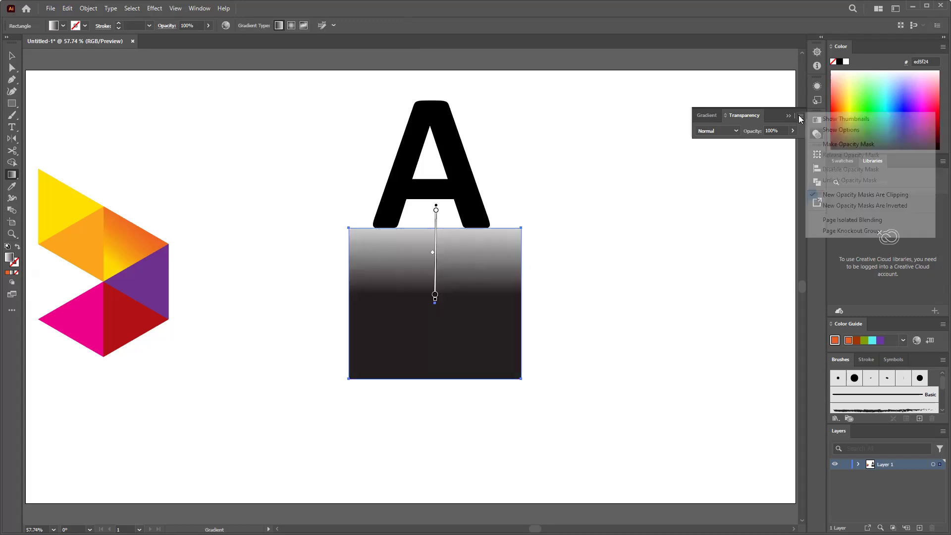
left_click(839, 145)
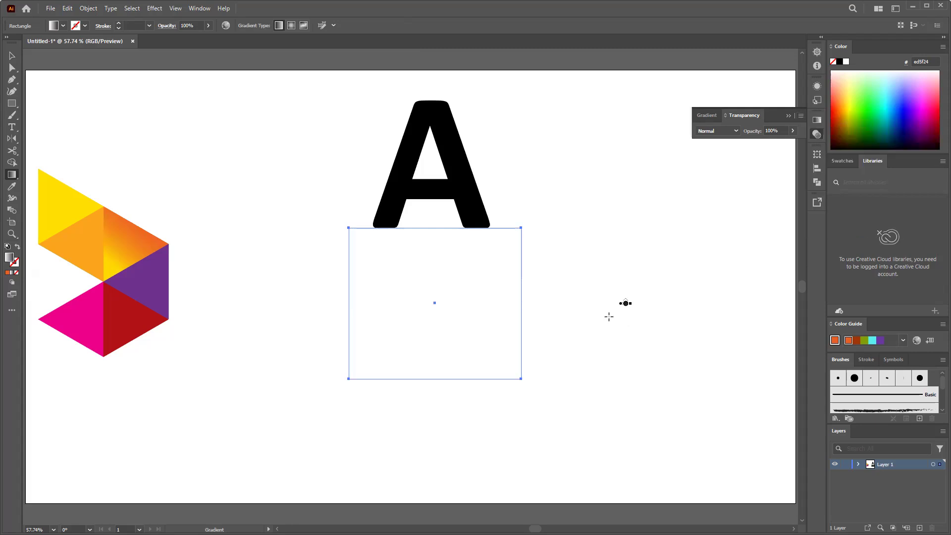
key("ctrl+z")
Select only the flipped letter A and the gradient rectangle, and make an opacity mask from them.
key("v")
left_click_drag(301, 257, 648, 432)
left_click(573, 439)
left_click_drag(546, 448, 382, 295)
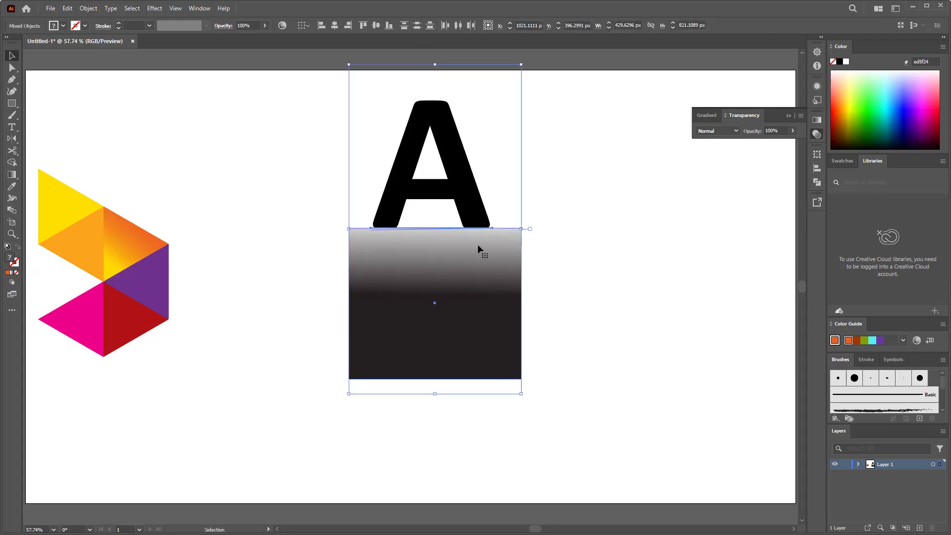
left_click(588, 281)
left_click_drag(318, 301, 518, 412)
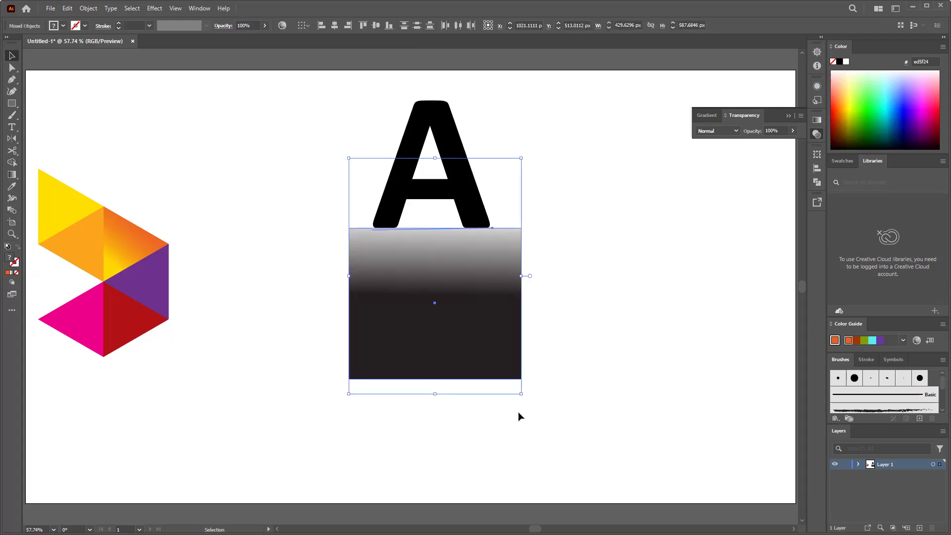
left_click(801, 118)
left_click(866, 143)
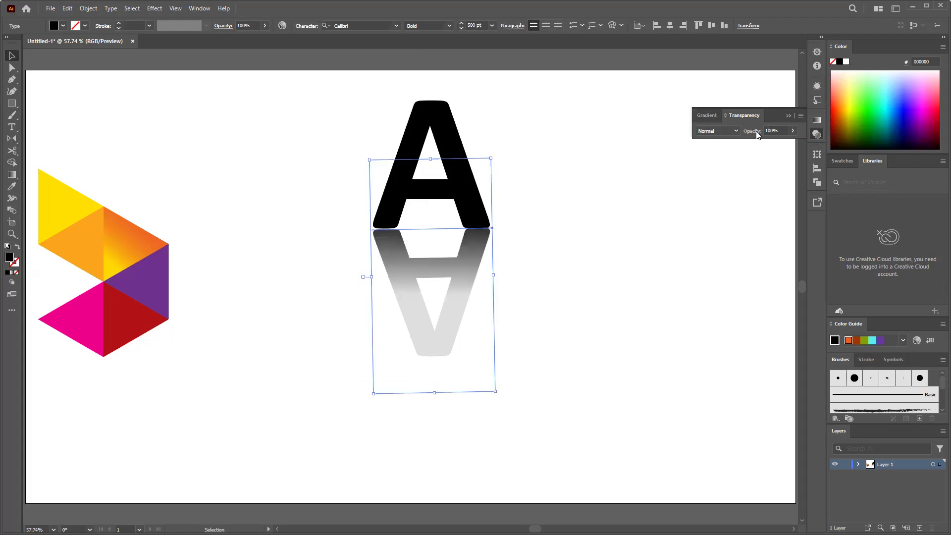
Reduce the opacity of the masked reflection to 21%.
left_click(793, 130)
left_click_drag(790, 146, 769, 143)
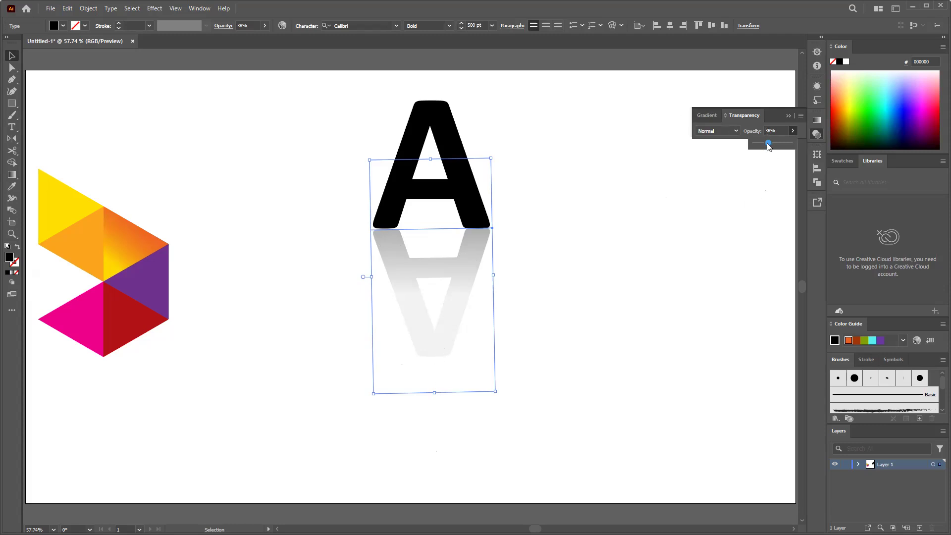
left_click_drag(767, 143, 762, 145)
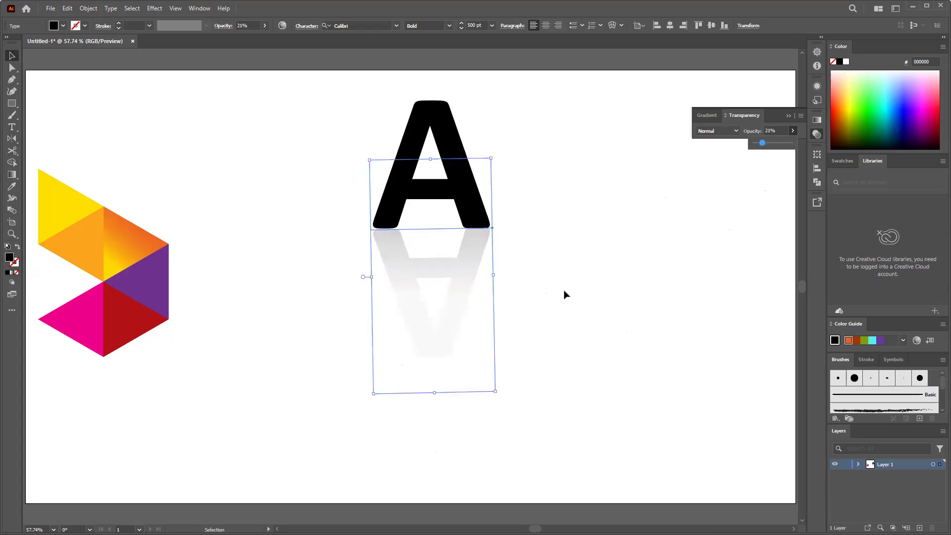
left_click(627, 361)
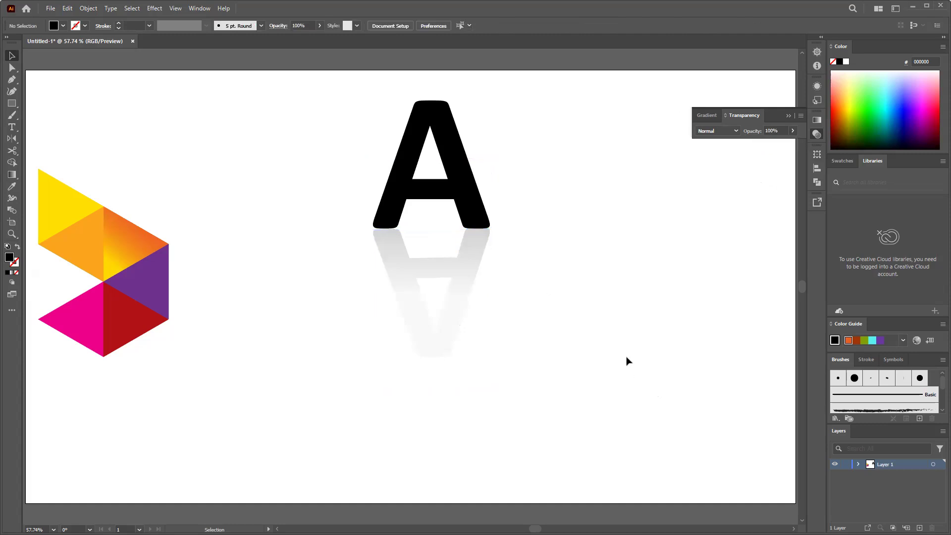
Shorten the reflected letter A vertically and align it just below the original letter.
left_click(15, 144)
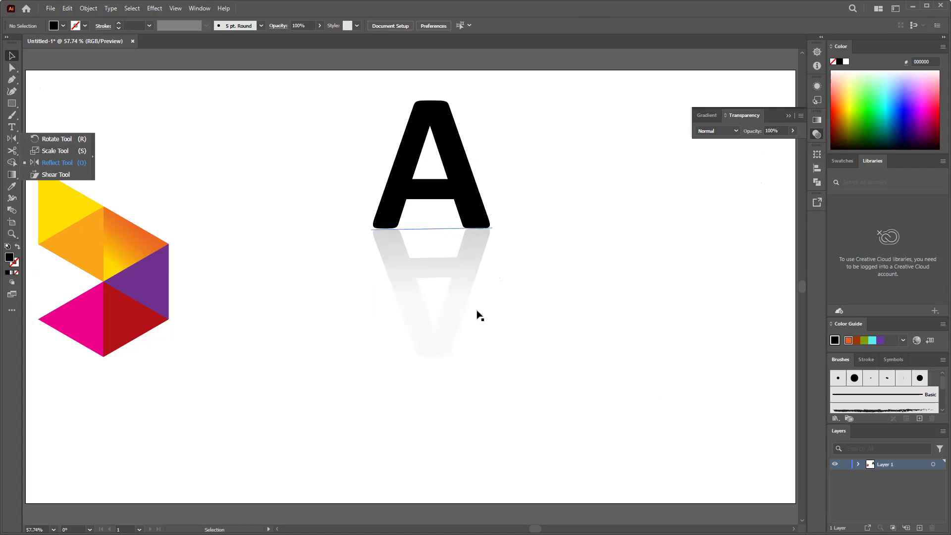
left_click(438, 292)
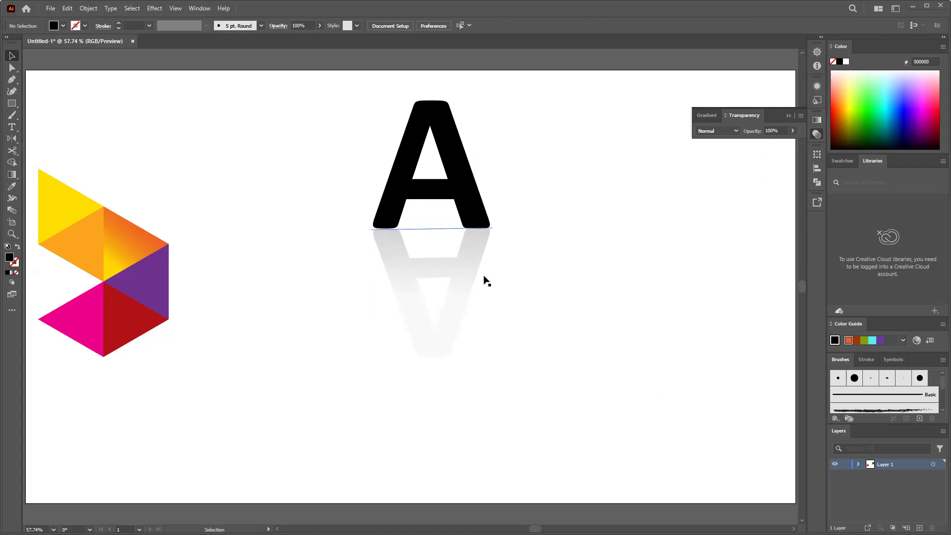
left_click(451, 293)
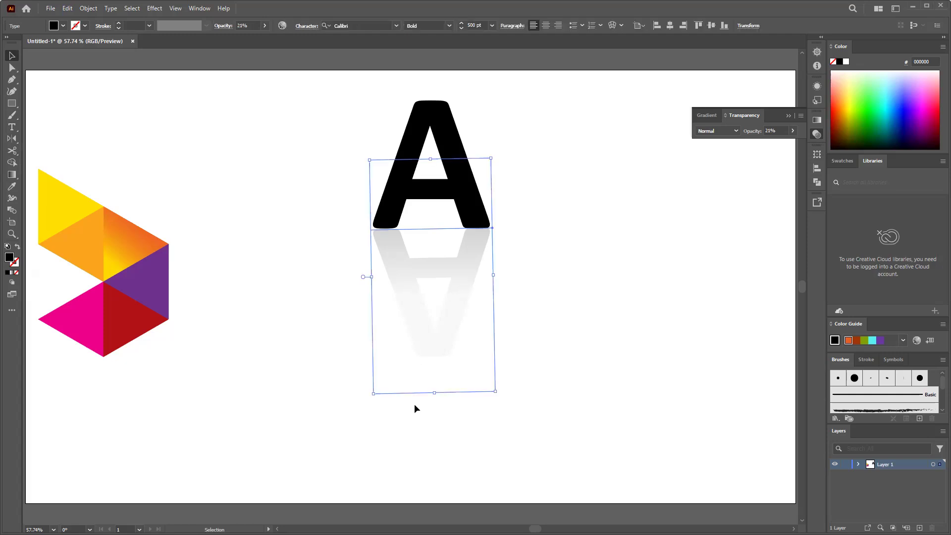
left_click_drag(435, 395, 436, 366)
left_click_drag(456, 267, 457, 272)
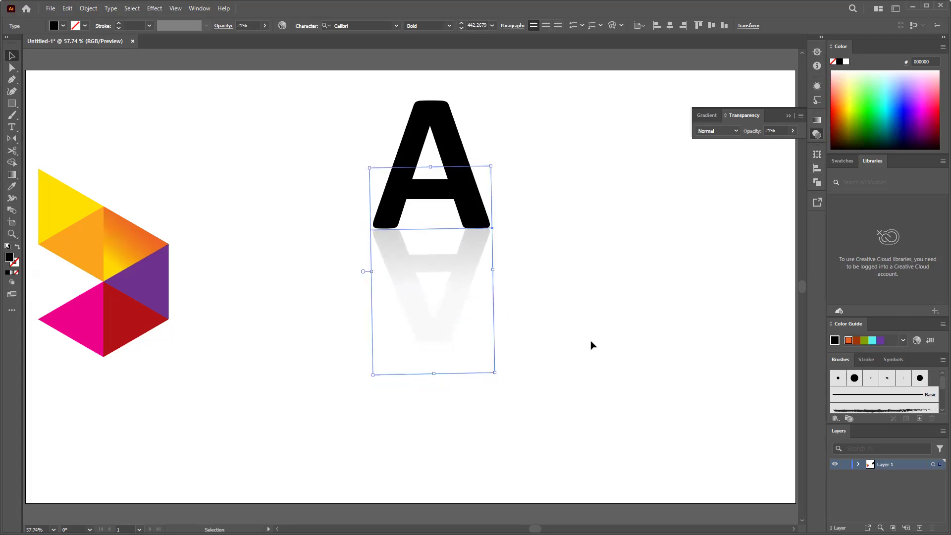
left_click(625, 341)
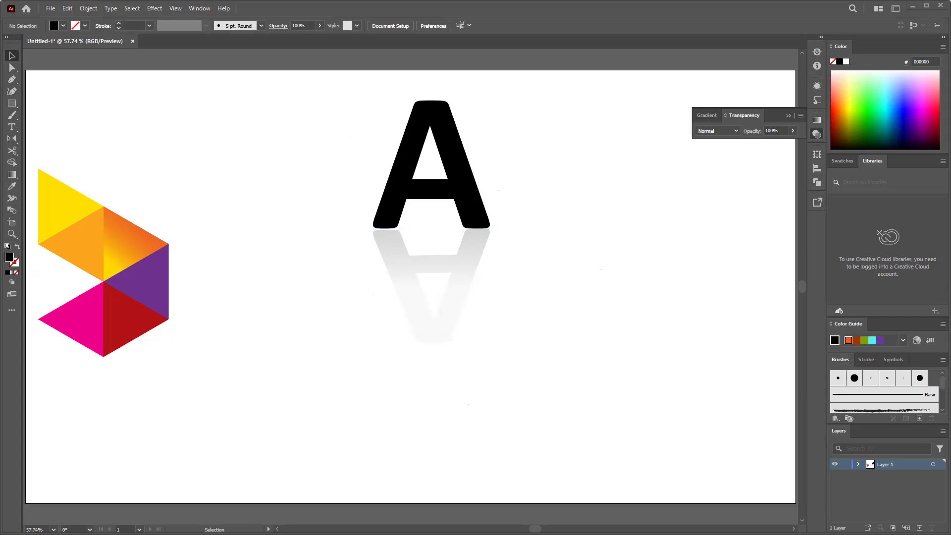
Review the lesson topic list in Notepad and return to the Illustrator artwork to view the opacity mask options.
key("alt+Tab")
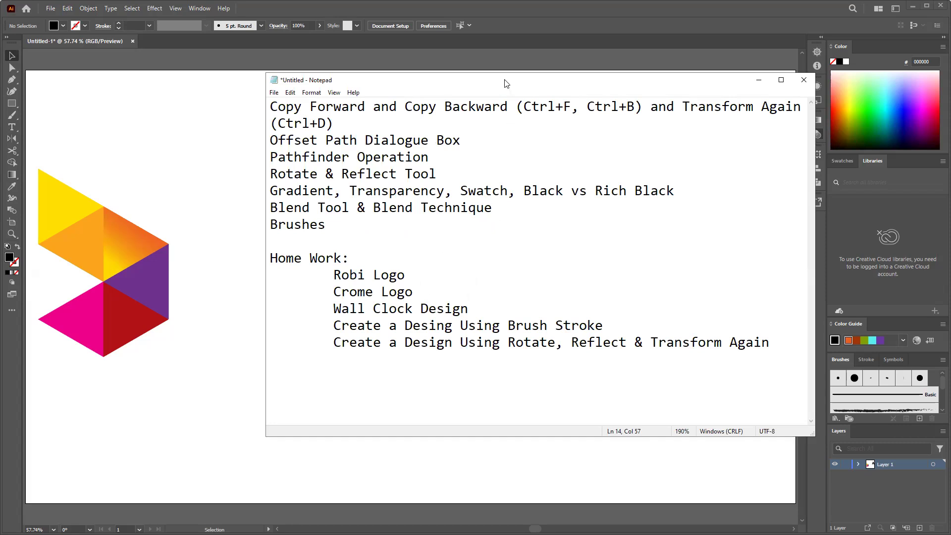
left_click(767, 48)
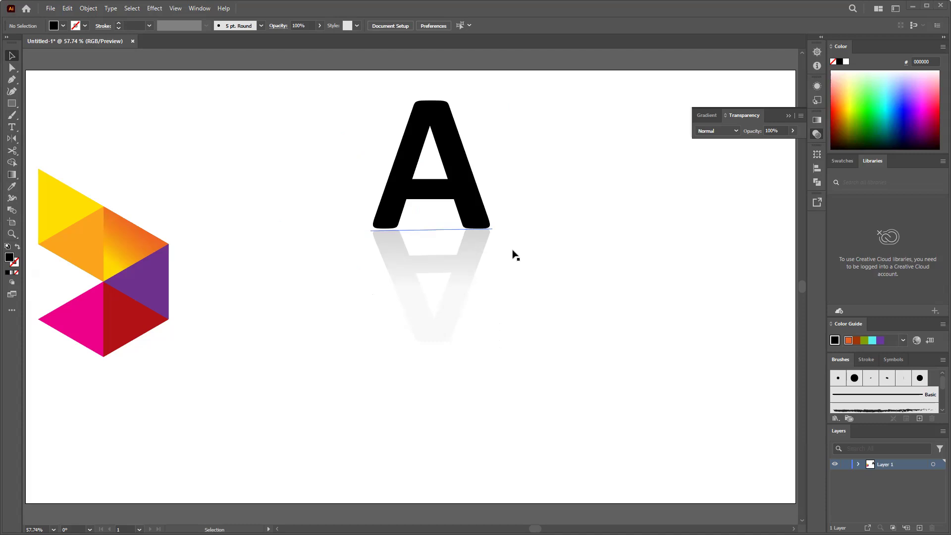
left_click(801, 114)
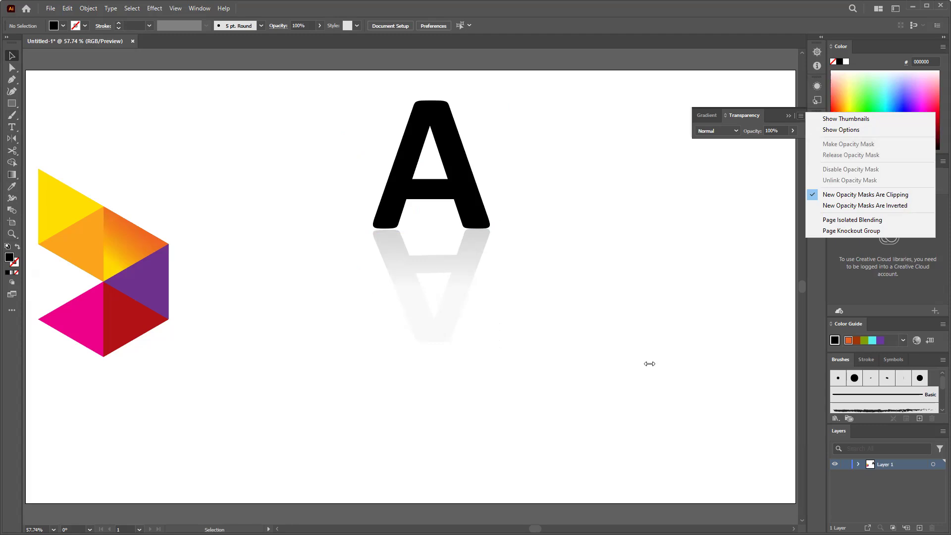
left_click(798, 116)
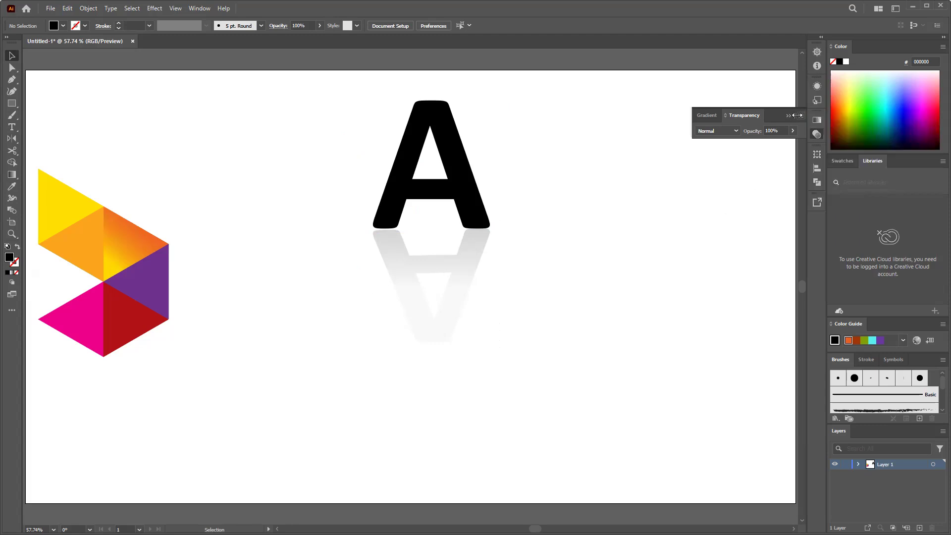
Undo the reflection's resizing, opacity change and opacity mask, back to the unmasked gradient rectangle.
key("ctrl+z")
key("ctrl+z")
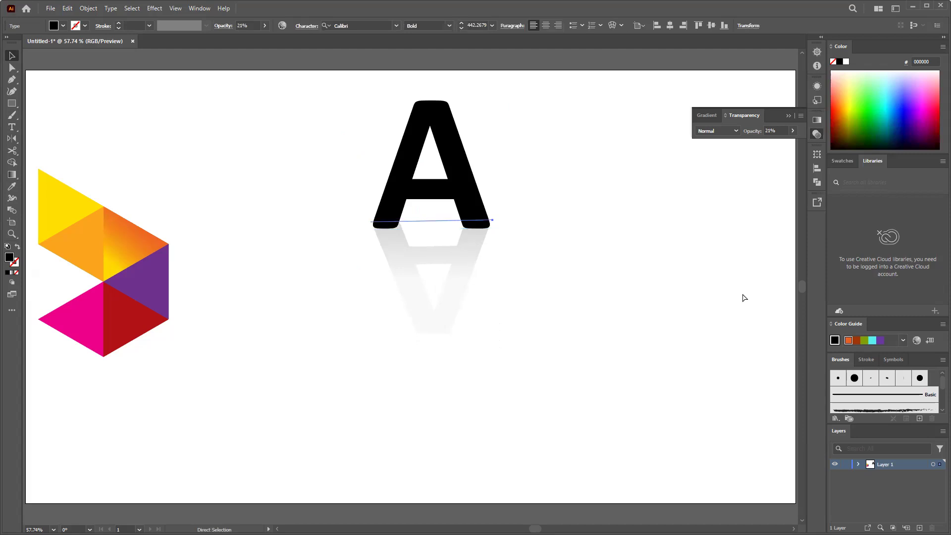
key("ctrl+z")
key("ctrl+z")
key("ctrl+z")
key("ctrl+z")
key("ctrl+z")
key("ctrl+z")
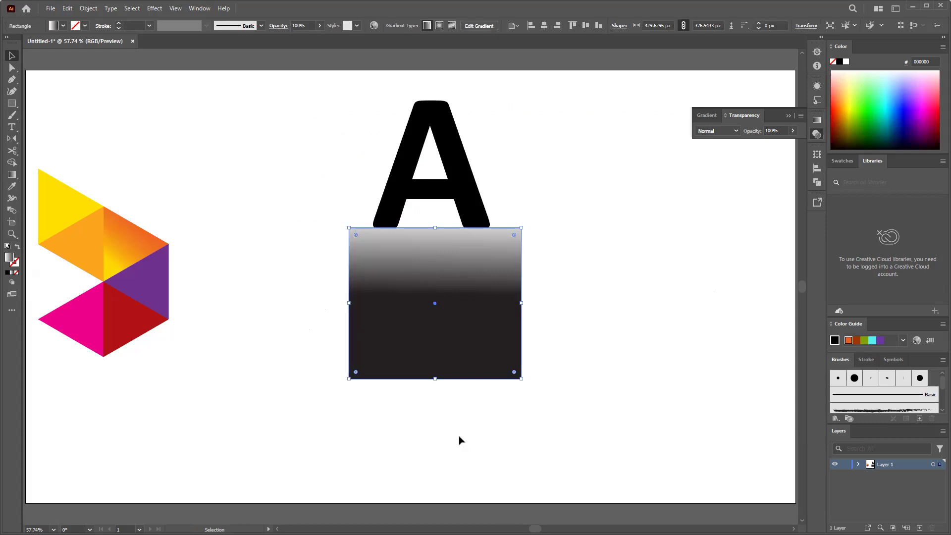
Select the flipped letter A together with the gradient rectangle and turn them into an opacity mask.
left_click(284, 380)
left_click_drag(259, 282, 603, 398)
left_click(437, 446)
left_click_drag(466, 419, 481, 289)
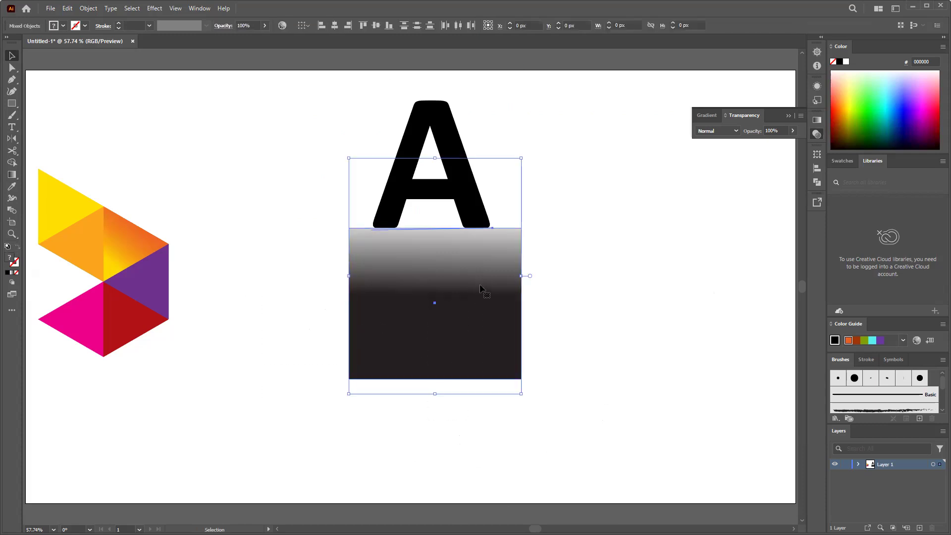
left_click(801, 115)
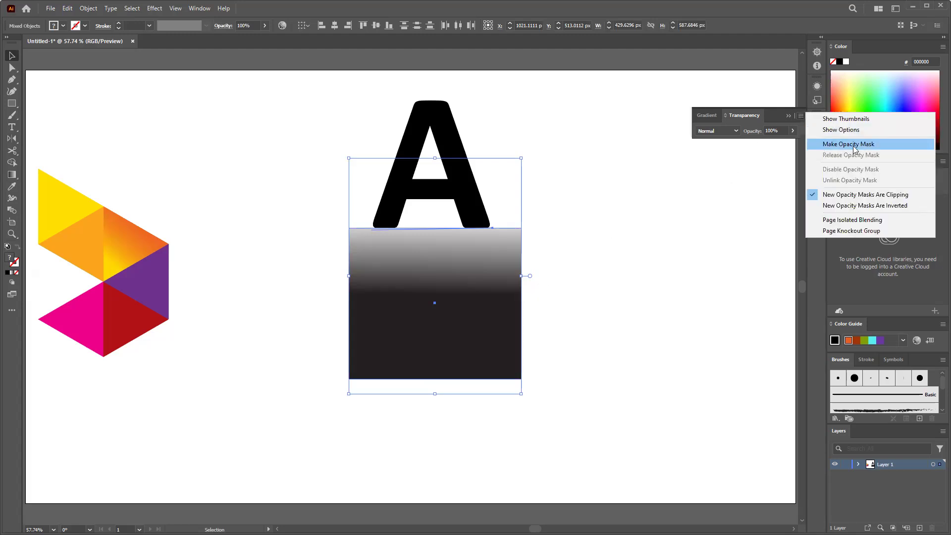
left_click(864, 143)
Lower the masked reflection's opacity to 18% and deselect it.
left_click(792, 131)
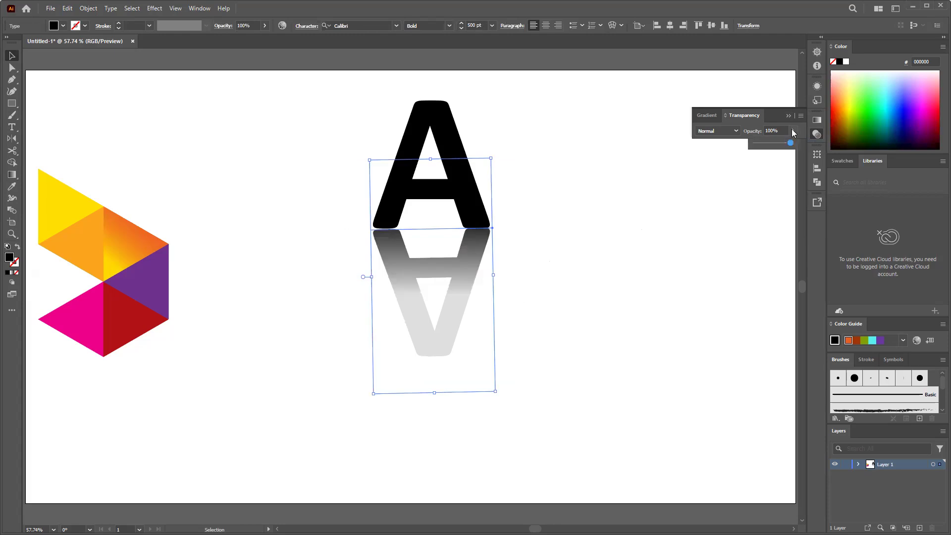
left_click_drag(788, 146, 759, 148)
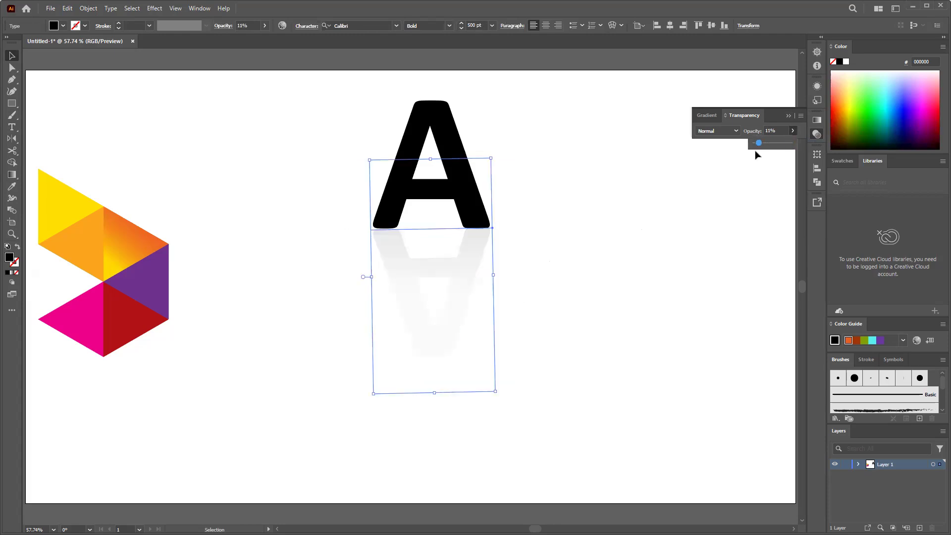
left_click_drag(762, 148, 765, 147)
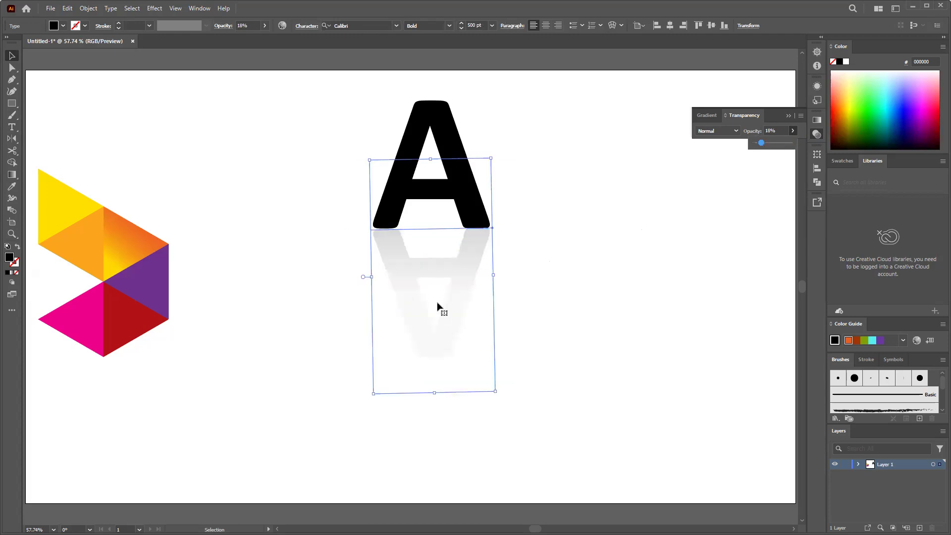
left_click(601, 267)
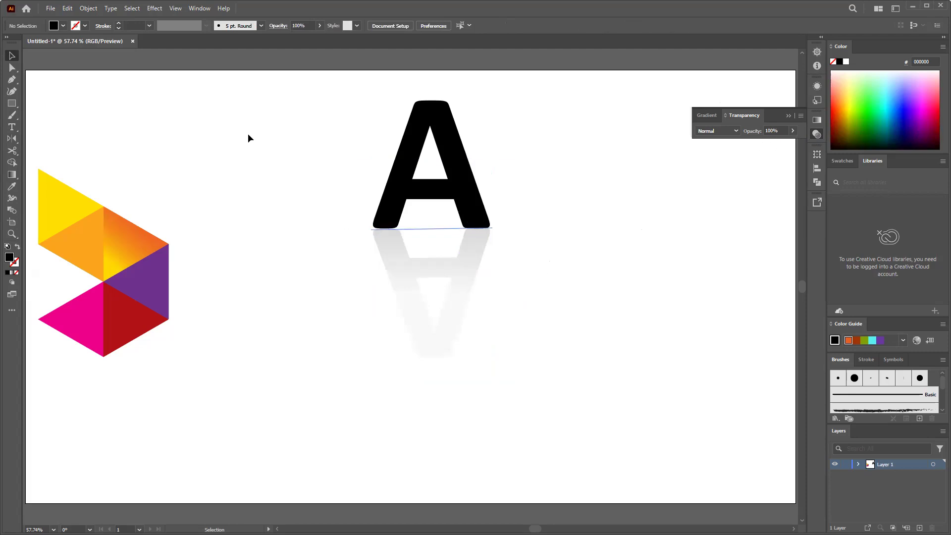
Delete the letter A together with its faded reflection, leaving the Robi logo pieces on the artboard.
left_click_drag(324, 131, 532, 403)
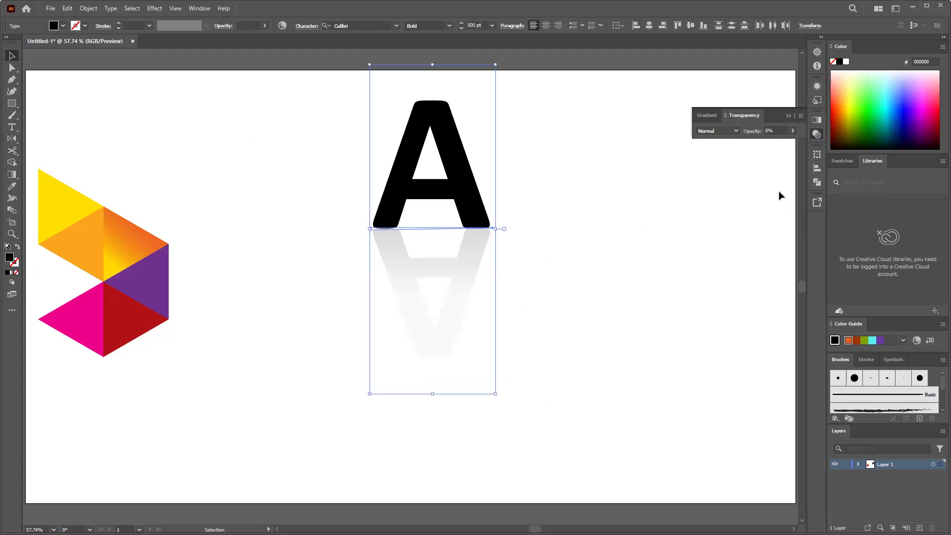
key("Delete")
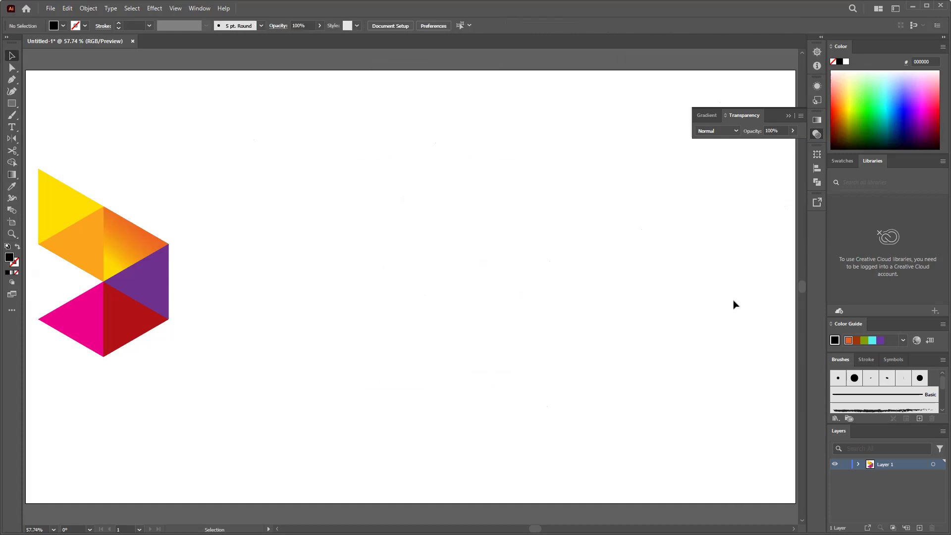
Bring the colour swatches into view and put the transparency settings away.
left_click(847, 162)
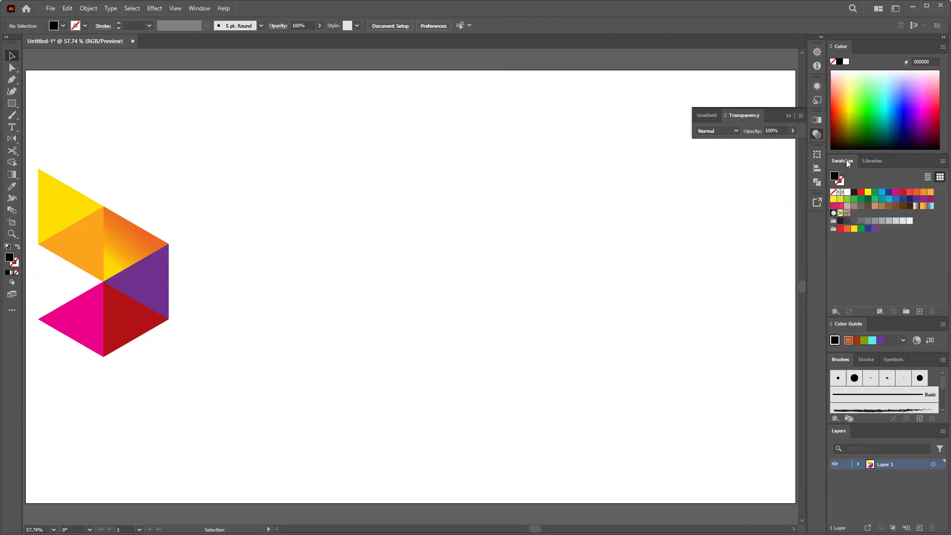
left_click(201, 9)
mouse_move(178, 11)
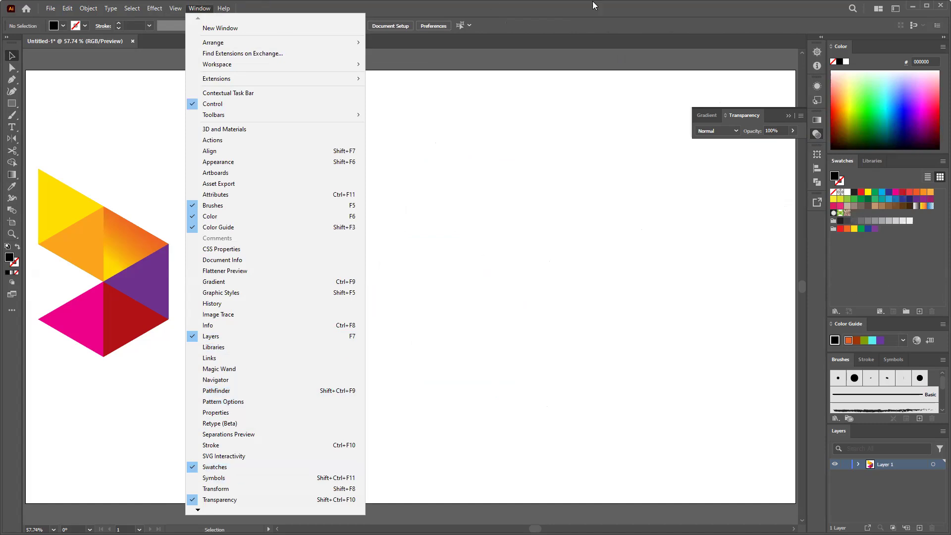
left_click(789, 114)
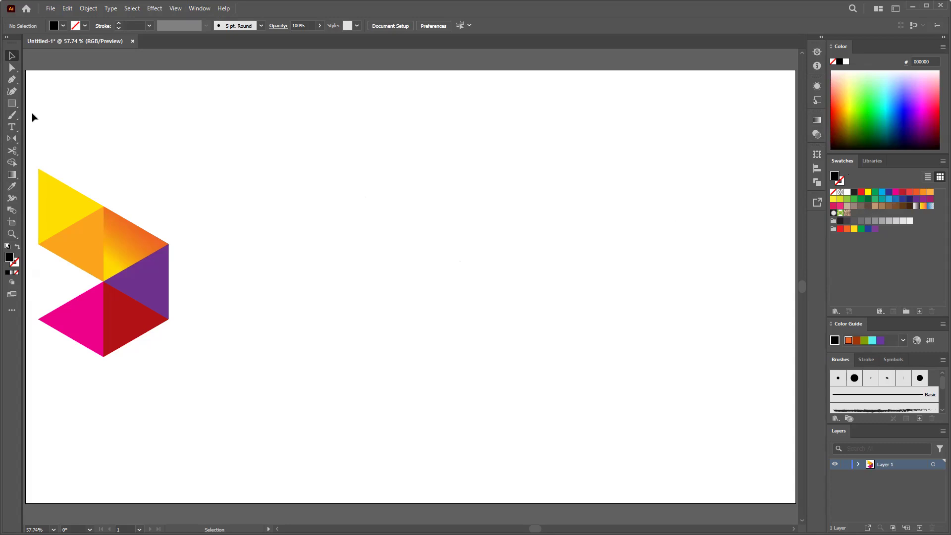
Draw a rectangle about 321 × 284 px beside the logo and fill it with the purple swatch (662d91).
left_click(12, 103)
left_click_drag(311, 169, 439, 282)
left_click_drag(908, 122, 868, 135)
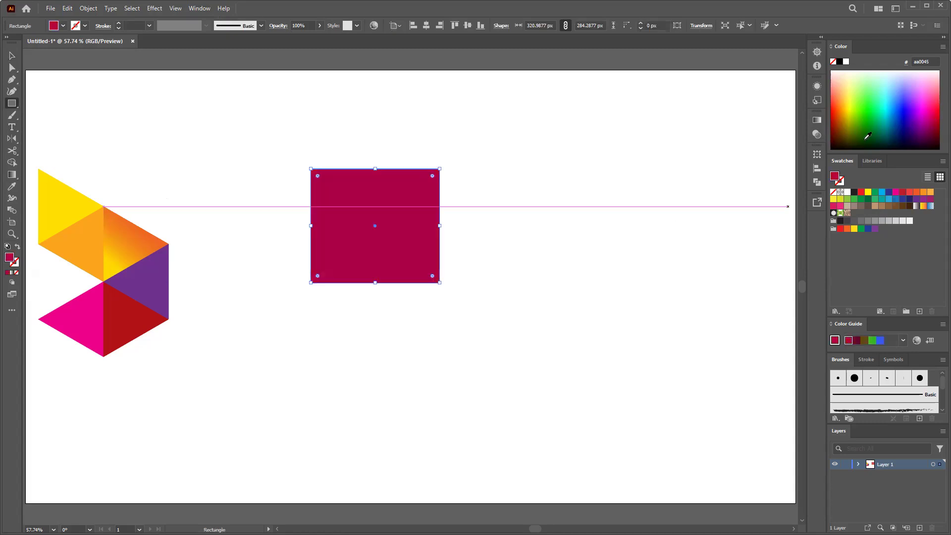
left_click(885, 206)
left_click(875, 199)
left_click(910, 199)
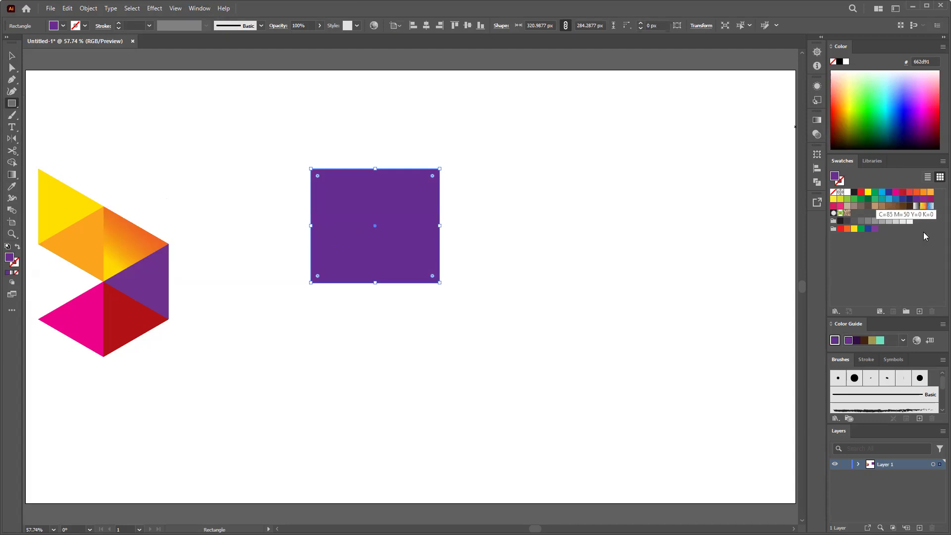
Delete the purple rectangle and build a horizontal row of five purple squares, each about 59 px wide.
left_click(12, 56)
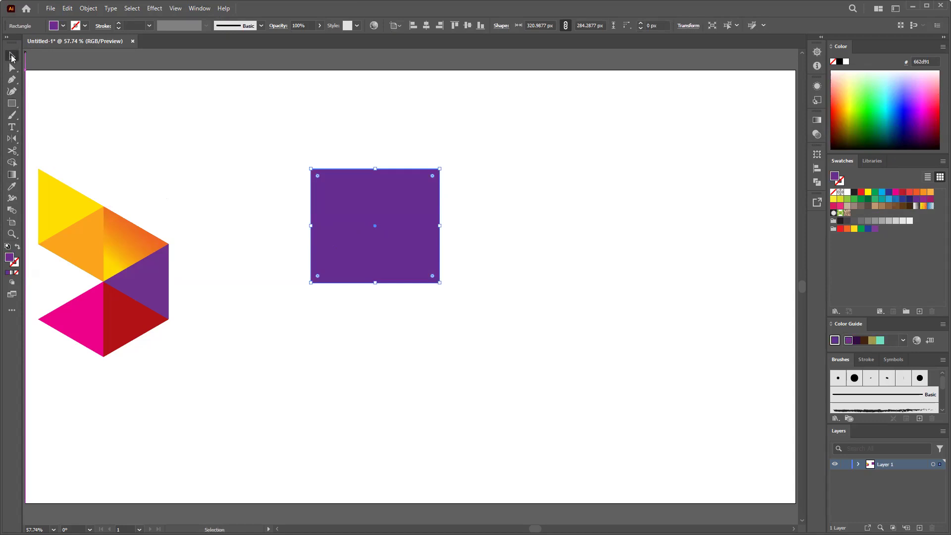
key("Delete")
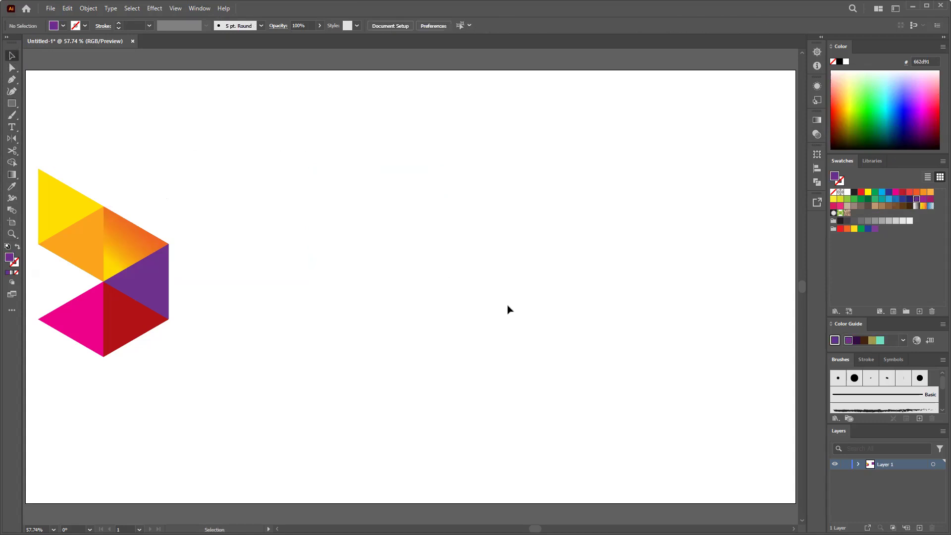
left_click(12, 103)
mouse_move(338, 152)
left_mouse_down()
mouse_move(372, 174)
mouse_move(360, 176)
left_mouse_up()
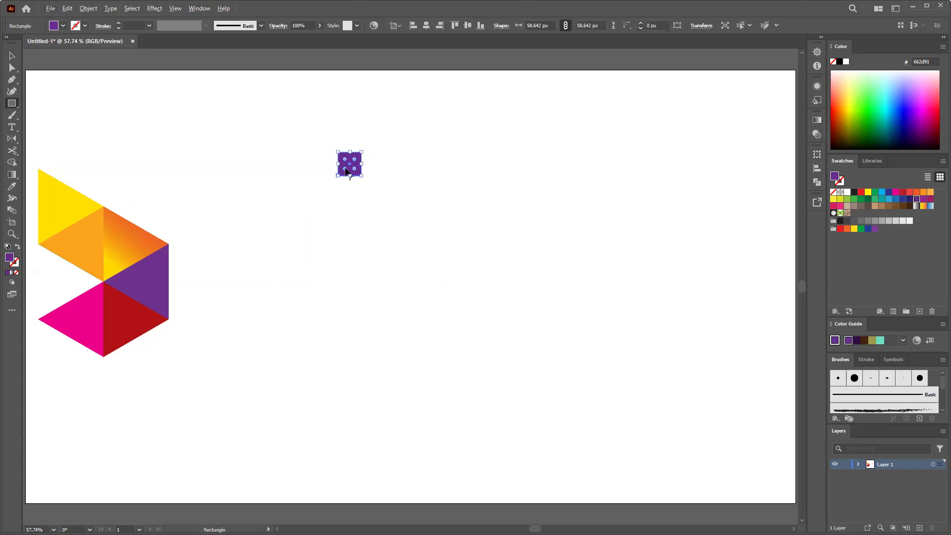
key("alt+v")
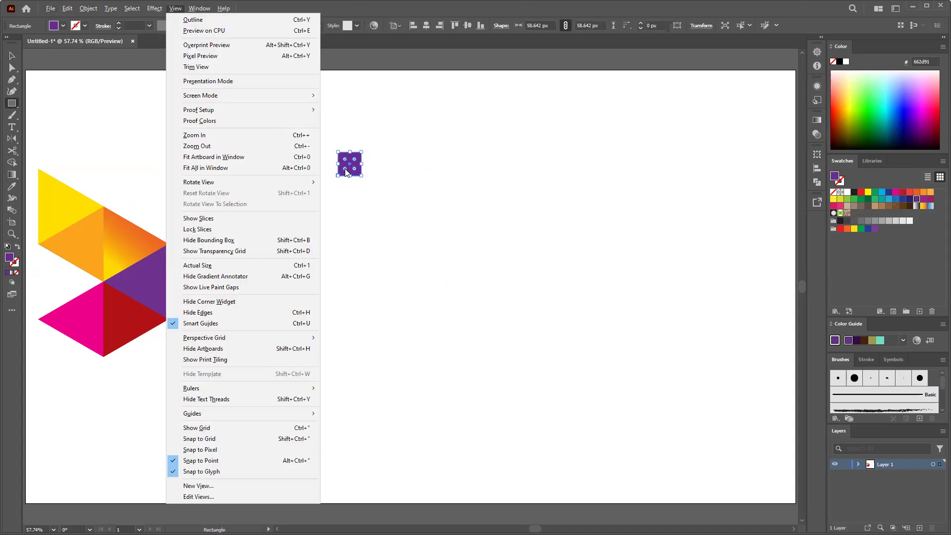
left_click(12, 57)
left_click_drag(351, 172, 468, 174)
Recolour the second to fifth squares in the row dark navy, magenta, dark maroon and bright green.
left_click(378, 171)
left_click(901, 136)
left_click(406, 166)
left_click(928, 105)
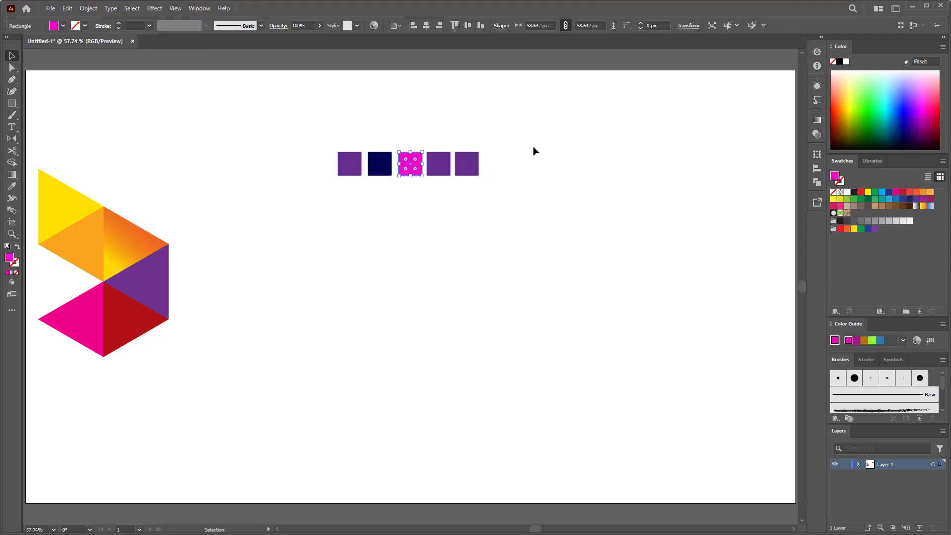
left_click(438, 163)
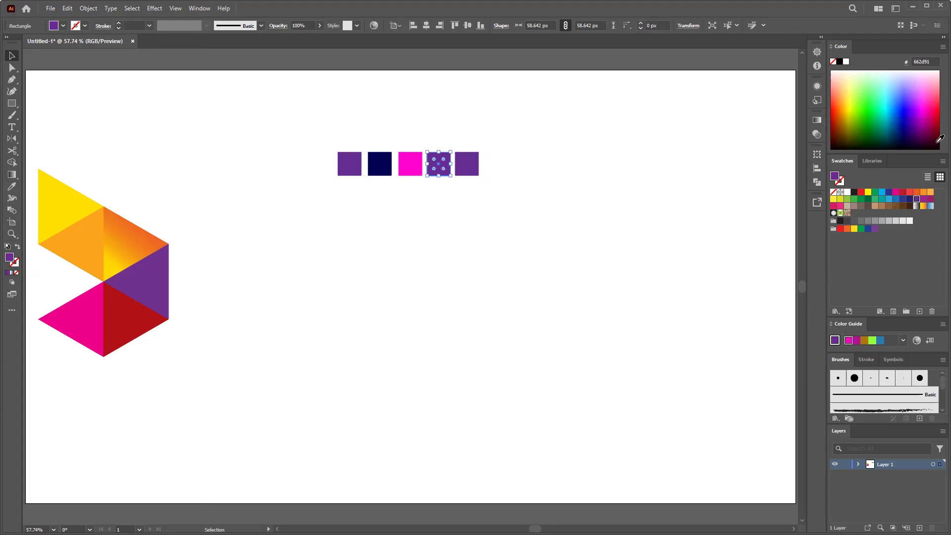
left_click(939, 136)
left_click(467, 163)
left_click(868, 100)
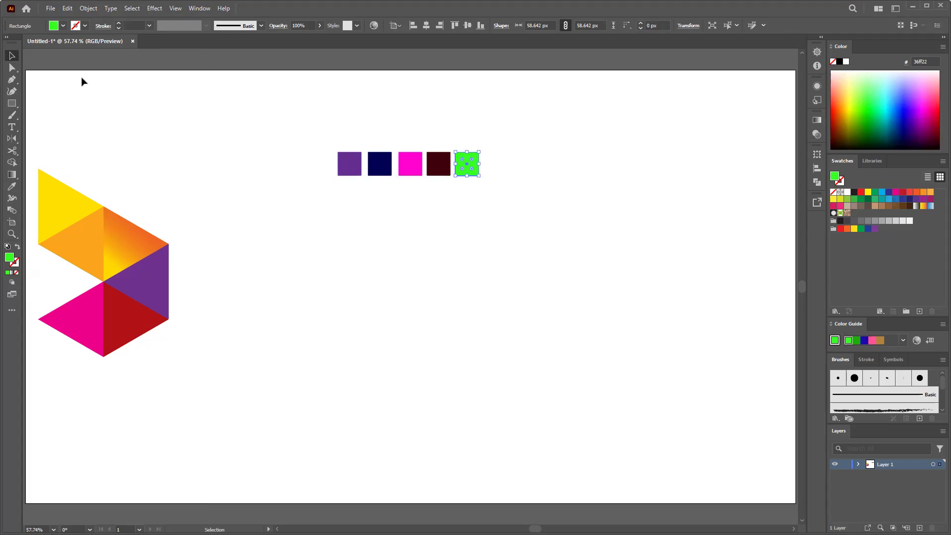
Select all five coloured squares and save their colours as a new swatch colour group created from the selected artwork.
left_click_drag(317, 136, 614, 225)
left_click(449, 217)
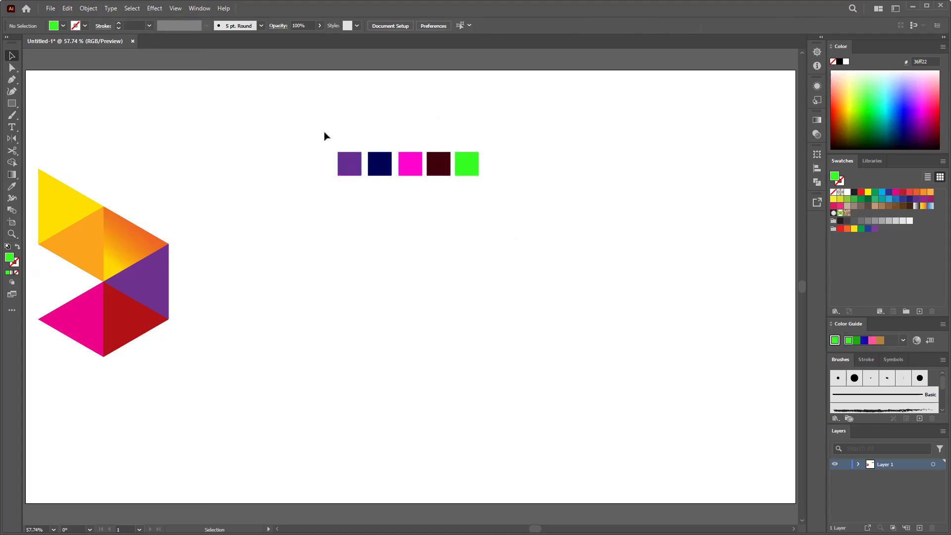
left_click_drag(312, 132, 534, 250)
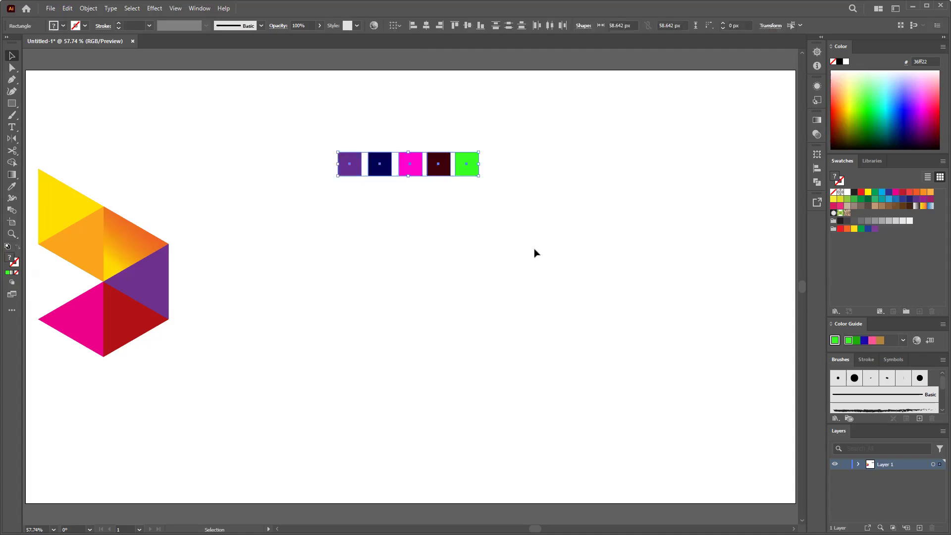
left_click(906, 312)
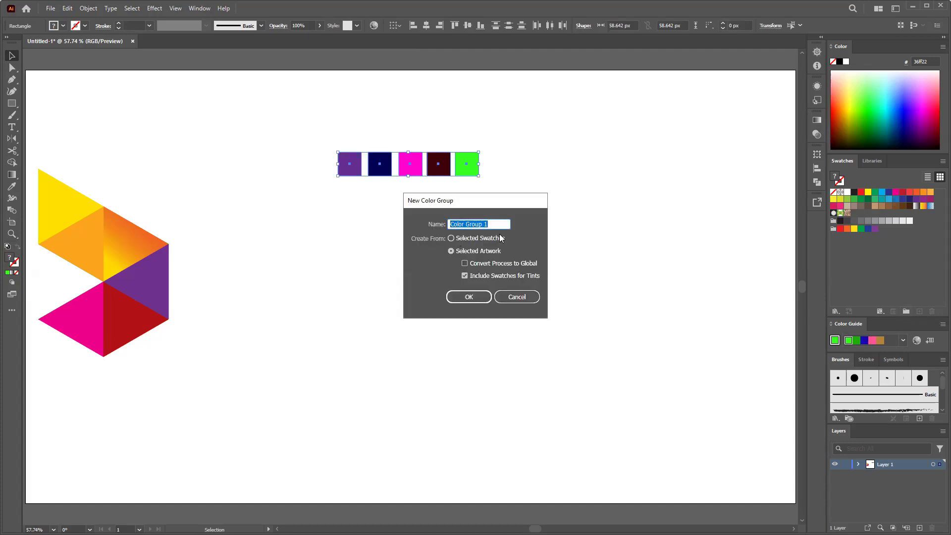
left_click(470, 298)
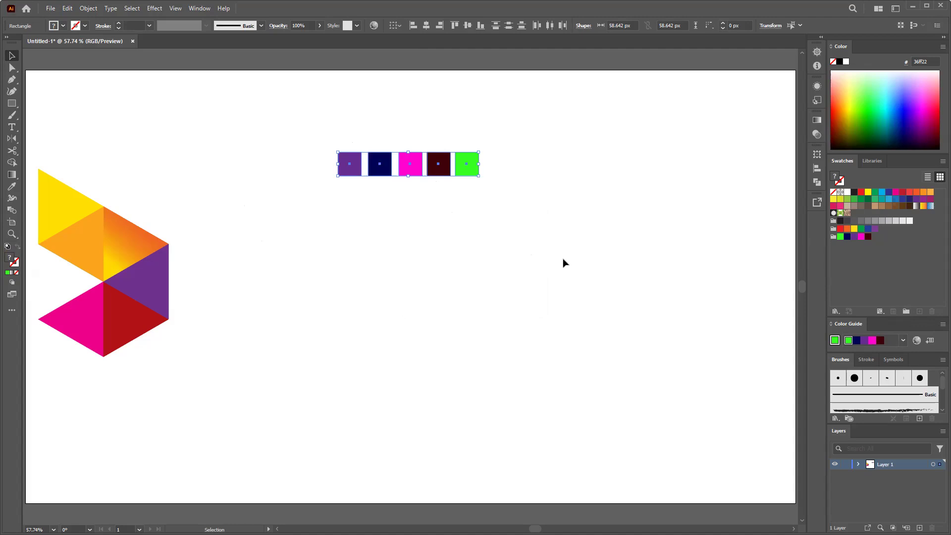
Replace the squares with two rectangles, about 179 × 275 px and 353 × 442 px, filled dark maroon and green from the new colour group.
key("Delete")
left_click(12, 103)
left_click_drag(327, 167, 399, 276)
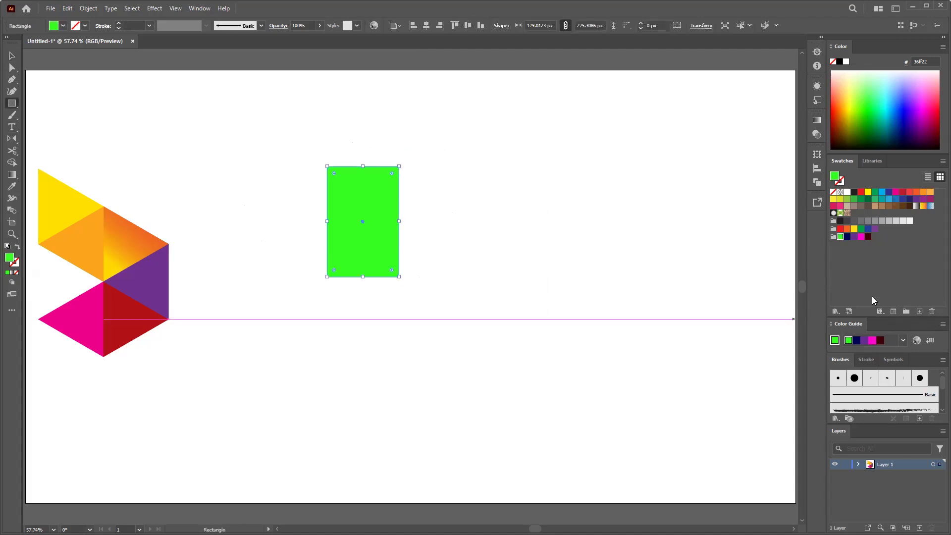
left_click(868, 238)
left_click_drag(538, 179, 679, 356)
left_click(841, 237)
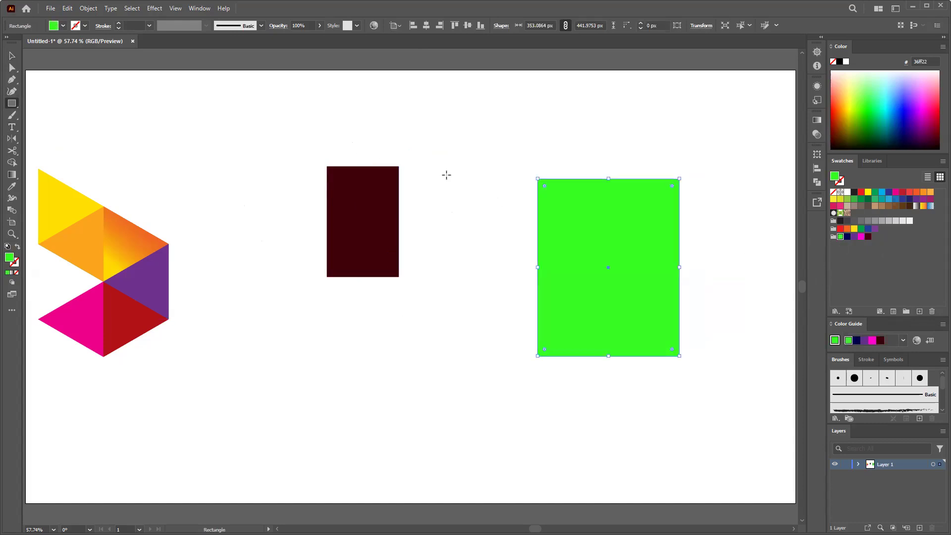
Select the maroon and green rectangles together and delete them.
left_click(7, 56)
left_click_drag(257, 104, 649, 378)
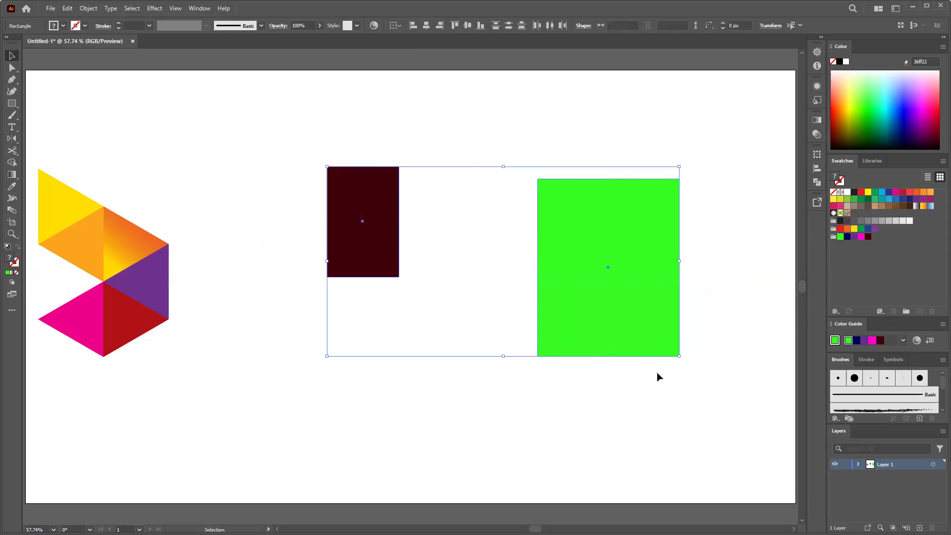
key("Delete")
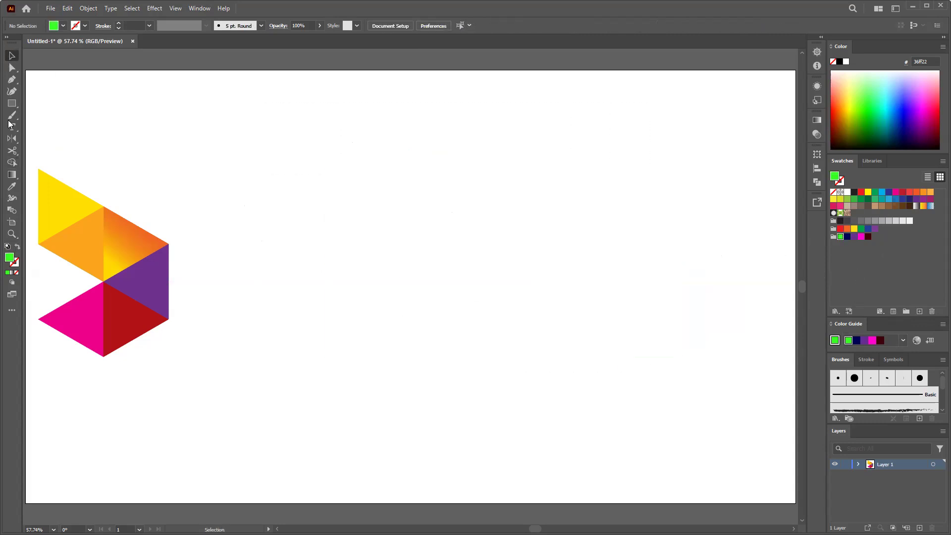
Draw a rectangle about 519 × 378 px and fill it with the Pompadour pattern swatch.
left_click(12, 103)
left_click_drag(400, 202, 669, 332)
left_click(847, 214)
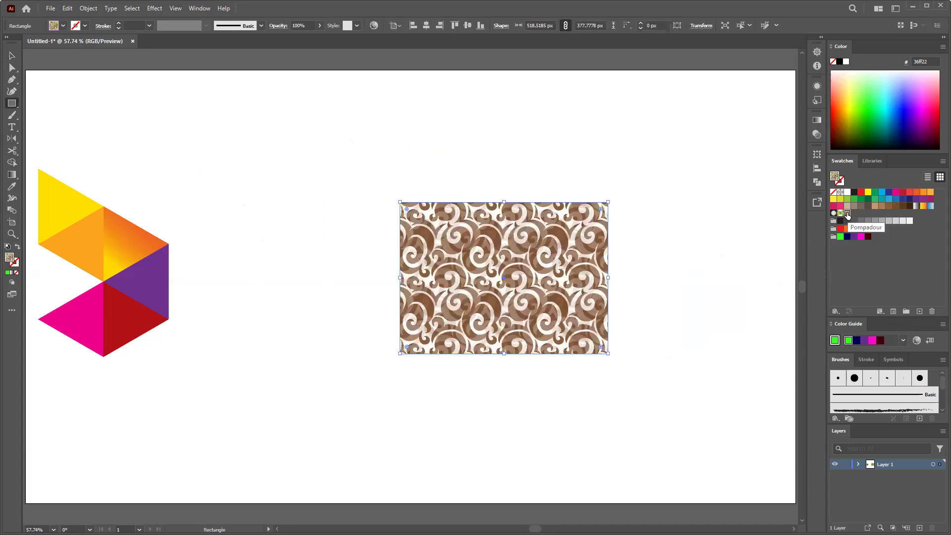
Try the other pattern swatches and black on the rectangle, finishing with the green floral pattern as its fill.
left_click(838, 213)
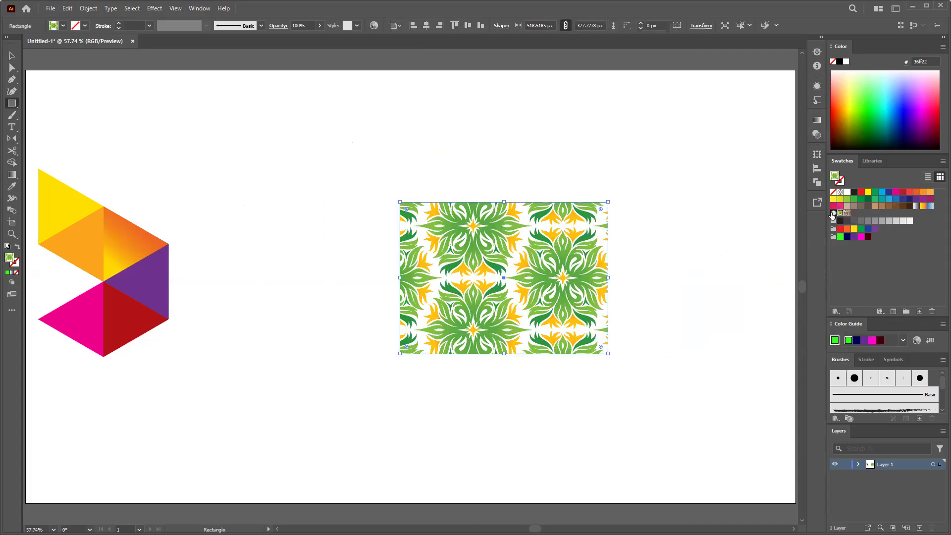
left_click(833, 213)
left_click(848, 213)
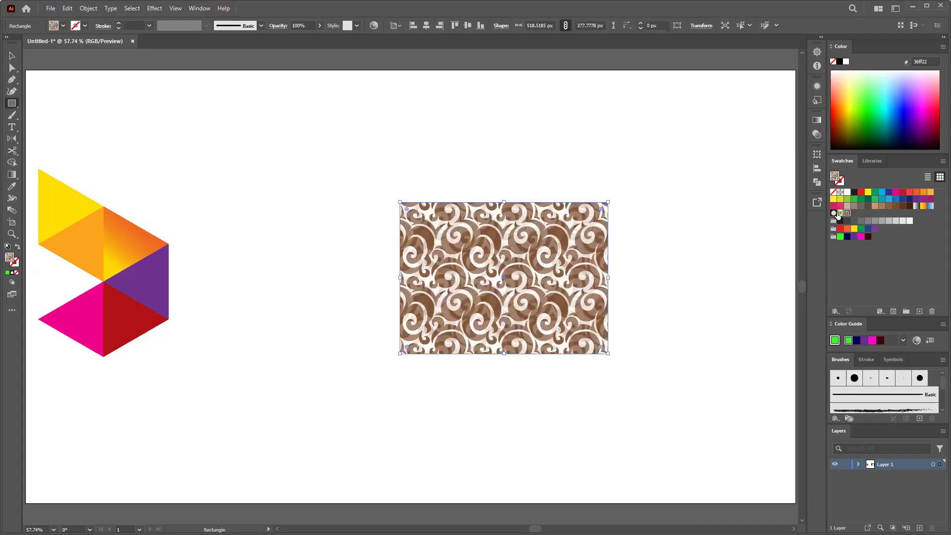
left_click(839, 213)
left_click(847, 213)
left_click(843, 221)
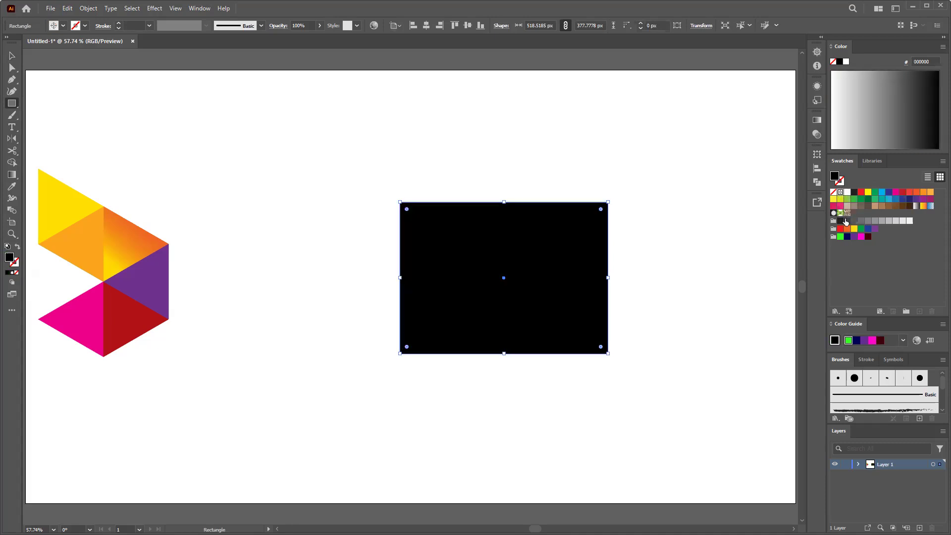
left_click(847, 213)
left_click(841, 213)
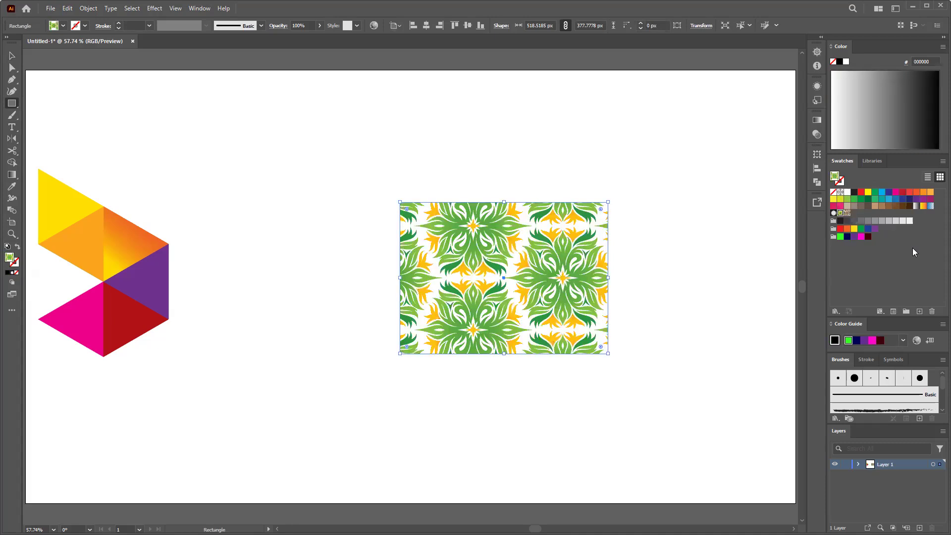
Move the floral-patterned rectangle slightly up toward the logo and delete it.
left_click(12, 56)
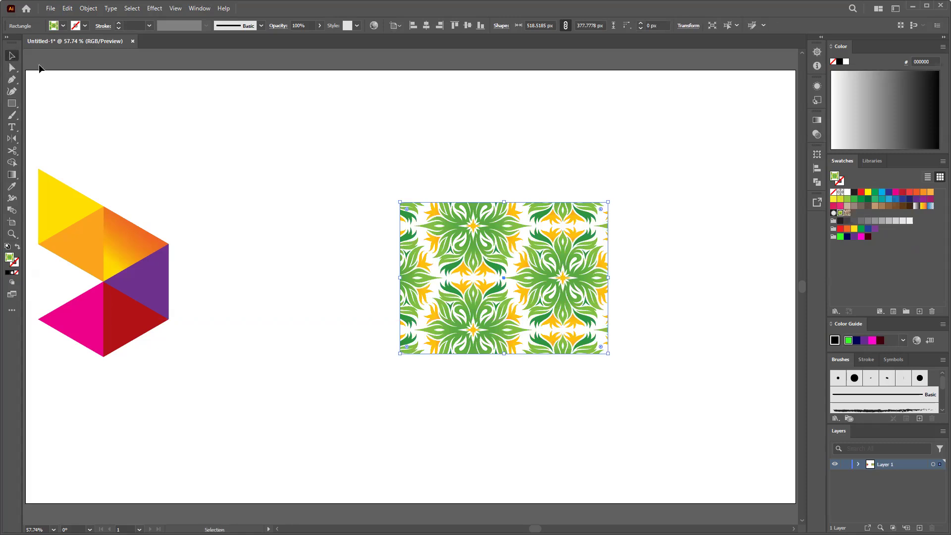
left_click_drag(569, 312, 517, 287)
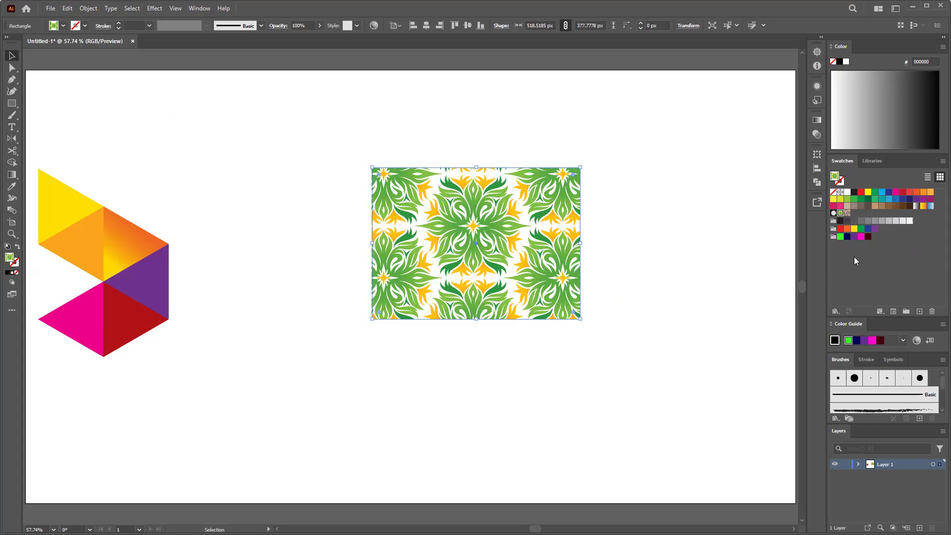
key("Delete")
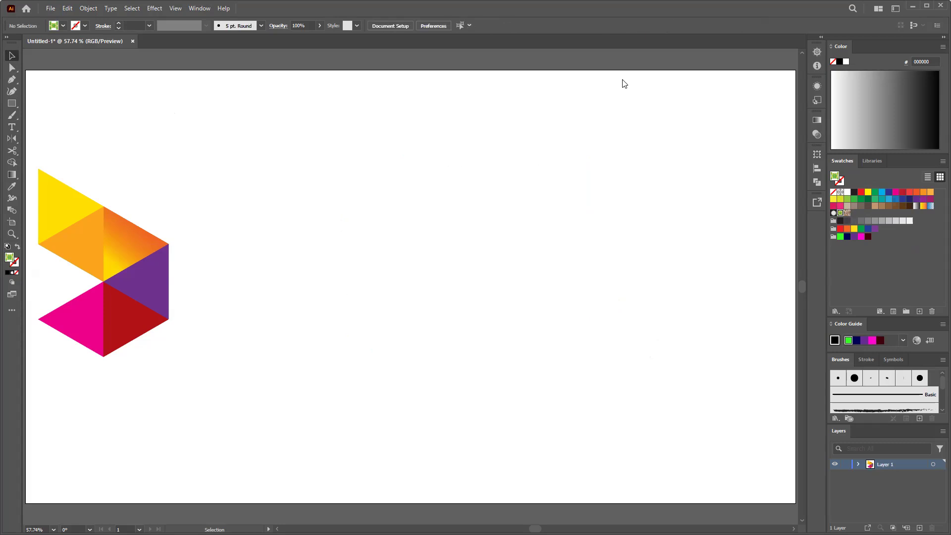
Check the topic list in Notepad, and draw two rectangles side by side in Illustrator, about 481 × 573 px and 410 × 556 px.
key("alt+Tab")
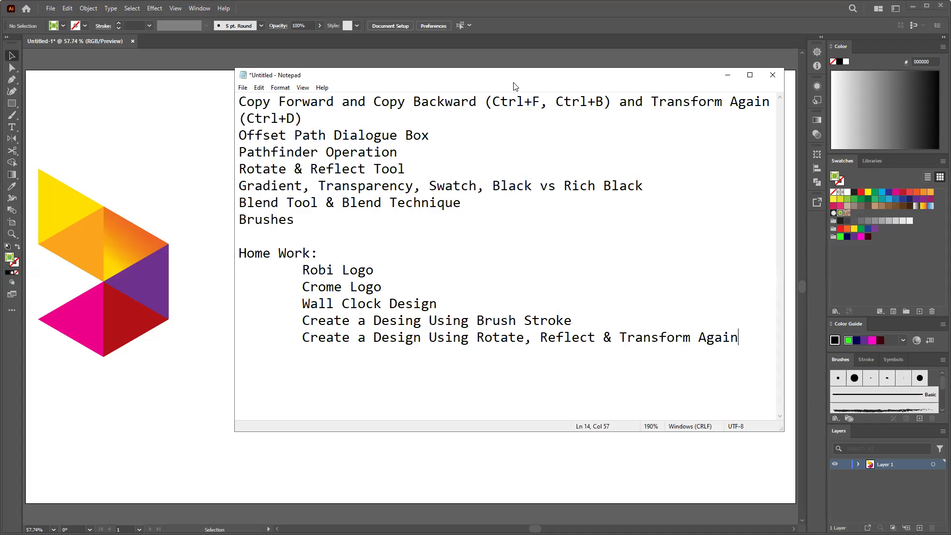
left_click(728, 75)
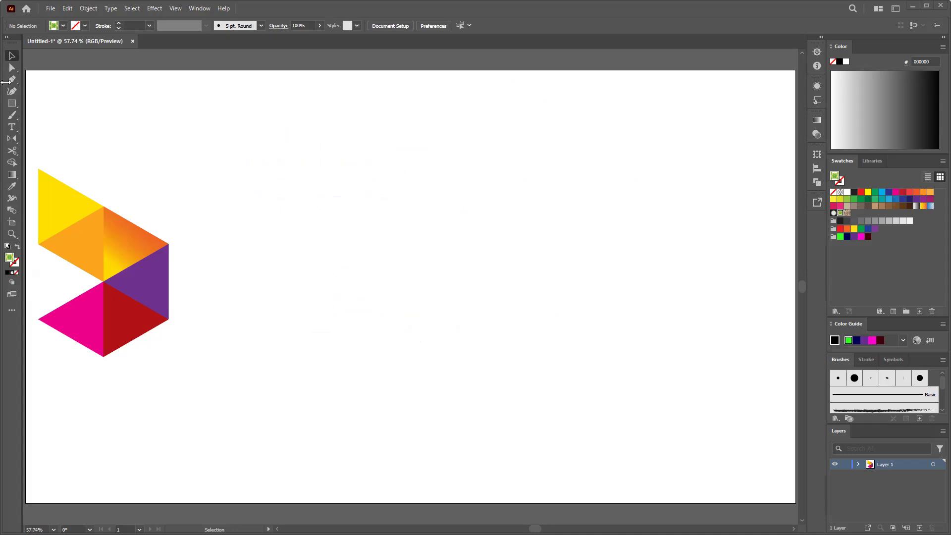
left_click(12, 103)
left_click_drag(315, 152, 509, 382)
left_click_drag(567, 147, 723, 366)
left_click_drag(661, 360, 732, 368)
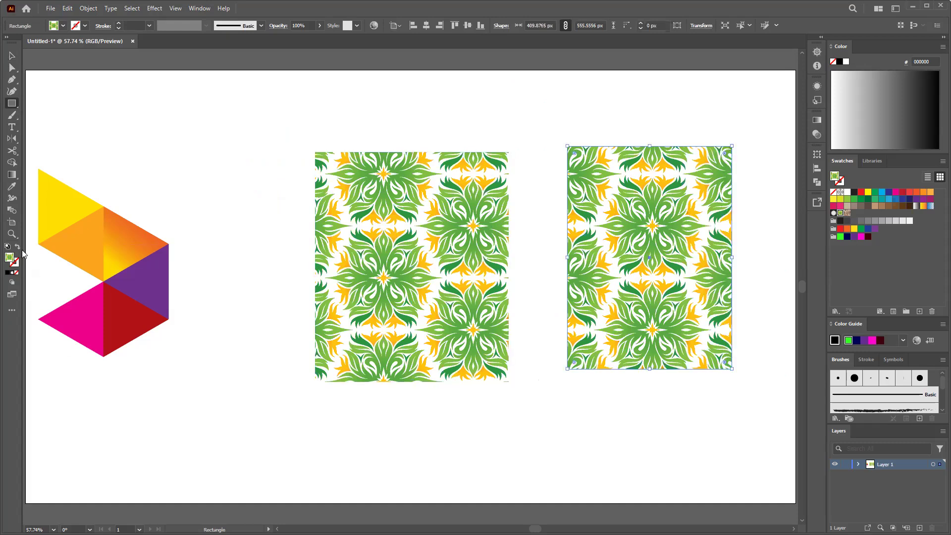
Fill the narrower patterned rectangle with a solid dark navy blue picked in the Color Picker.
double_click(9, 258)
left_click(541, 313)
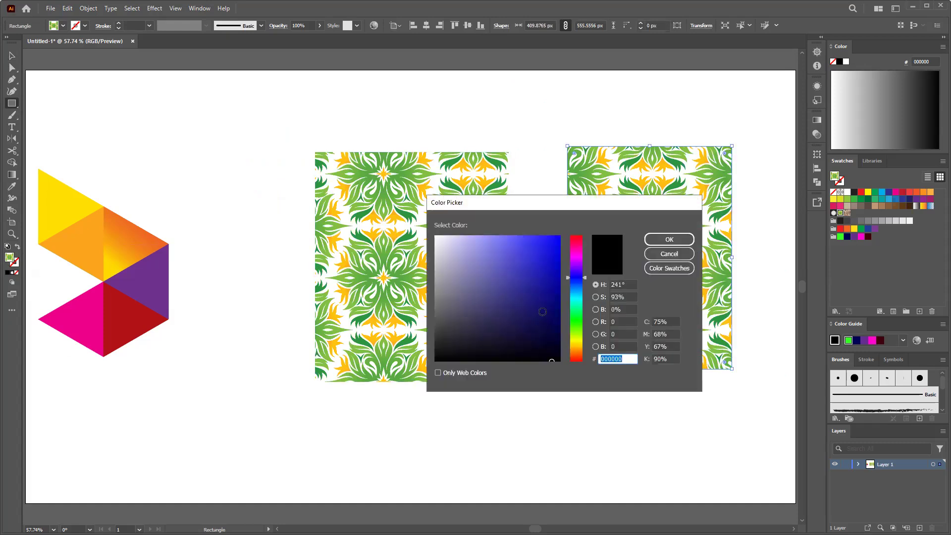
left_click(669, 239)
Fill the wider patterned rectangle with black, hex 000000, using the Color Picker, and check the topic list in Notepad.
left_click(12, 56)
left_click(346, 272)
left_click(934, 143)
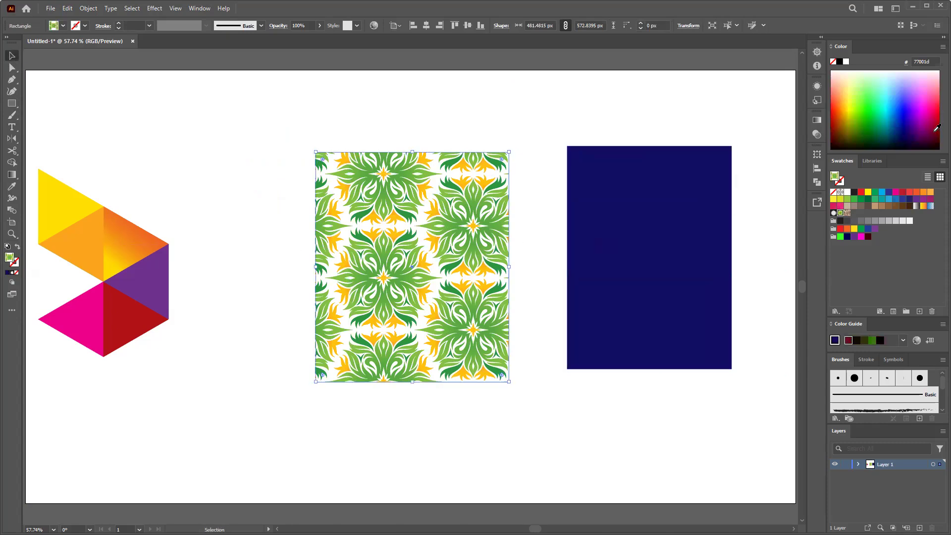
double_click(9, 259)
left_click_drag(477, 345, 348, 418)
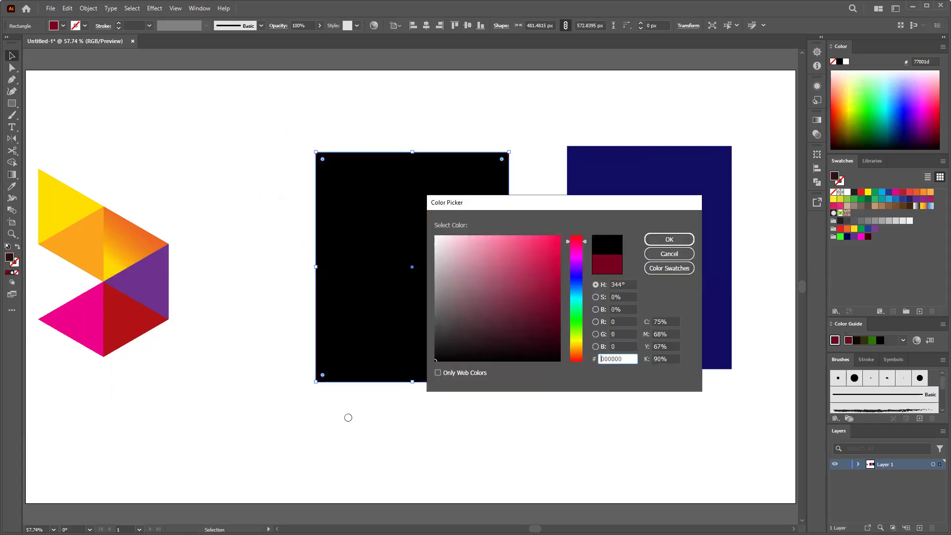
left_click(669, 240)
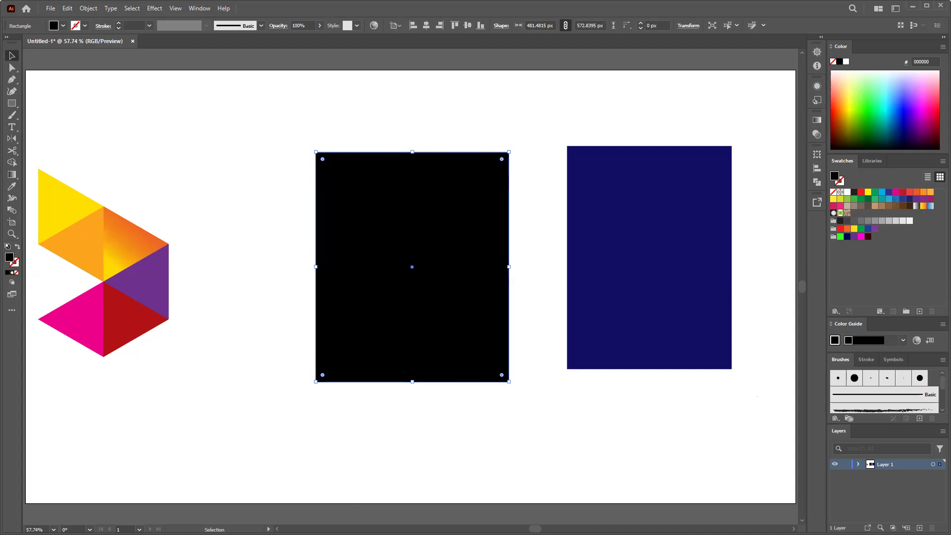
key("alt+Tab")
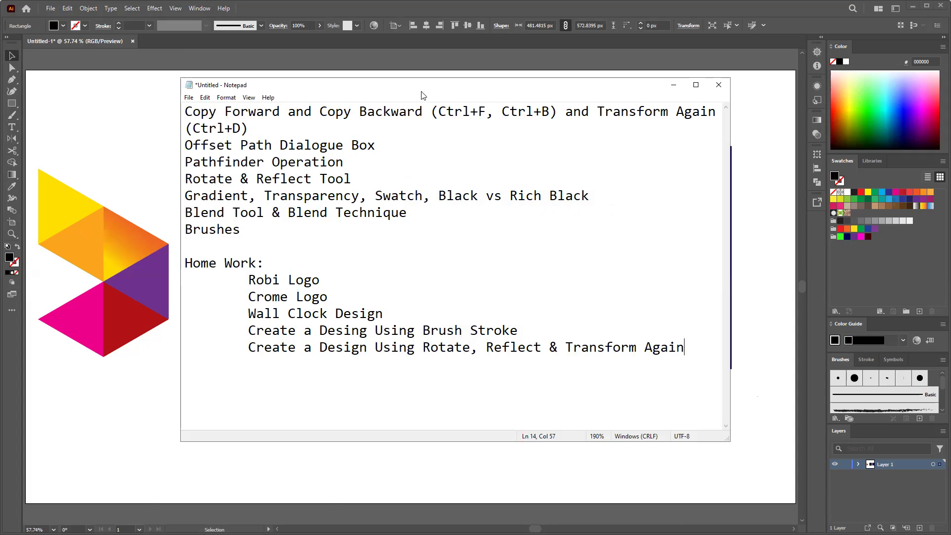
key("alt+Tab")
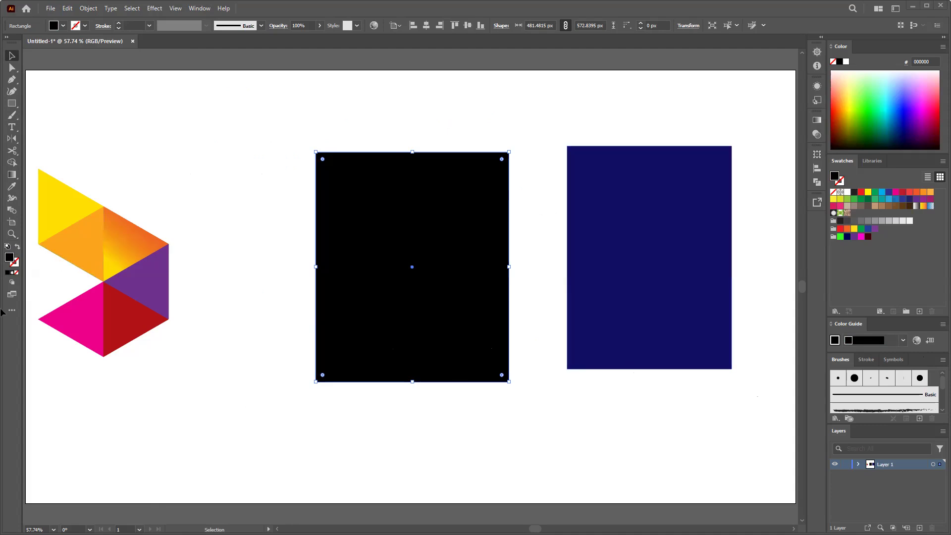
Set the wider black rectangle's fill to the rich black mix C 50%, M 50%, Y 50%, K 100% in the Color Picker.
double_click(10, 257)
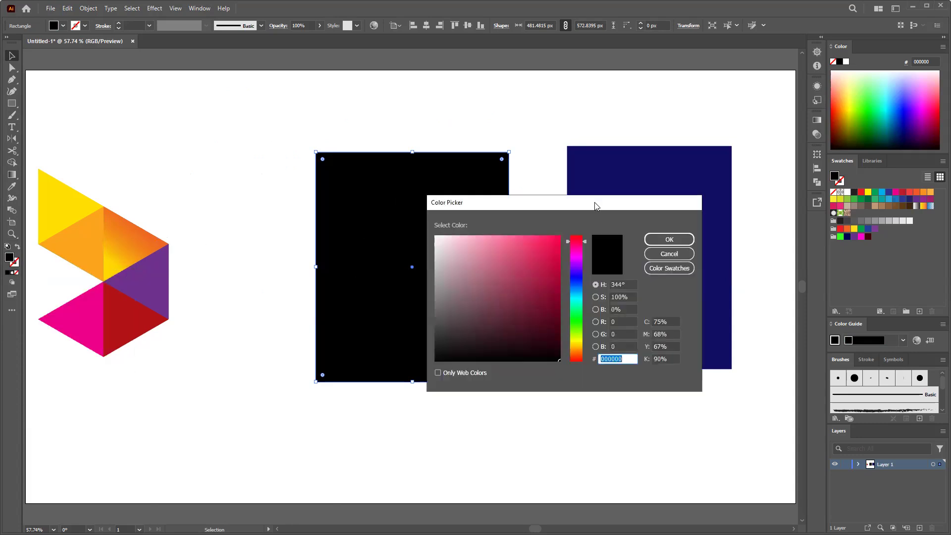
left_click_drag(595, 203, 503, 146)
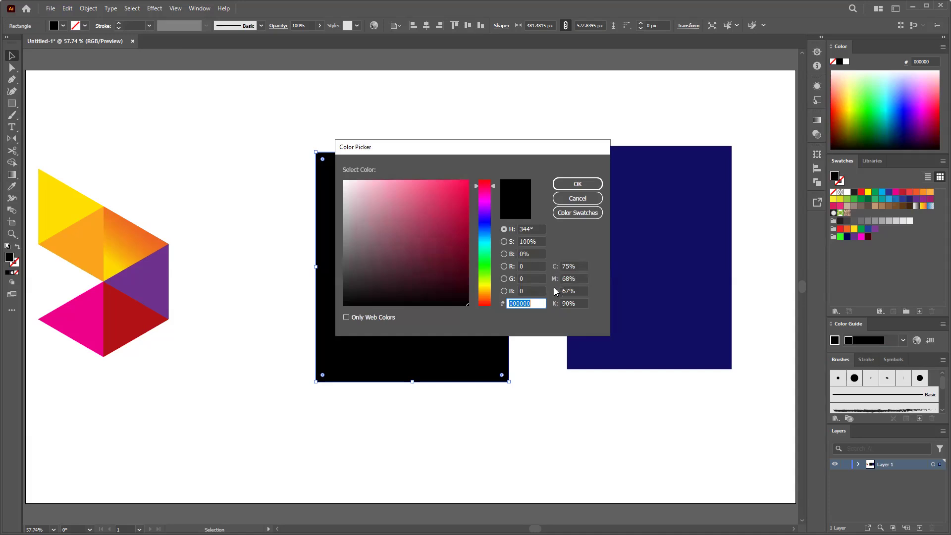
left_click(583, 263)
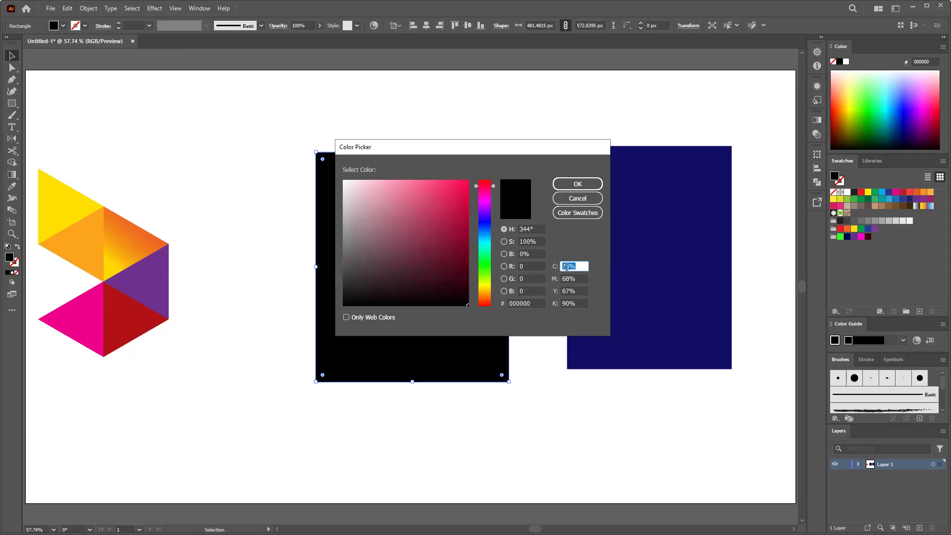
type("50")
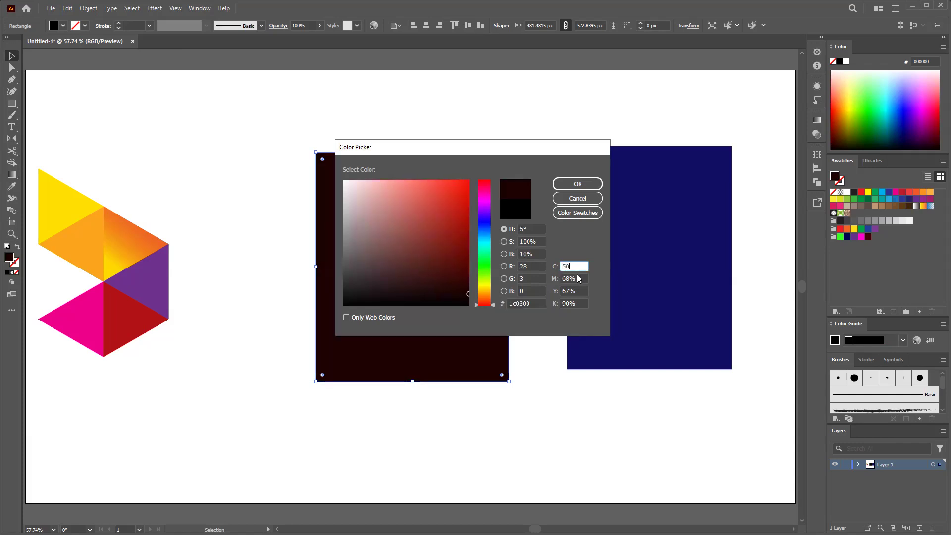
key("Tab")
type("50")
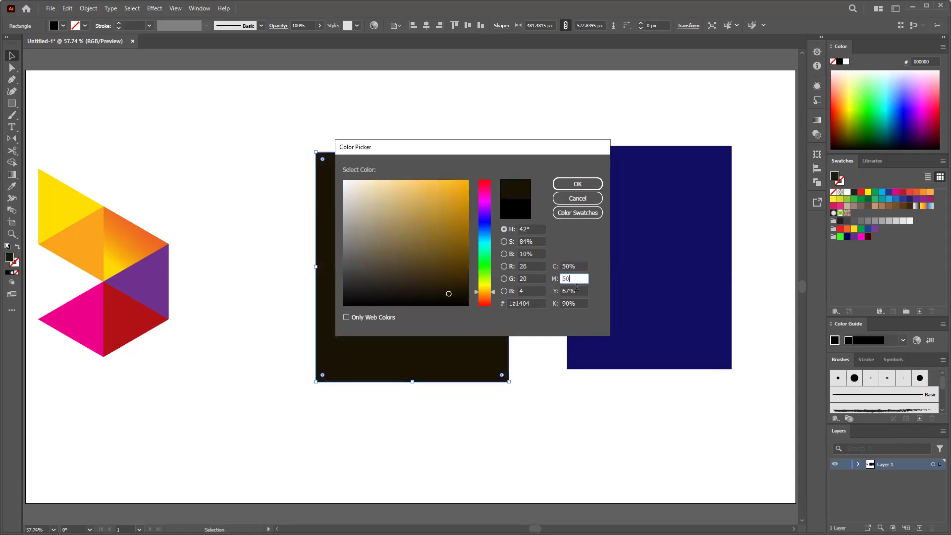
key("Tab")
type("50")
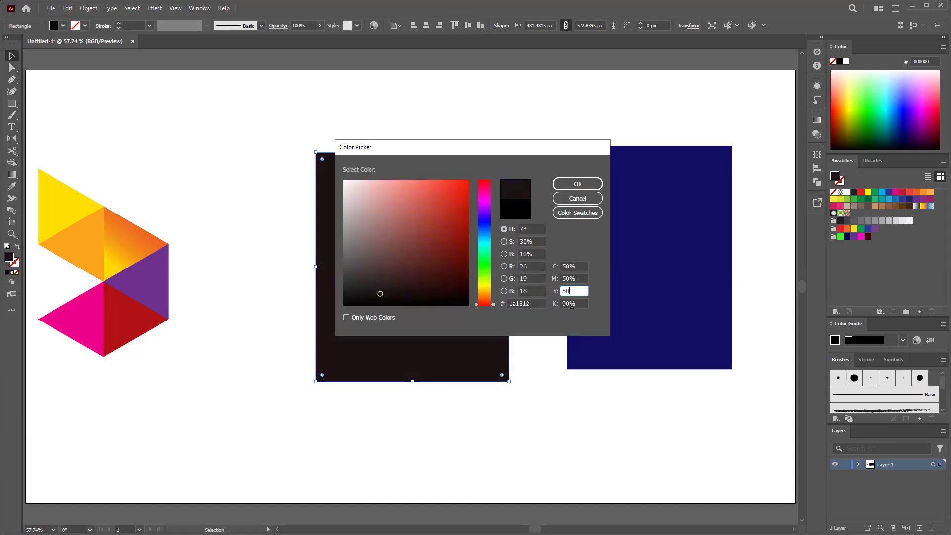
key("Tab")
type("100")
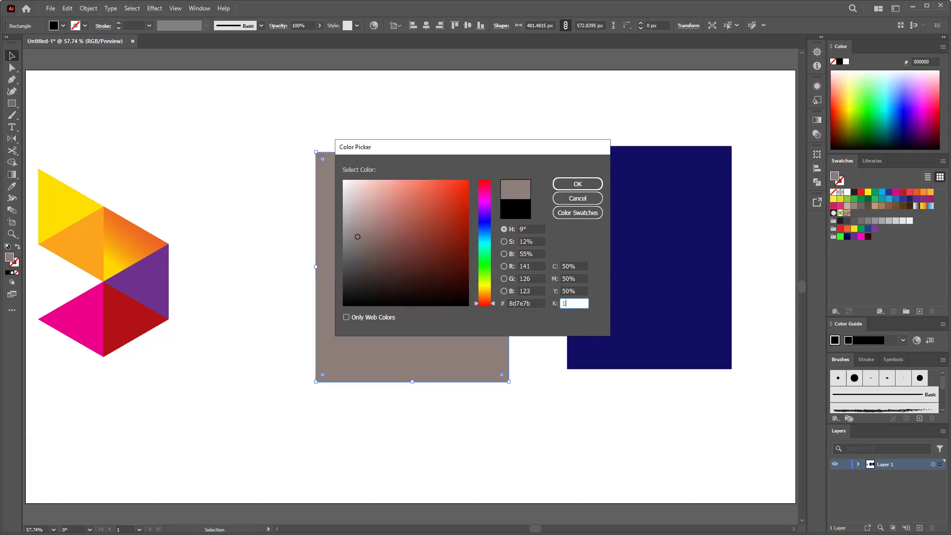
left_click(591, 186)
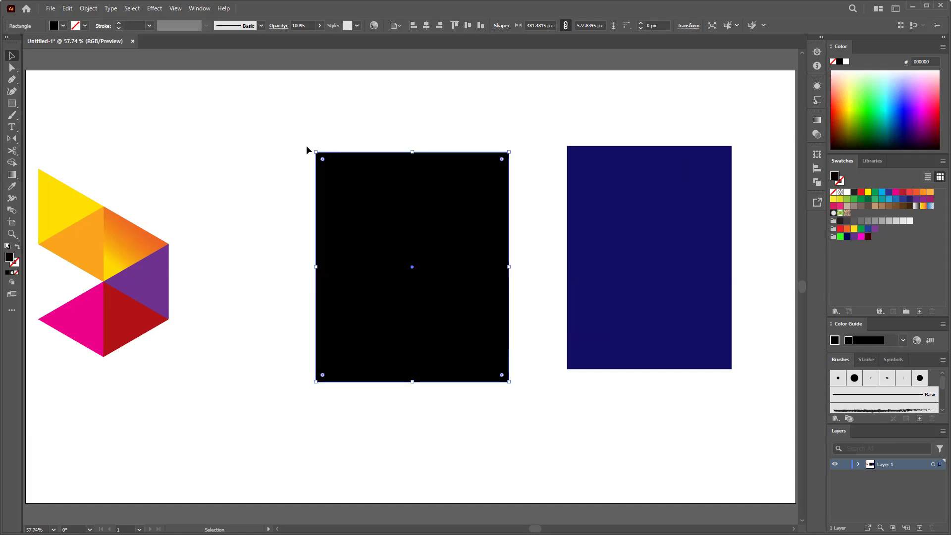
Move the black rectangle left toward the logo and fill the navy rectangle with black, hex 000000.
left_click_drag(424, 313, 355, 304)
left_click(614, 313)
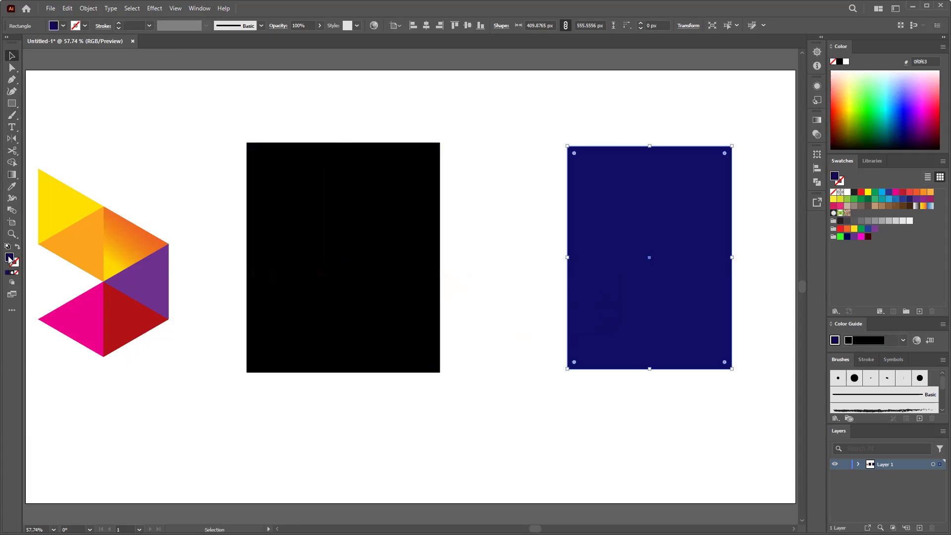
double_click(9, 258)
type("000000")
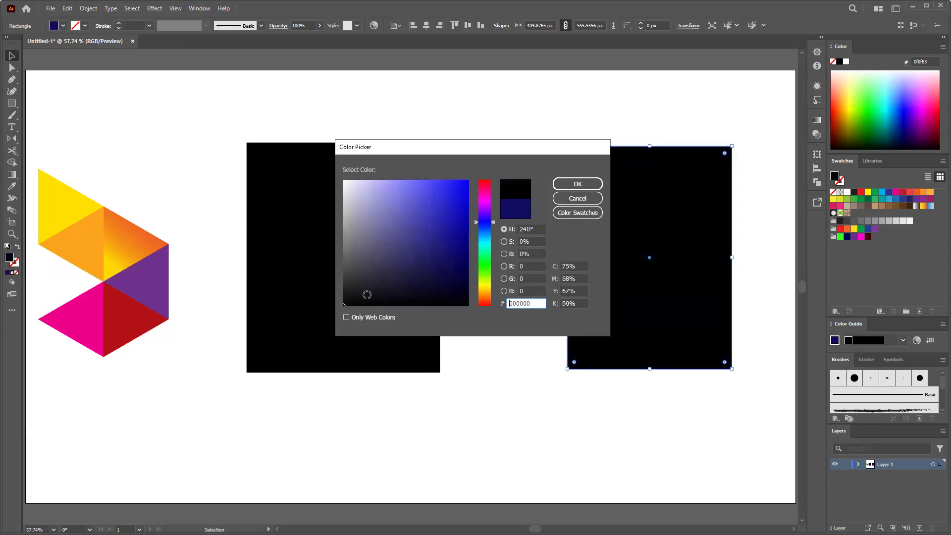
left_click(591, 187)
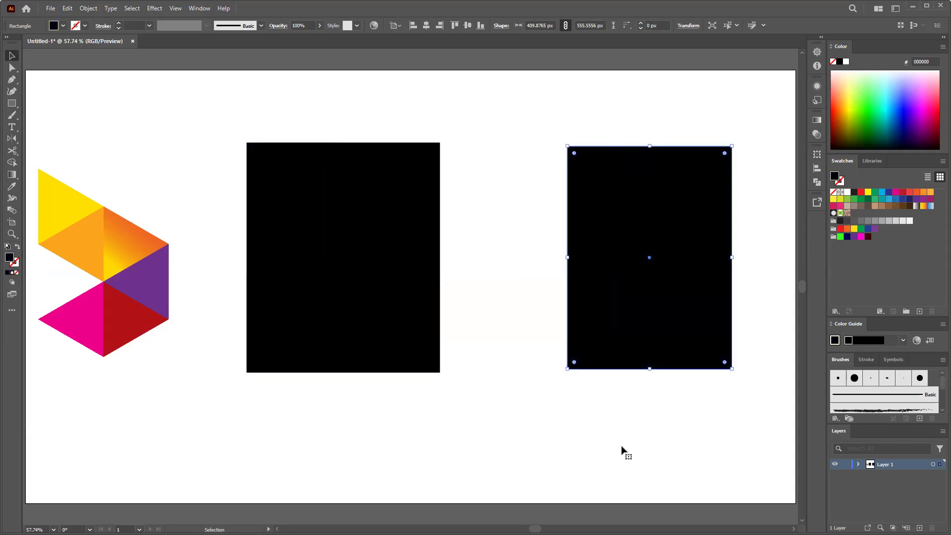
Move the narrower black rectangle left beside the wider one, aligning their top edges.
left_click(613, 457)
key("a")
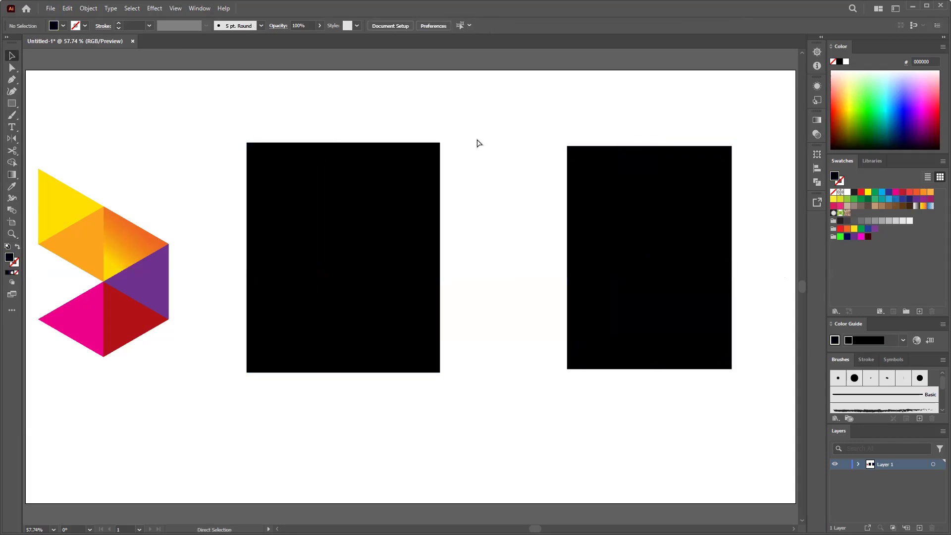
left_click_drag(675, 325, 565, 319)
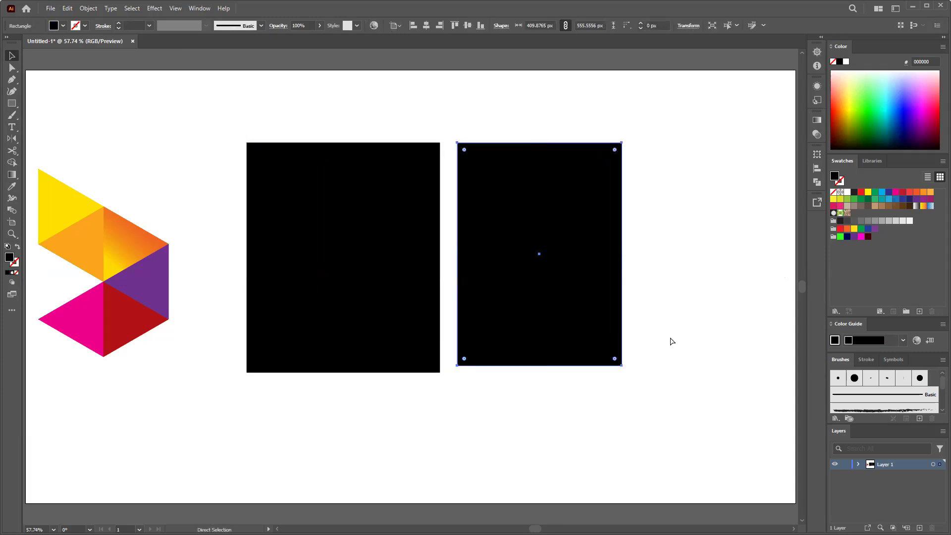
Compare the two black rectangles side by side up close.
key("ctrl+equal")
key("ctrl+equal")
key("ctrl+equal")
key("space")
left_click_drag(467, 389, 631, 398)
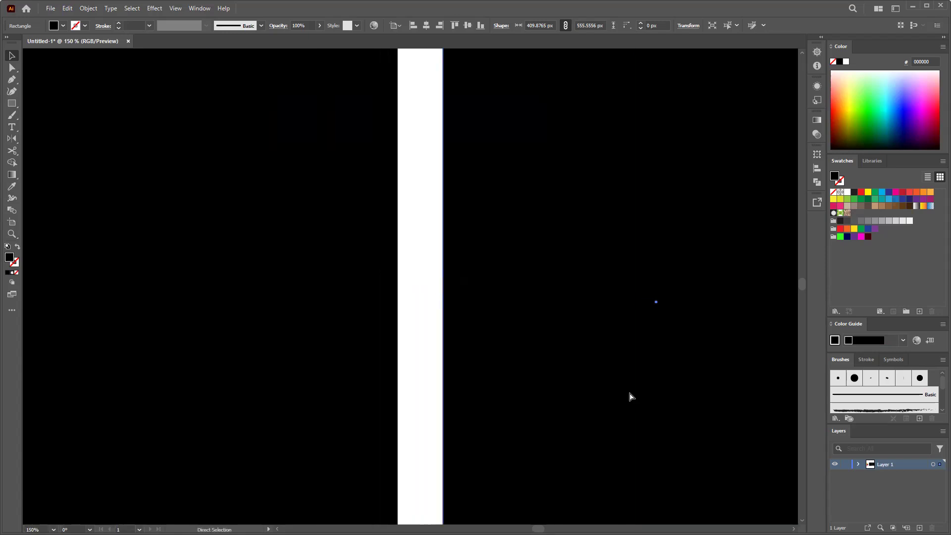
key("ctrl+minus")
key("space")
left_click_drag(622, 352, 769, 356)
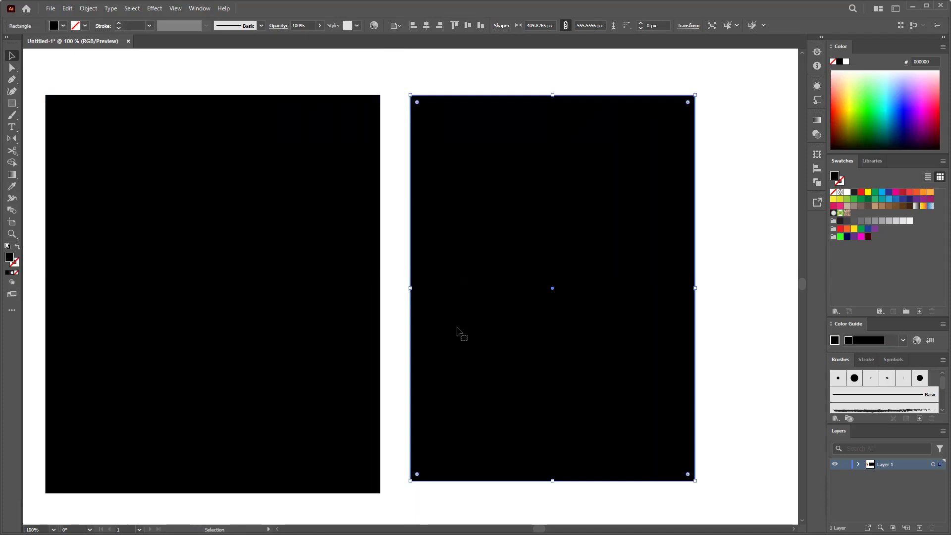
Check the narrower black rectangle's CMYK values in the Color Picker and review the topic list in Notepad.
double_click(9, 257)
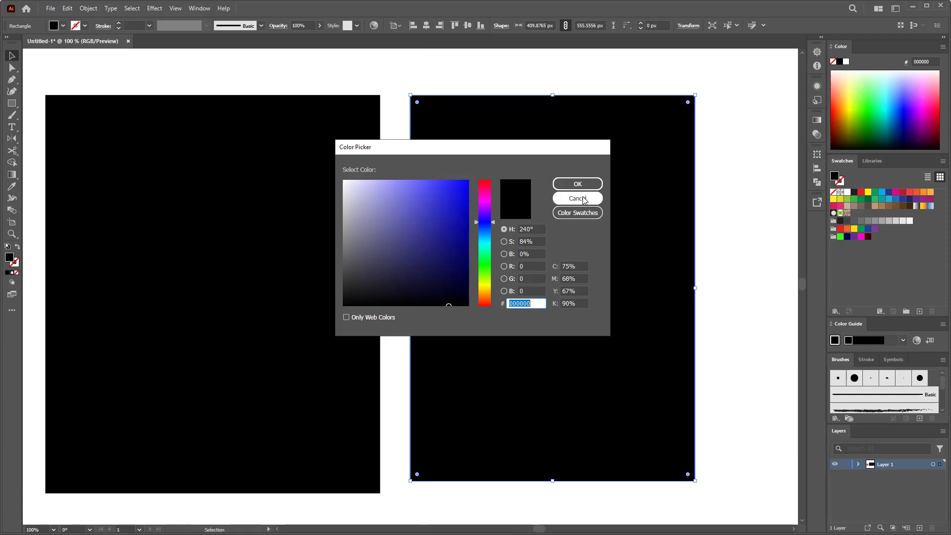
left_click(578, 199)
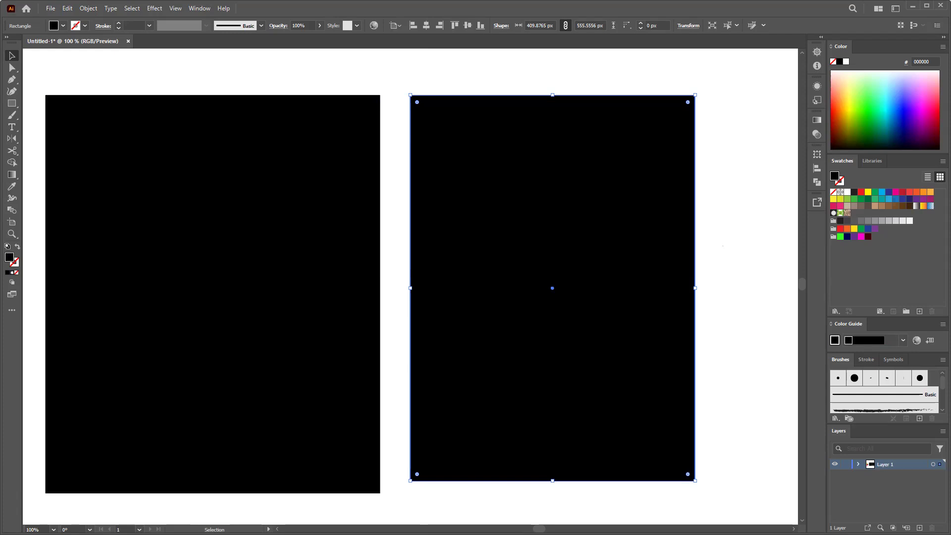
key("alt+Tab")
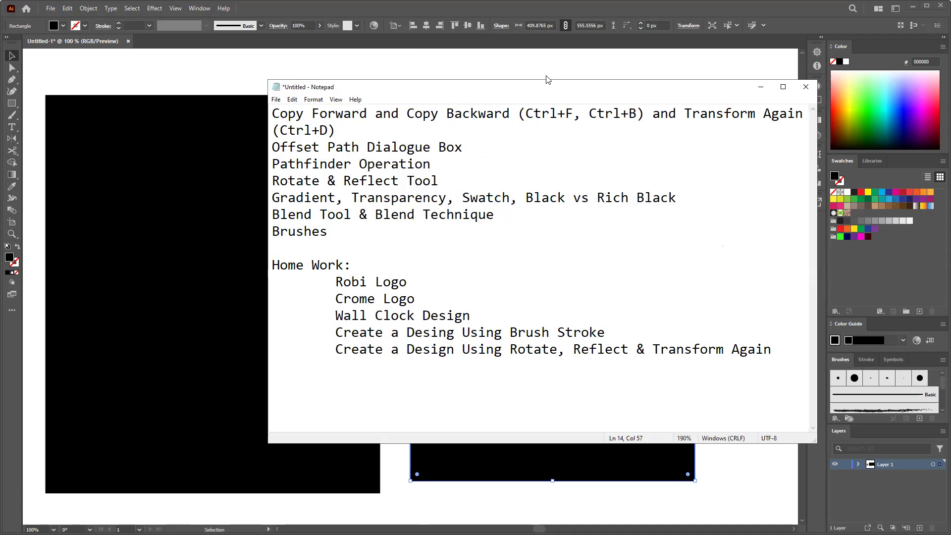
key("alt+Tab")
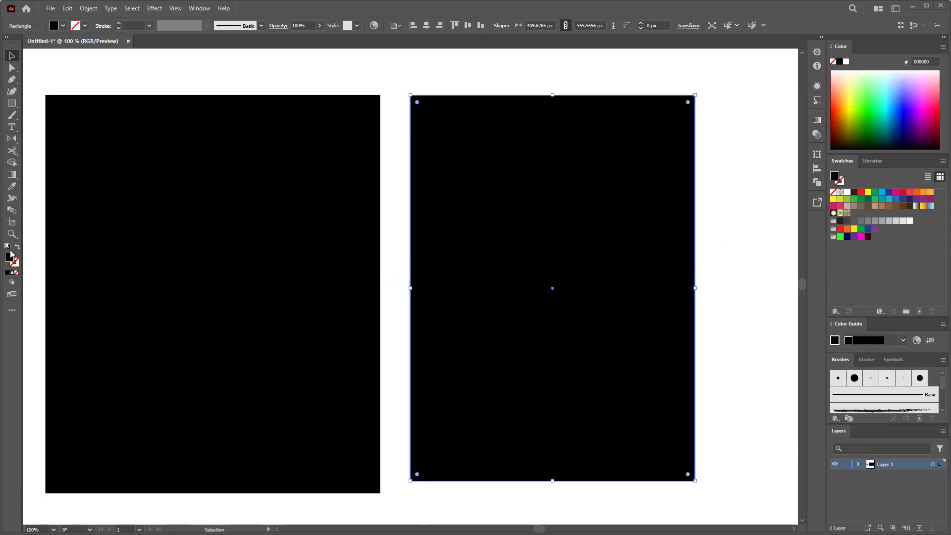
Enter C 50%, M 50%, Y 50% and K 100% as the wider black rectangle's fill values in the Color Picker.
left_click(186, 219)
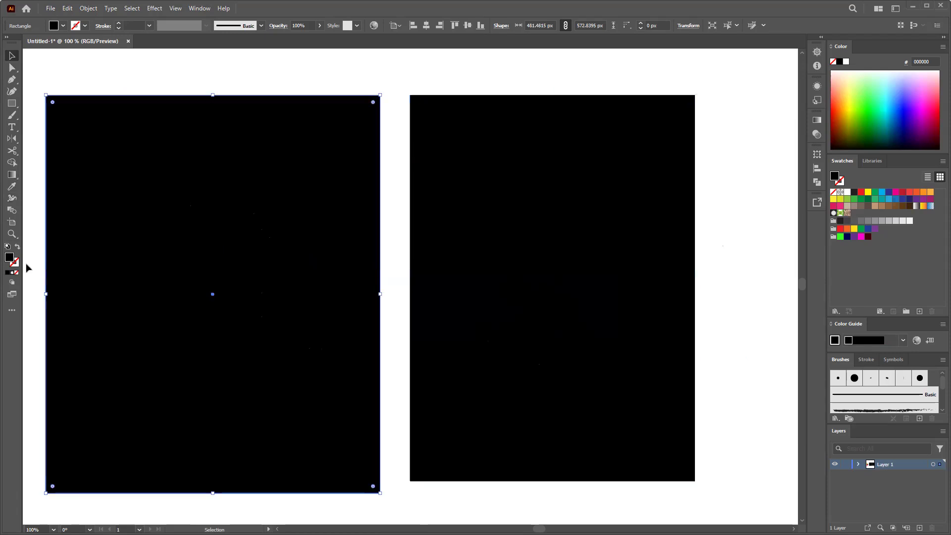
double_click(9, 258)
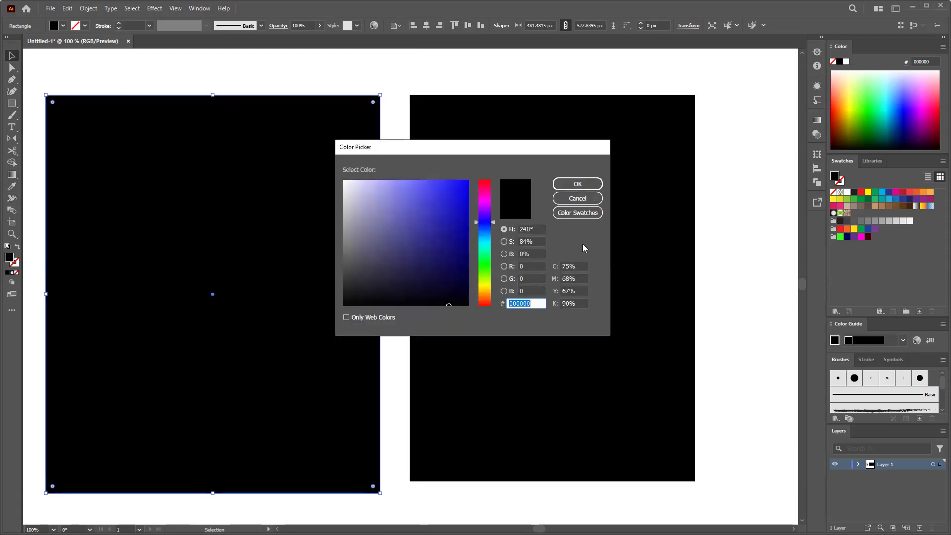
left_click_drag(577, 267, 552, 268)
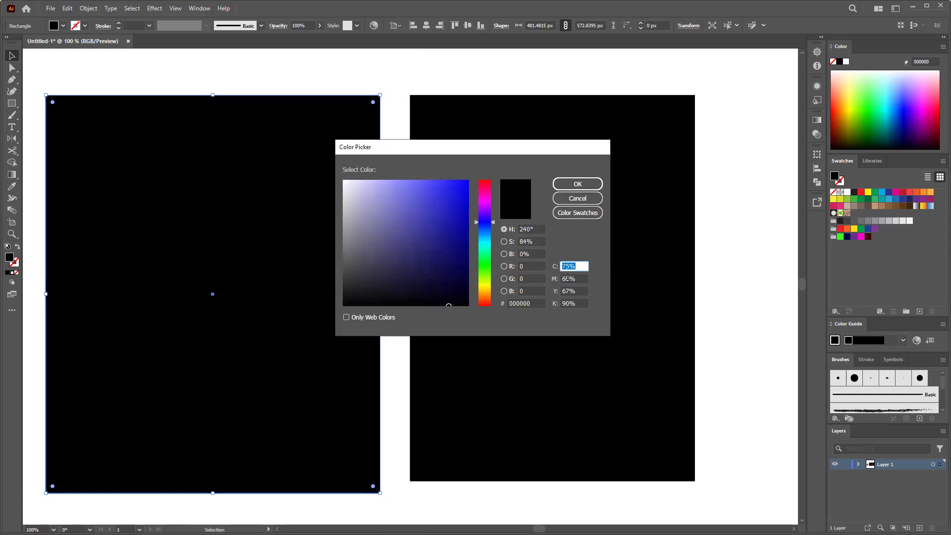
type("50")
key("Tab")
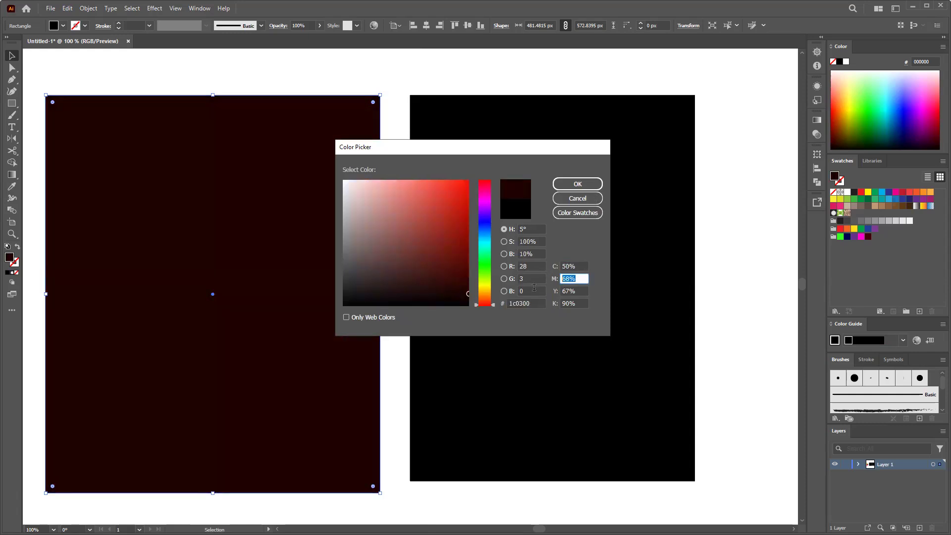
type("50")
key("Tab")
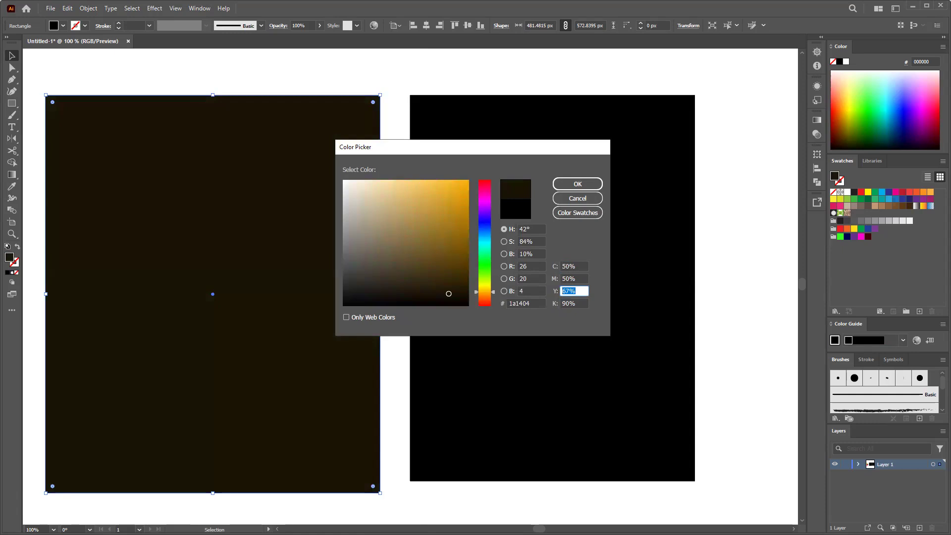
type("50")
key("Tab")
type("1000")
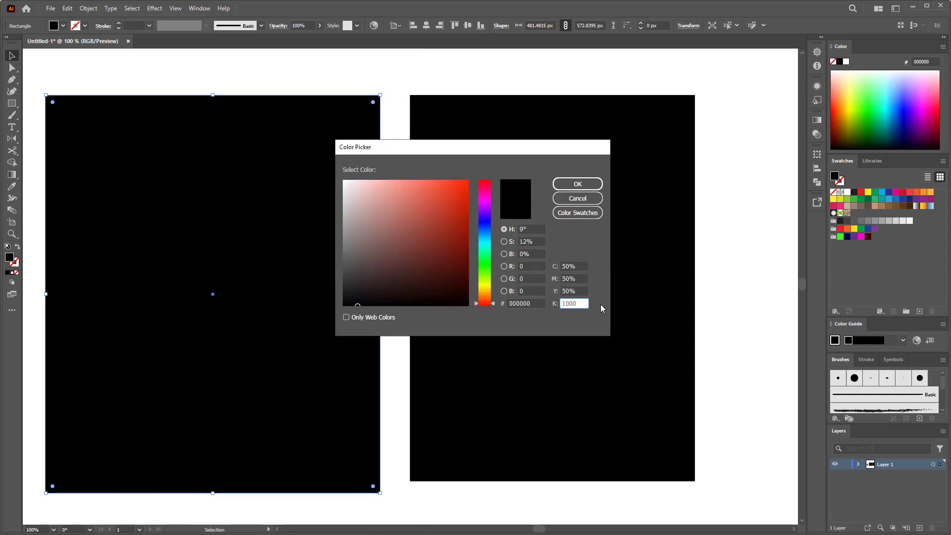
key("BackSpace")
Set the wider rectangle's fill to 100% for each of C, M, Y and K, and reopen the Color Picker to check the values.
left_click_drag(578, 266, 565, 266)
left_click_drag(584, 266, 540, 266)
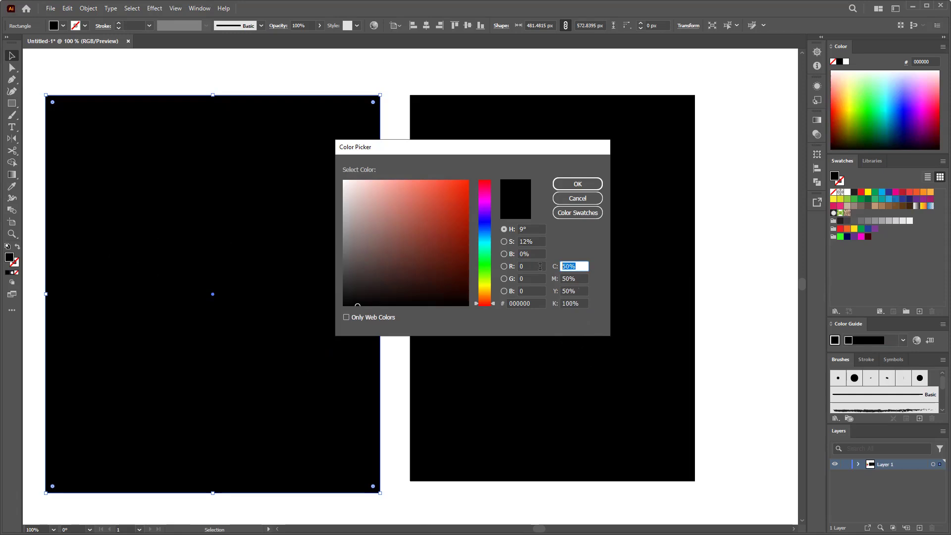
type("100")
key("Tab")
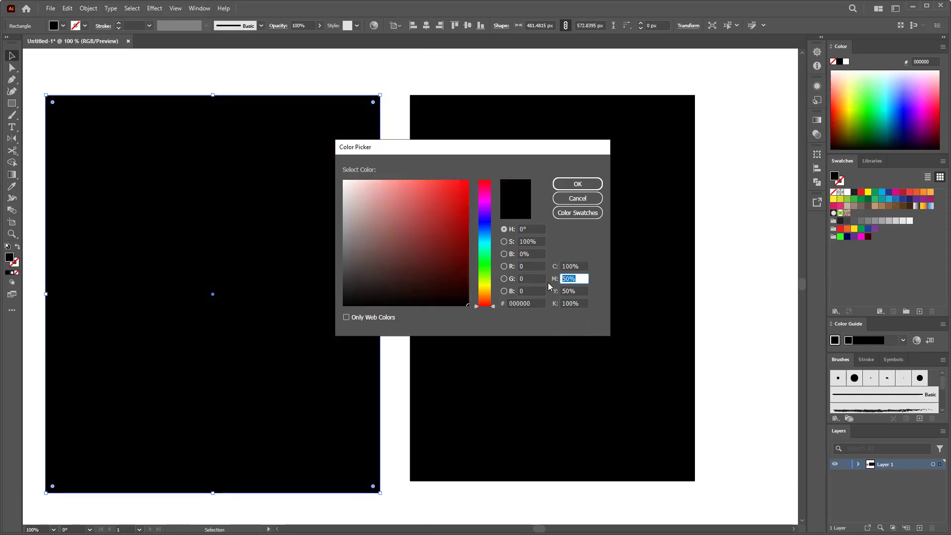
type("100100")
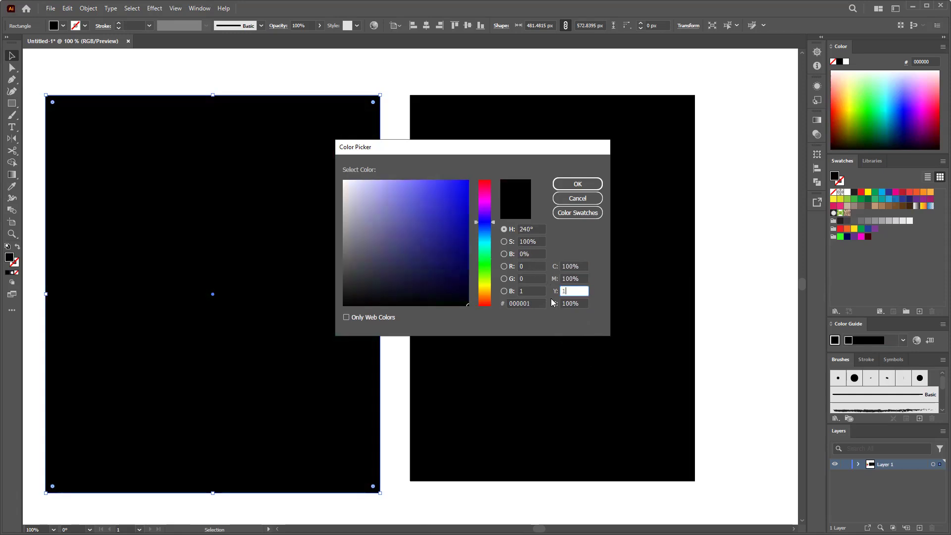
left_click(585, 184)
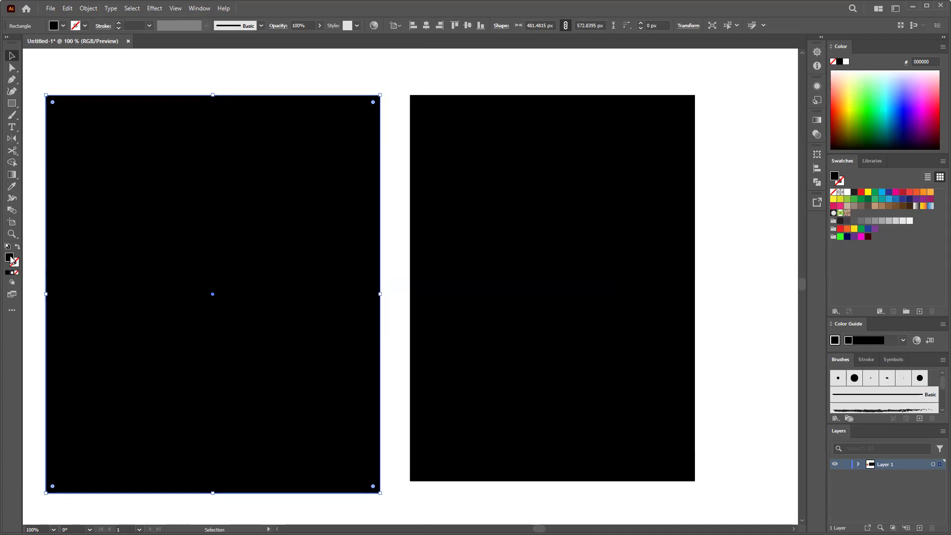
double_click(10, 257)
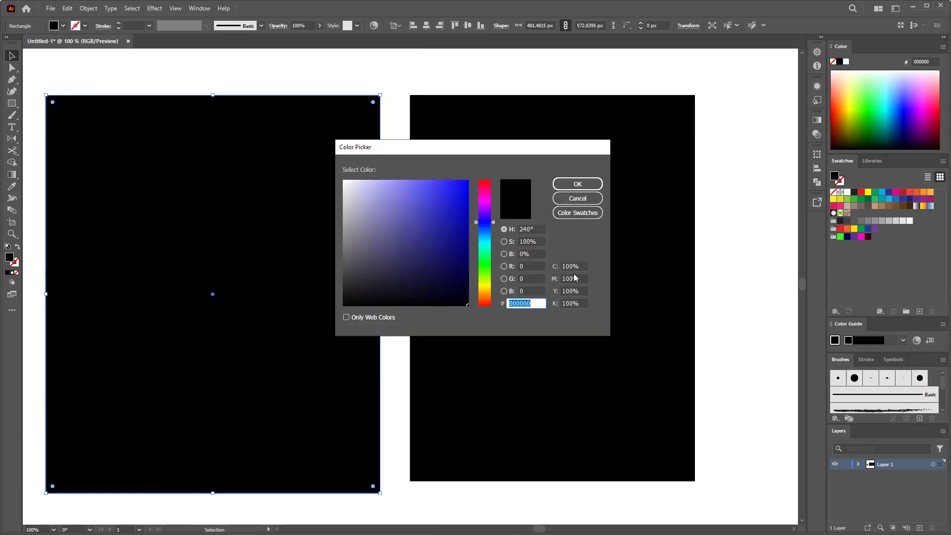
Accept the wider black rectangle's fill colour and review the topic list in Notepad.
left_click(590, 187)
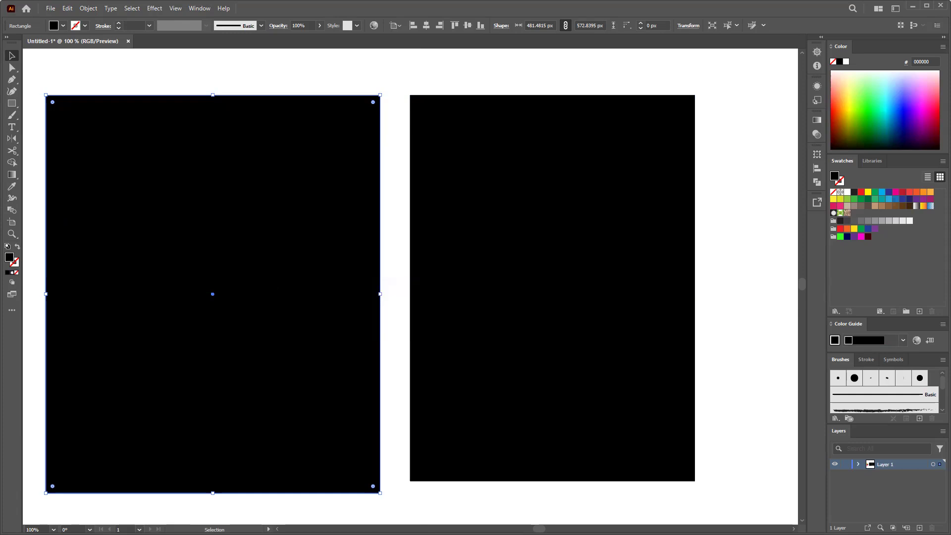
key("alt+Tab")
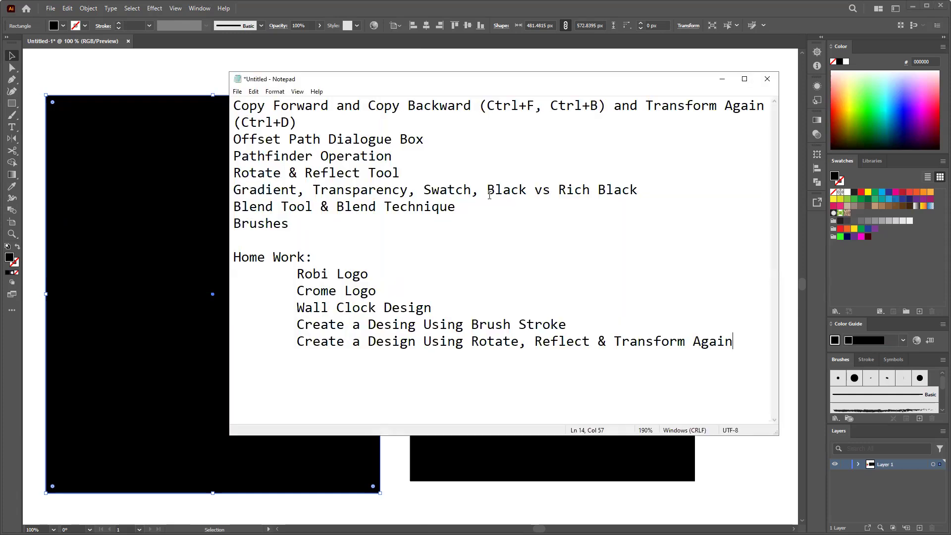
left_click_drag(496, 60, 658, 47)
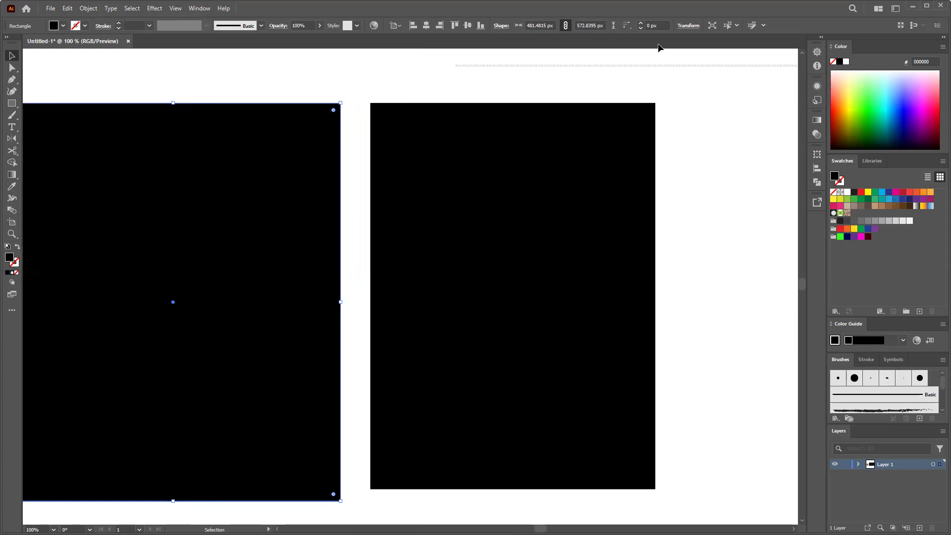
key("ctrl+minus")
key("ctrl+minus")
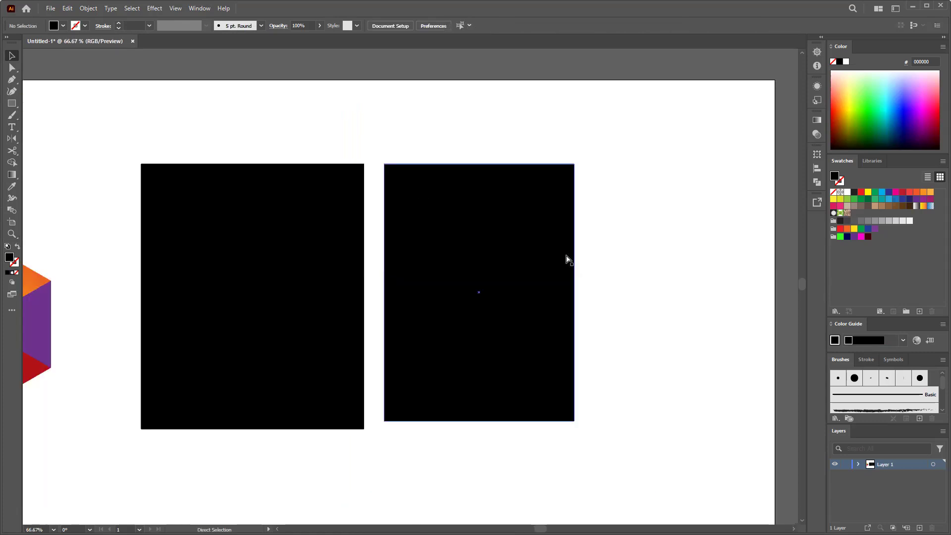
Recheck the wider black rectangle's CMYK values in the Color Picker without changing the fill.
left_click_drag(209, 173, 632, 392)
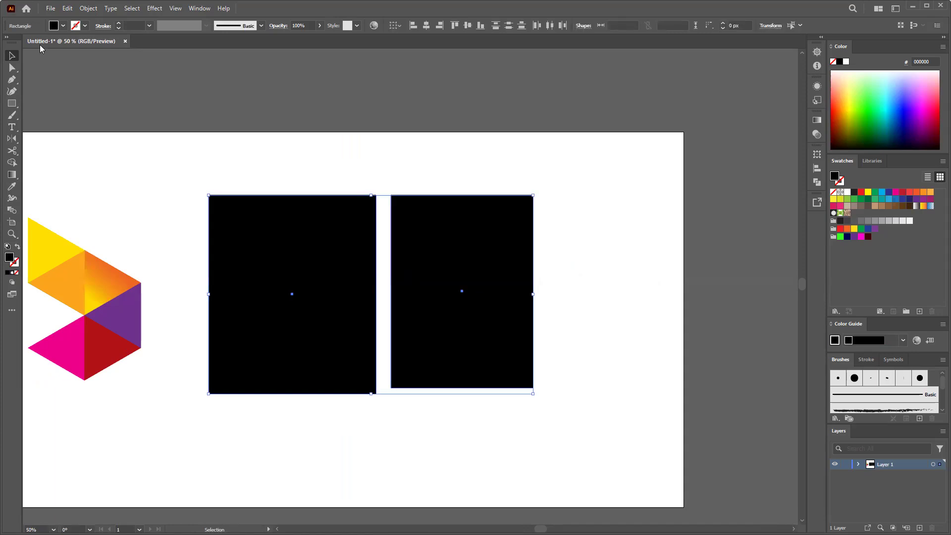
left_click(329, 326)
left_click(575, 365)
left_click(303, 364)
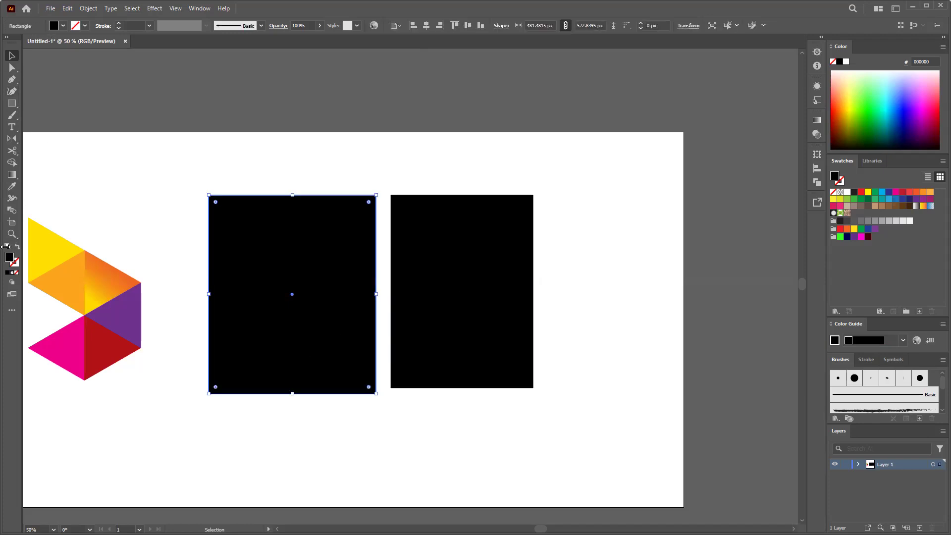
double_click(10, 258)
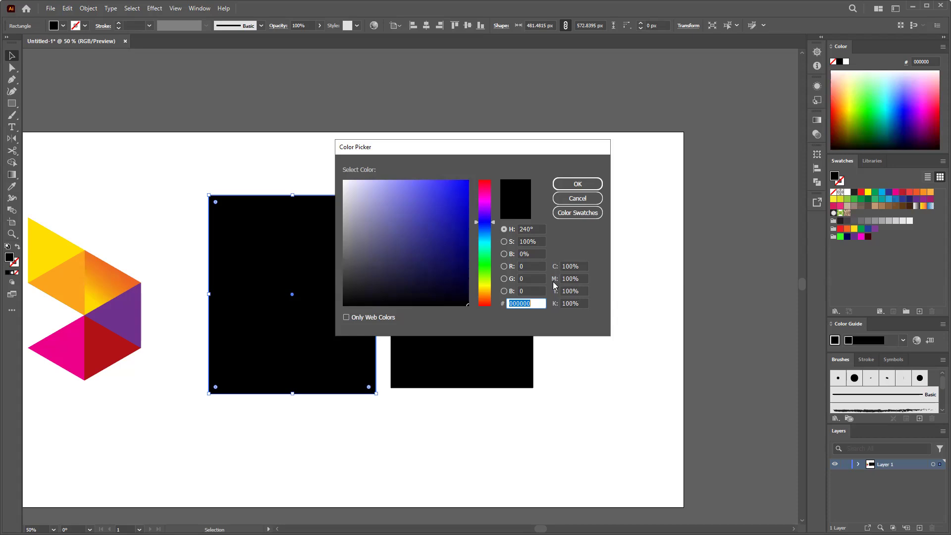
left_click(578, 198)
Delete both black rectangles from the artboard.
left_click_drag(210, 171, 630, 347)
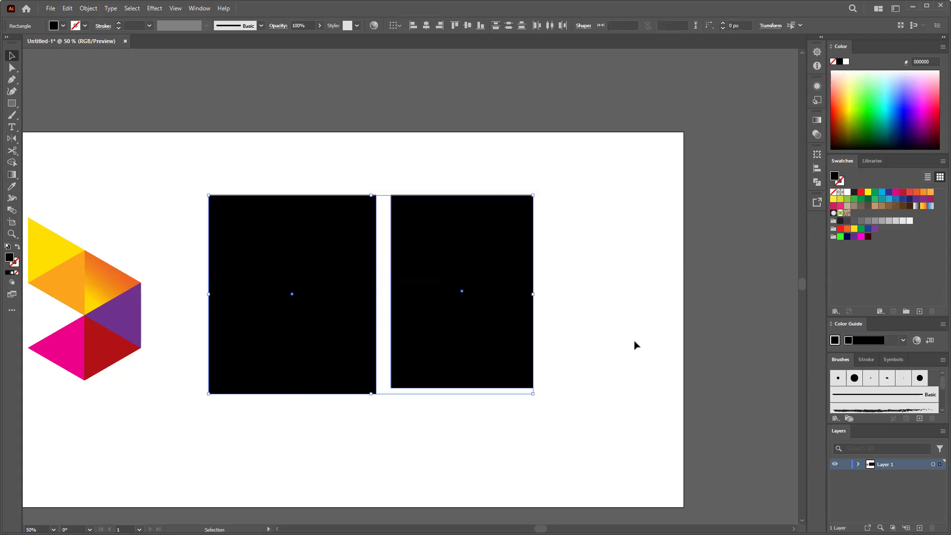
key("Delete")
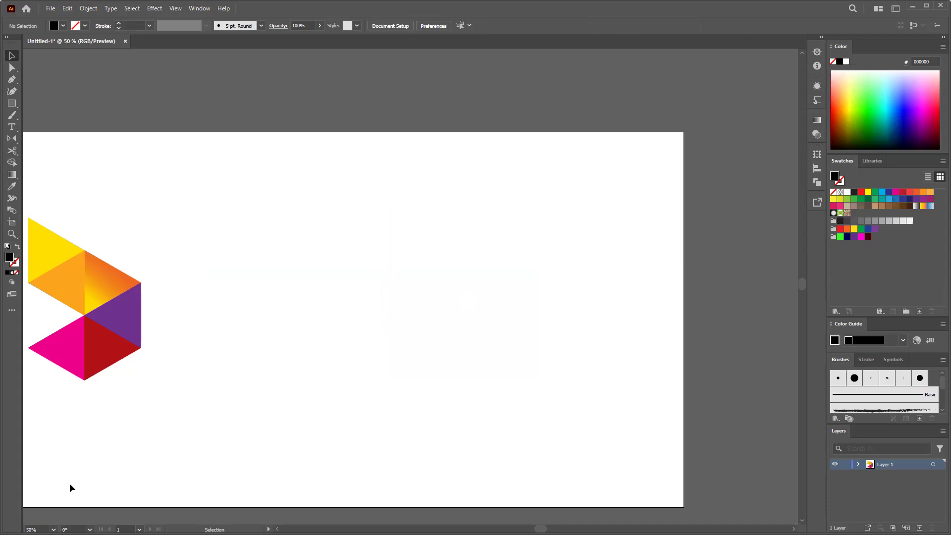
key("f")
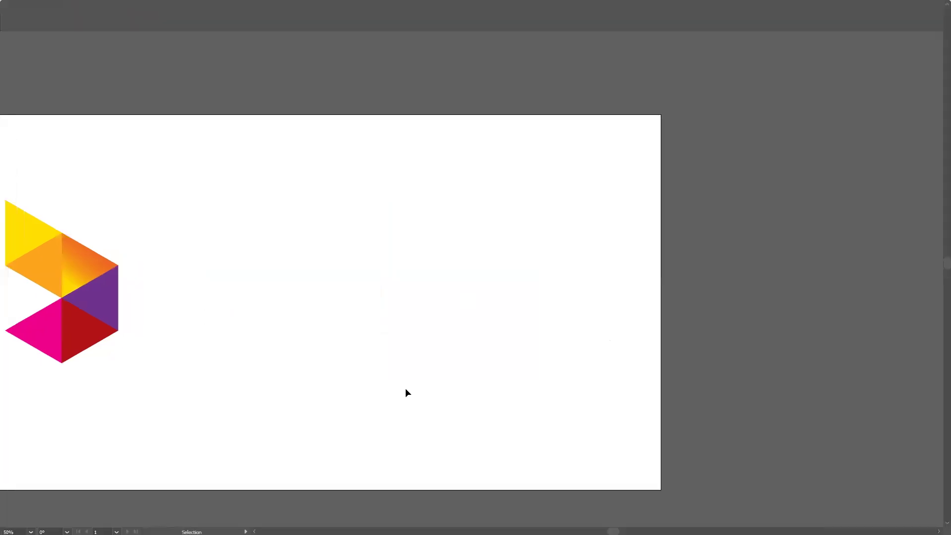
key("f")
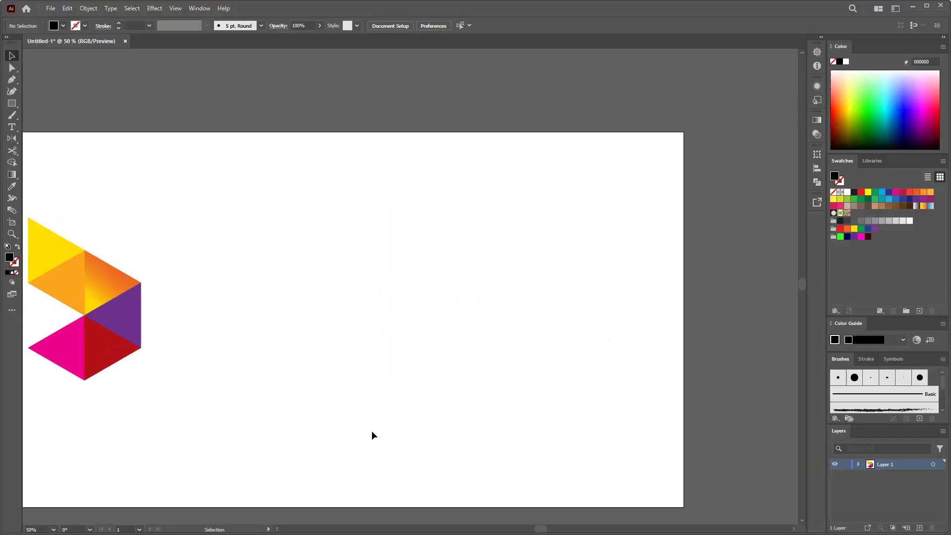
key("f")
key("f")
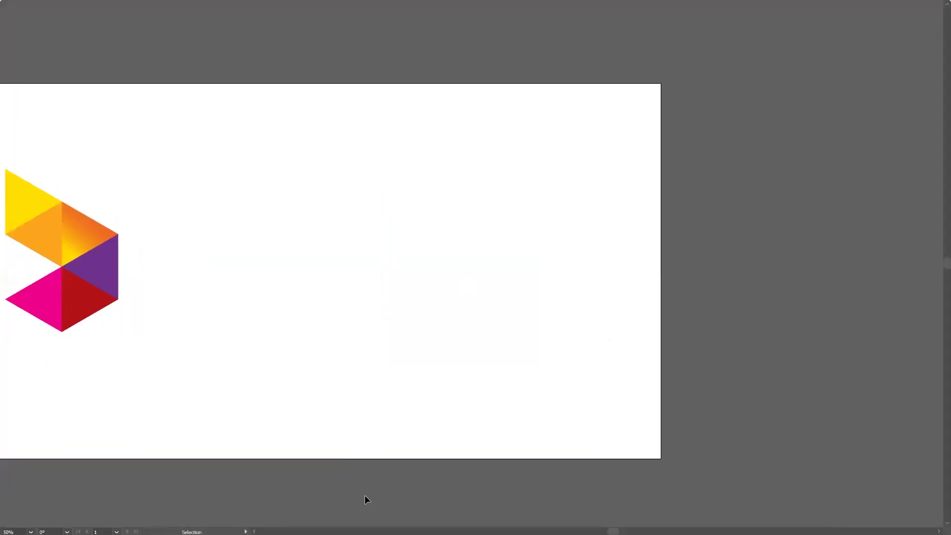
key("f")
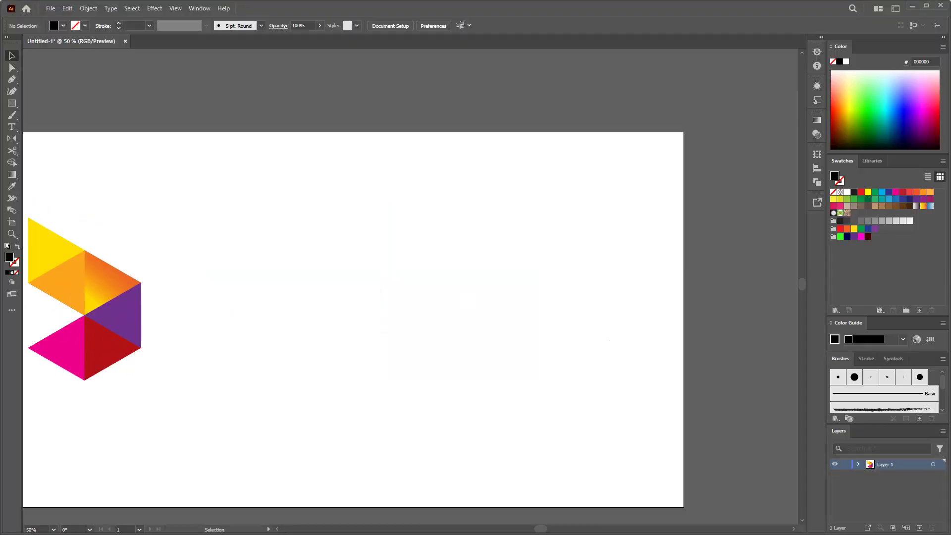
Minimize the file folder window, move the Notepad topic list off the screen, and return to Illustrator.
left_click(913, 6)
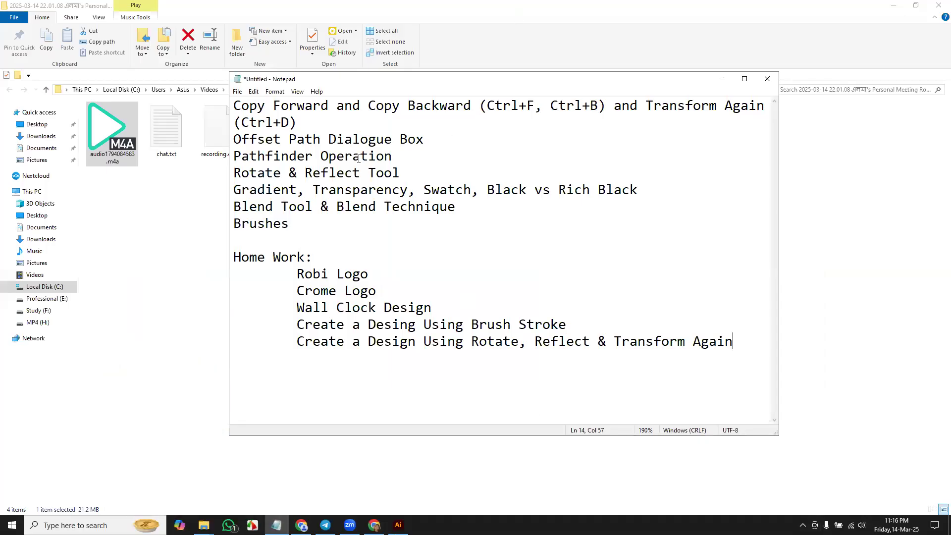
left_click(892, 5)
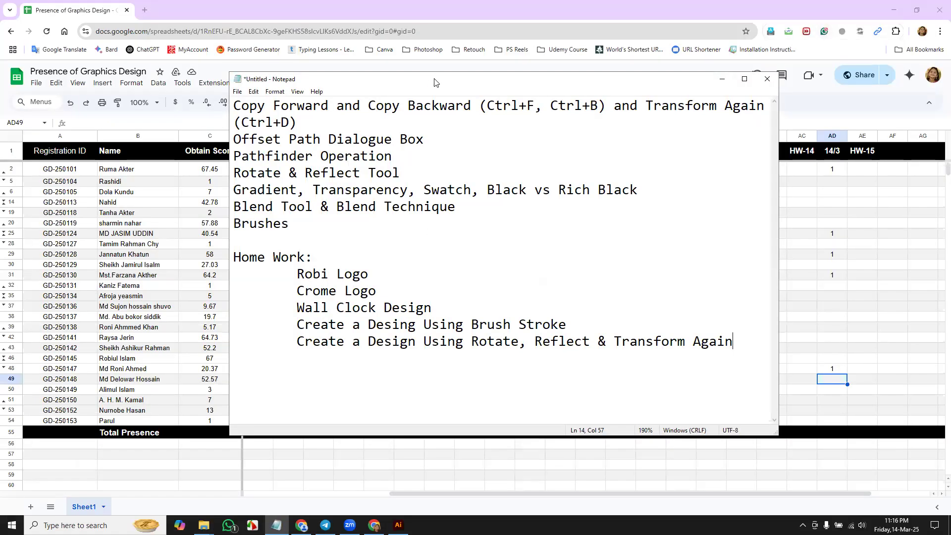
left_click_drag(437, 82, 950, 83)
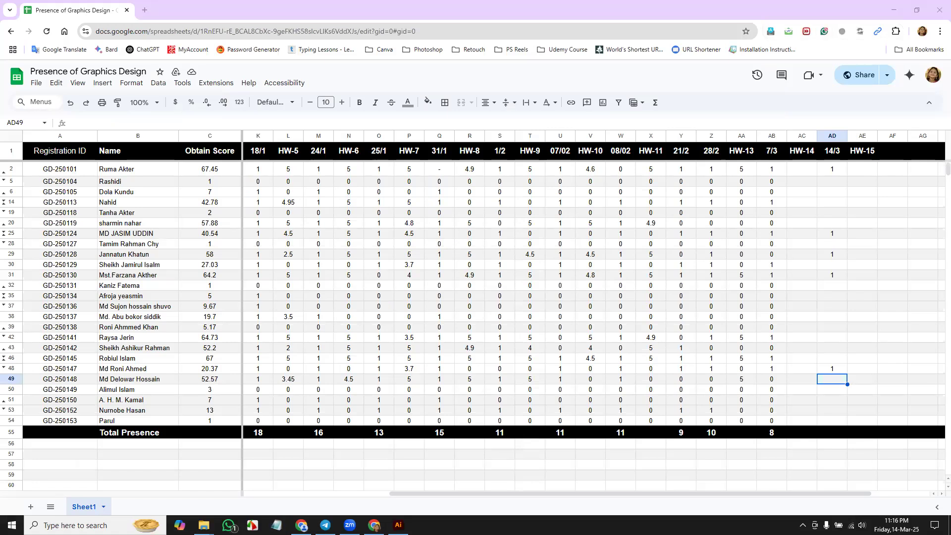
left_click(398, 526)
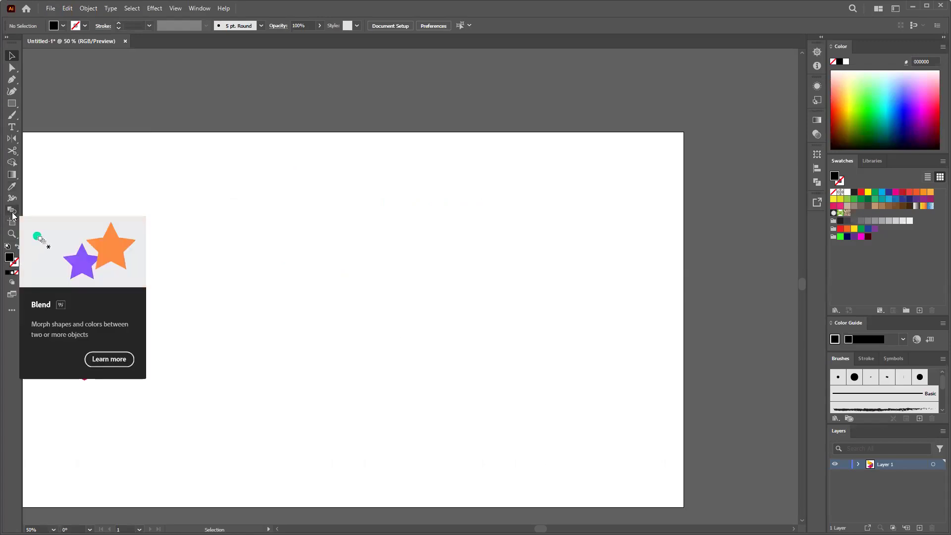
Draw a black five-pointed star about 266 px wide and a larger one about 524 px wide beside it on the artboard.
left_click(12, 103)
left_click(56, 142)
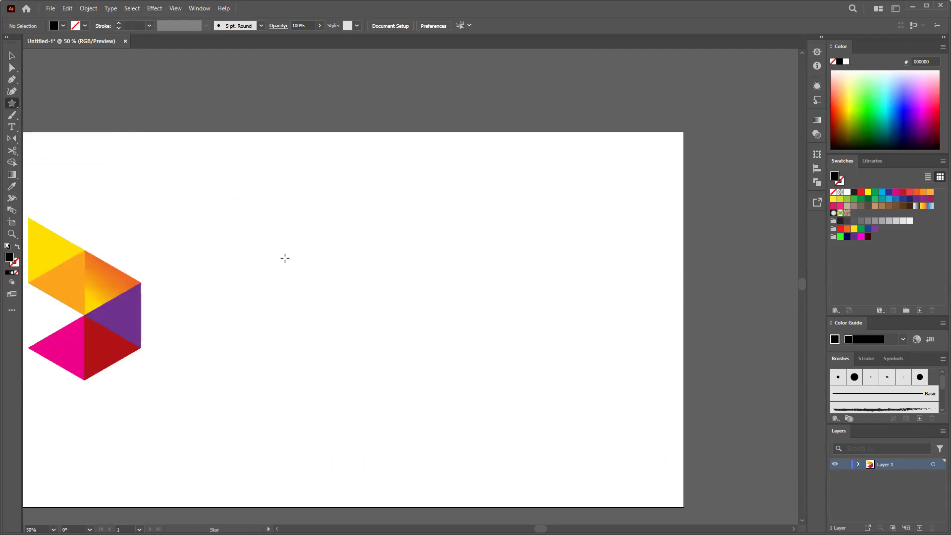
left_click_drag(261, 226, 294, 277)
key("Up")
key("Up")
left_click(462, 186)
left_click(499, 293)
left_click_drag(465, 156, 518, 229)
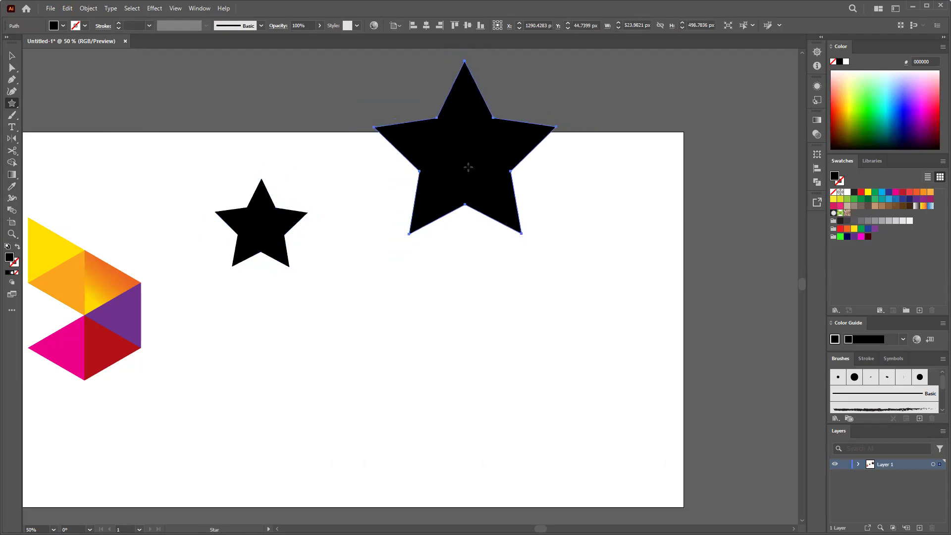
key("v")
left_click_drag(476, 174, 505, 256)
Fill the large star with blue-violet 5003FF and the small star with dark green 075500.
left_click(909, 133)
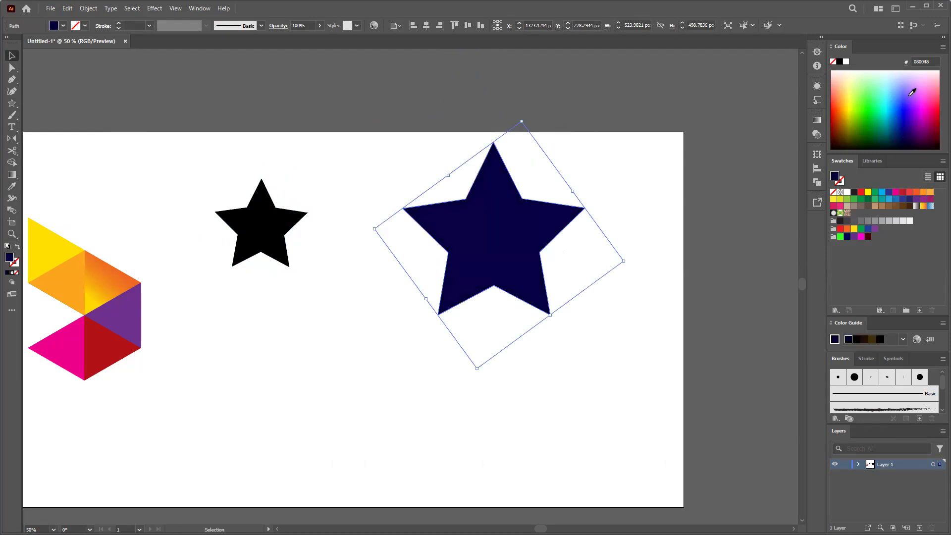
left_click(911, 72)
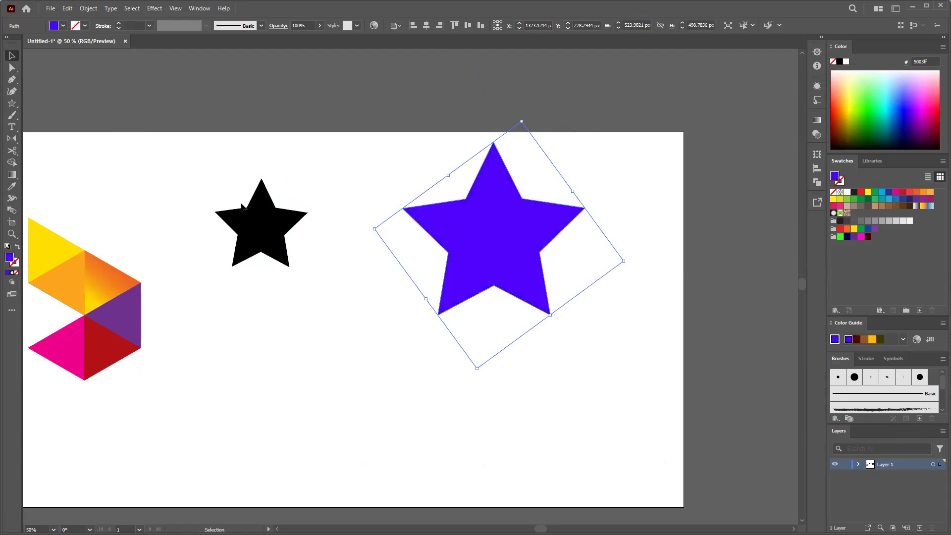
left_click(285, 226)
left_click(871, 133)
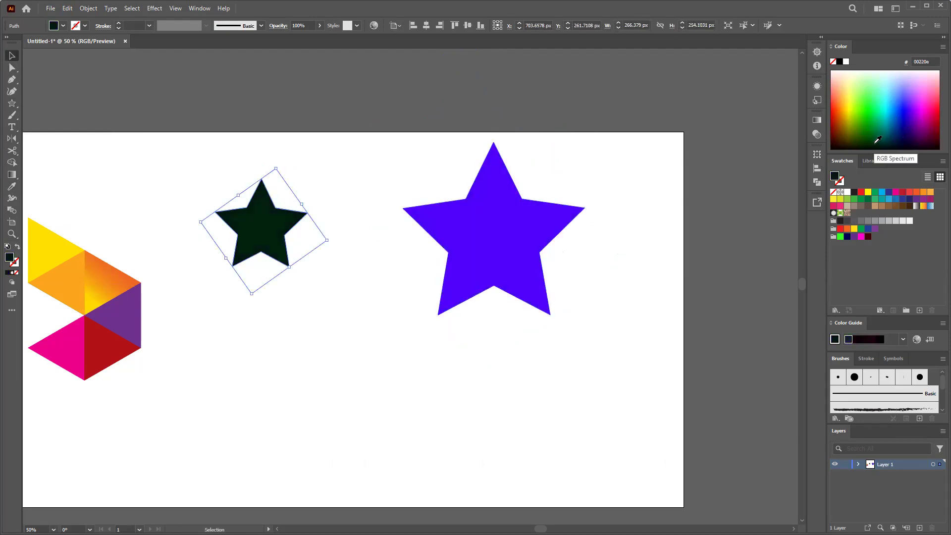
left_click(867, 129)
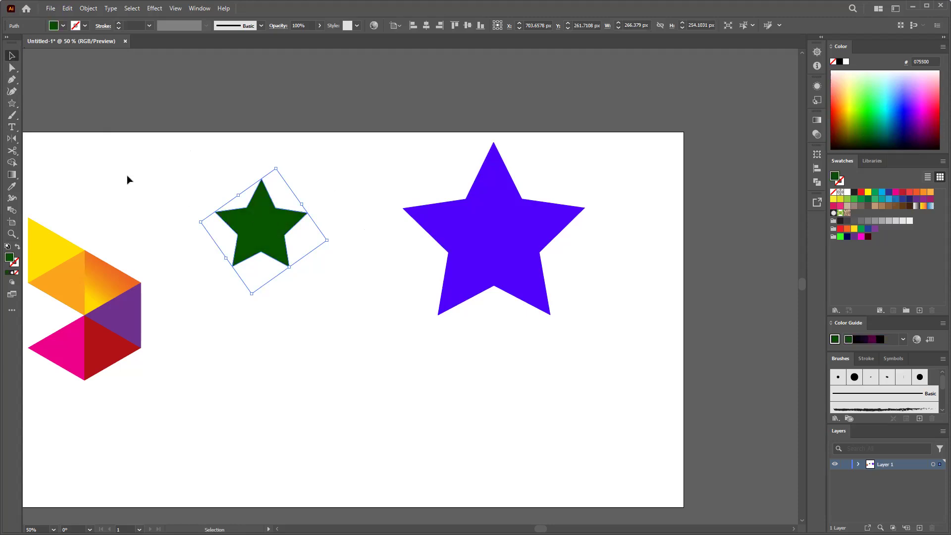
Blend the green star into the blue-violet star with the Blend tool, using their facing tip points.
left_click_drag(210, 143, 630, 353)
left_click(11, 211)
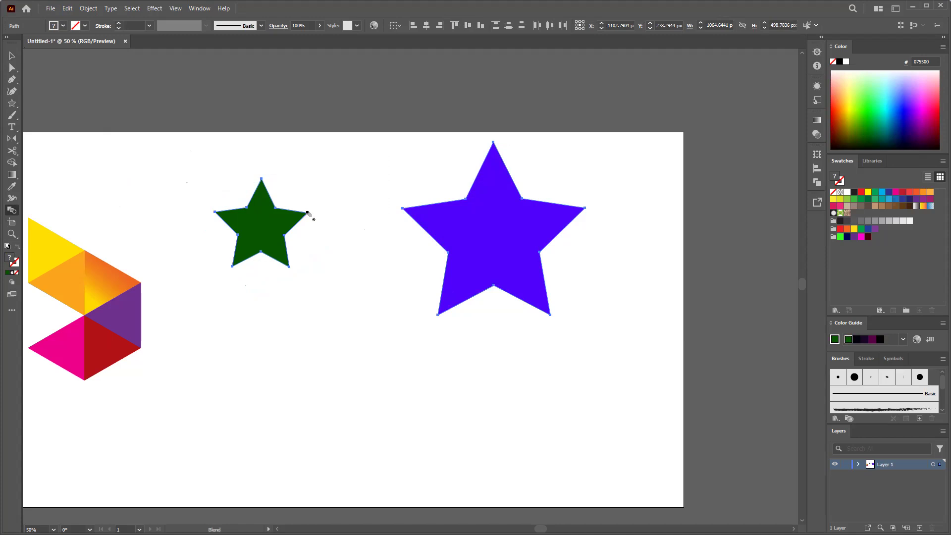
left_click(308, 213)
left_click(402, 209)
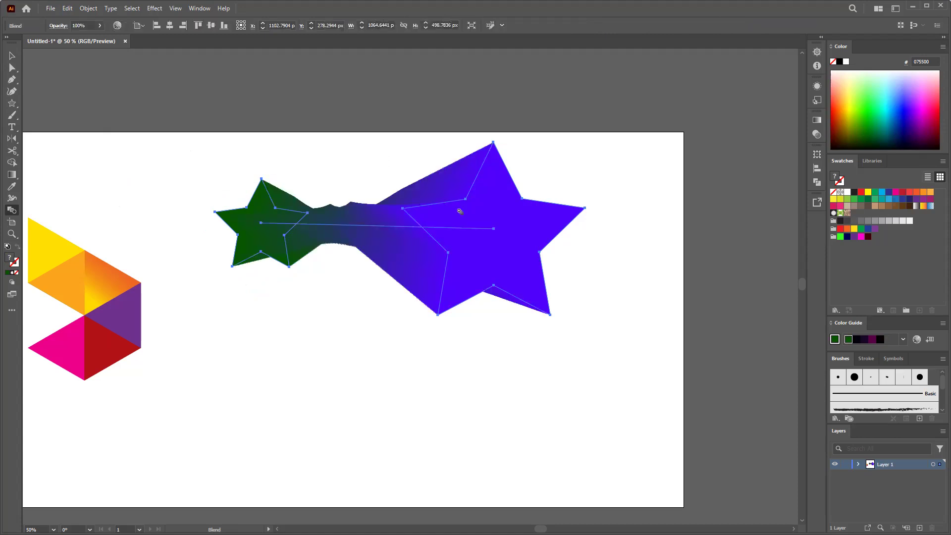
Enlarge the star blend to about 1437 × 673 px and delete it.
left_click(12, 56)
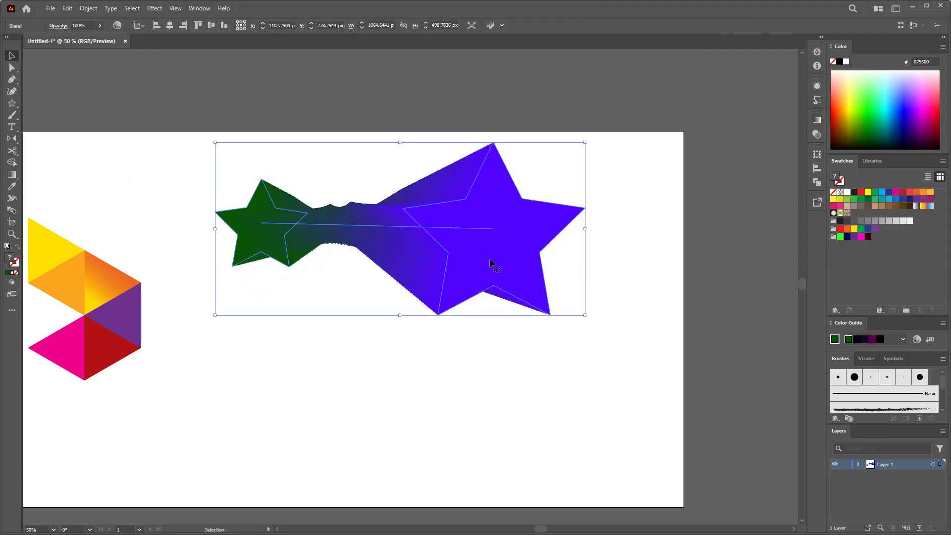
left_click_drag(499, 261, 502, 331)
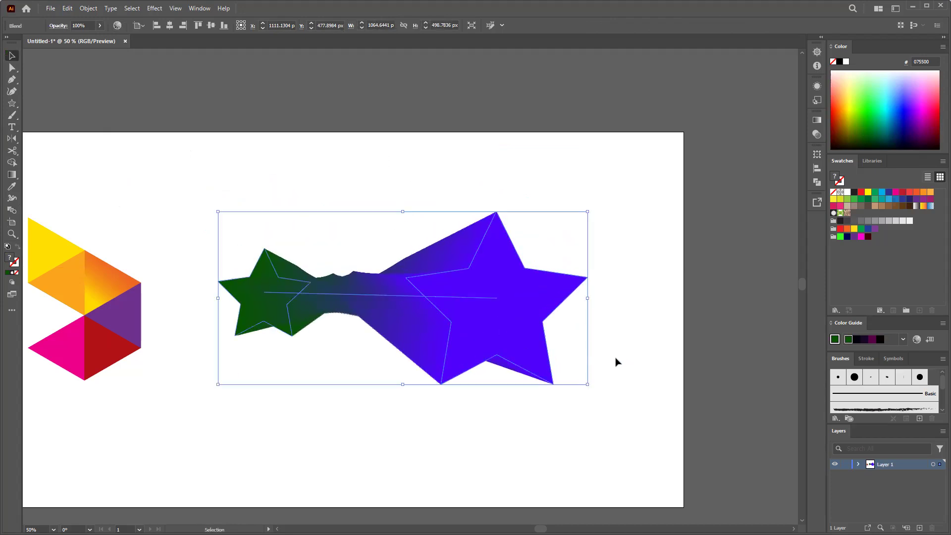
left_click_drag(587, 382, 652, 415)
left_click_drag(498, 337, 572, 327)
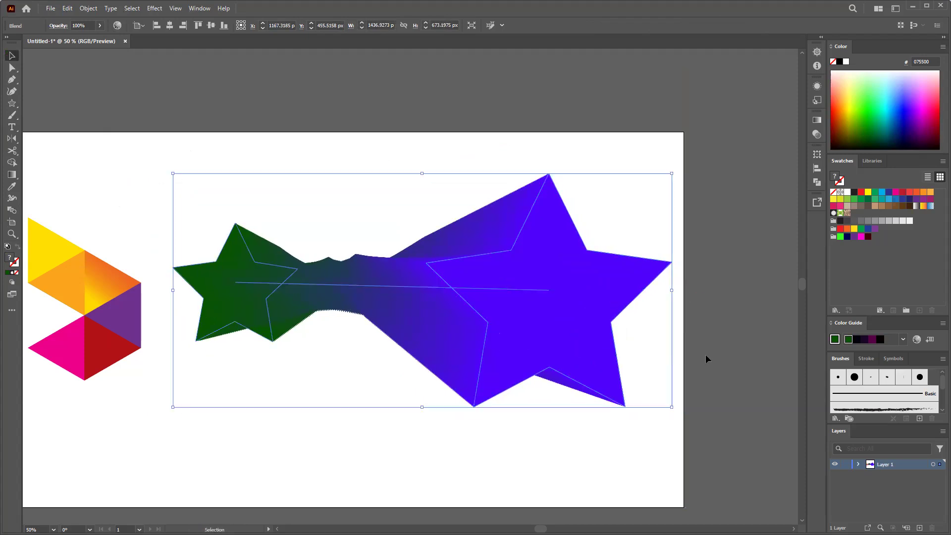
left_click(706, 357)
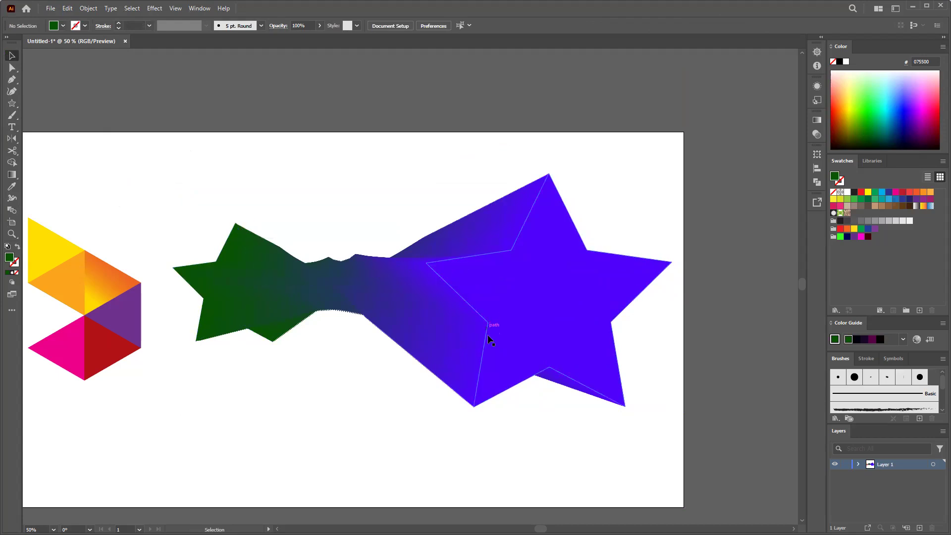
left_click_drag(199, 198, 601, 420)
key("Delete")
Draw a dark green ellipse about 130 × 127 px and place a blue (2E00CC) copy level with it to its right.
left_click_drag(12, 106, 49, 116)
left_click_drag(268, 237, 313, 281)
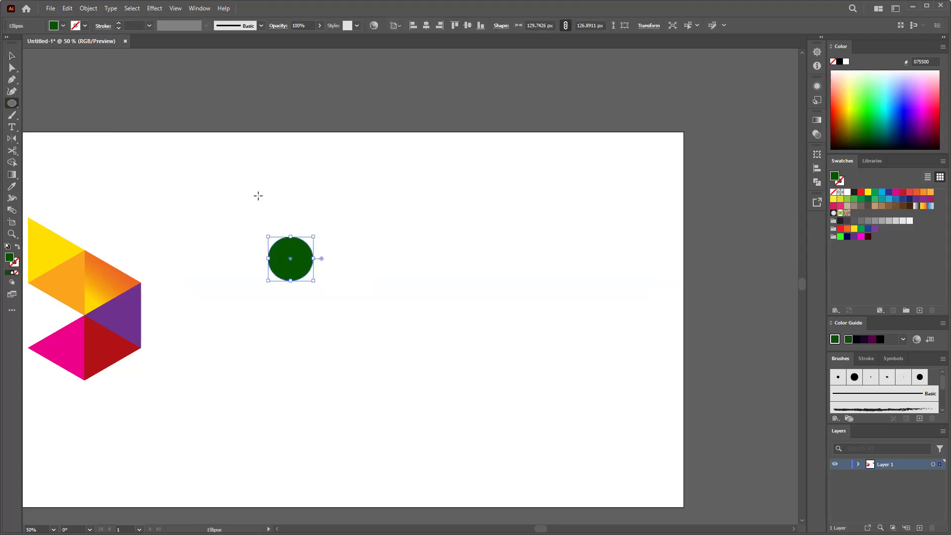
key("v")
left_click_drag(296, 269, 502, 279)
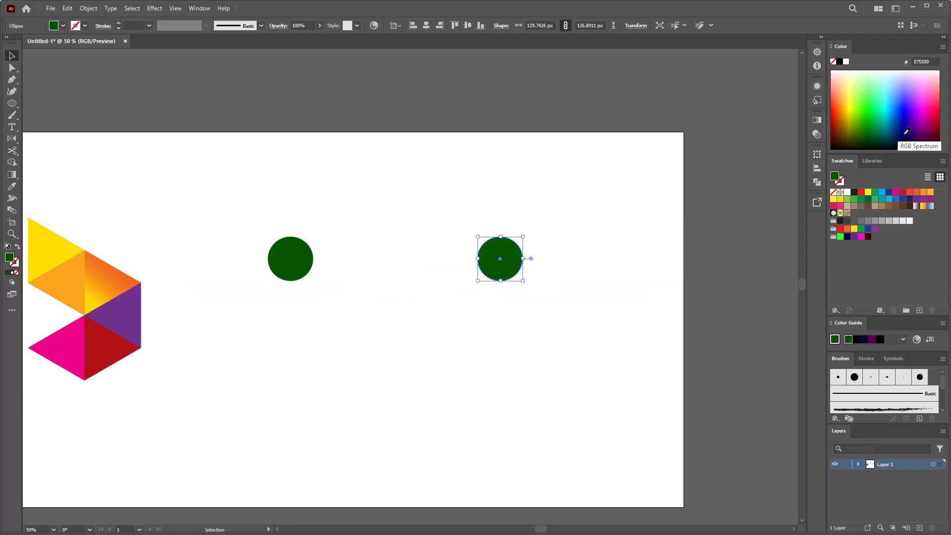
left_click(909, 110)
Blend the green circle into the blue circle with the Blend tool, using their facing anchor points.
left_click_drag(250, 213, 569, 343)
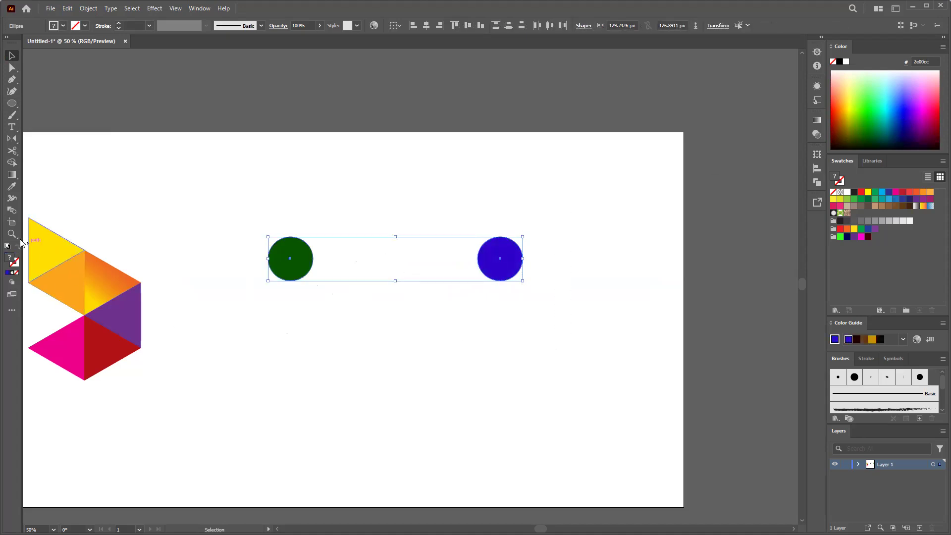
left_click(11, 215)
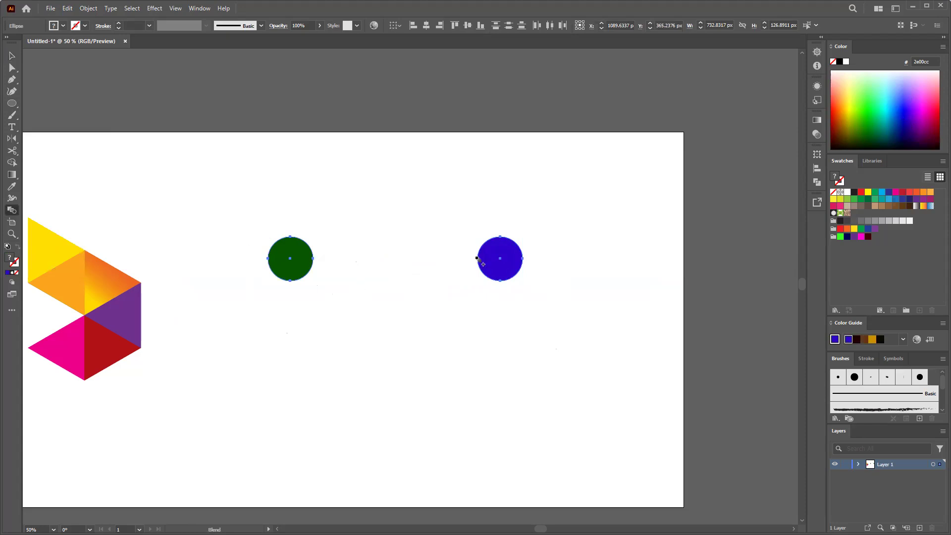
left_click(478, 258)
left_click(16, 57)
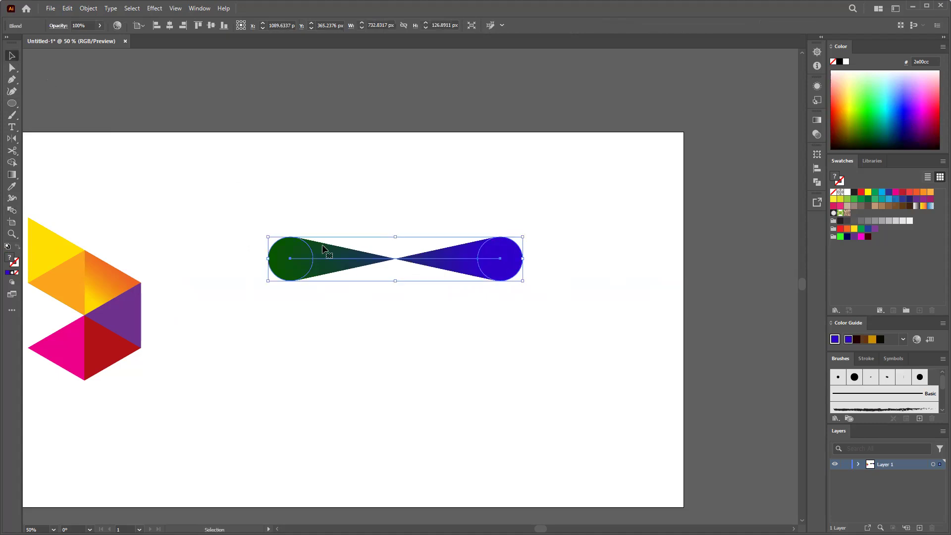
Enlarge the circle blend, reposition it on the artboard and deselect it.
left_click_drag(524, 283, 602, 295)
left_click_drag(505, 277, 547, 292)
left_click(733, 391)
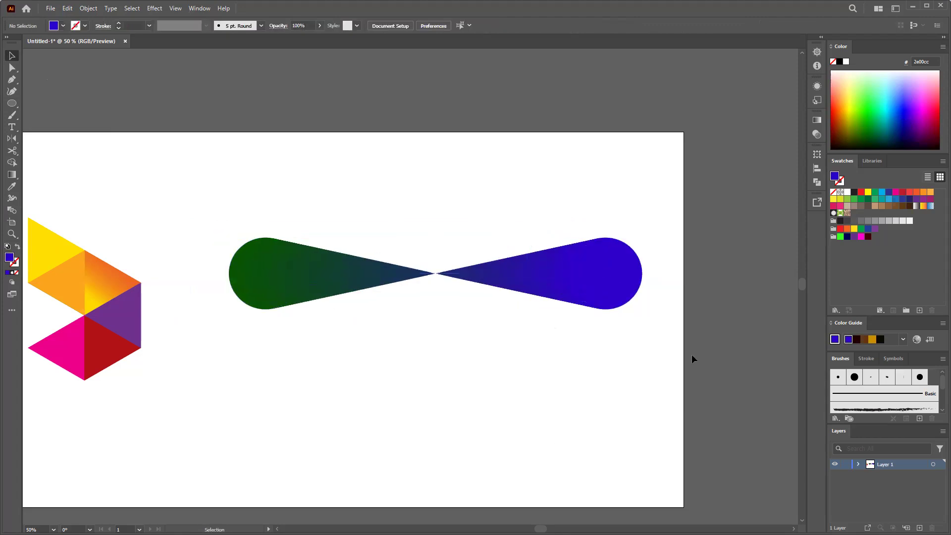
Delete the green-to-blue circle blend and move the coloured triangle artwork off the artboard, to its left.
left_click_drag(219, 218, 639, 386)
key("Delete")
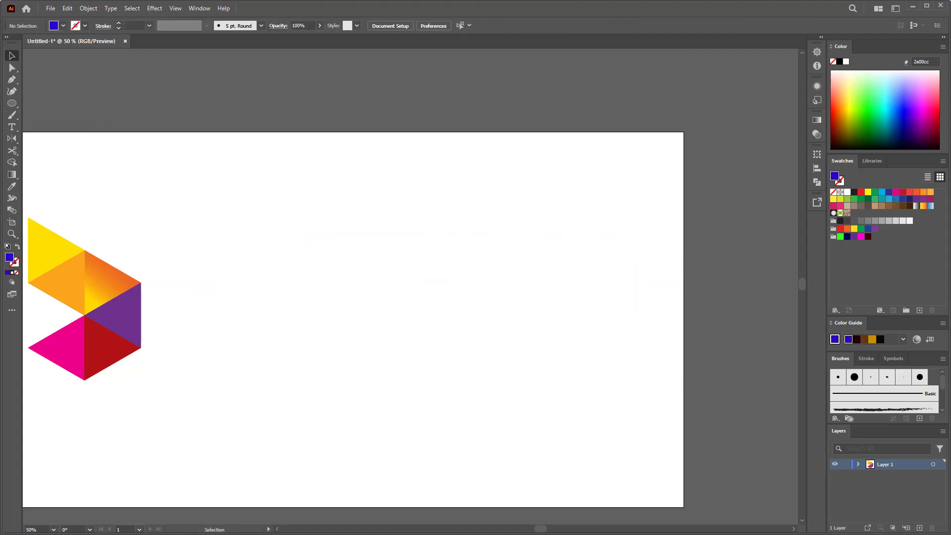
key("ctrl+minus")
key("ctrl+minus")
key("ctrl+minus")
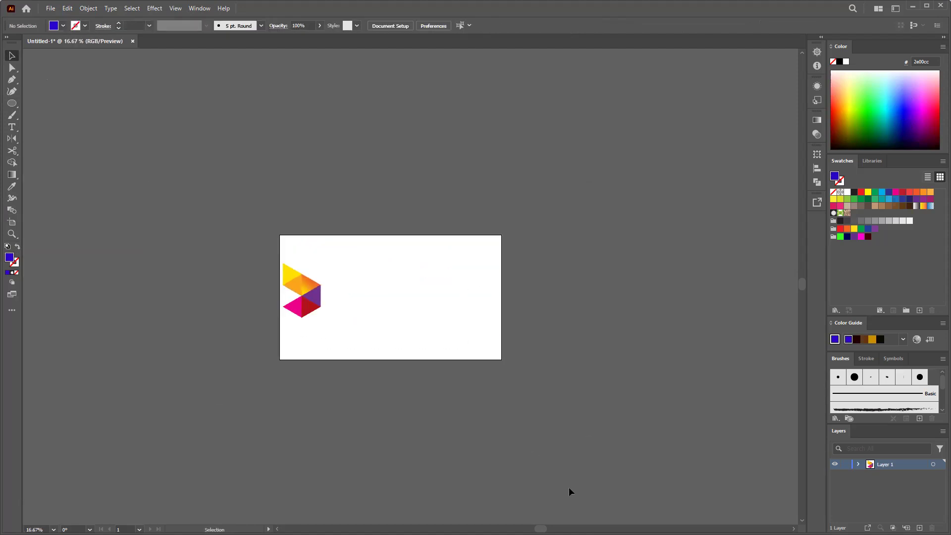
left_click_drag(281, 254, 87, 297)
left_click(391, 326)
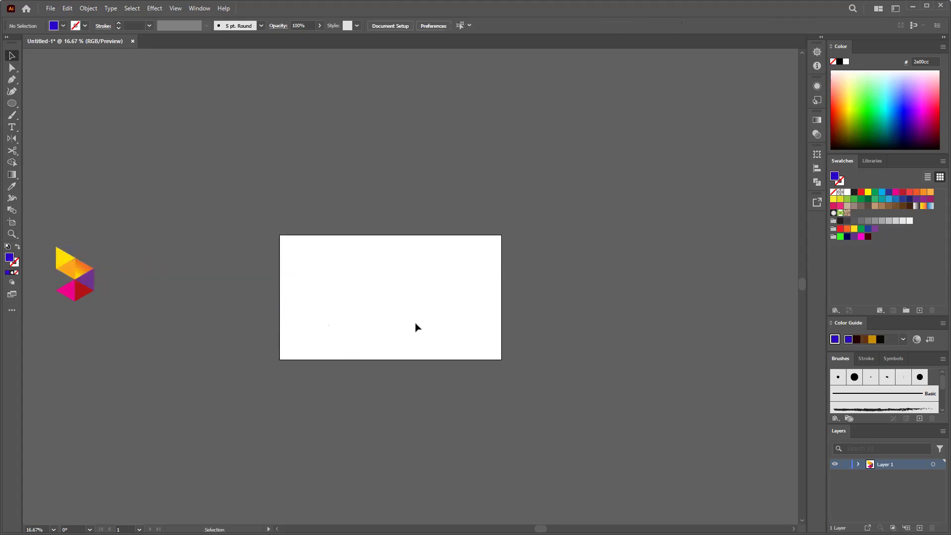
Fit the empty artboard in view and activate the Pencil tool for freehand drawing.
key("ctrl+0")
key("ctrl+minus")
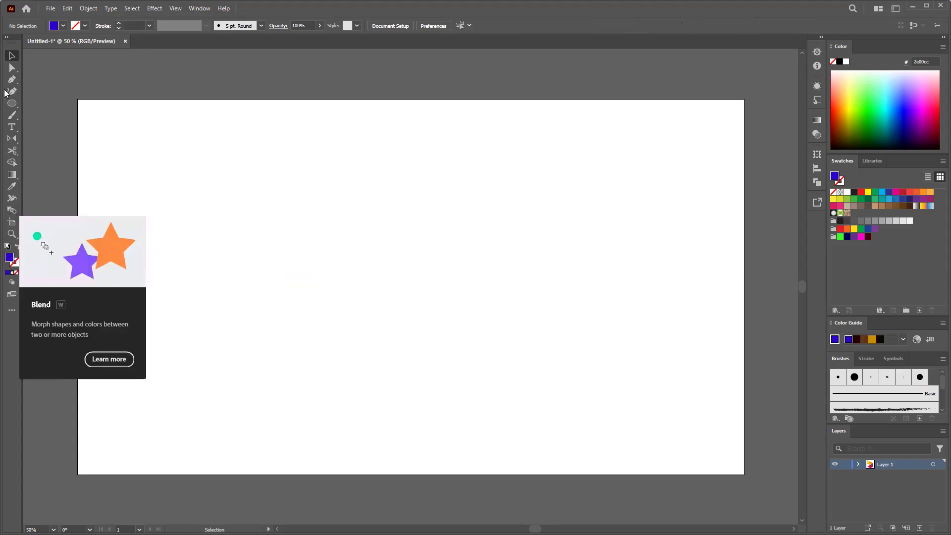
left_click(13, 104)
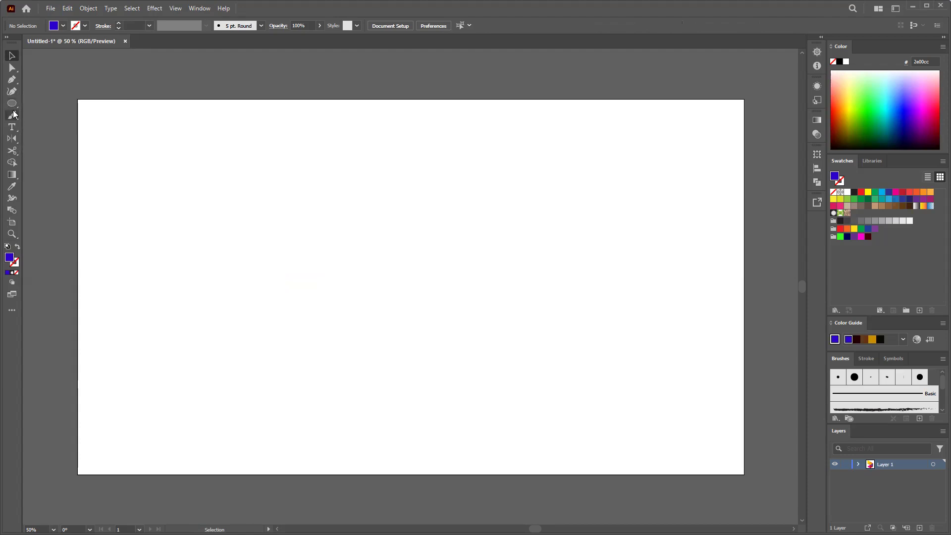
left_click(11, 79)
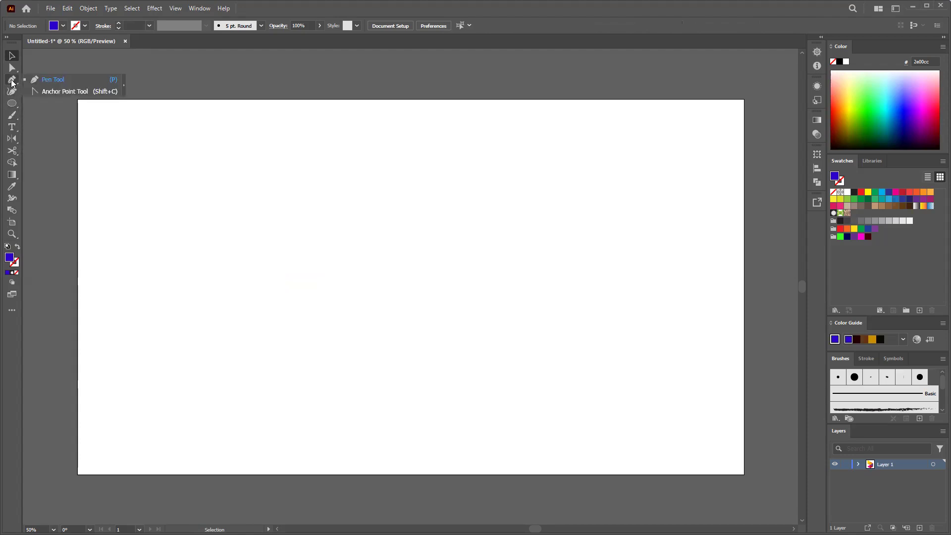
left_click(16, 114)
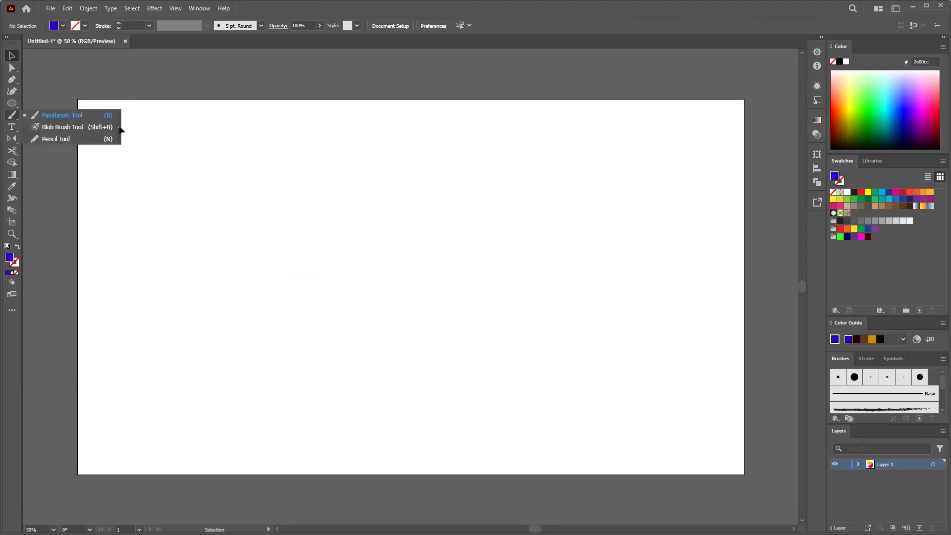
left_click(58, 139)
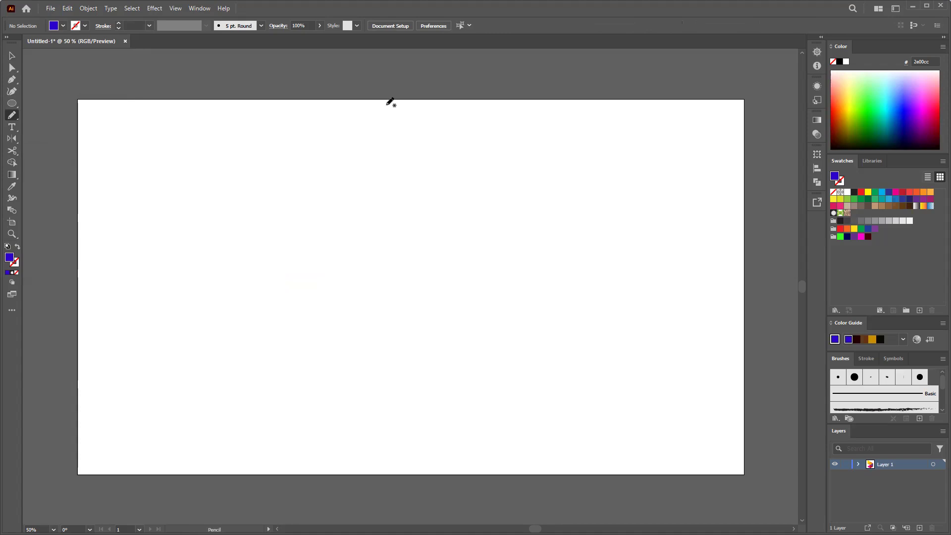
mouse_move(372, 102)
left_mouse_down()
mouse_move(324, 148)
mouse_move(347, 329)
mouse_move(212, 465)
left_mouse_up()
key("ctrl+z")
mouse_move(343, 103)
left_mouse_down()
mouse_move(325, 121)
mouse_move(372, 204)
mouse_move(319, 292)
mouse_move(353, 356)
mouse_move(269, 470)
left_mouse_up()
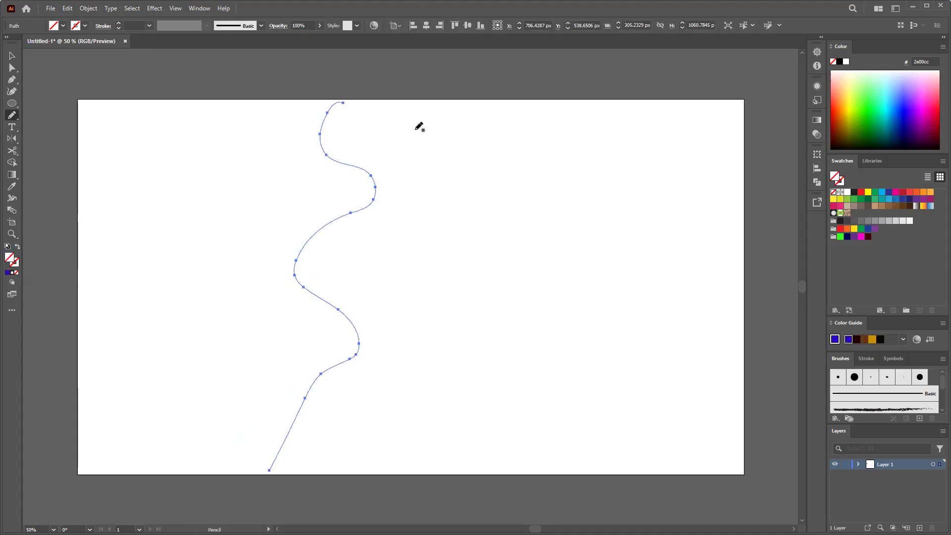
mouse_move(402, 102)
left_mouse_down()
mouse_move(320, 212)
mouse_move(321, 265)
mouse_move(343, 290)
mouse_move(347, 333)
mouse_move(306, 379)
mouse_move(303, 416)
mouse_move(343, 481)
left_mouse_up()
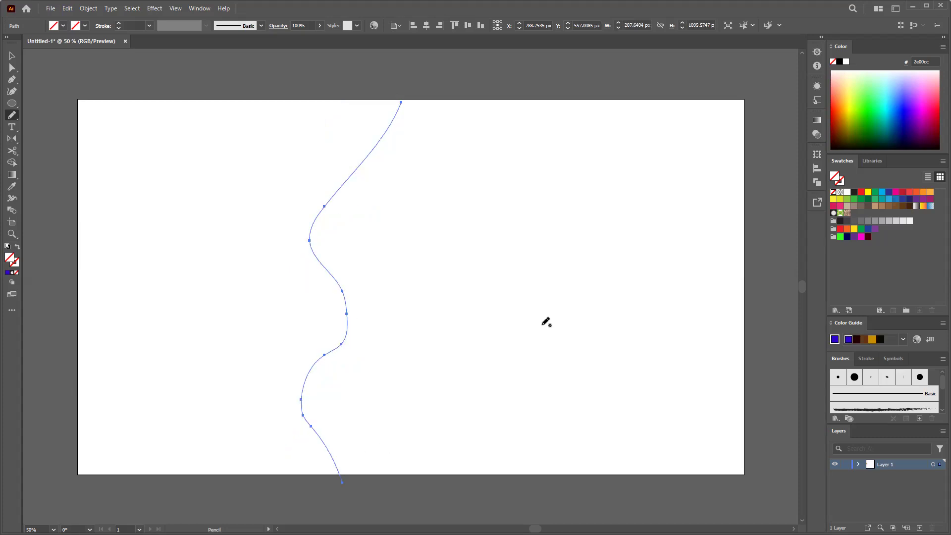
key("ctrl")
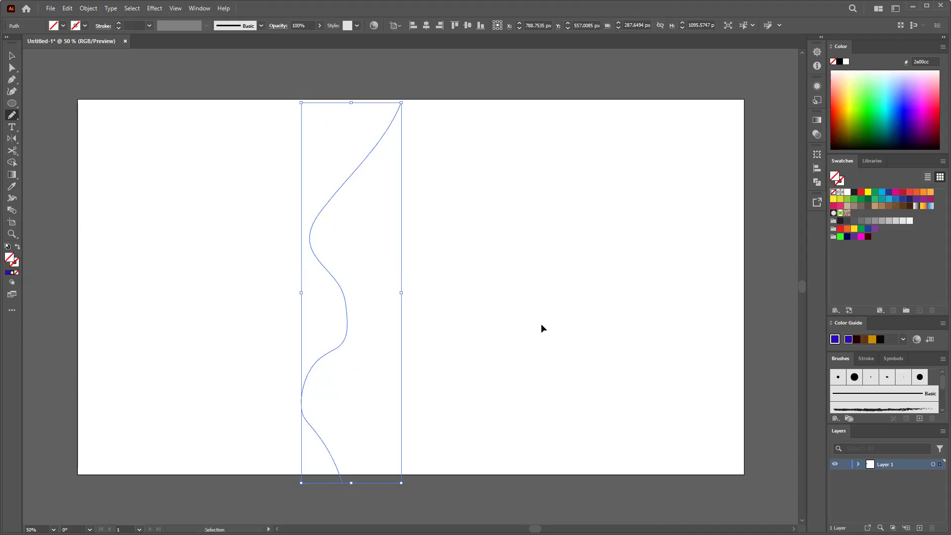
left_click(541, 329, "ctrl")
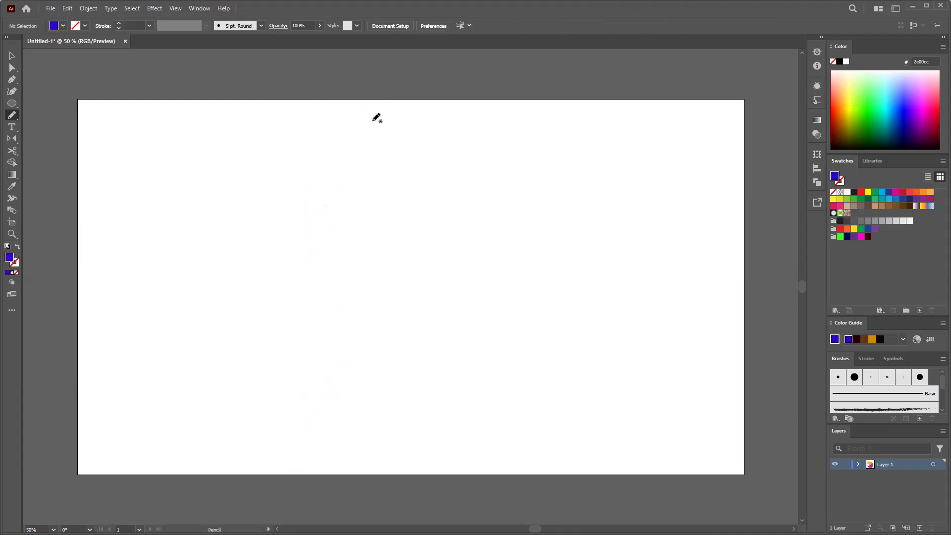
Draw two crossing vertical wavy paths, about 329 × 1019 px and 435 × 1028 px, with a blue (2E00CC) stroke and no fill.
mouse_move(411, 107)
left_mouse_down()
mouse_move(373, 119)
mouse_move(361, 165)
mouse_move(404, 201)
mouse_move(412, 232)
mouse_move(338, 279)
mouse_move(337, 306)
mouse_move(376, 368)
mouse_move(308, 408)
mouse_move(282, 460)
left_mouse_up()
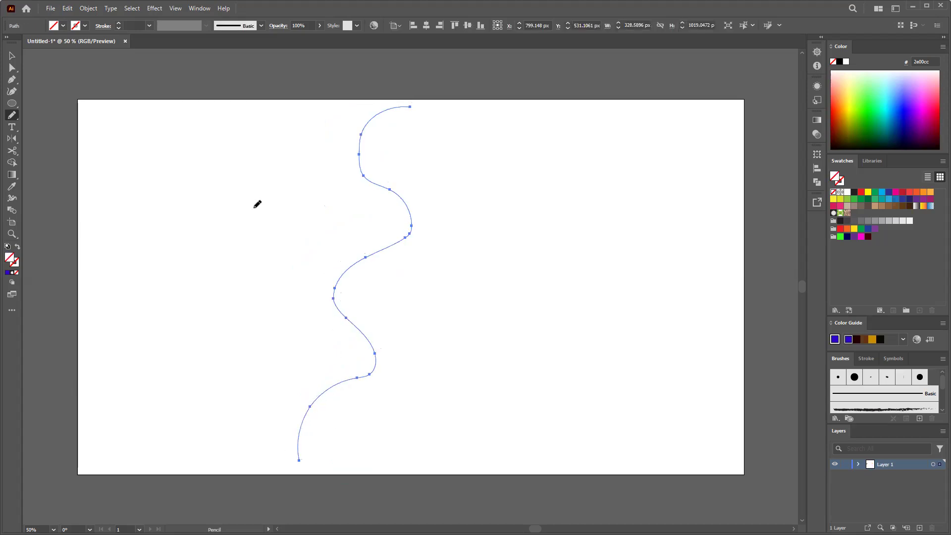
left_click(7, 272)
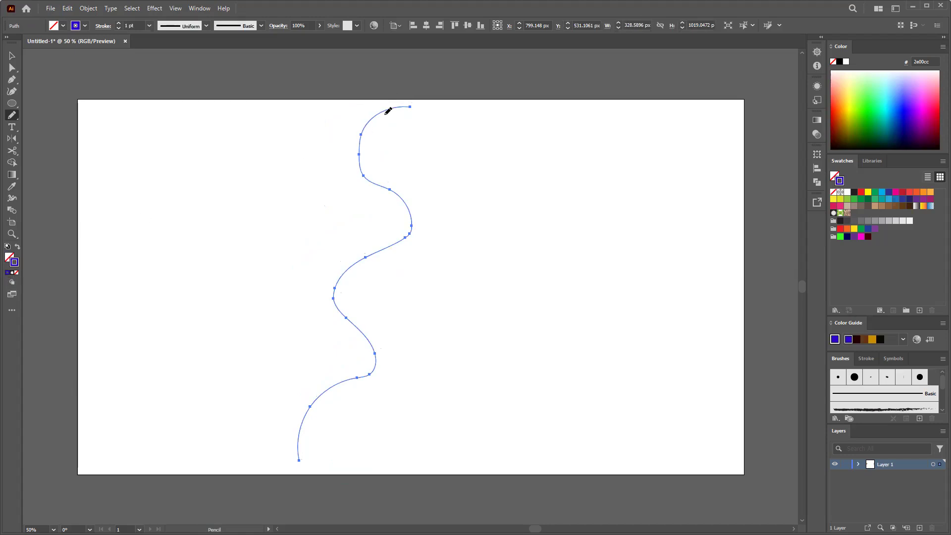
mouse_move(463, 123)
left_mouse_down()
mouse_move(438, 161)
mouse_move(344, 219)
mouse_move(340, 258)
mouse_move(380, 303)
mouse_move(389, 333)
mouse_move(312, 391)
mouse_move(343, 466)
left_mouse_up()
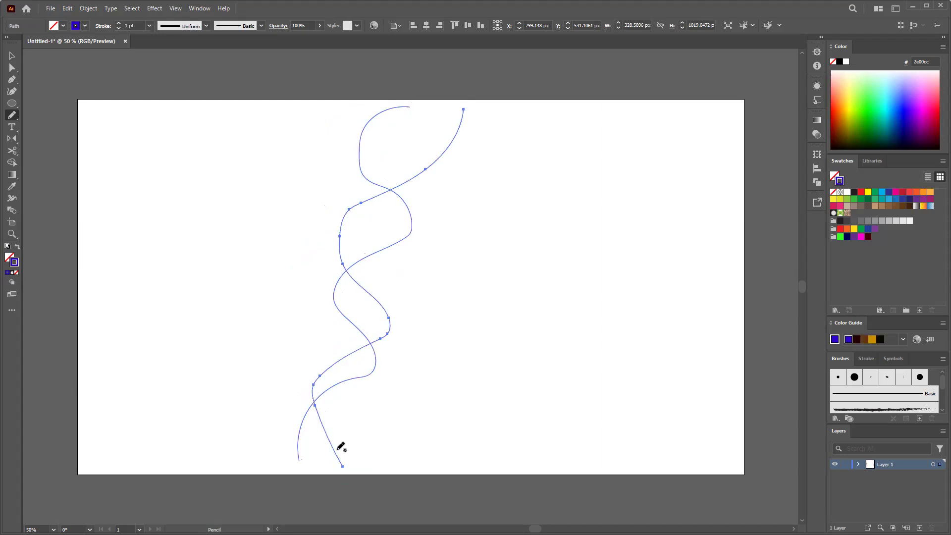
Set the second wavy path's stroke colour to green (3CCC00).
double_click(15, 263)
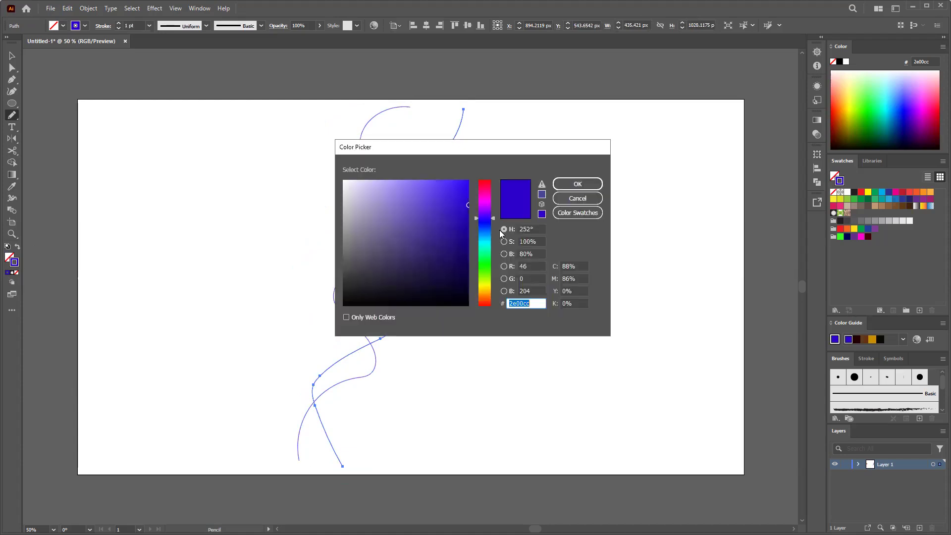
left_click(486, 270)
left_click(578, 184)
Select both wavy paths and set the blend options to Specified Steps spacing with 400 steps.
left_click(14, 58)
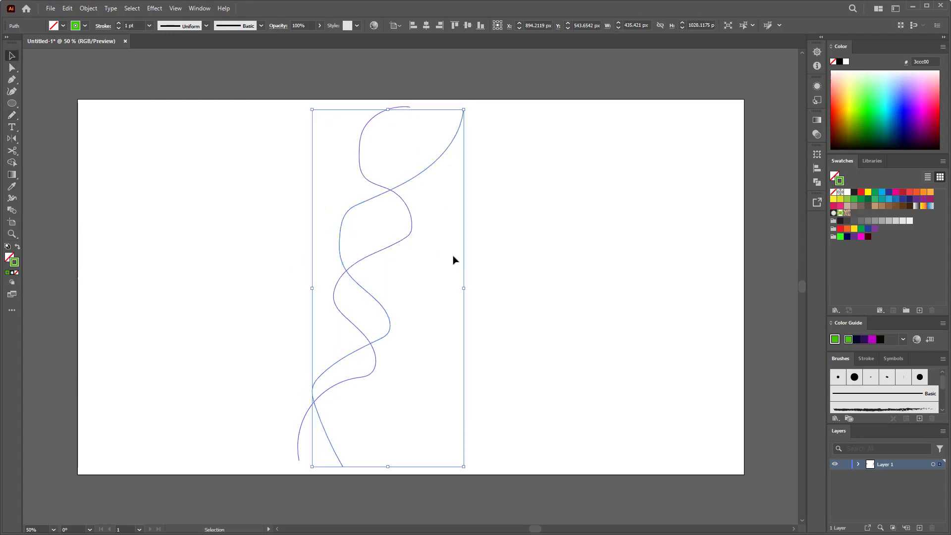
left_click_drag(295, 110, 513, 382)
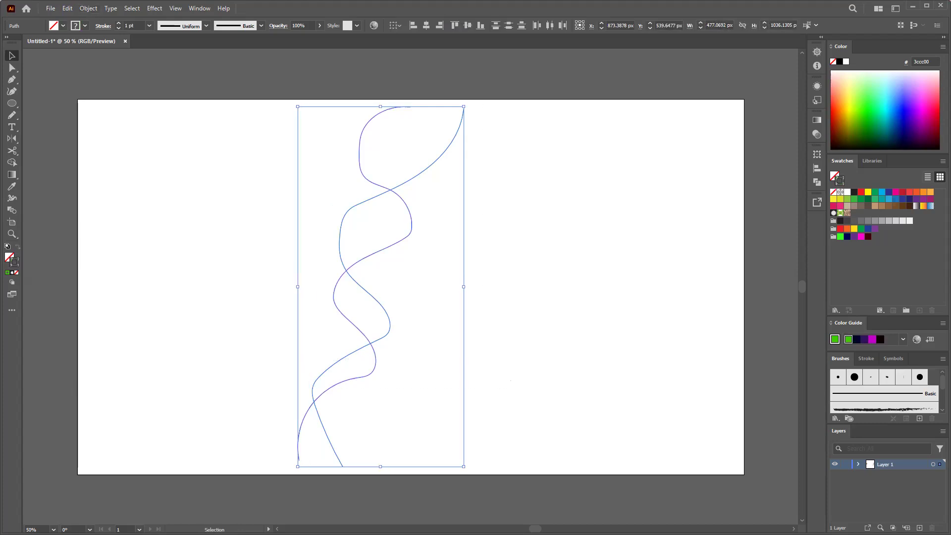
left_click(88, 9)
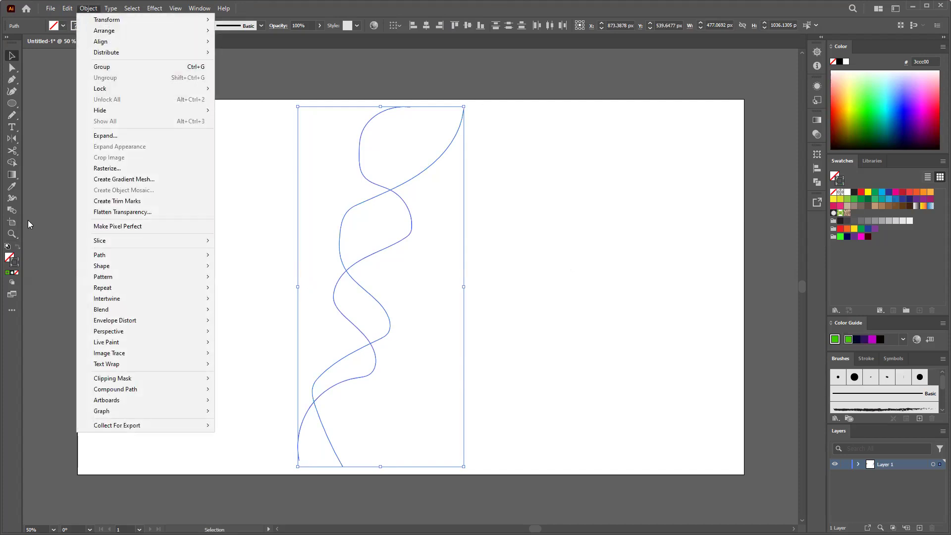
mouse_move(156, 315)
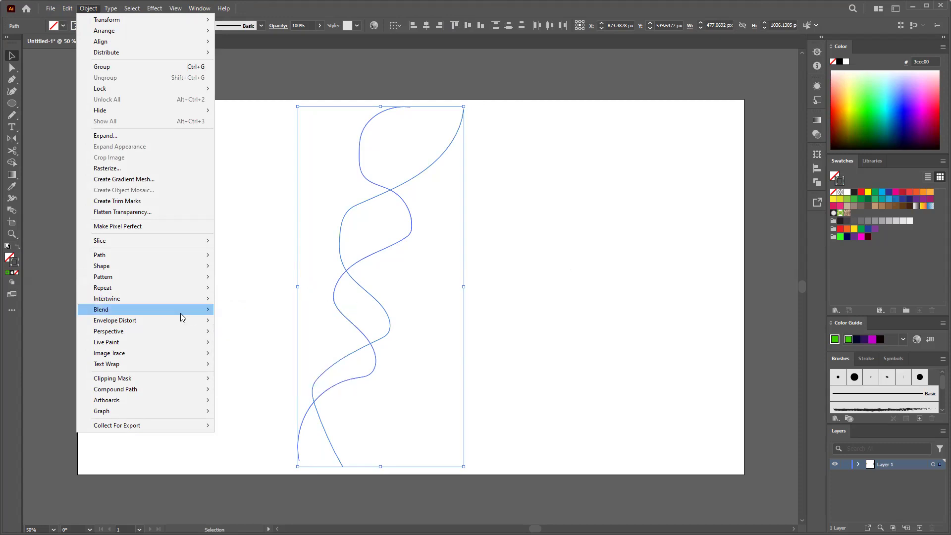
left_click(262, 337)
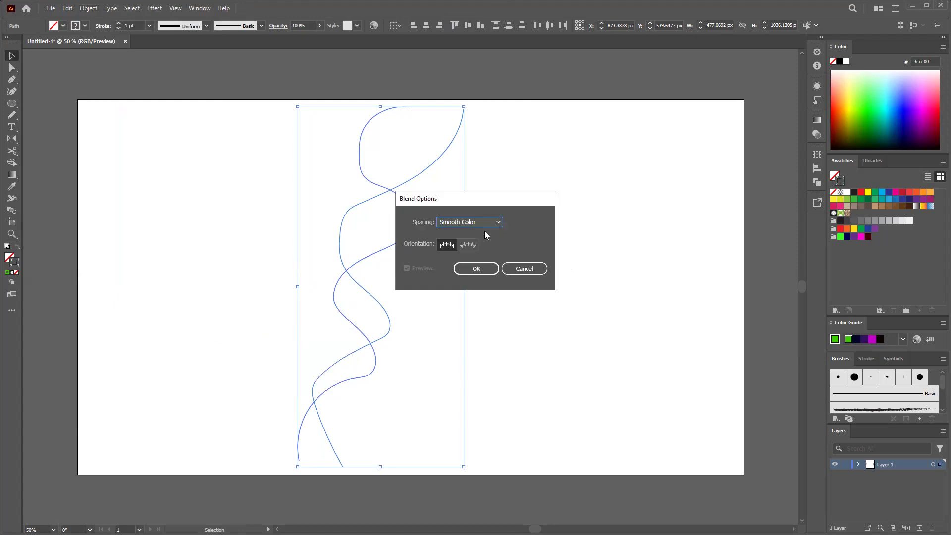
left_click_drag(484, 203, 654, 203)
left_click(659, 221)
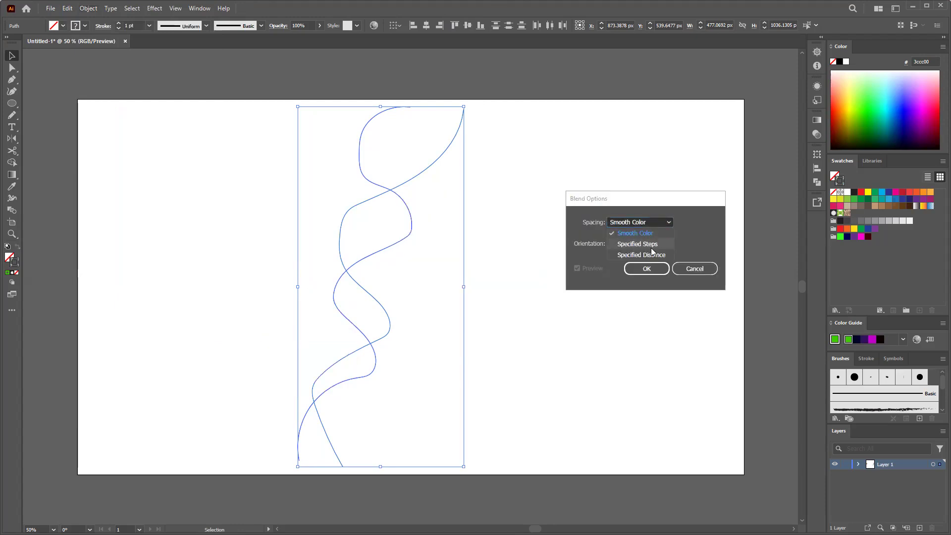
left_click(655, 248)
left_click(689, 221)
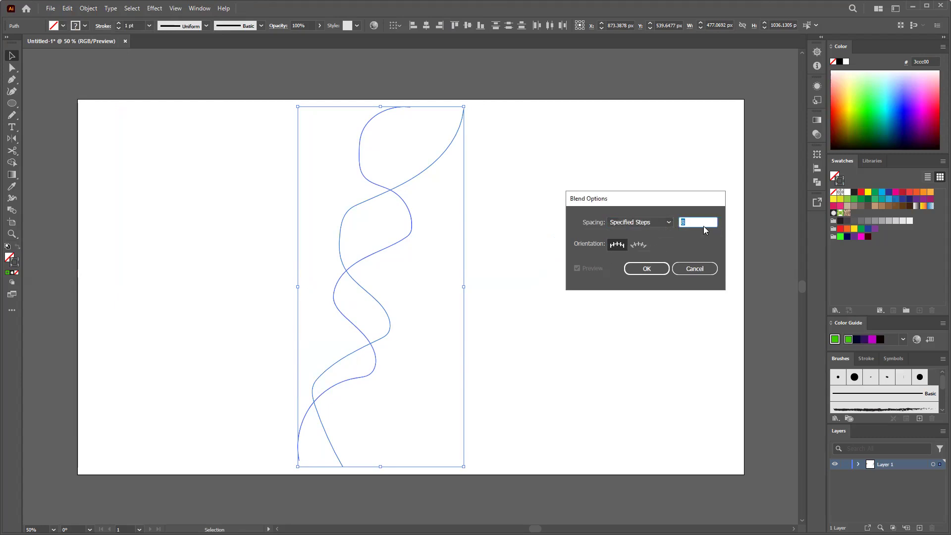
type("400")
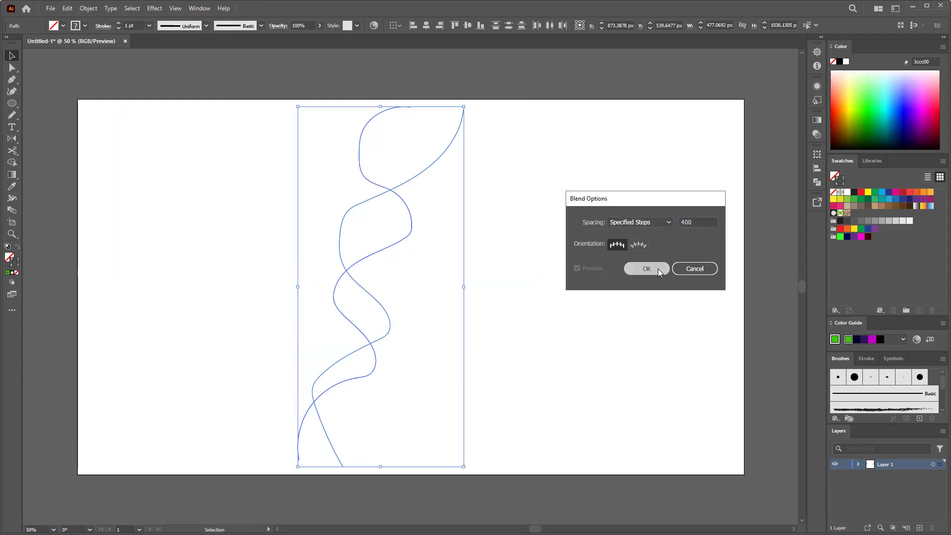
left_click(658, 271)
Make a blend from the two wavy paths, widen it to about 786 px and reposition it on the artboard.
left_click(89, 8)
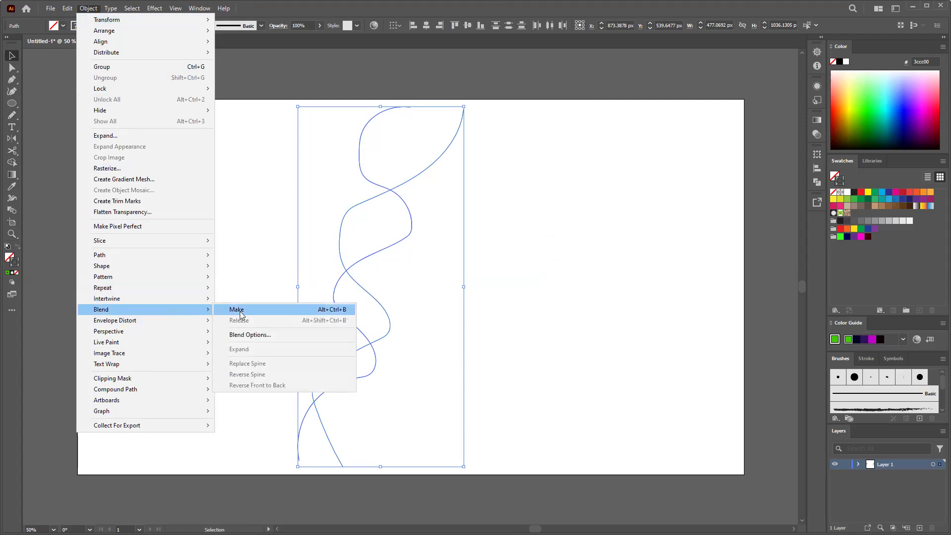
left_click(233, 311)
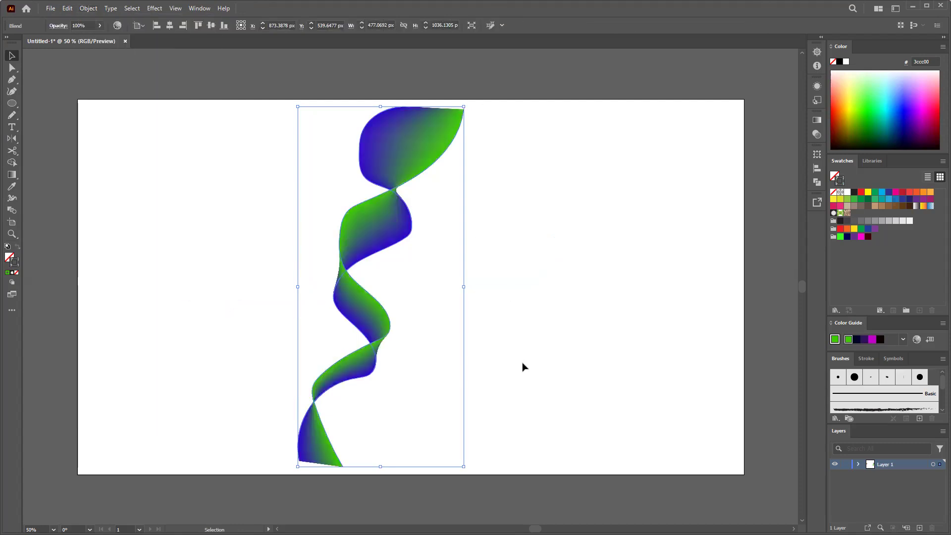
left_click_drag(466, 287, 571, 293)
left_click_drag(434, 241, 343, 303)
left_click_drag(349, 363, 352, 373)
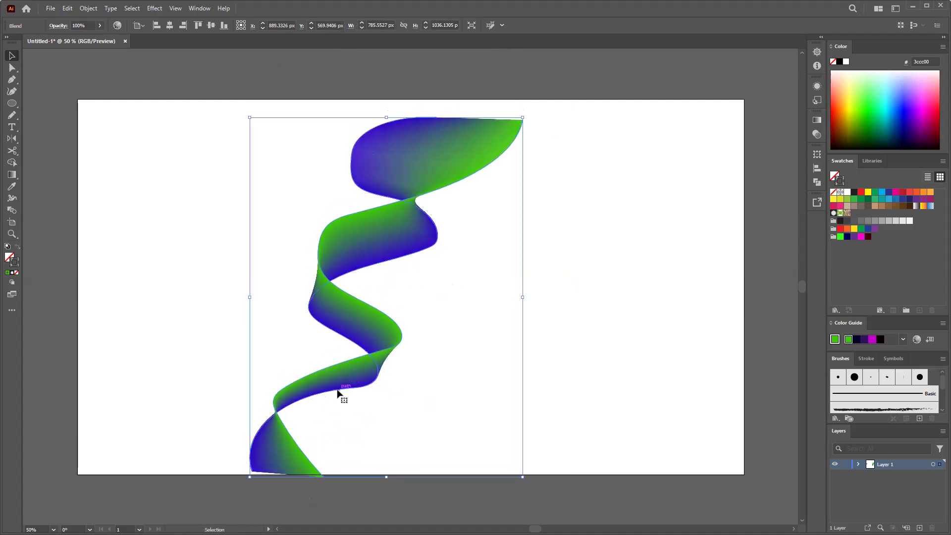
Move the lower end anchor points of the blue and green paths onto the artboard's bottom edge.
left_click(12, 68)
left_click_drag(227, 456, 396, 499)
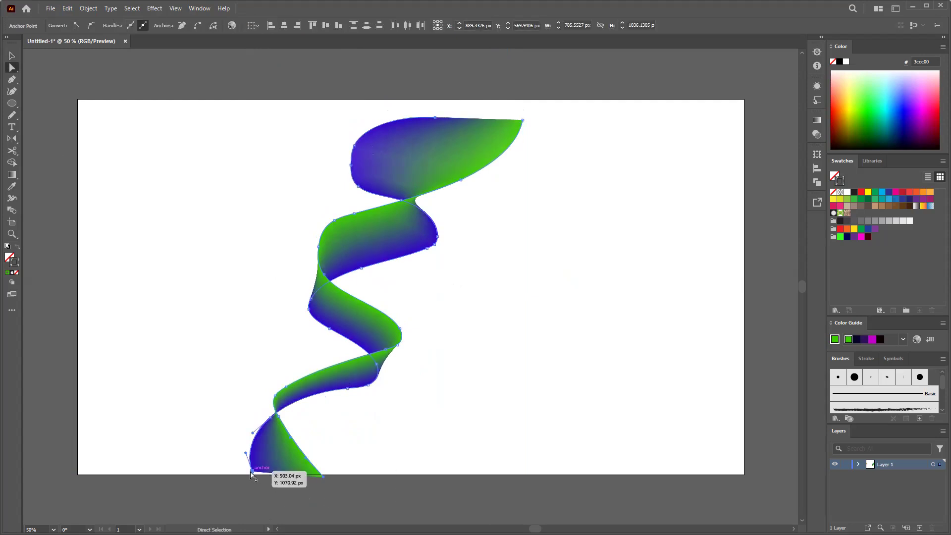
left_click_drag(252, 472, 249, 474)
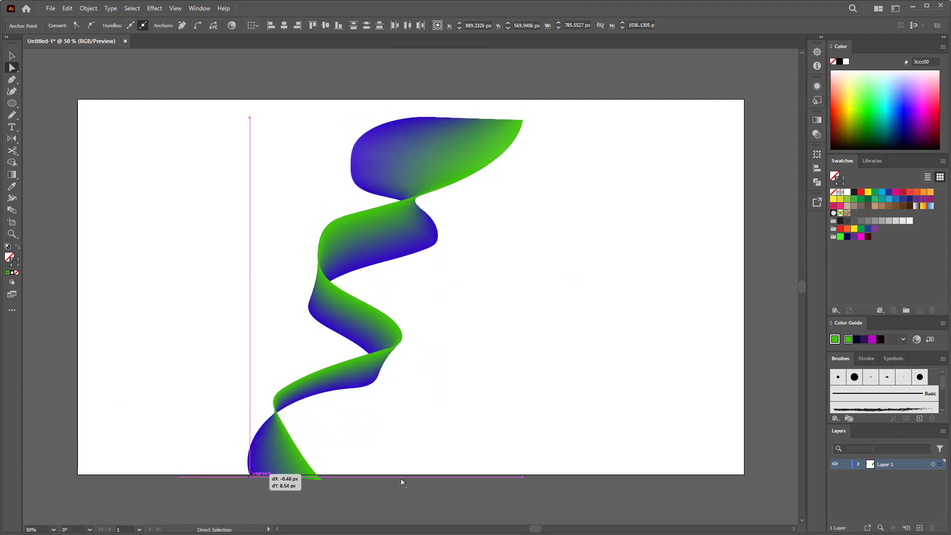
left_click_drag(323, 482, 326, 474)
left_click_drag(273, 490, 253, 477)
Move the upper end anchor points of the green and blue paths onto the artboard's top edge.
left_click_drag(508, 110, 564, 161)
left_click_drag(524, 121, 535, 100)
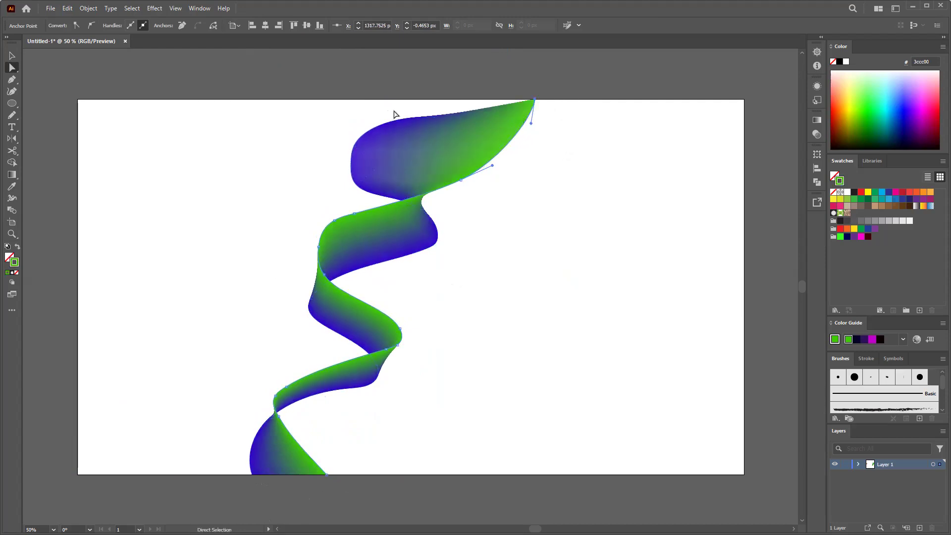
left_click(412, 130)
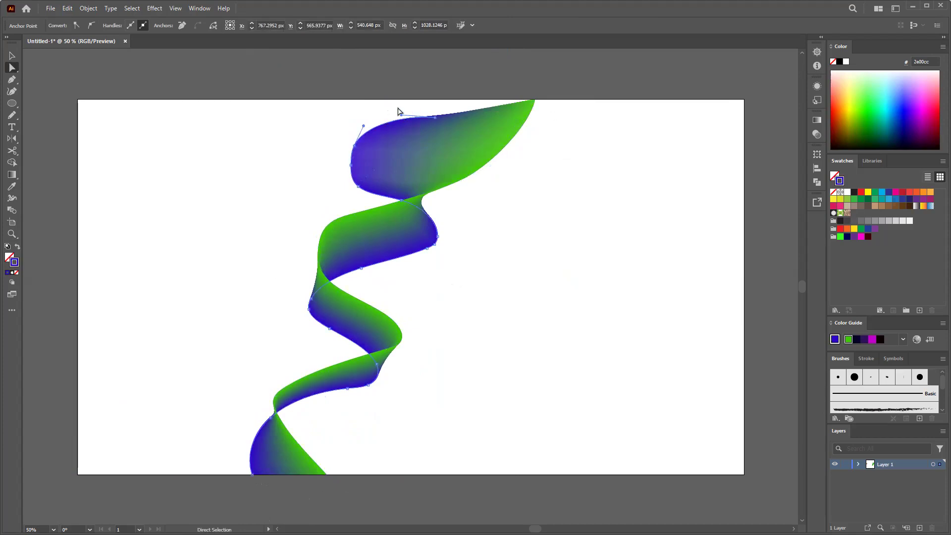
left_click(395, 102)
left_click(407, 118)
left_click_drag(437, 117, 416, 100)
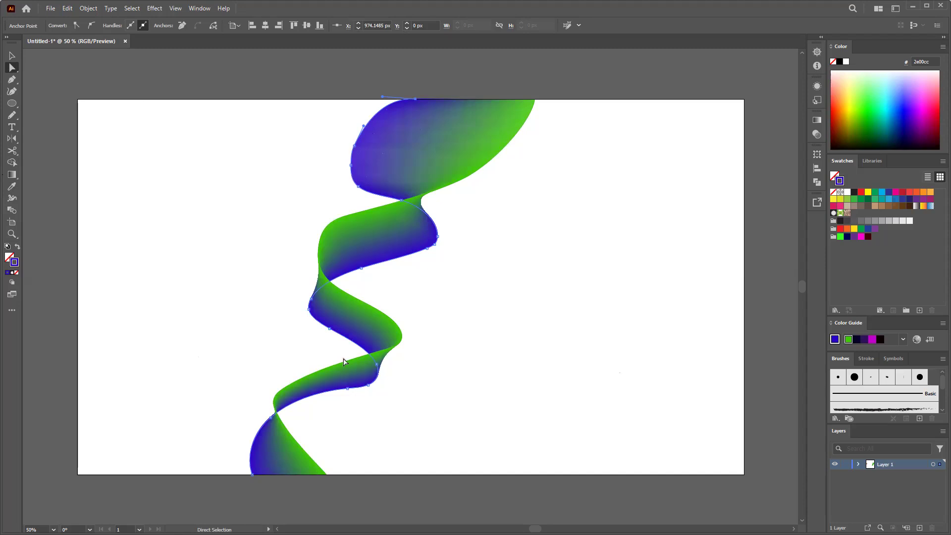
Undo the anchor point moves, the resizing and the blend, back to the two selected wavy paths.
key("ctrl+z")
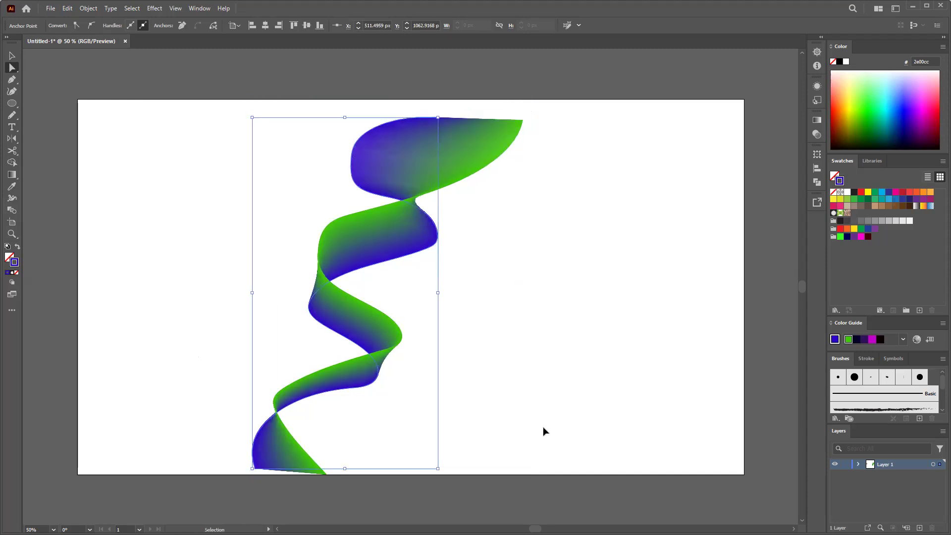
key("ctrl+z")
key("ctrl+z")
key("ctrl+z")
key("ctrl+z")
key("ctrl+z")
key("ctrl+z")
key("ctrl+z")
key("ctrl+z")
key("ctrl+z")
key("ctrl+shift+z")
key("ctrl+shift+z")
key("ctrl+shift+z")
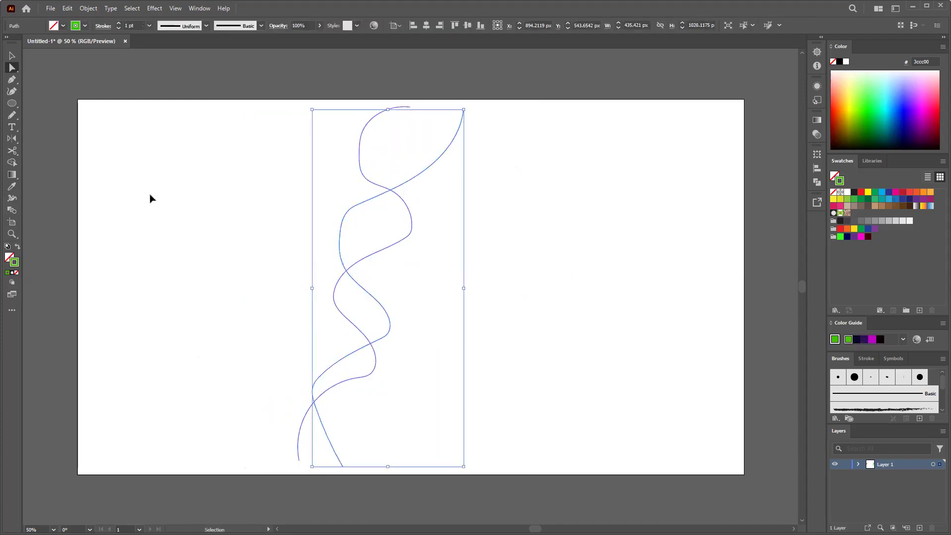
key("ctrl+z")
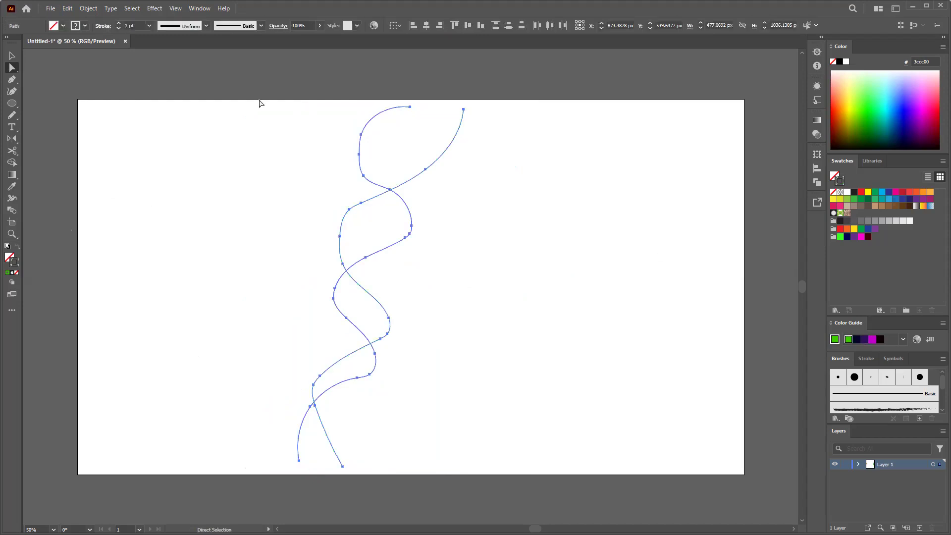
Set the blend spacing for the two wavy paths to 100 specified steps.
left_click(88, 8)
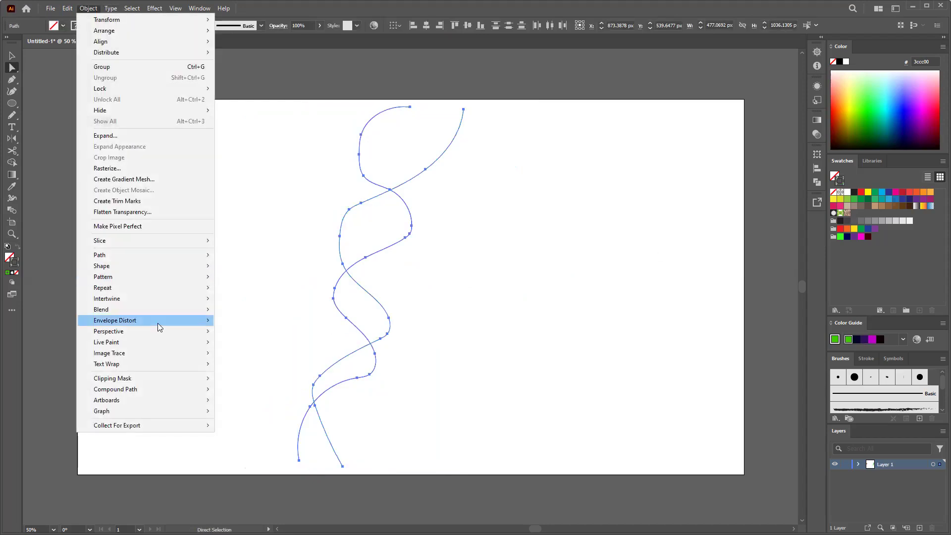
mouse_move(146, 312)
left_click(261, 334)
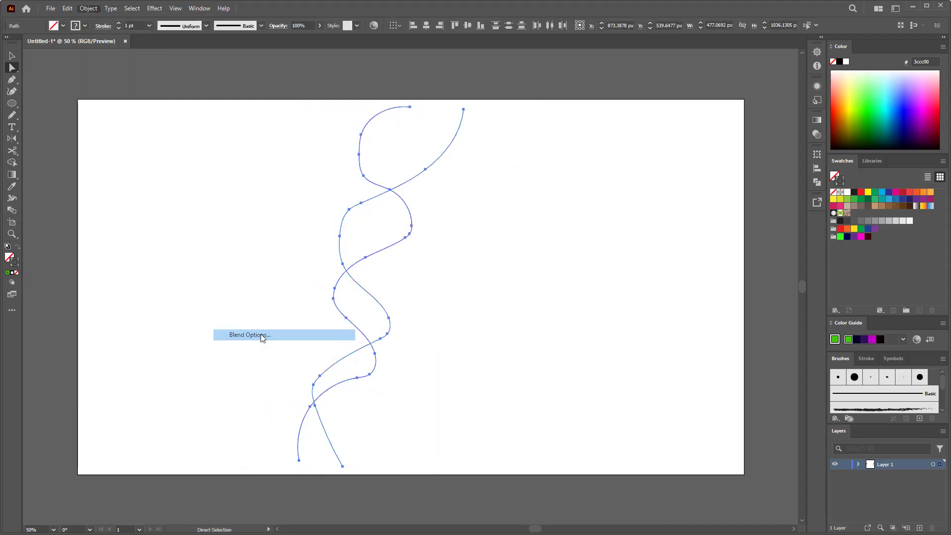
double_click(699, 222)
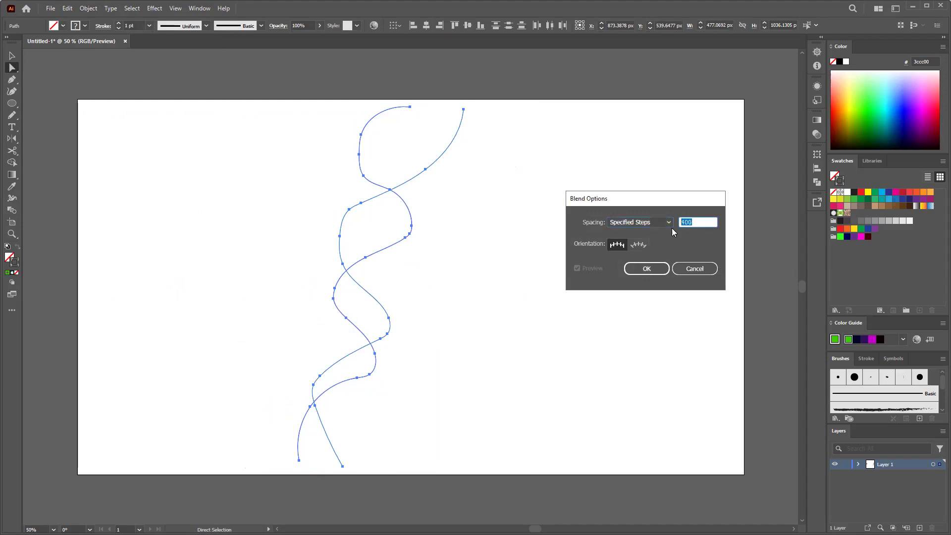
type("100")
left_click(663, 270)
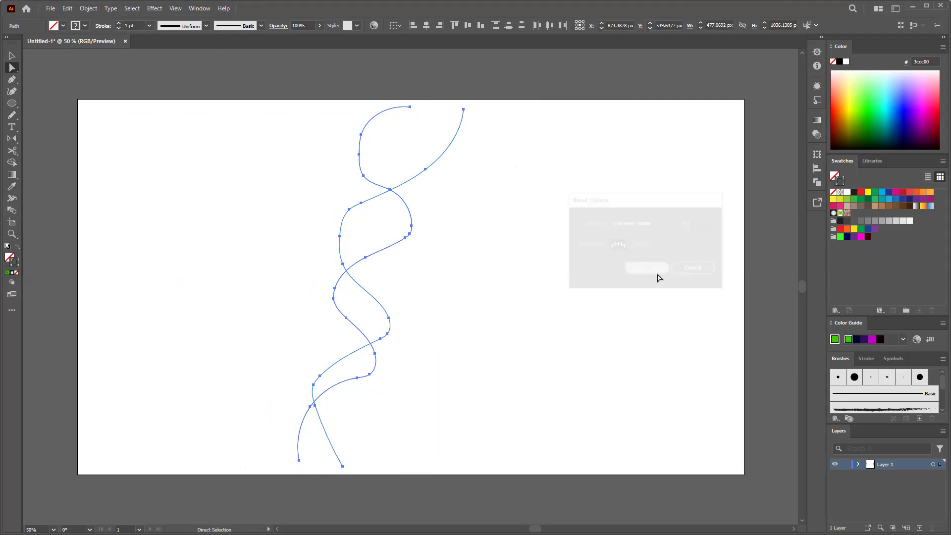
Make a blend from the two wavy paths and stretch the ribbon horizontally to about 976 px wide.
left_click(87, 9)
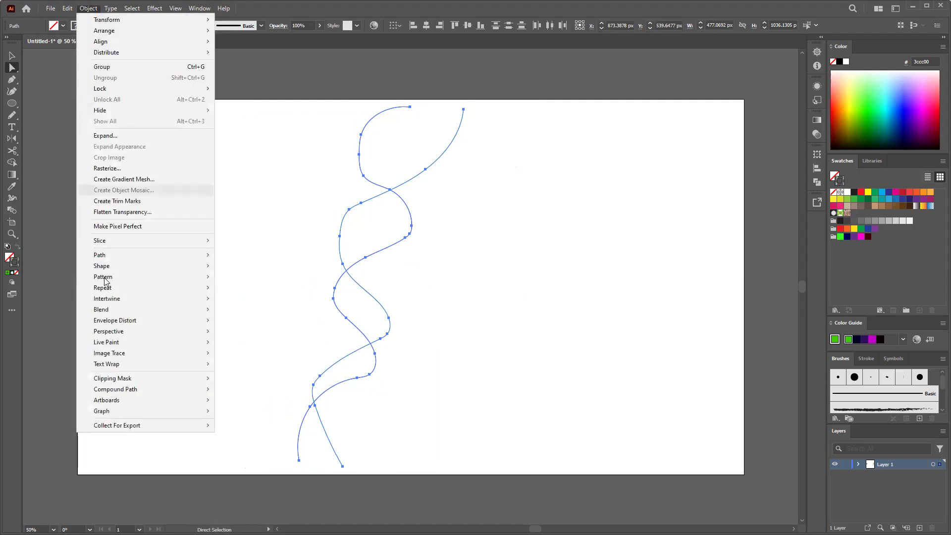
mouse_move(132, 310)
left_click(237, 310)
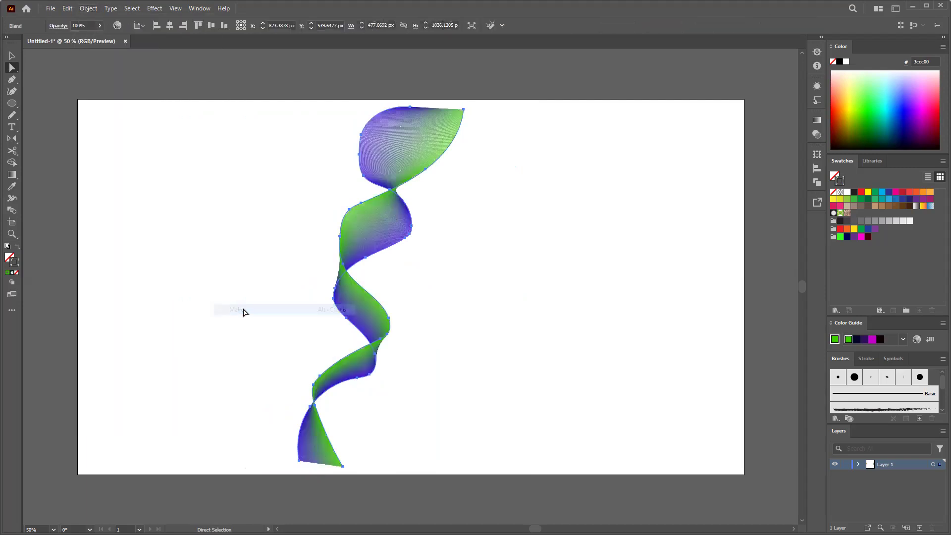
mouse_move(413, 145)
left_mouse_down()
mouse_move(467, 149)
mouse_move(420, 147)
left_mouse_up()
left_click_drag(306, 108, 565, 473)
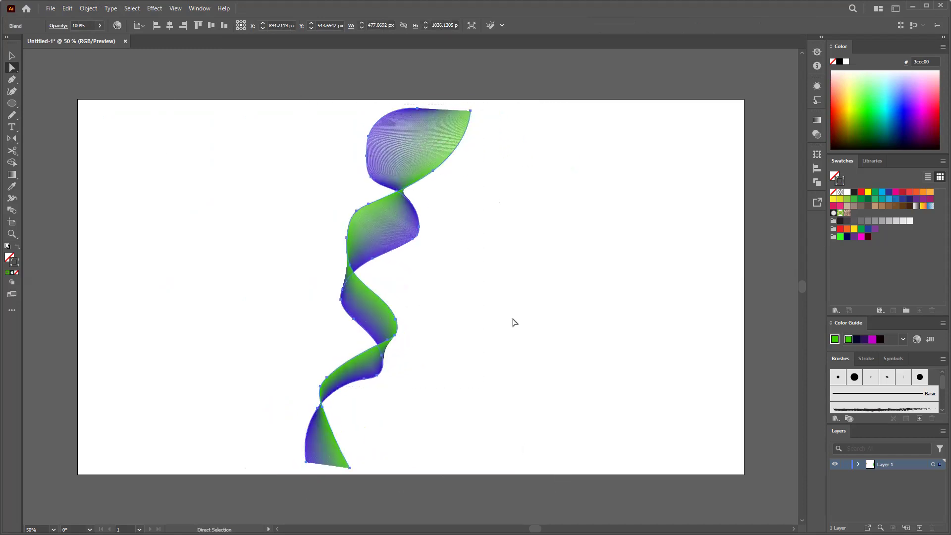
left_click(12, 55)
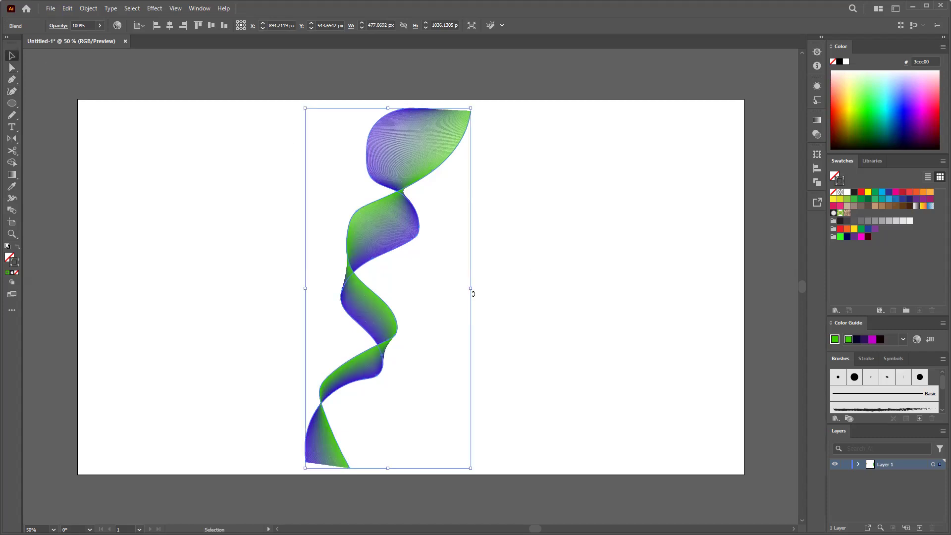
left_click_drag(471, 289, 644, 290)
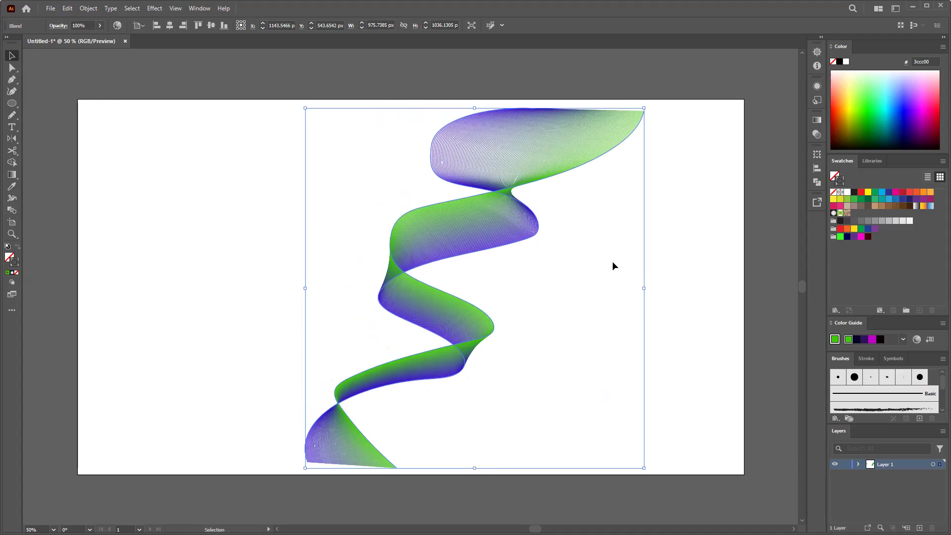
Delete the ribbon blend and draw a five-pointed star about 589 px wide near the artboard's upper edge.
key("Delete")
left_click_drag(11, 104, 47, 138)
mouse_move(344, 193)
left_mouse_down()
mouse_move(493, 322)
mouse_move(395, 277)
mouse_move(406, 281)
left_mouse_up()
Set the green star's stroke to 7 pt and move the star to the middle of the artboard.
left_click(118, 22)
left_click(119, 23)
left_click(118, 23)
left_click(118, 23)
left_click(119, 23)
left_click(119, 23)
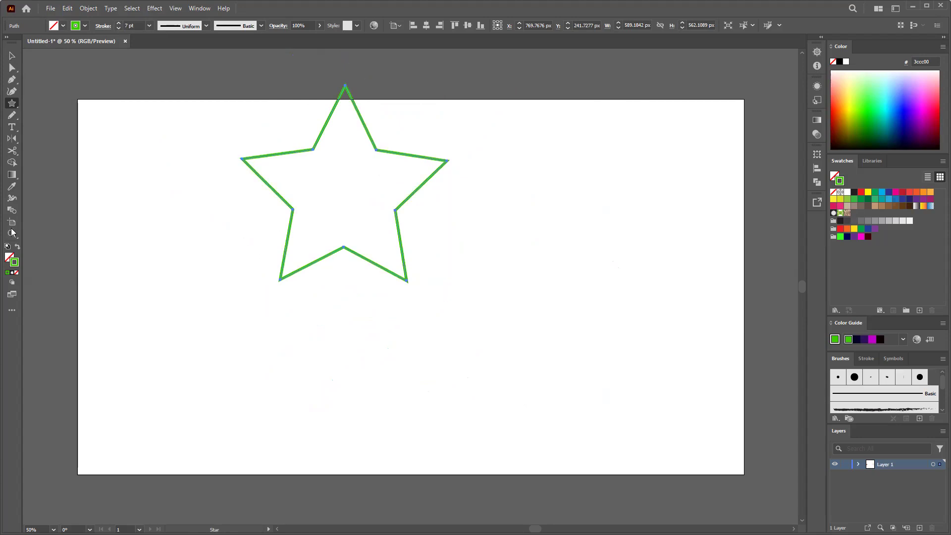
key("v")
left_click_drag(347, 208, 455, 355)
Add a scaled-down copy about 202 px wide in the star's centre and set its stroke to dark blue 090051.
key("a")
key("v")
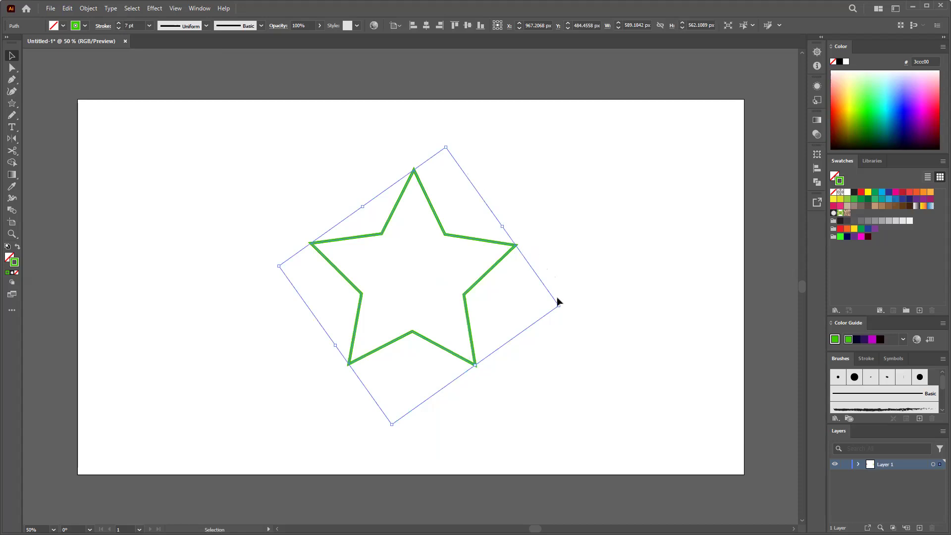
left_click_drag(557, 305, 479, 287)
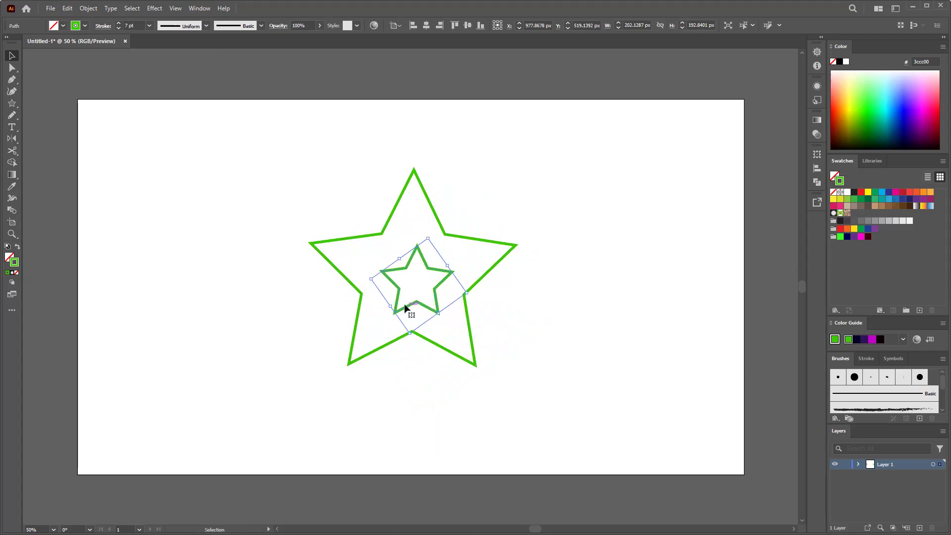
left_click(908, 133)
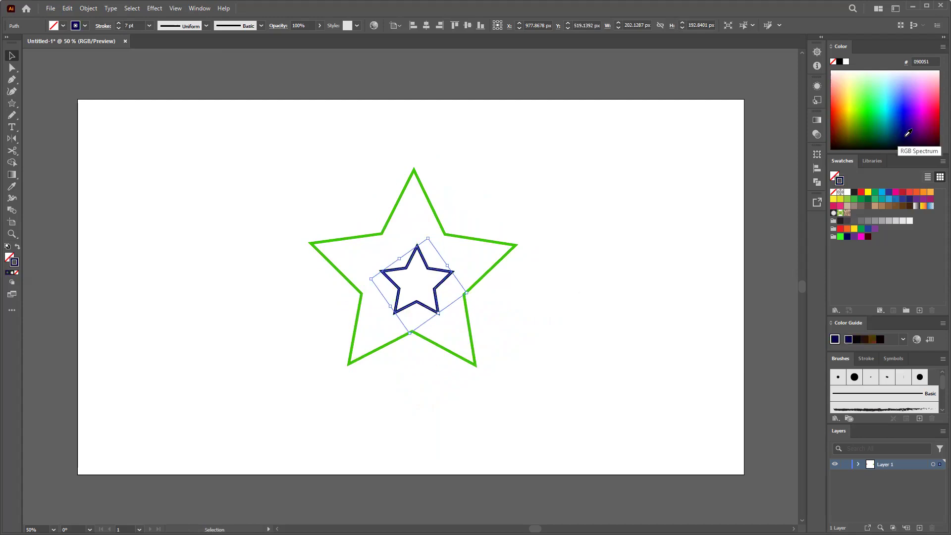
left_click(88, 9)
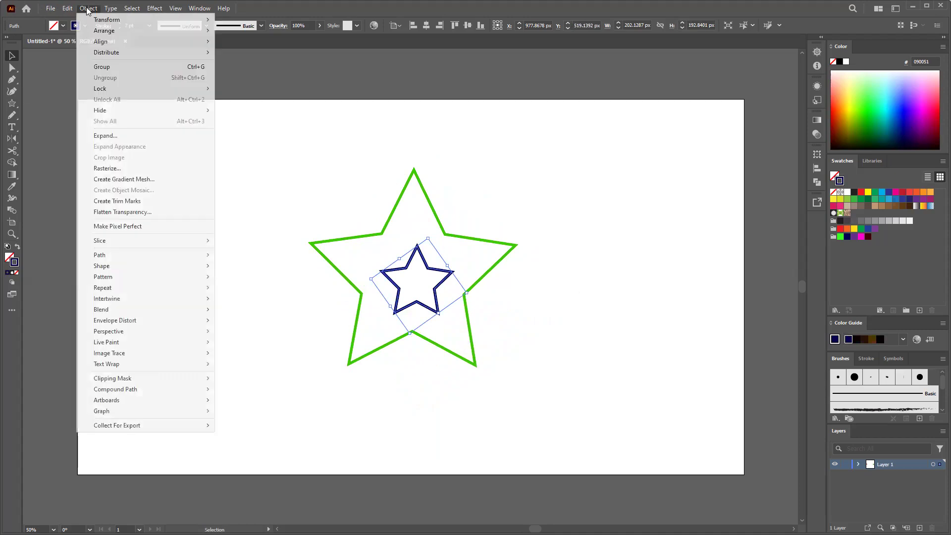
mouse_move(200, 311)
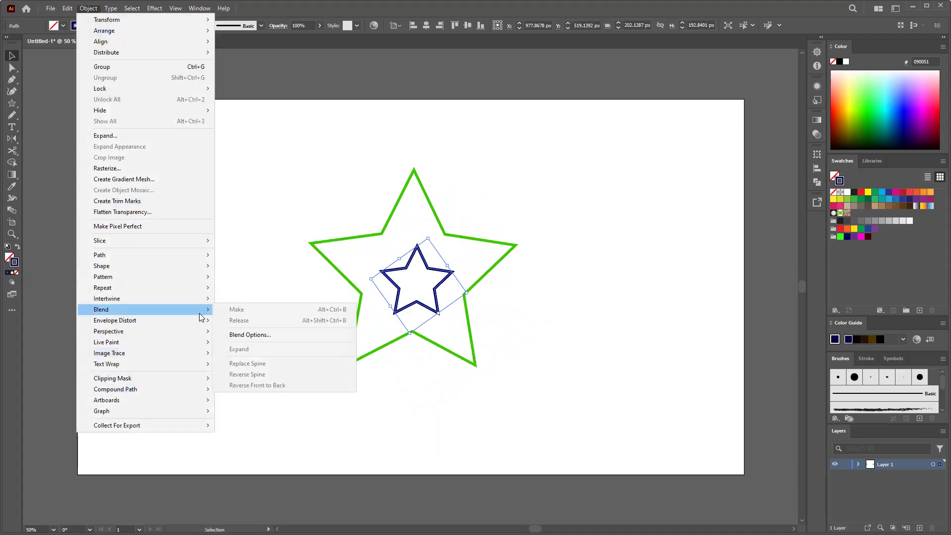
left_click(262, 332)
left_click(706, 271)
Blend the green outer star with the dark blue inner star and move the blend to the left side of the artboard.
left_click_drag(227, 168, 578, 441)
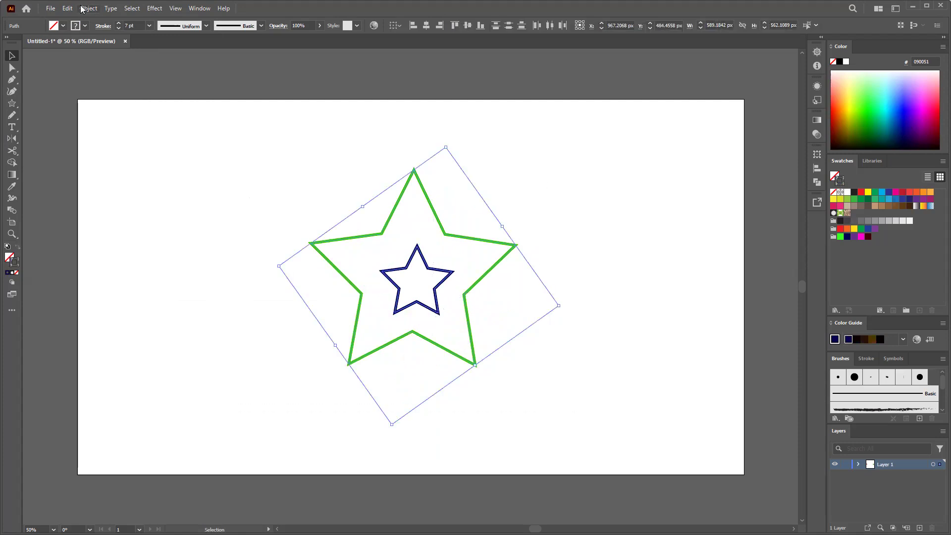
left_click(83, 9)
mouse_move(151, 309)
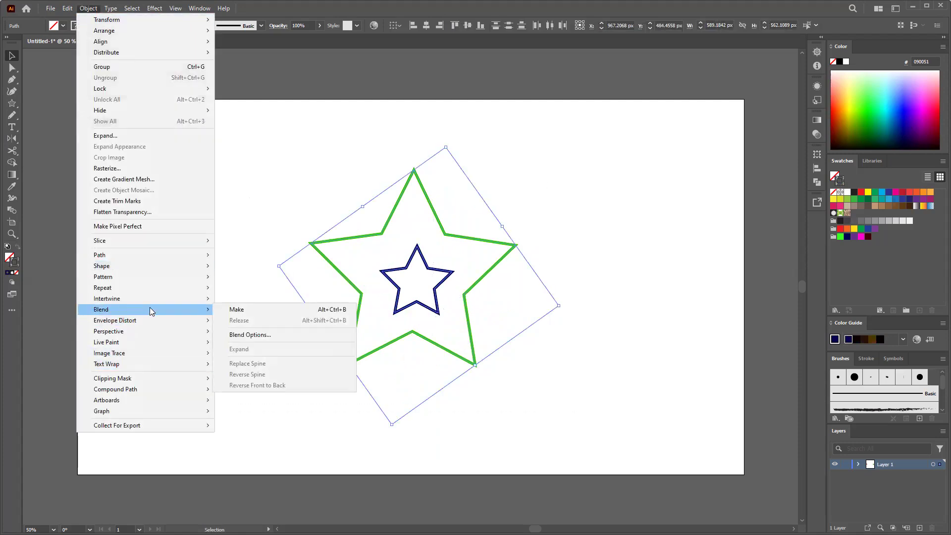
left_click(251, 335)
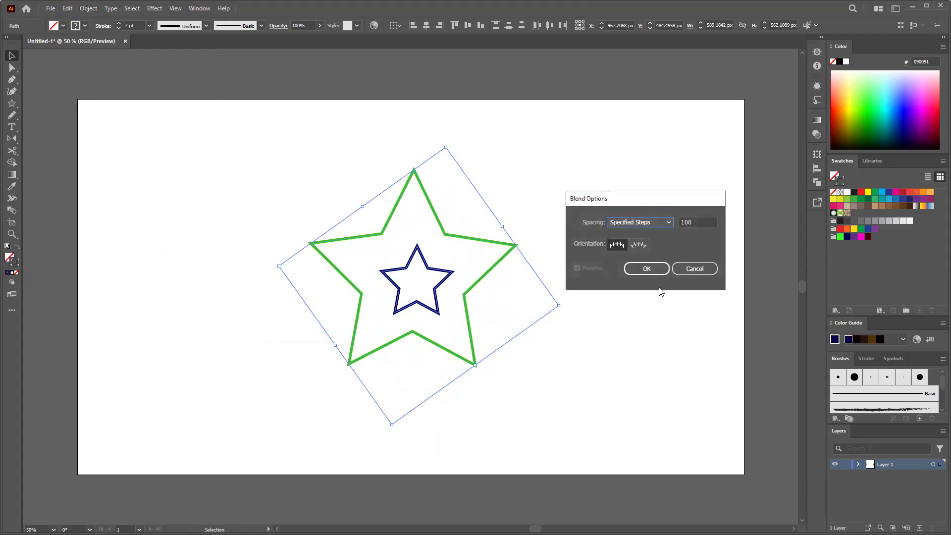
key("Escape")
left_click(83, 9)
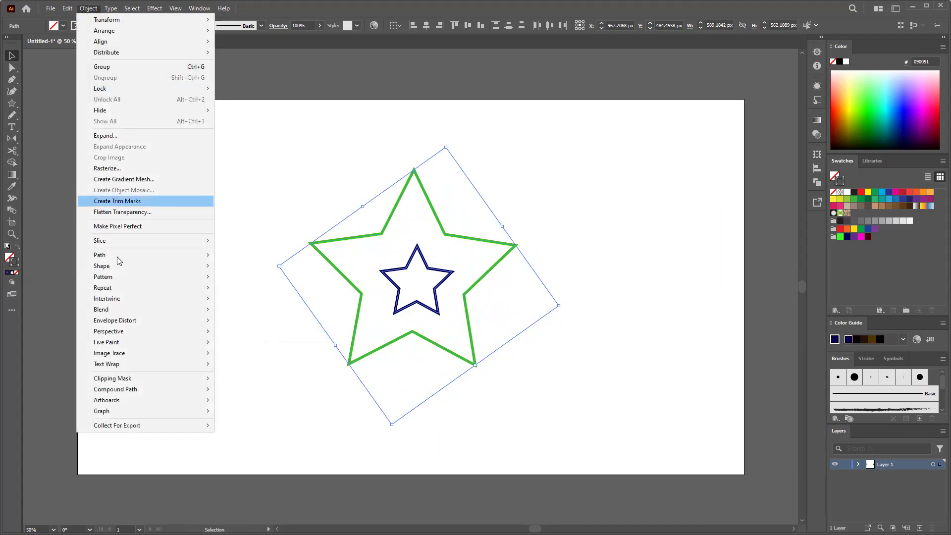
mouse_move(127, 310)
left_click(236, 310)
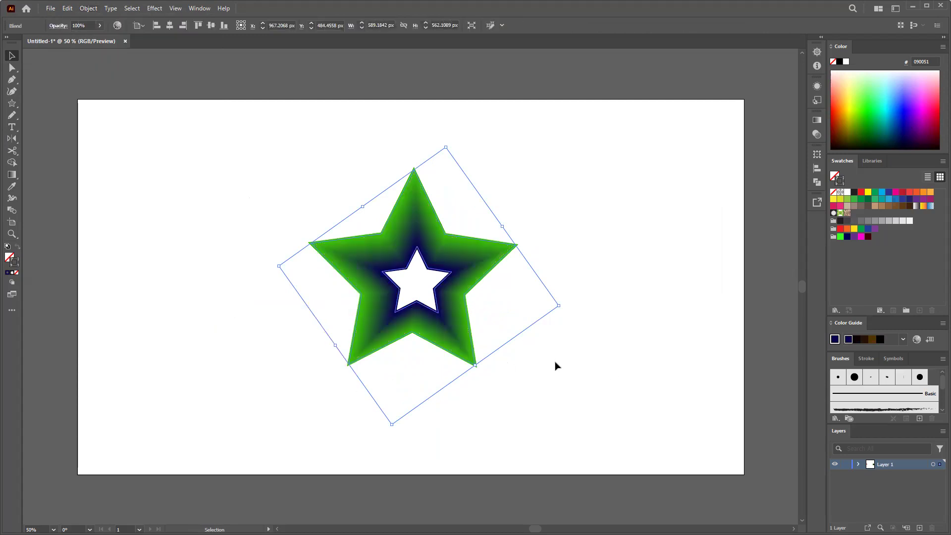
left_click(526, 354)
left_click_drag(452, 329, 239, 314)
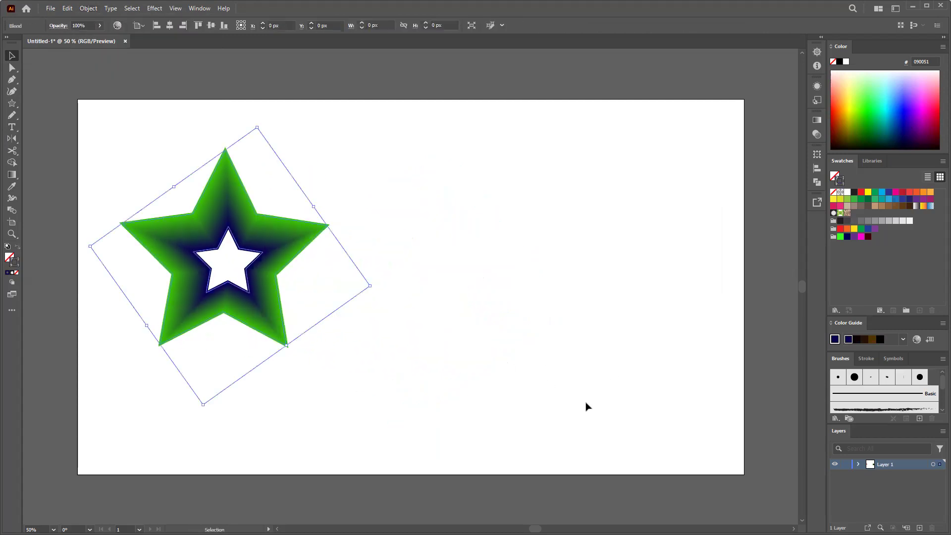
Draw a five-pointed star about 450 × 430 px beside the green blended star.
left_click(66, 355)
left_click(12, 103)
mouse_move(506, 216)
left_mouse_down()
mouse_move(589, 337)
mouse_move(535, 262)
left_mouse_up()
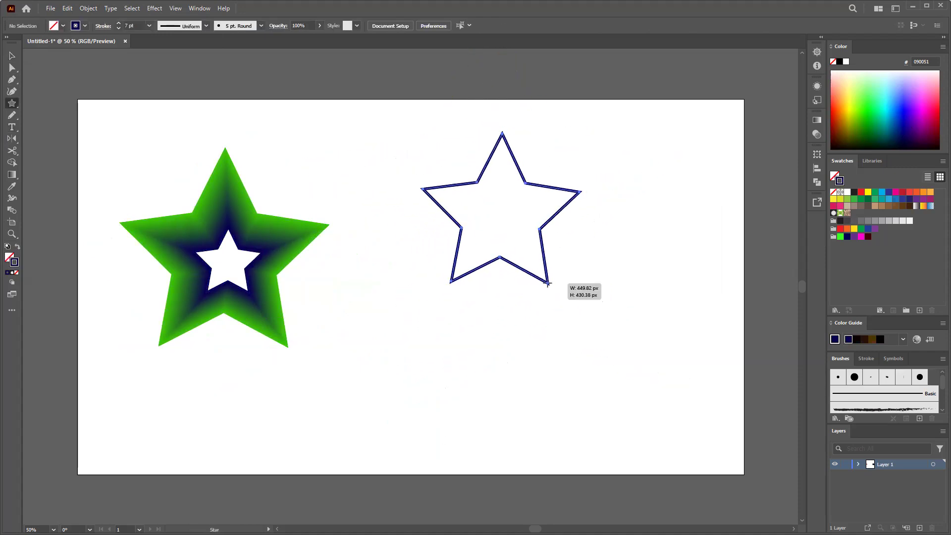
Remove the new star's stroke and fill it with dark navy blue 0f0544.
left_click(17, 273)
left_click(10, 258)
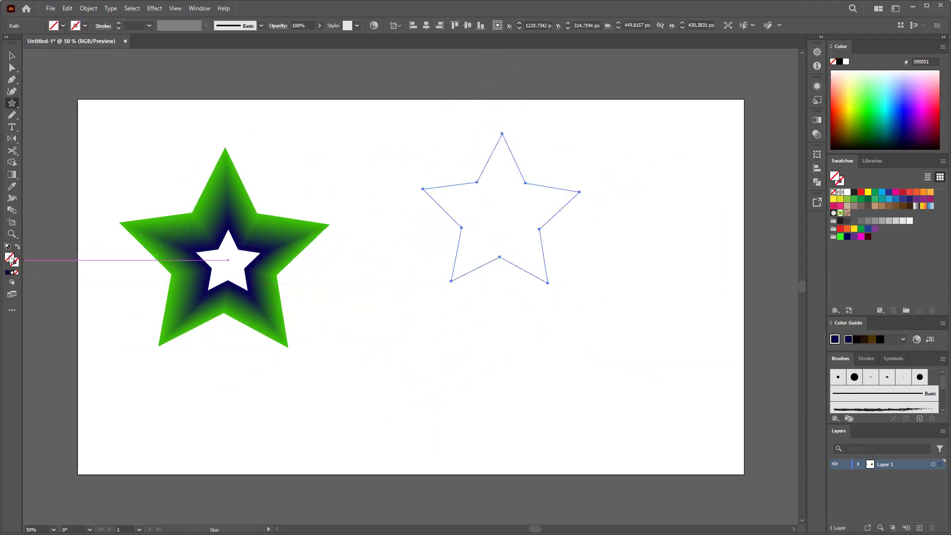
double_click(11, 258)
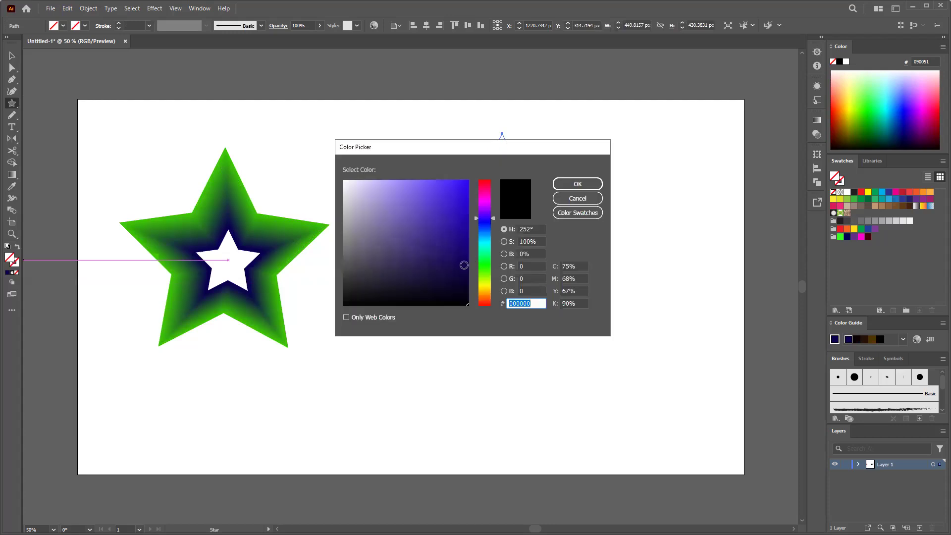
left_click(460, 272)
left_click(578, 184)
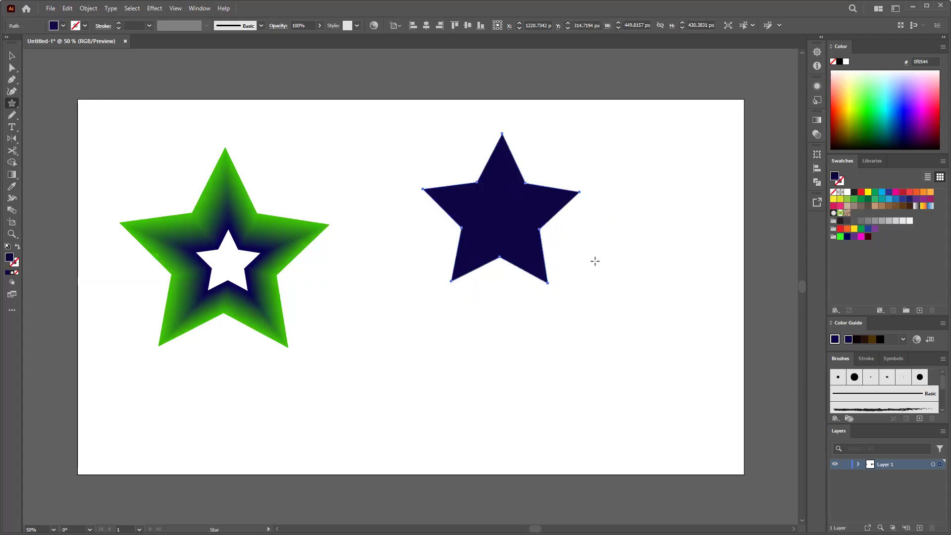
key("ctrl")
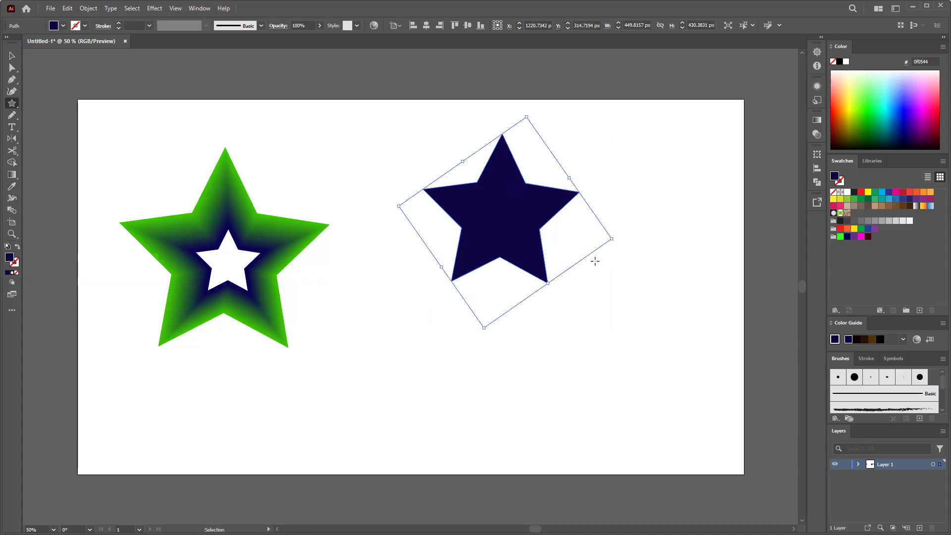
left_click(584, 295)
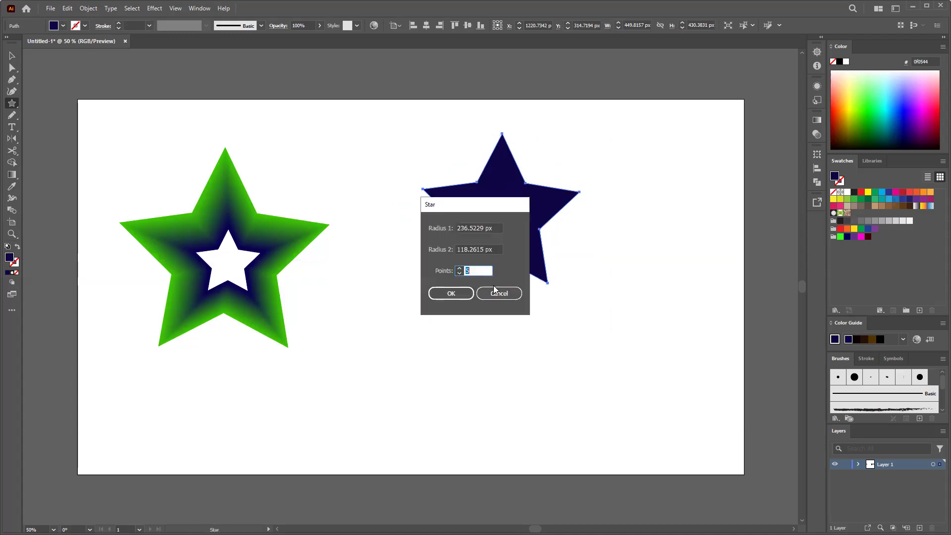
key("Escape")
Create a centred copy of the navy star scaled to about 123 × 117 px and fill it with light violet 8281ff.
left_click(10, 56)
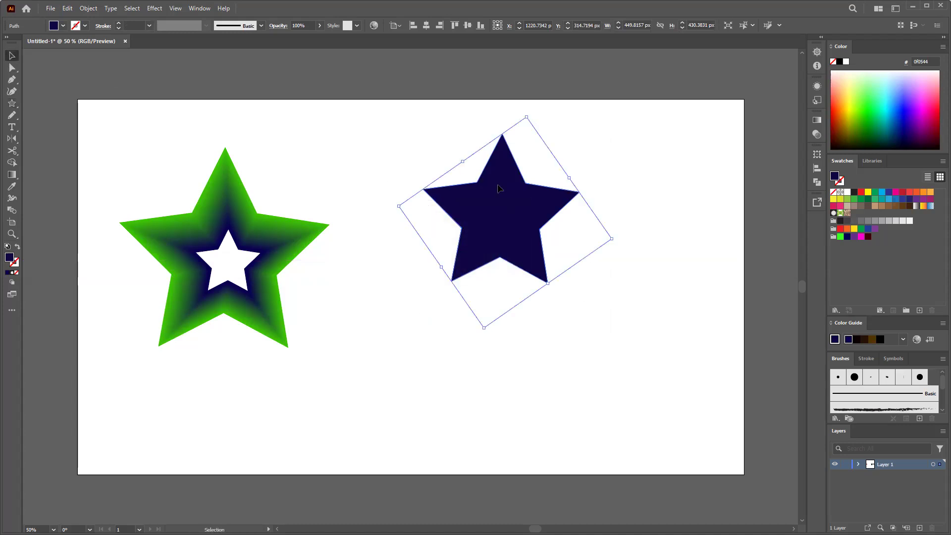
left_click_drag(611, 238, 535, 227)
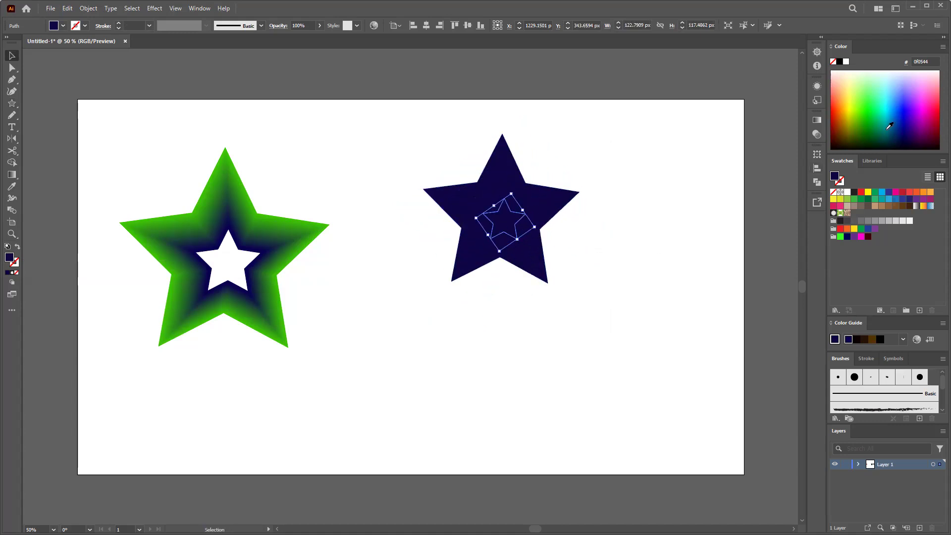
left_click(870, 132)
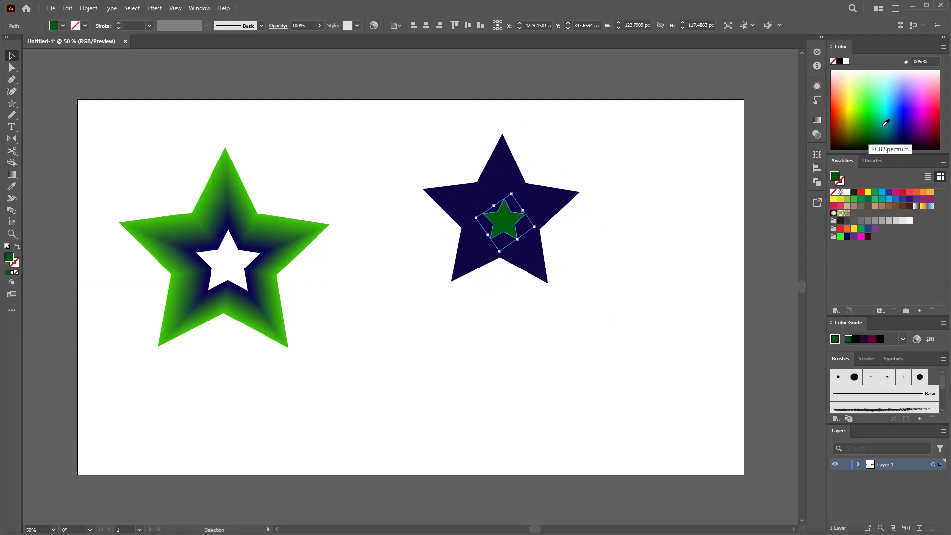
left_click(906, 85)
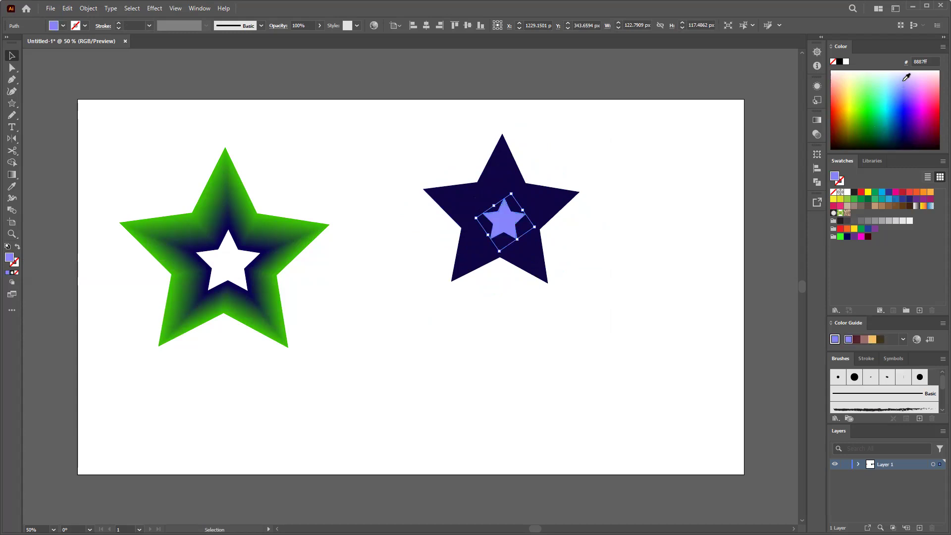
left_click(904, 80)
left_click(907, 85)
Blend the large navy star with the small violet star and move the blended star lower on the artboard.
left_click_drag(399, 113, 667, 317)
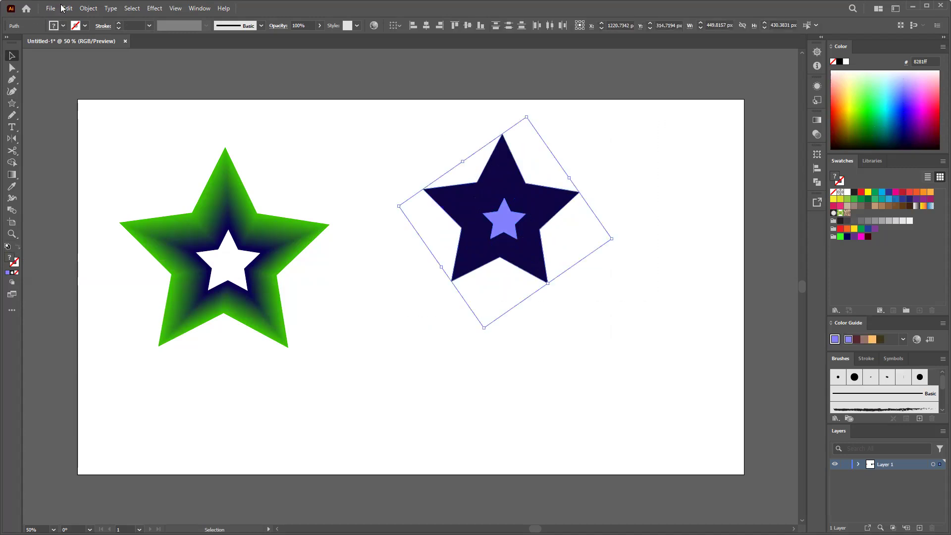
left_click(88, 9)
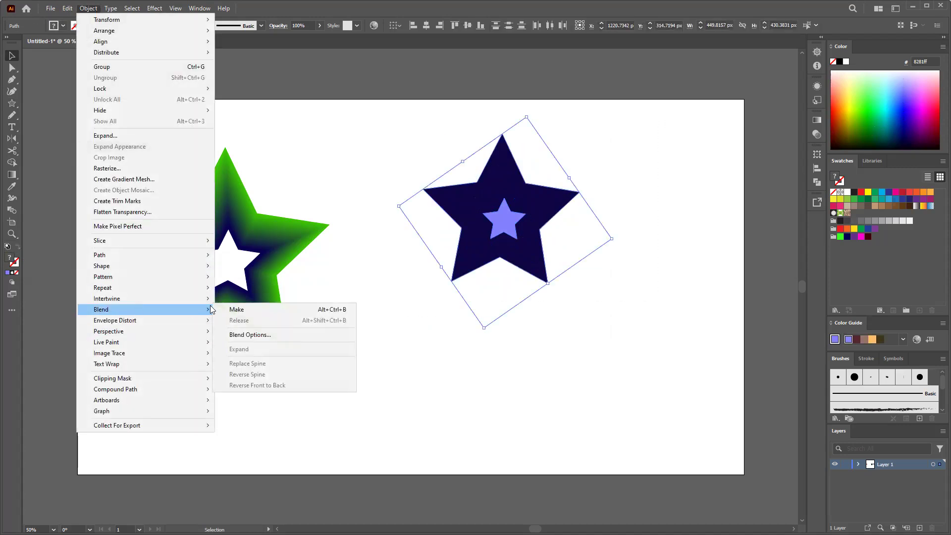
left_click(238, 309)
left_click_drag(442, 143, 660, 346)
left_click_drag(510, 255, 521, 317)
left_click(718, 448)
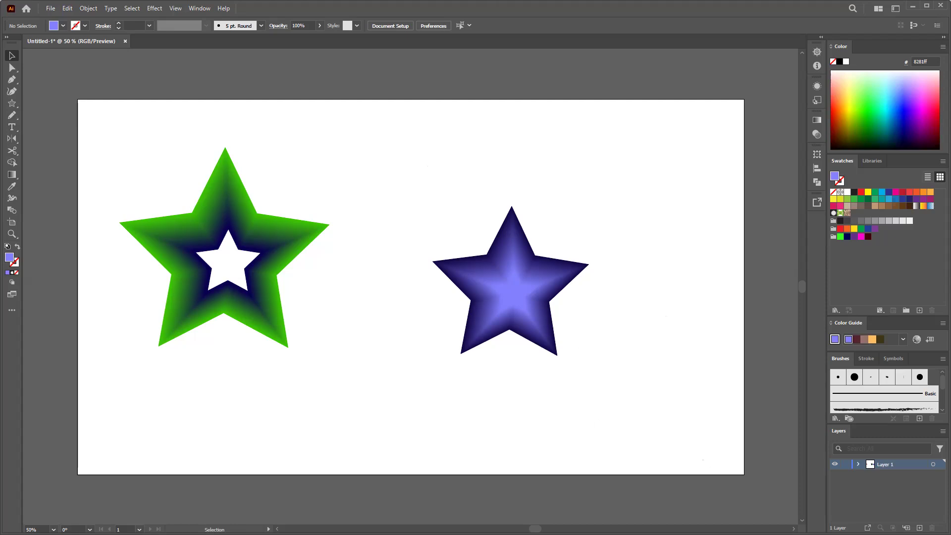
key("alt+Tab")
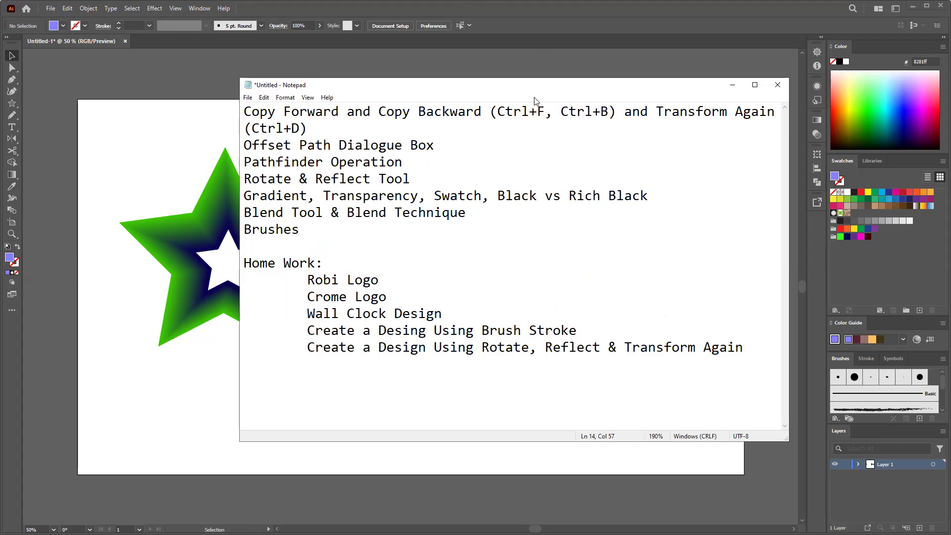
key("alt+Tab")
Move the green and the violet blended stars off the artboard, next to the multicoloured logo.
left_click_drag(154, 149, 657, 390)
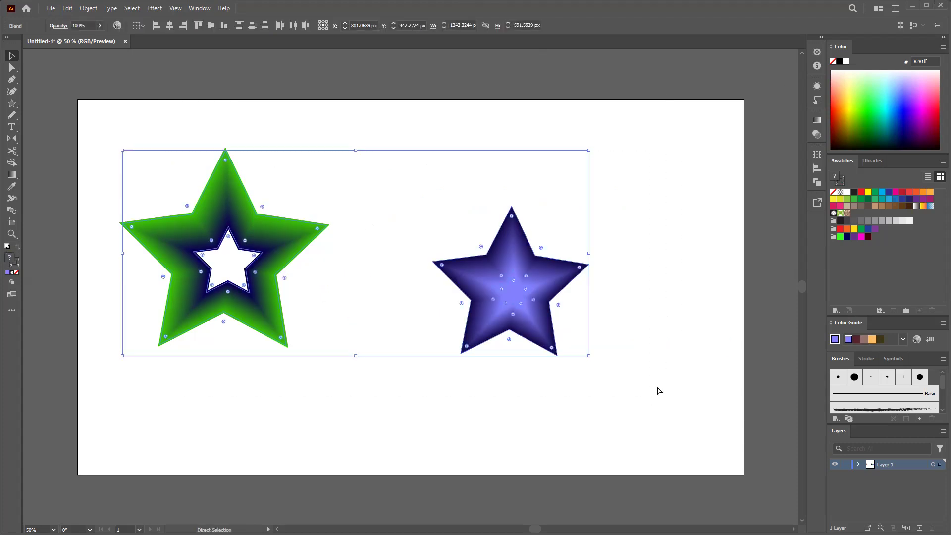
key("ctrl+minus")
key("ctrl+minus")
key("ctrl+minus")
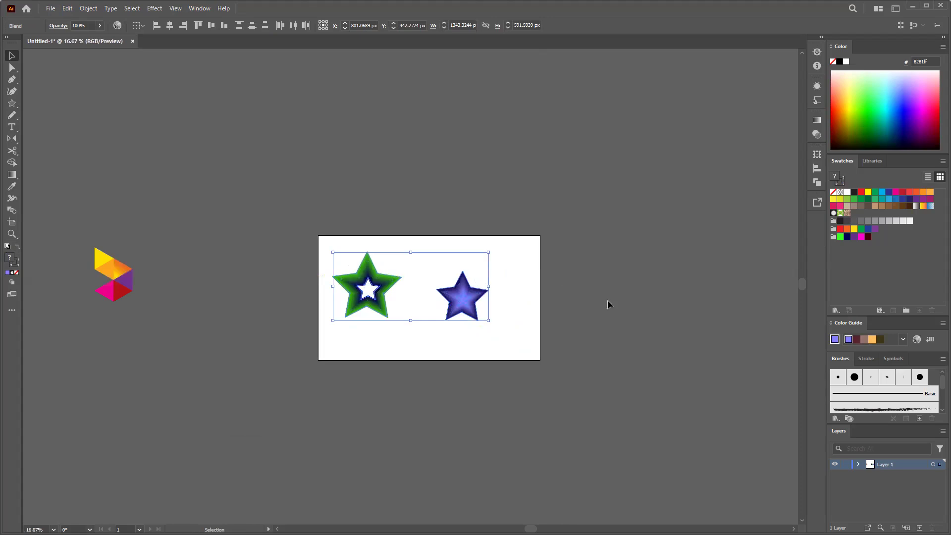
left_click(646, 337)
left_click_drag(329, 257, 126, 370)
left_click(461, 300)
left_click_drag(461, 300, 204, 308)
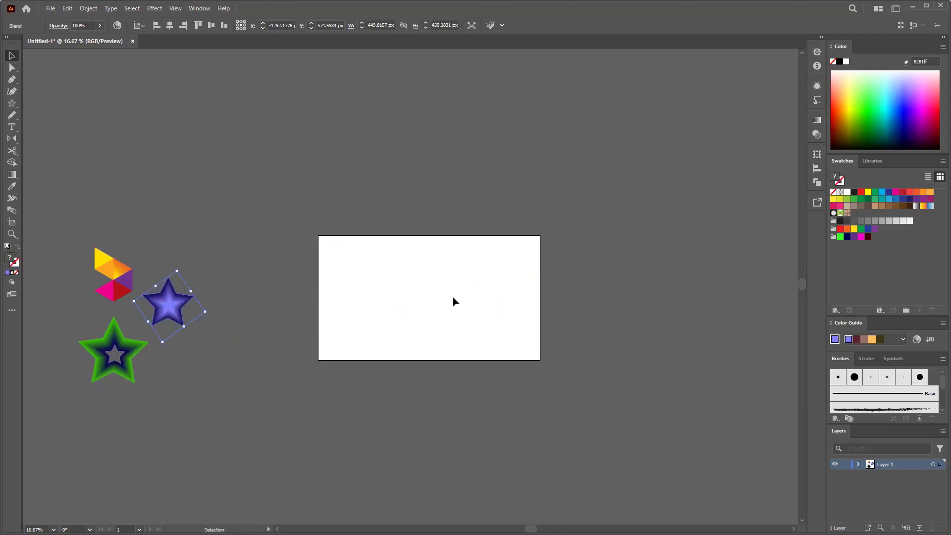
left_click(646, 429)
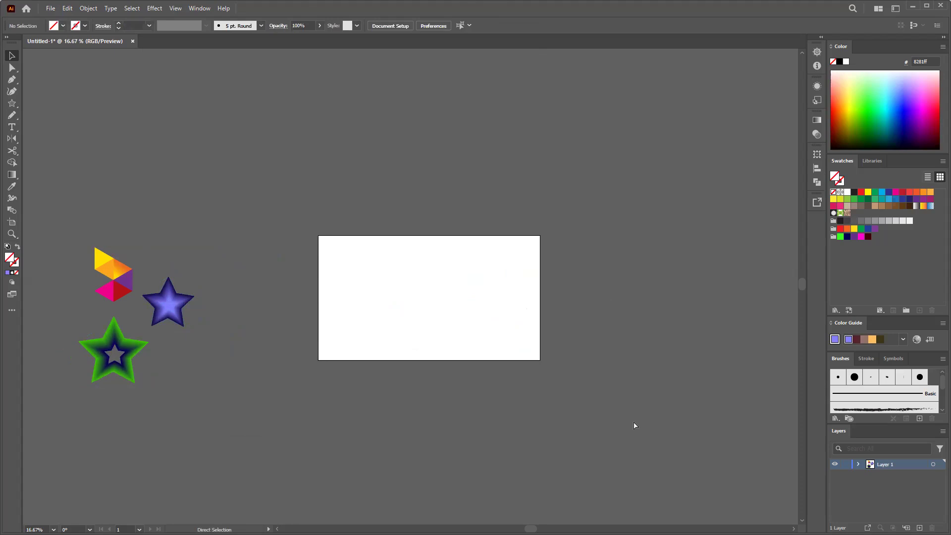
key("ctrl+0")
key("ctrl+minus")
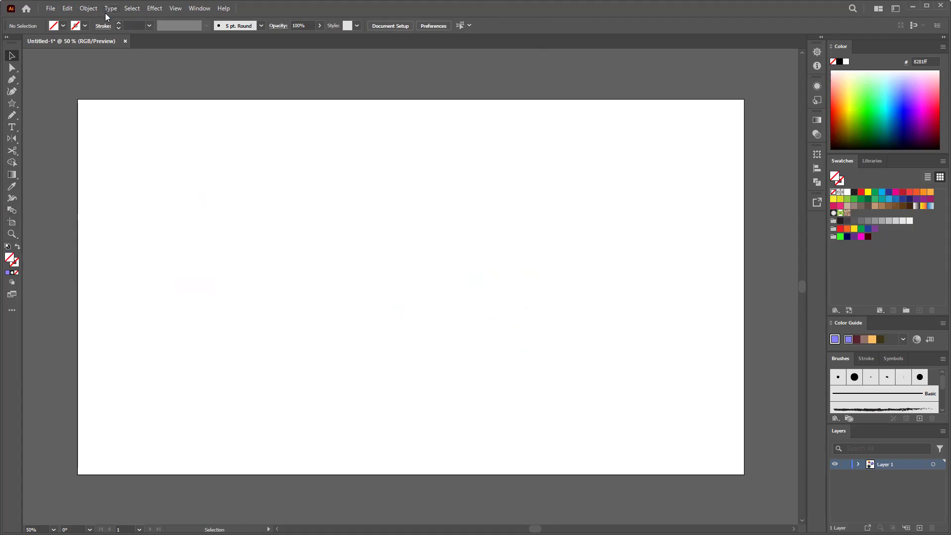
left_click(89, 9)
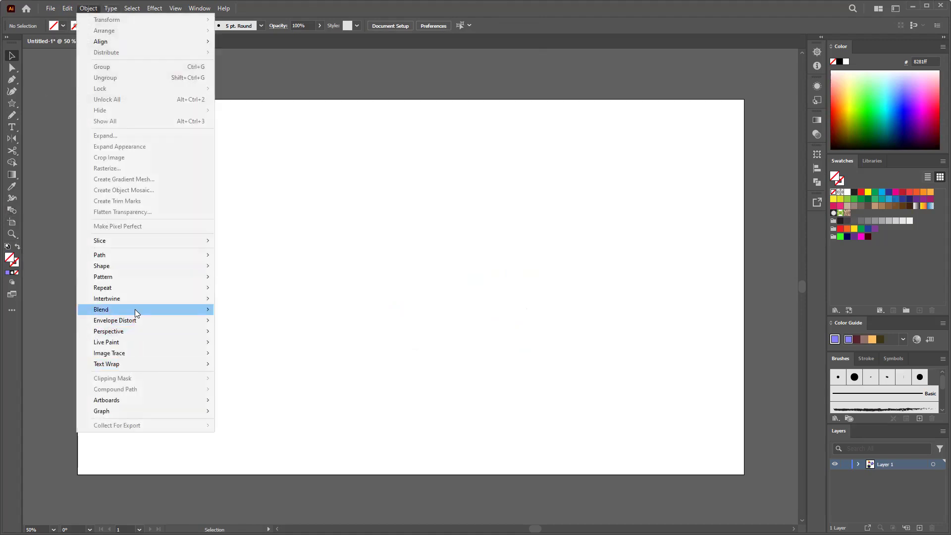
left_click(93, 8)
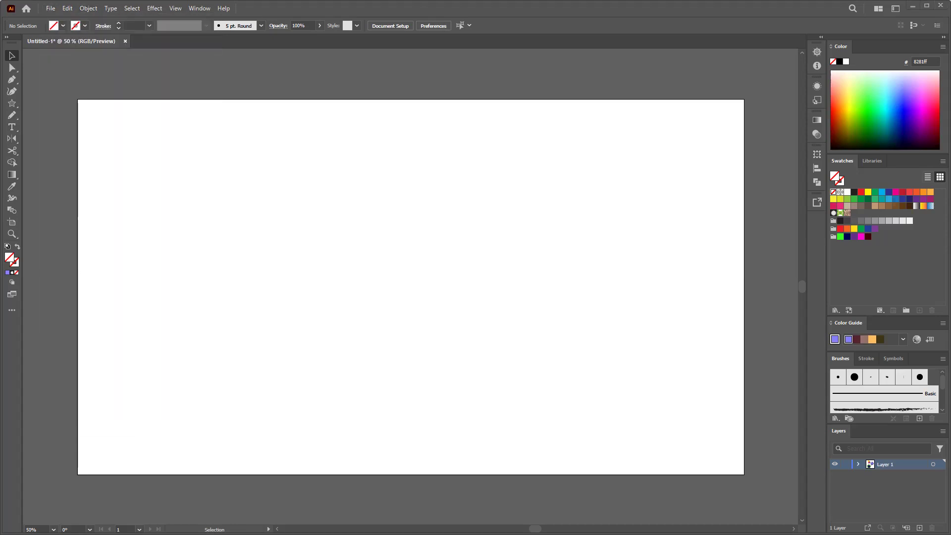
key("alt+Tab")
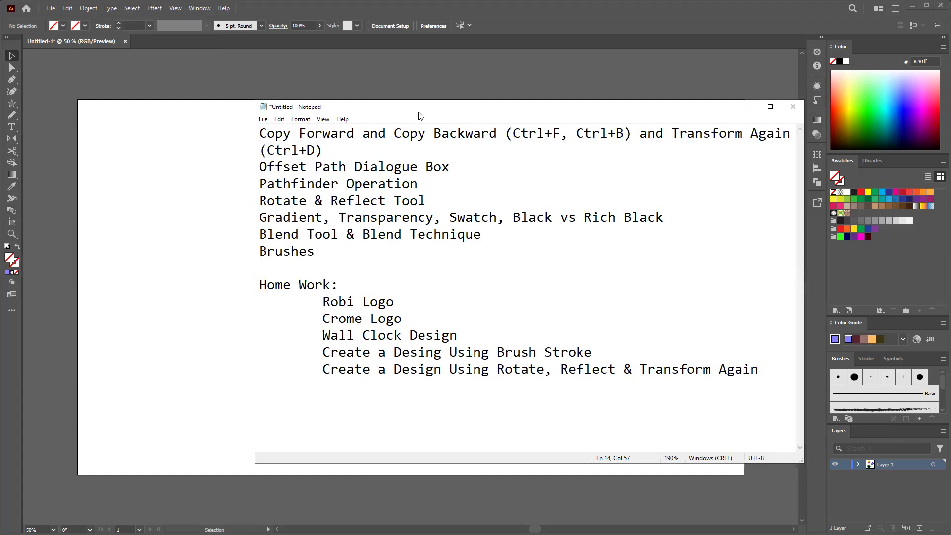
key("alt+Tab")
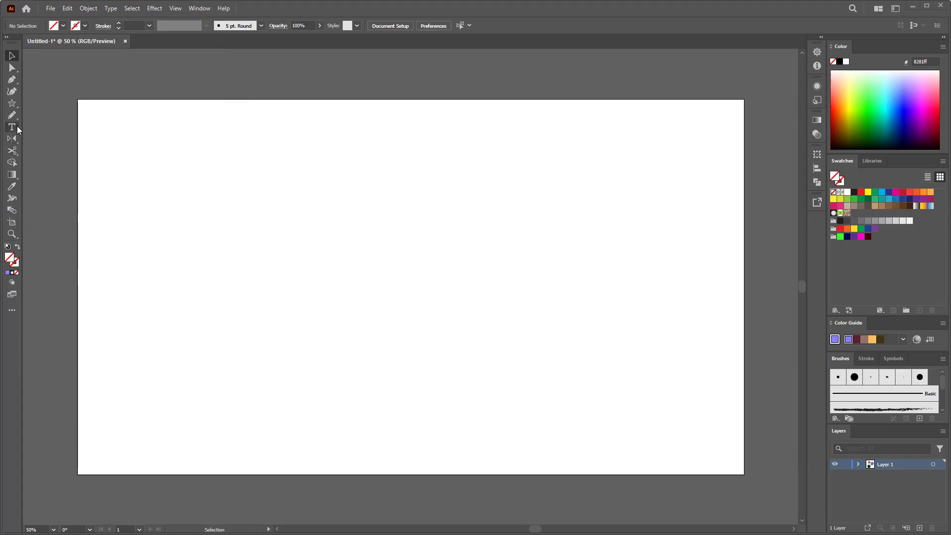
Draw a circle about 461 px in diameter on the empty artboard with the Ellipse tool.
right_click(14, 103)
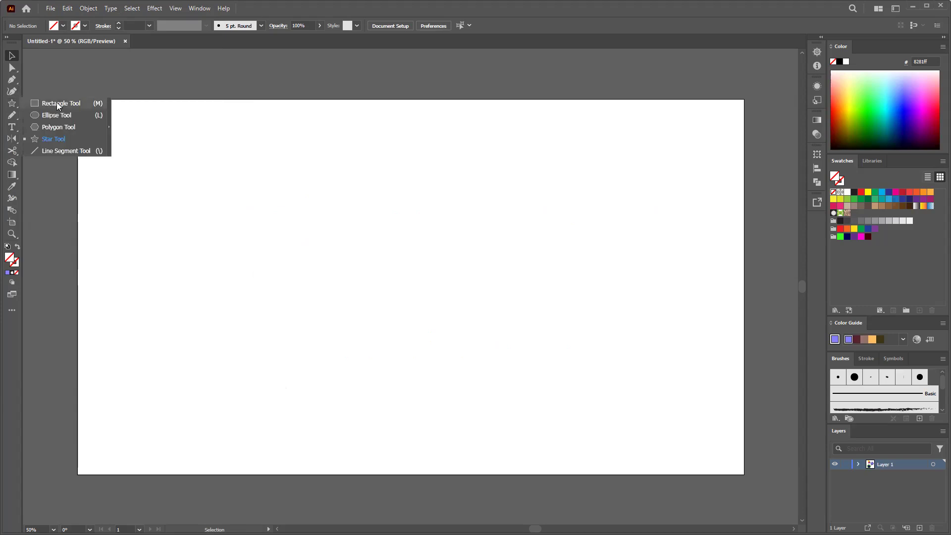
left_click(57, 115)
left_click_drag(342, 237, 422, 320)
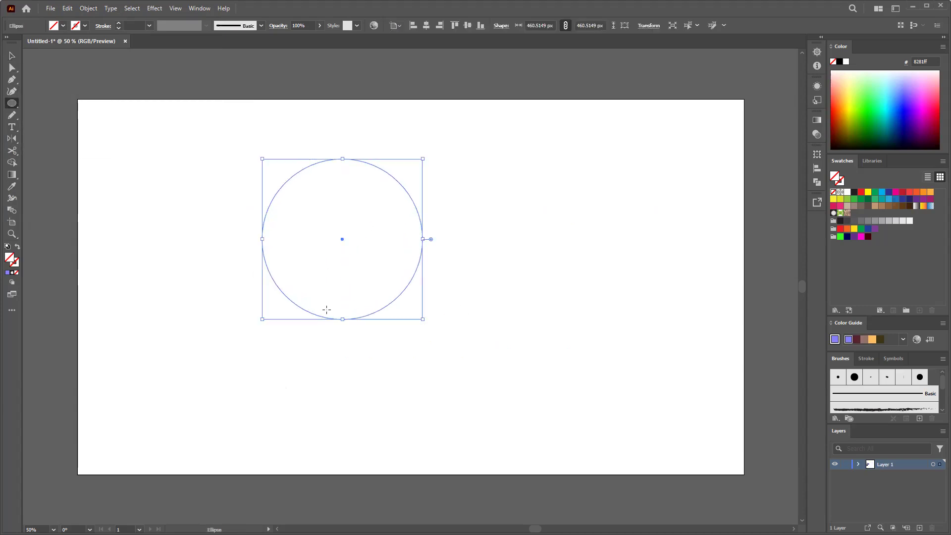
Fill the circle with violet 6e56e2 and move it slightly down and to the right on the artboard.
double_click(10, 260)
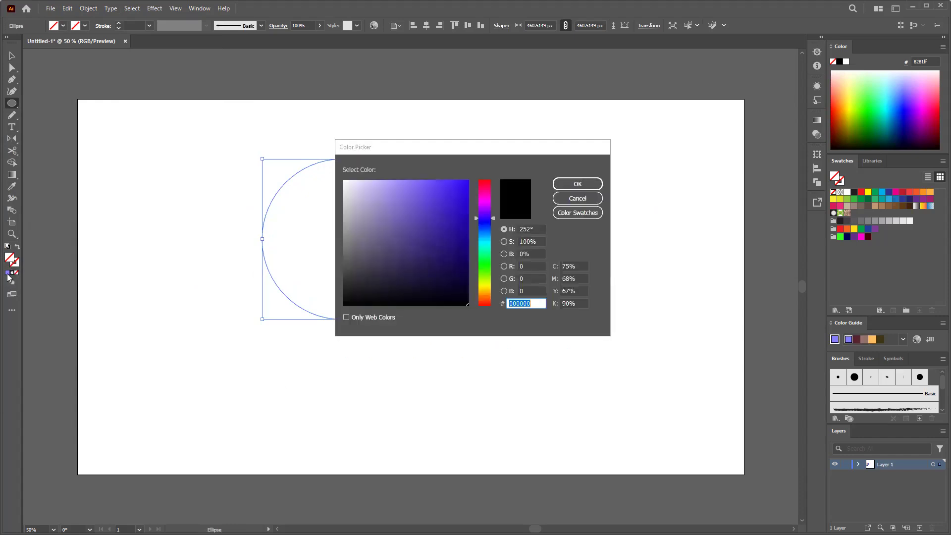
left_click(456, 236)
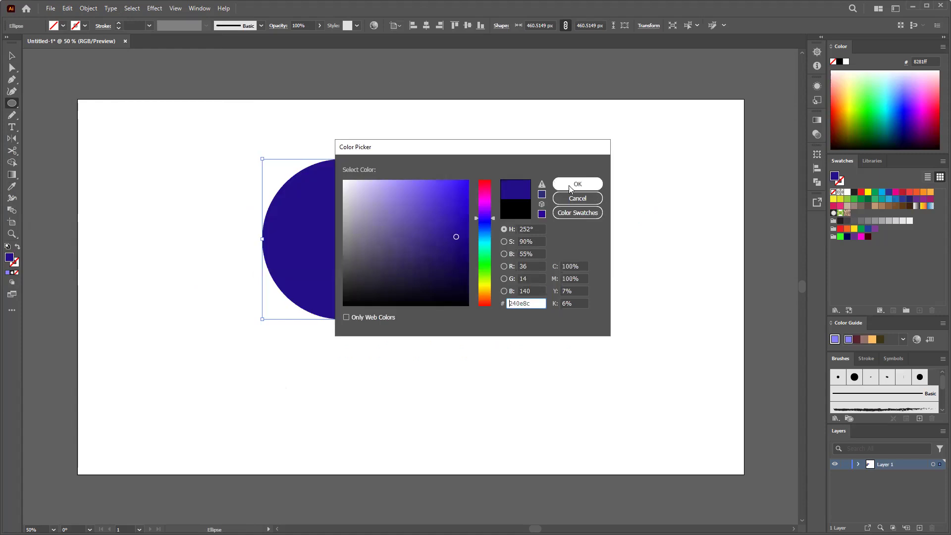
left_click(421, 195)
left_click(573, 184)
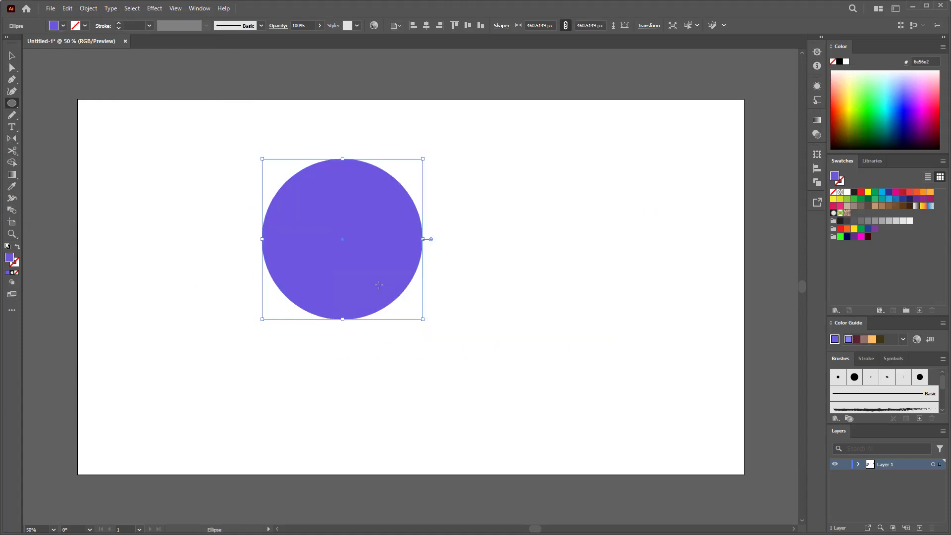
key("v")
left_click_drag(376, 286, 399, 317)
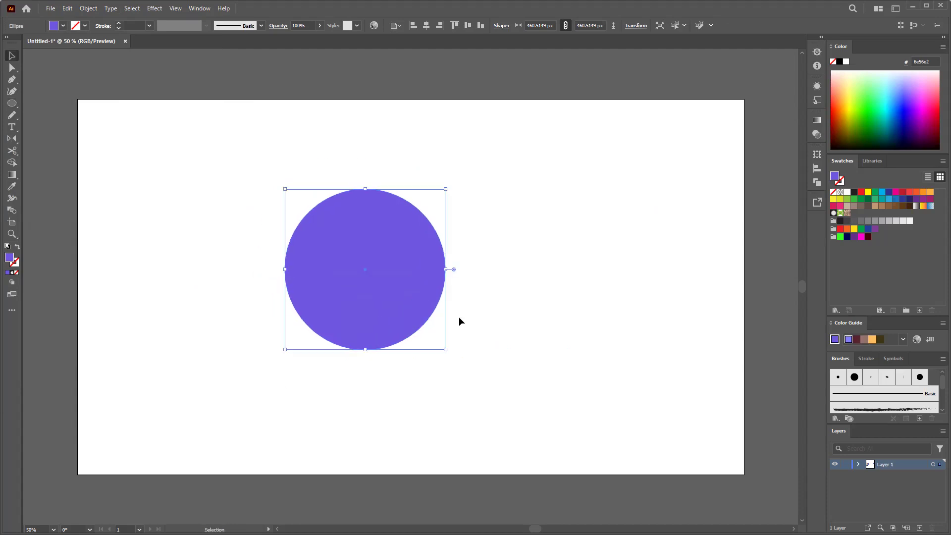
Toggle the display of the Brushes panel off and back on.
left_click(200, 9)
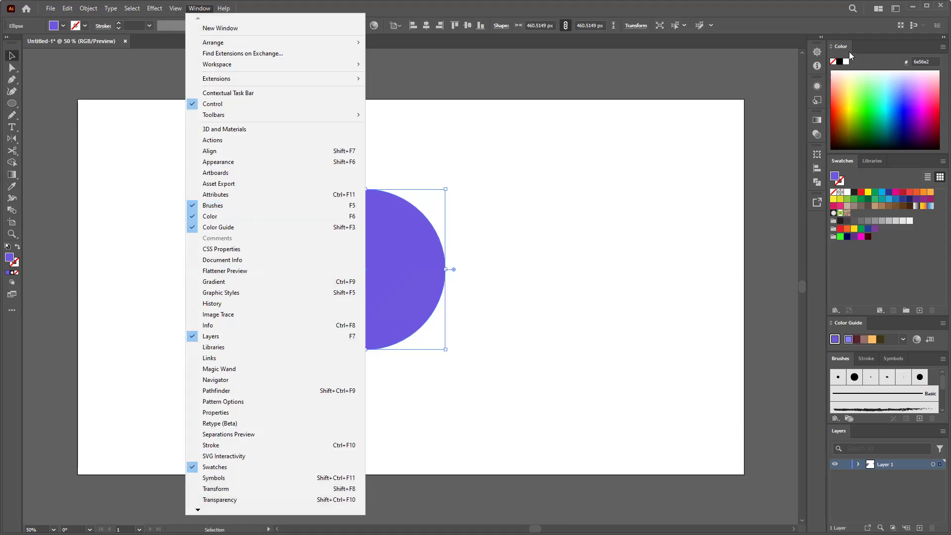
left_click(278, 204)
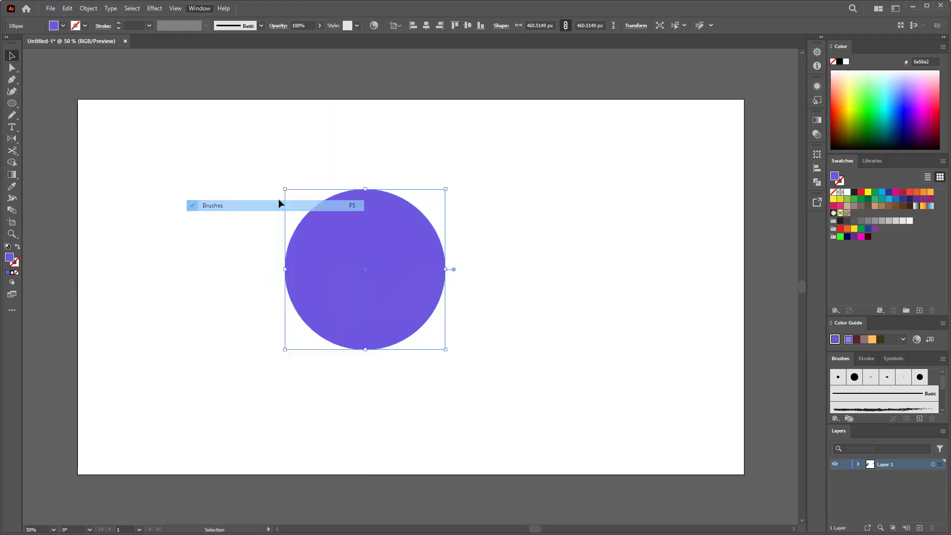
left_click(200, 8)
left_click(235, 205)
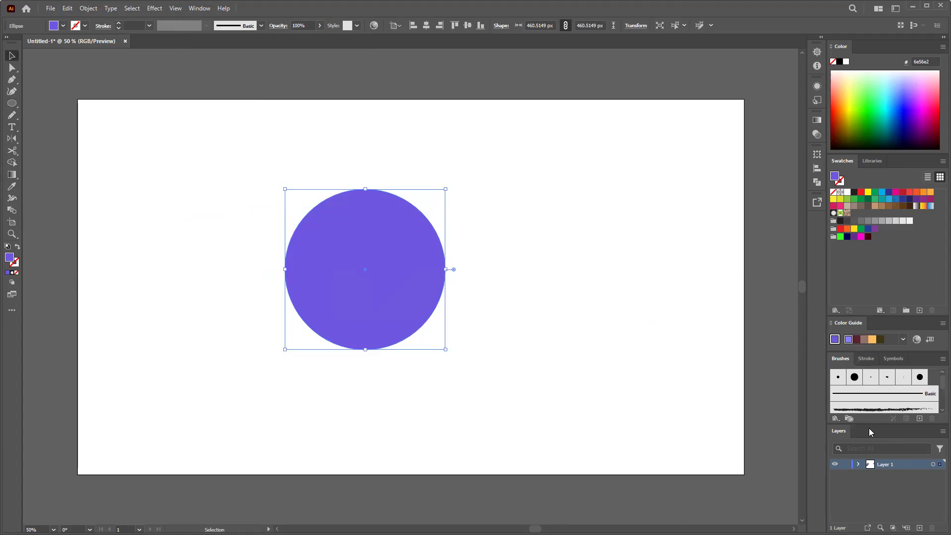
Apply the dark stitched pattern brush to the circle's outline and enlarge the circle to about 657 px in diameter.
scroll(901, 391, "down", 4)
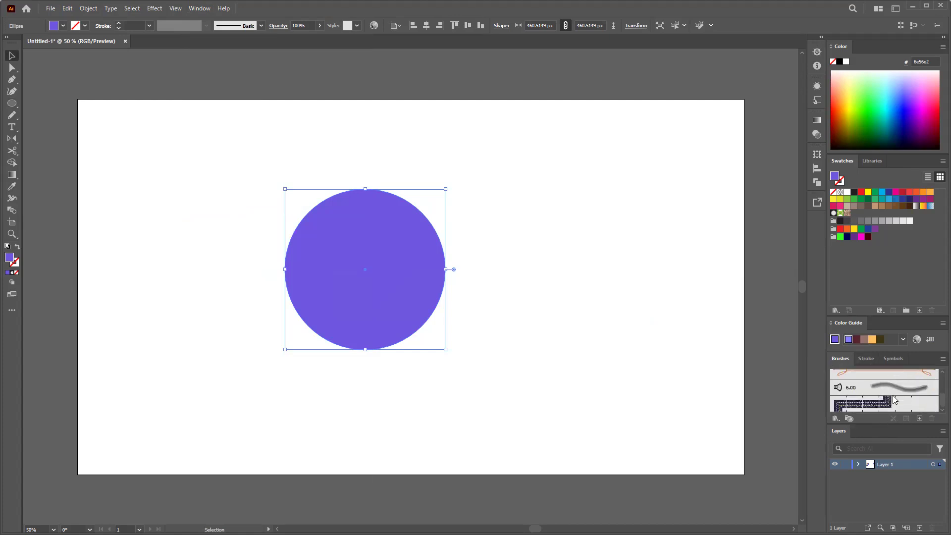
left_click(892, 402)
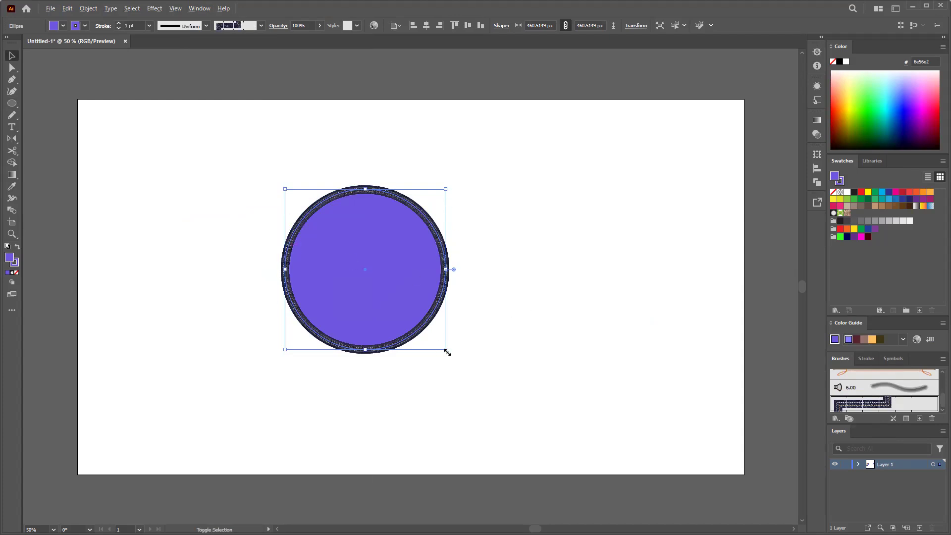
mouse_move(473, 368)
left_mouse_down()
mouse_move(537, 418)
mouse_move(446, 359)
left_mouse_up()
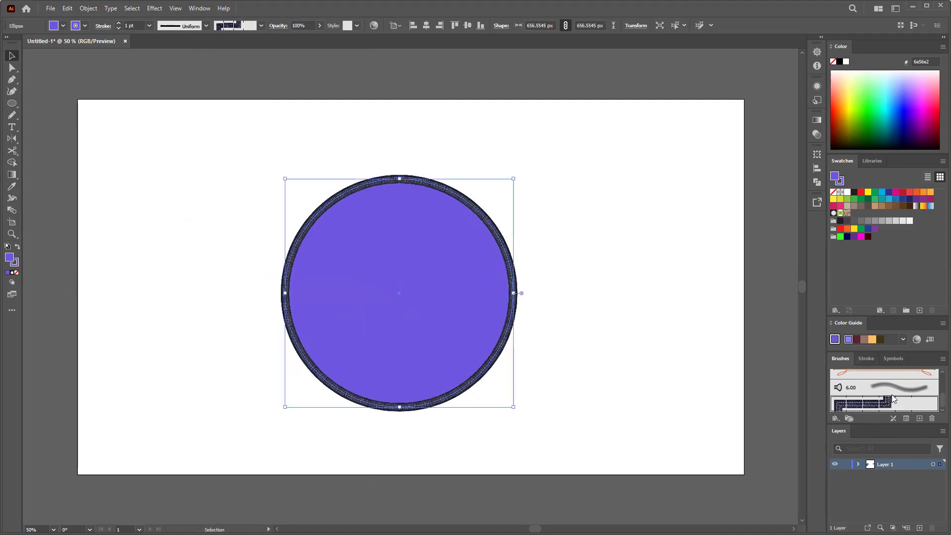
Open the Decorative_Banners and Seals brush library, look through its banner brushes and close it.
scroll(892, 394, "up", 3)
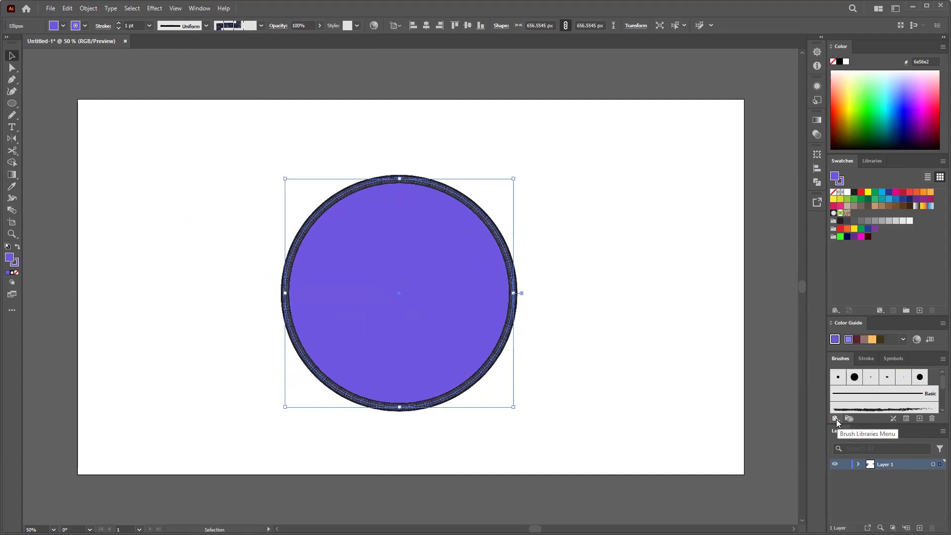
left_click(837, 419)
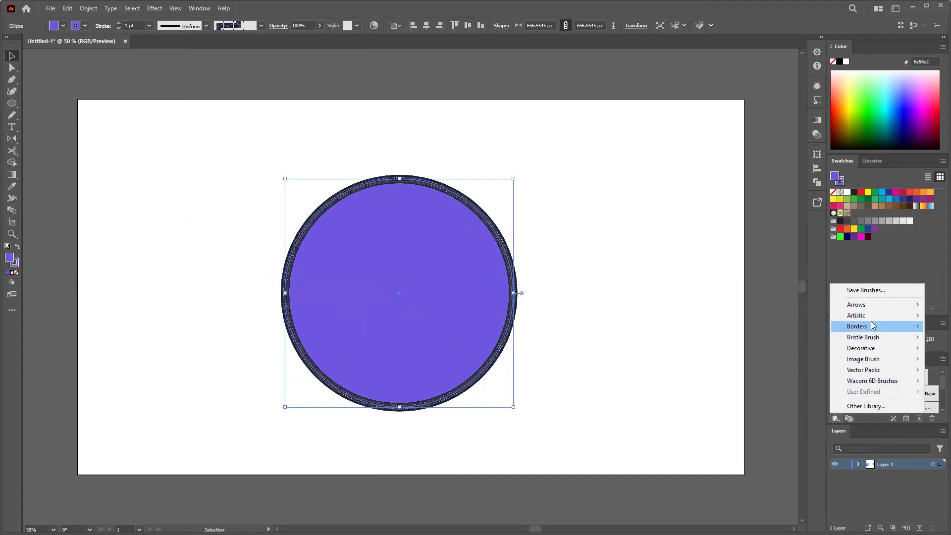
mouse_move(875, 352)
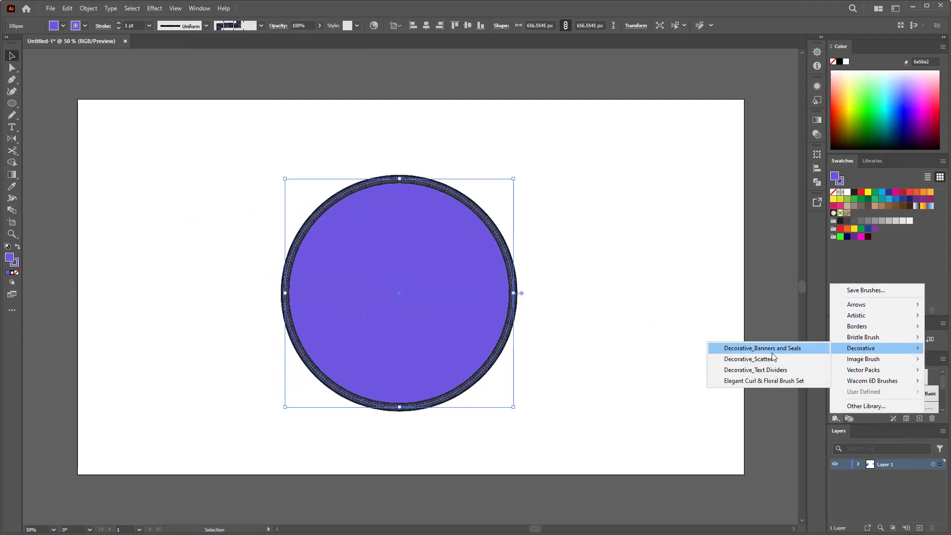
left_click(753, 350)
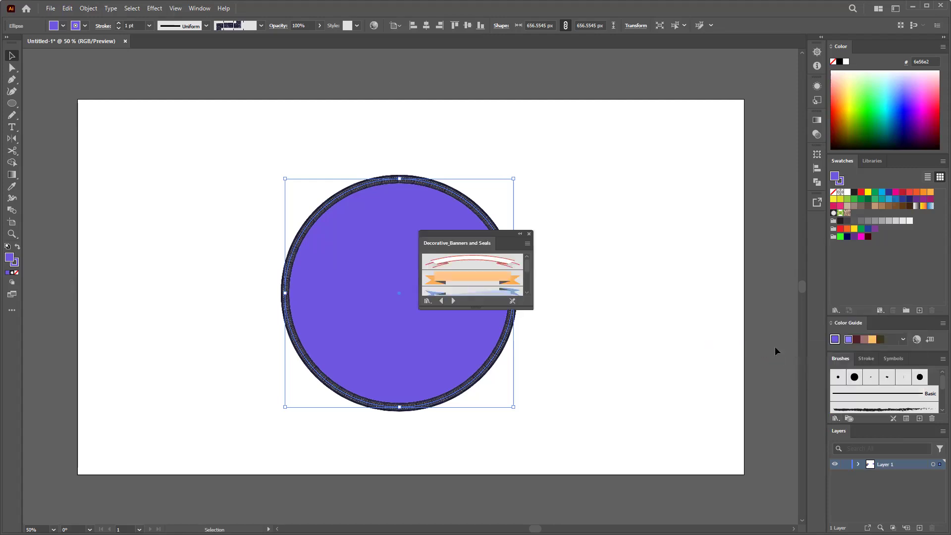
scroll(480, 270, "down", 3)
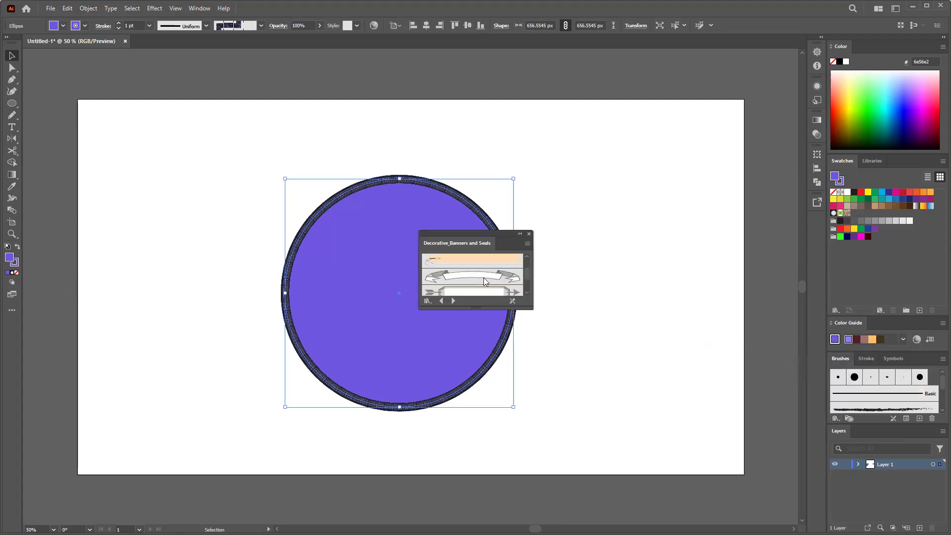
left_click(529, 234)
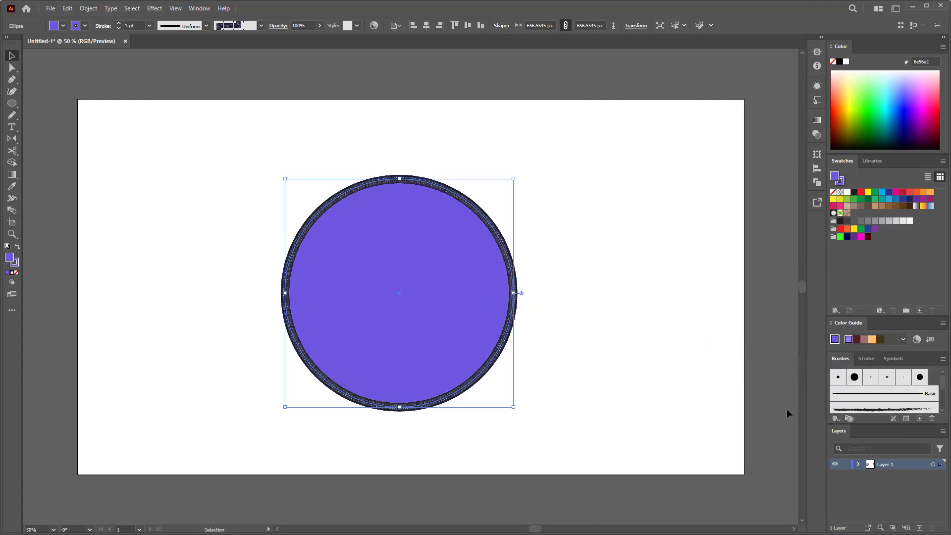
Open the Decorative_Scatter brush library, place it beside the circle and enlarge it to show all its brushes.
left_click(835, 418)
mouse_move(867, 350)
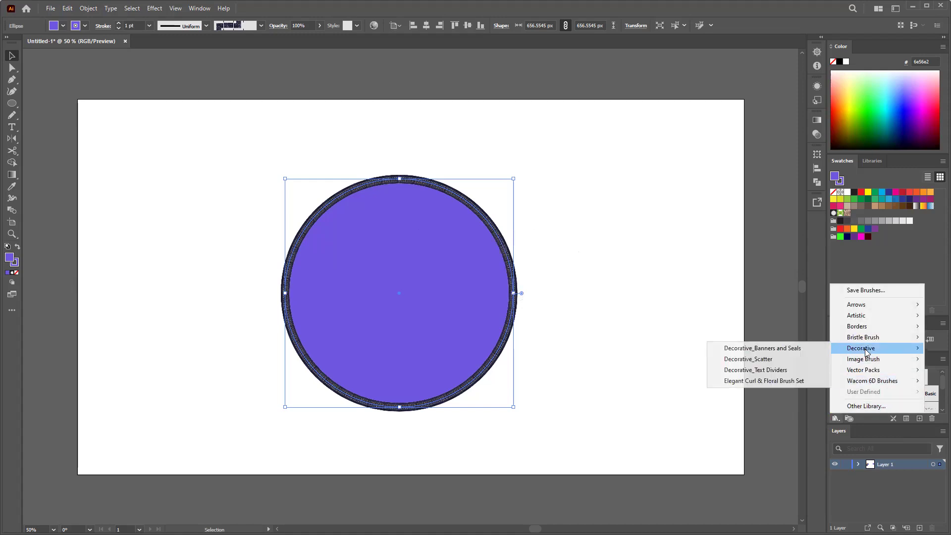
left_click(788, 360)
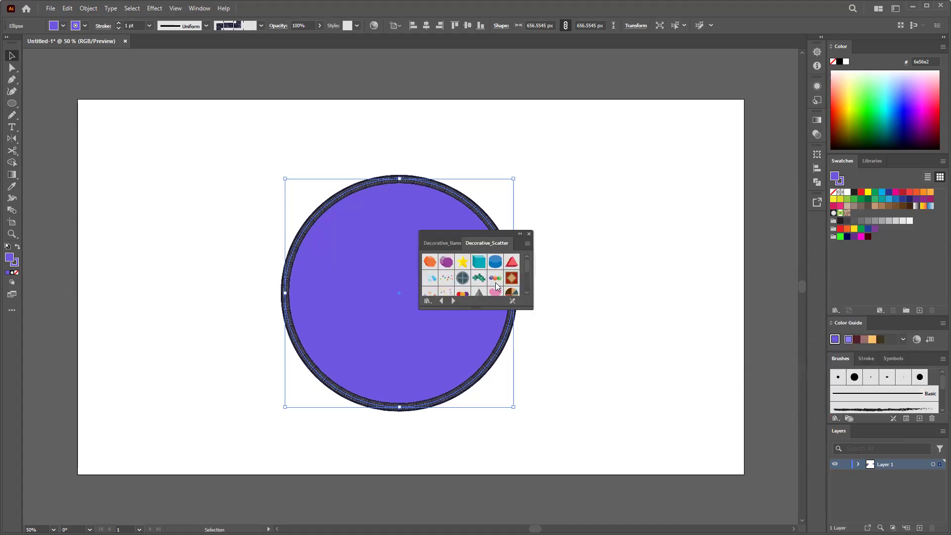
left_click_drag(532, 234, 709, 234)
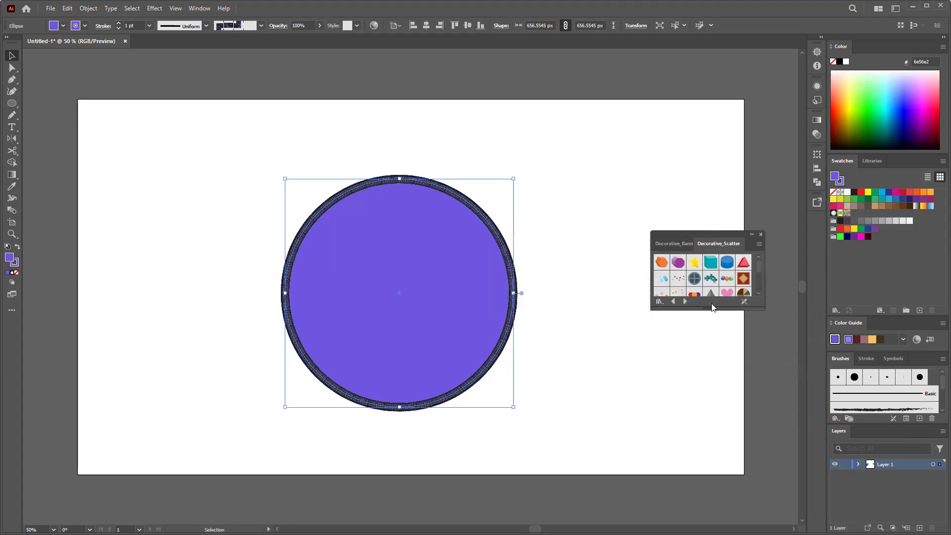
left_click_drag(704, 309, 706, 394)
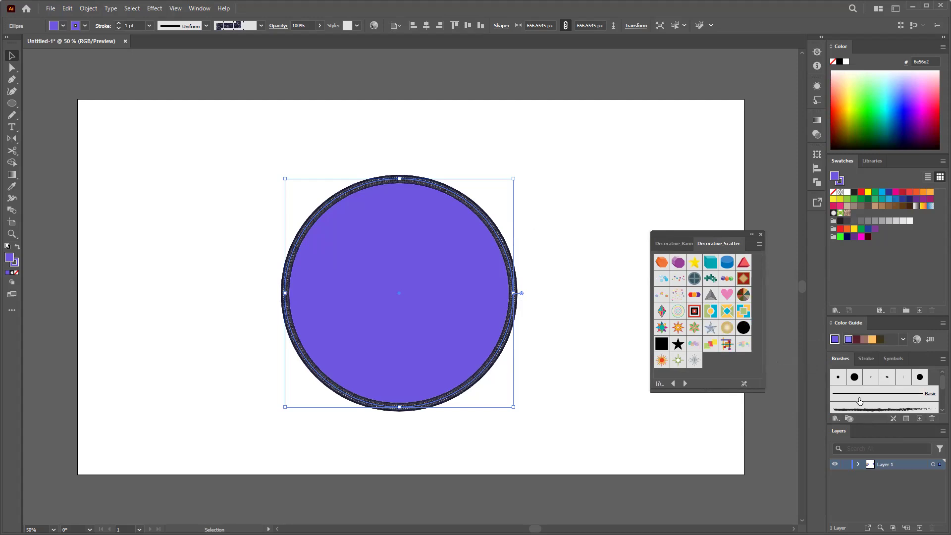
Try several scatter brushes on the circle's outline, including Hearts and Star 3, and settle on Star 2.
left_click(728, 295)
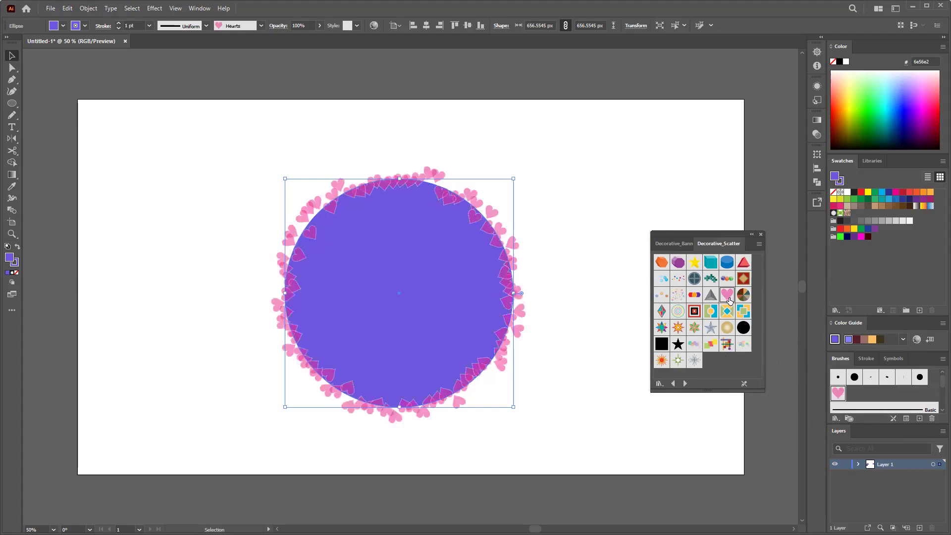
left_click(694, 312)
left_click(695, 328)
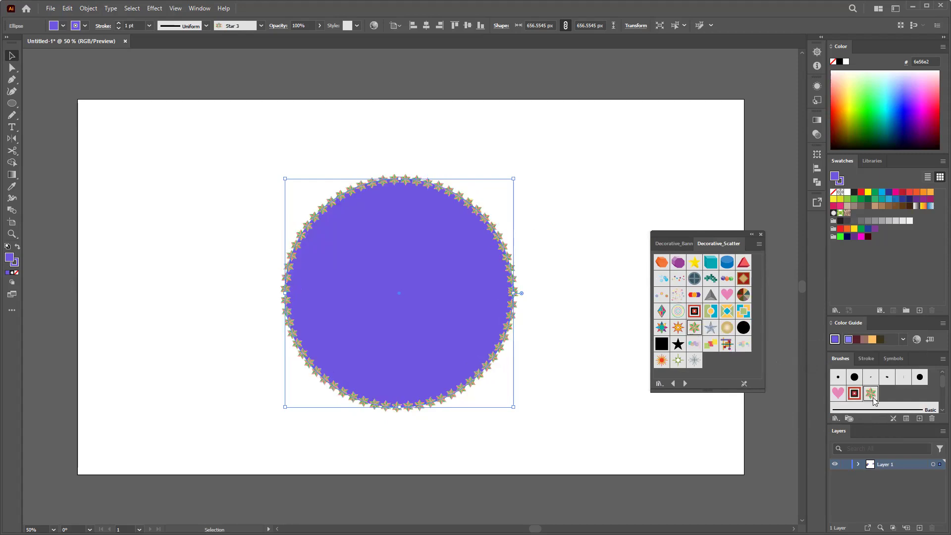
left_click(677, 329)
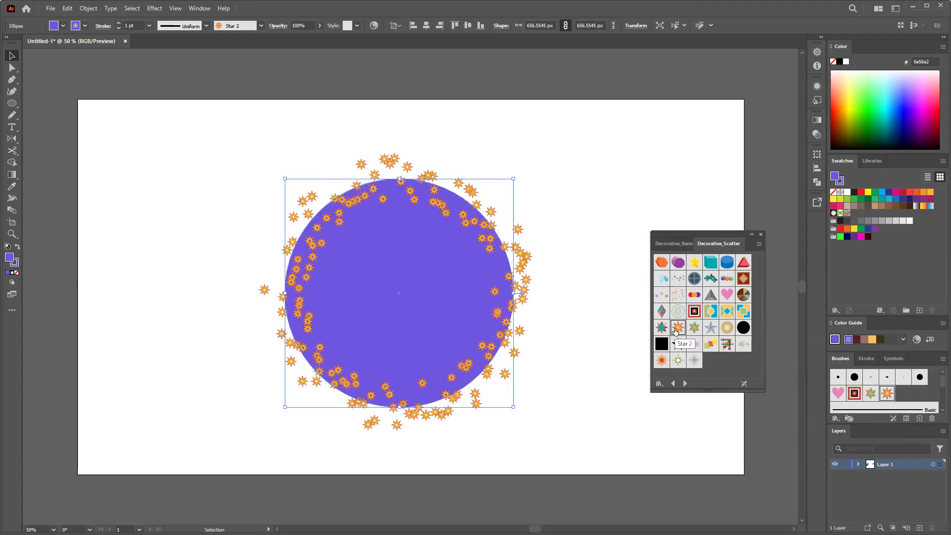
left_click(662, 311)
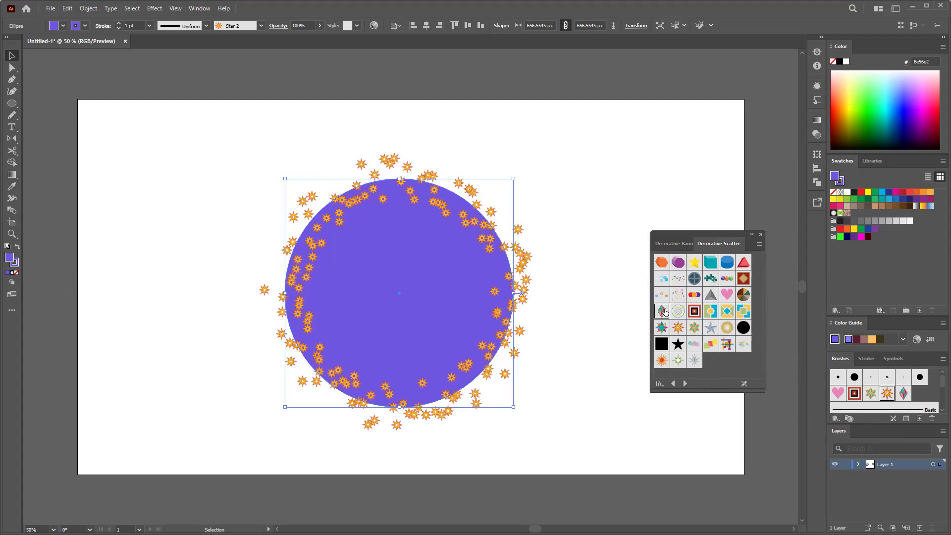
left_click(678, 328)
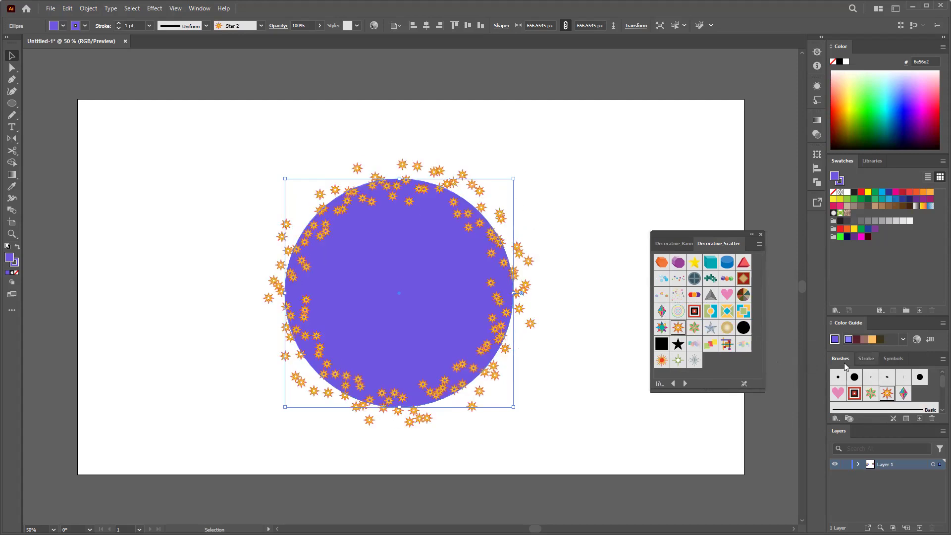
Reduce the stroke weight of the circle's Star 2 outline to 0.25 pt.
left_click(869, 362)
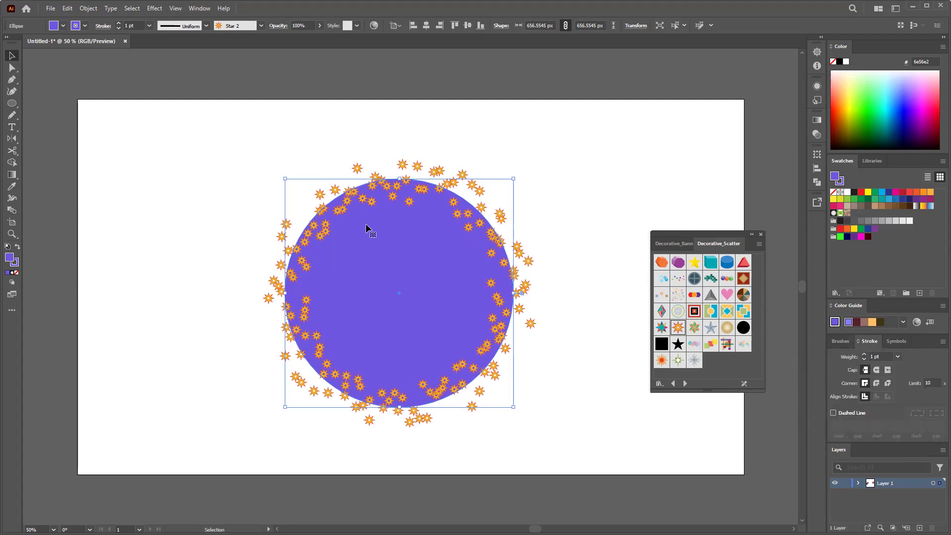
left_click(864, 361)
left_click(864, 360)
left_click(864, 361)
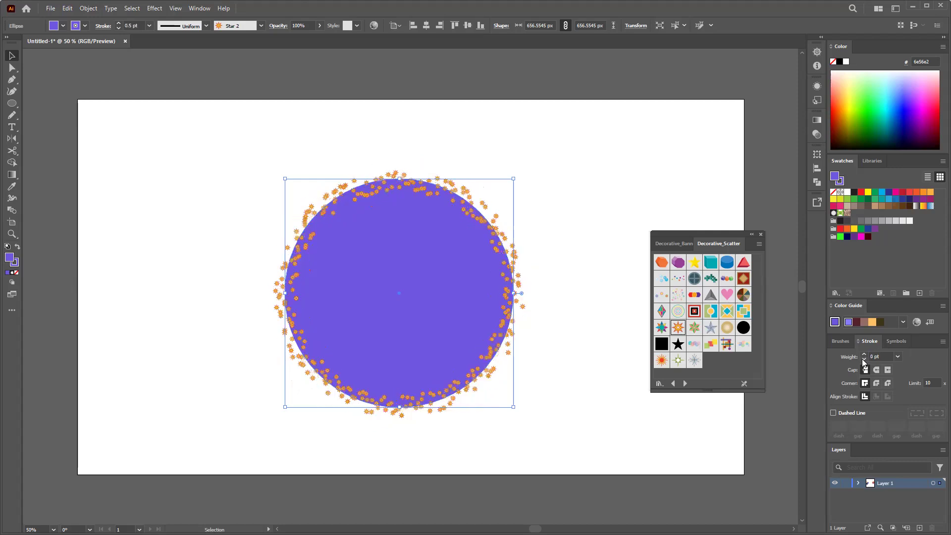
left_click(864, 360)
left_click(863, 354)
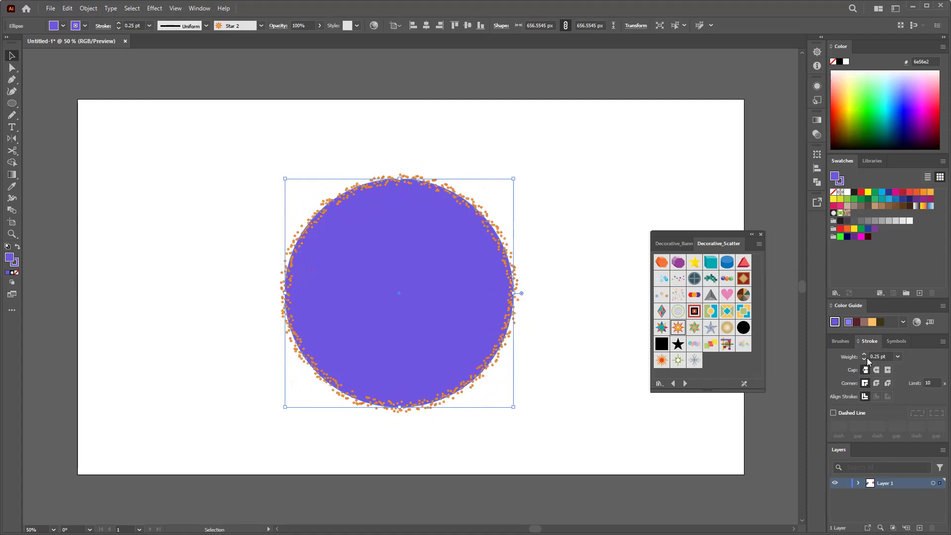
Raise the stroke weight of the circle's Star 2 outline step by step to 3 pt.
left_click(865, 354)
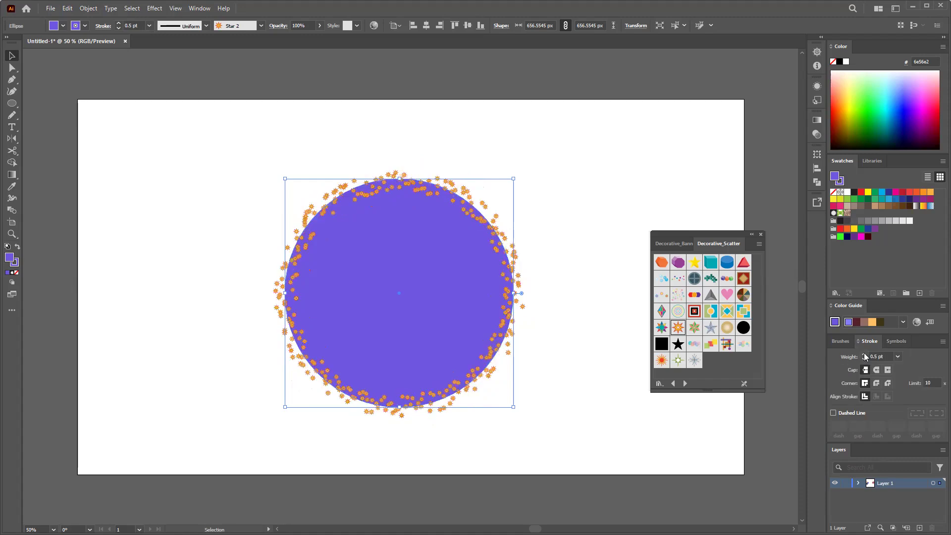
left_click(864, 352)
left_click(864, 353)
left_click(864, 353)
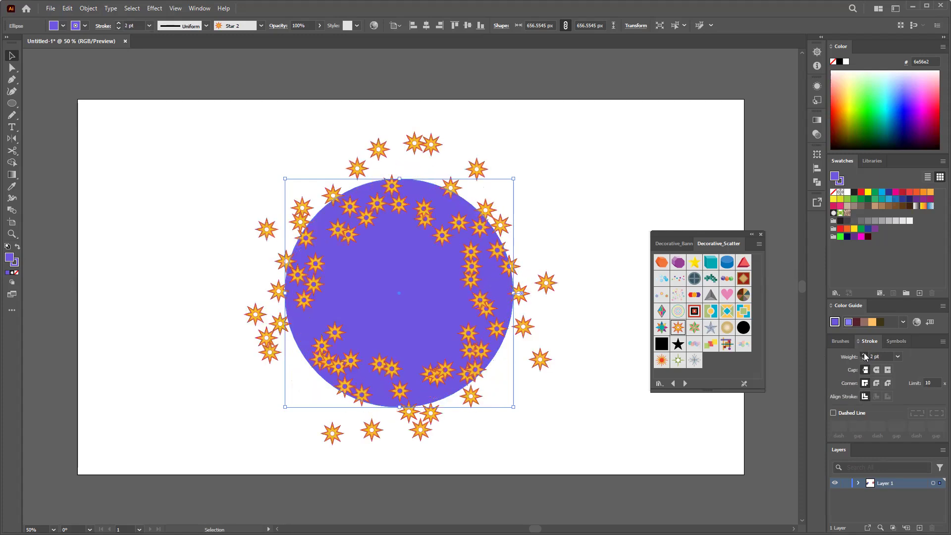
left_click(864, 353)
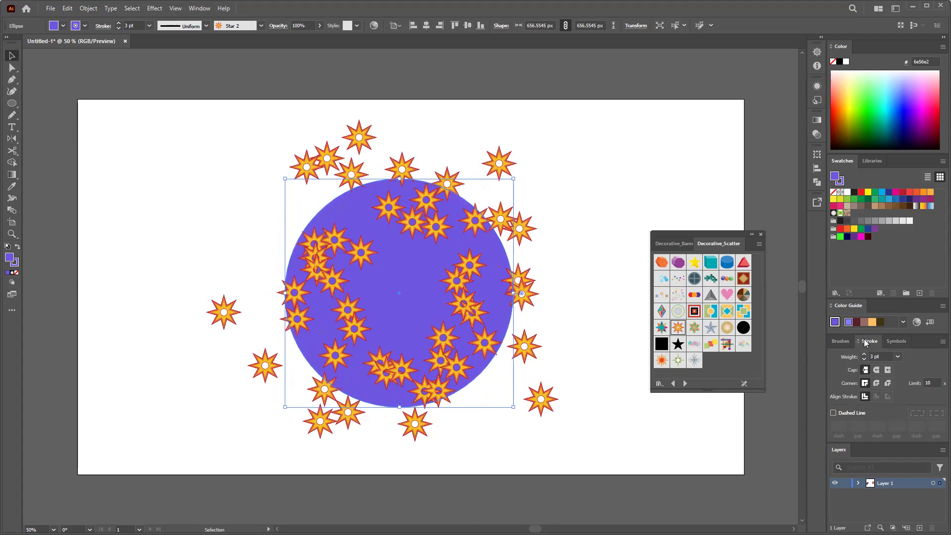
Set the circle's stroke weight to 1 pt and apply the Star 4 scatter brush to its outline.
left_click(865, 359)
left_click(711, 328)
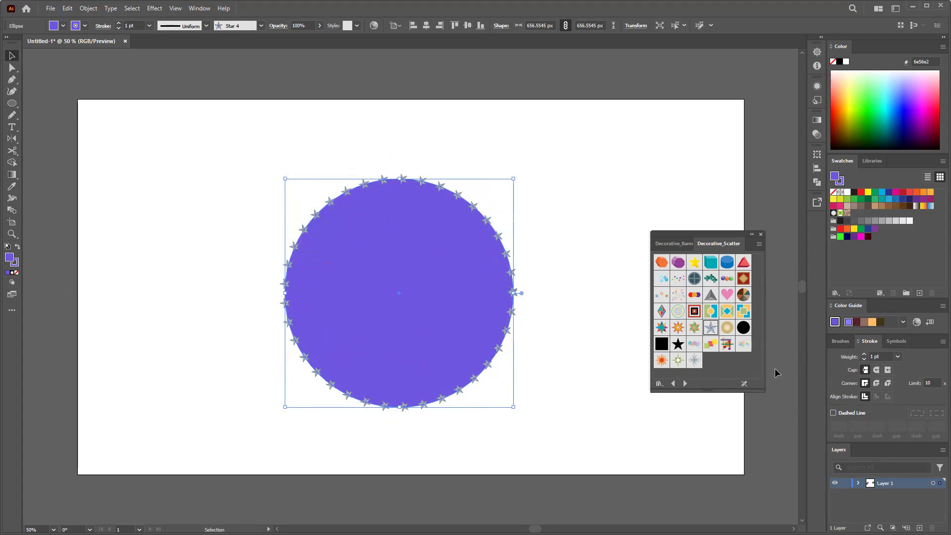
Open the Elegant Curl & Floral Brush Set library and look through its brushes.
left_click(842, 341)
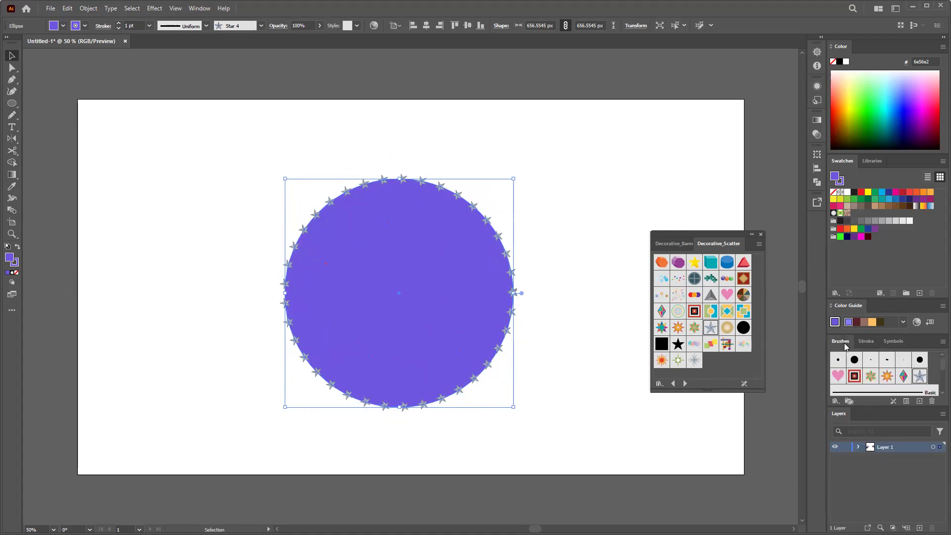
scroll(888, 393, "down", 3)
left_click(836, 401)
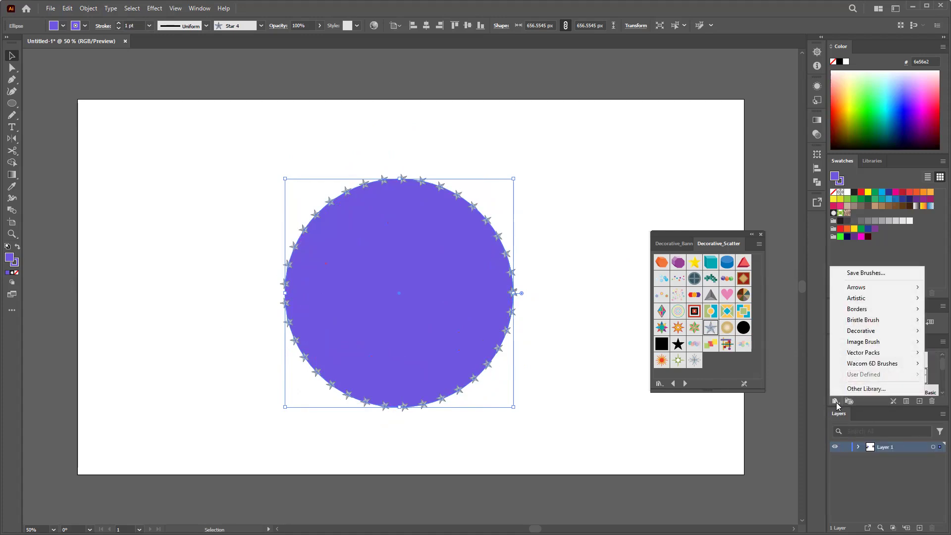
mouse_move(872, 336)
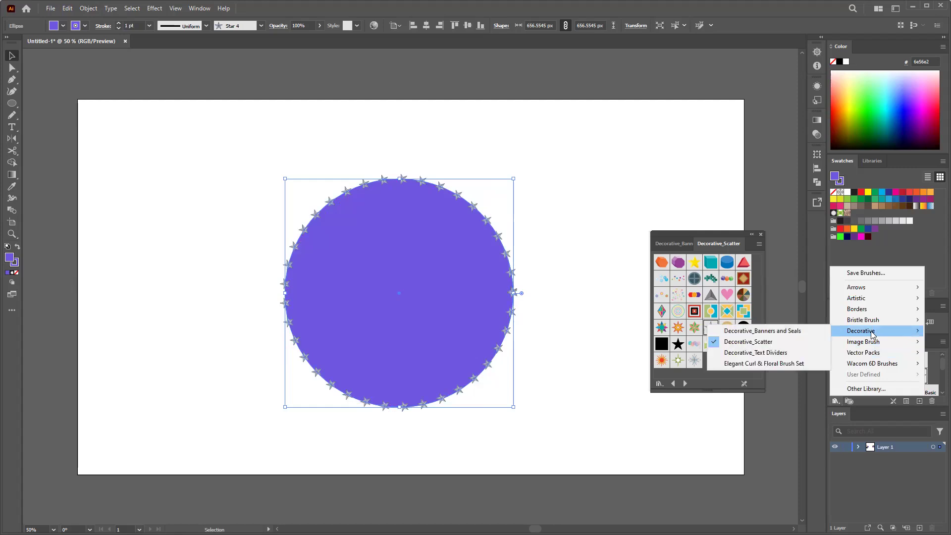
left_click(792, 363)
scroll(721, 362, "down", 3)
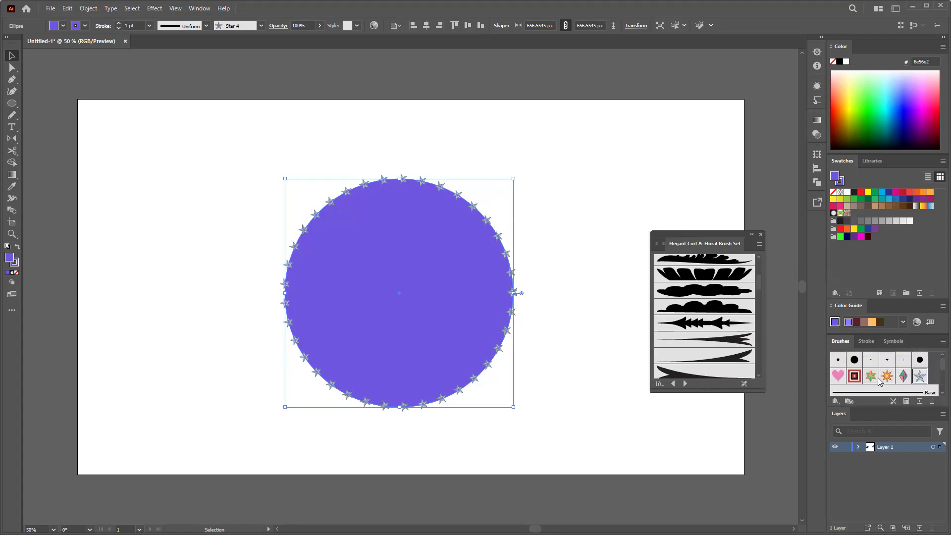
Open the Borders_Geometric brush library, look through its patterns and close the brush libraries.
left_click(837, 400)
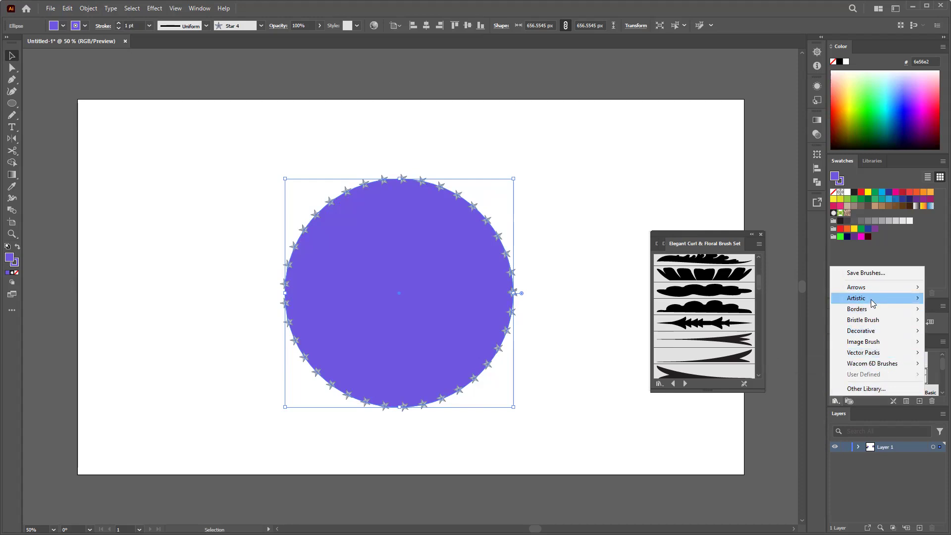
mouse_move(871, 308)
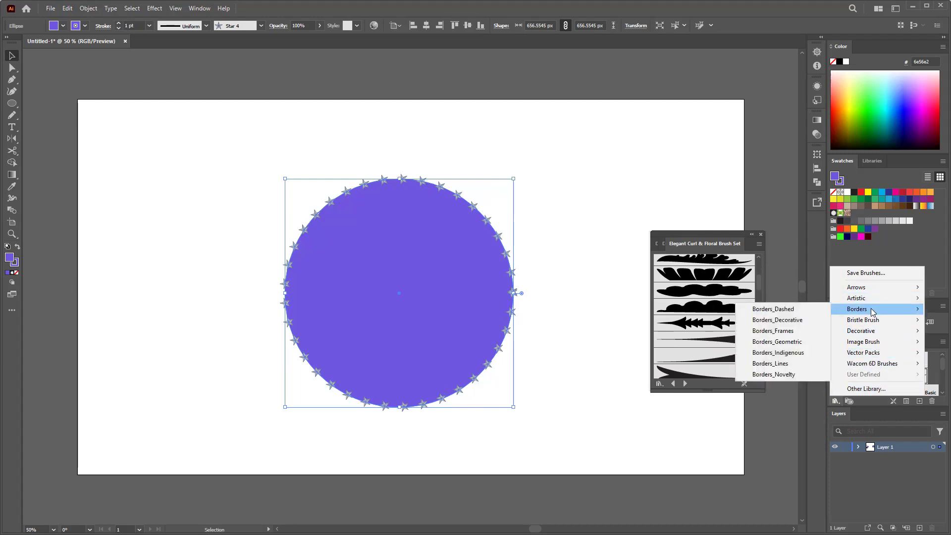
left_click(806, 345)
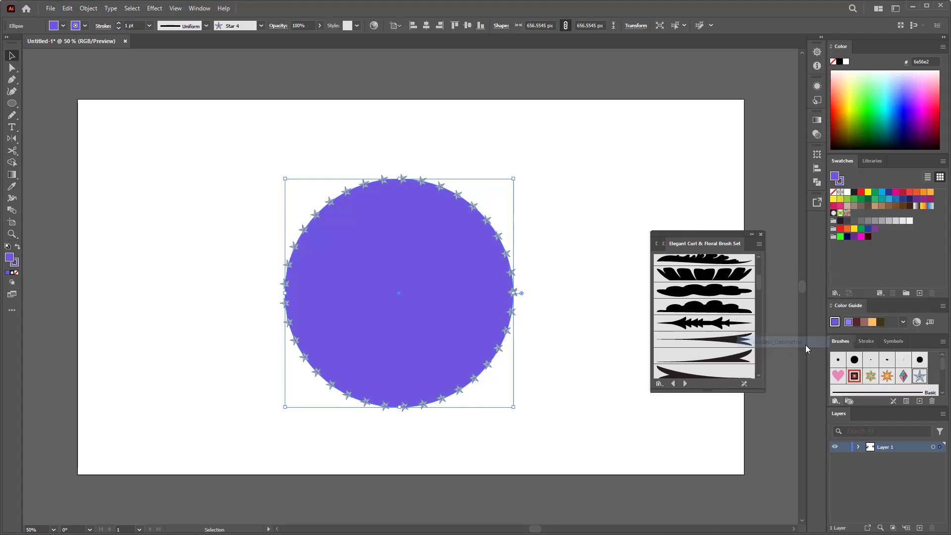
scroll(693, 337, "down", 3)
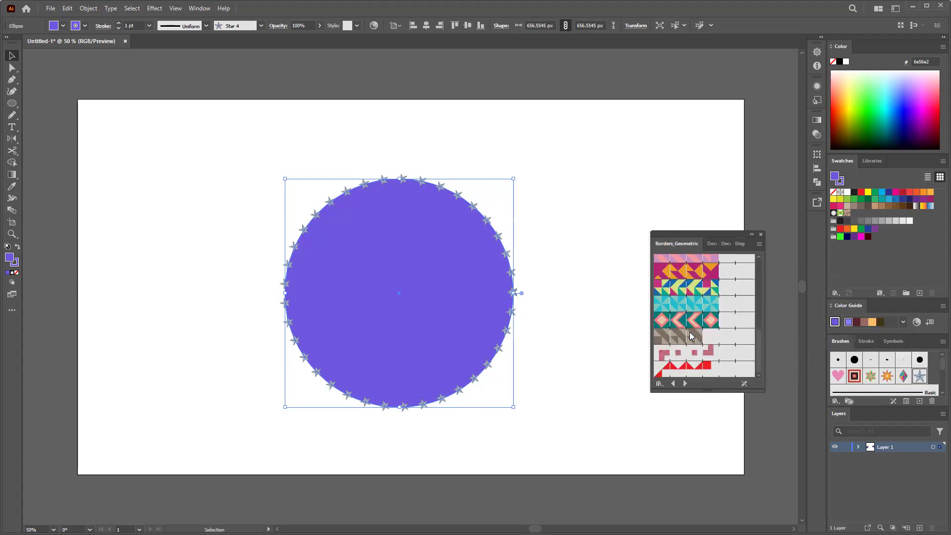
scroll(692, 337, "up", 5)
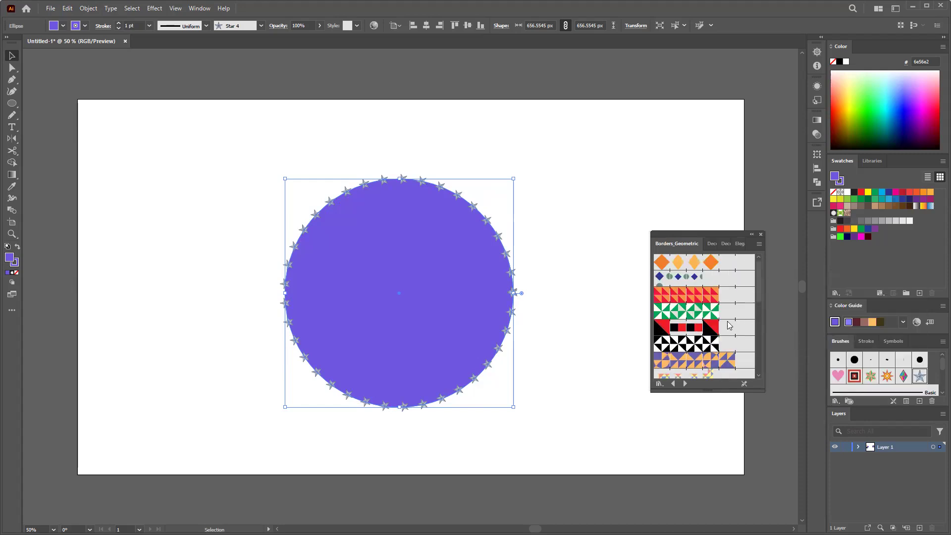
left_click(761, 235)
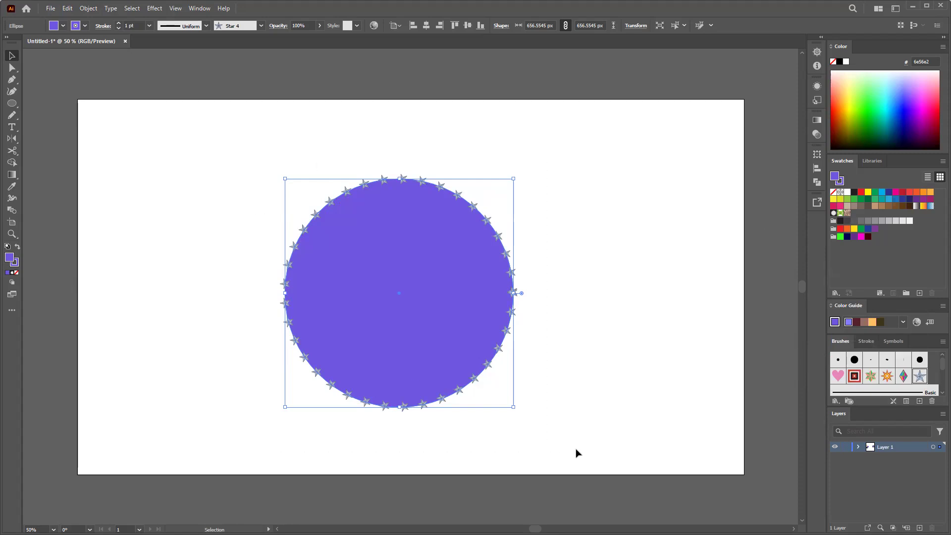
Delete the star-edged circle and draw a new one about 510 px in diameter with the Ellipse tool.
key("Delete")
left_click(11, 103)
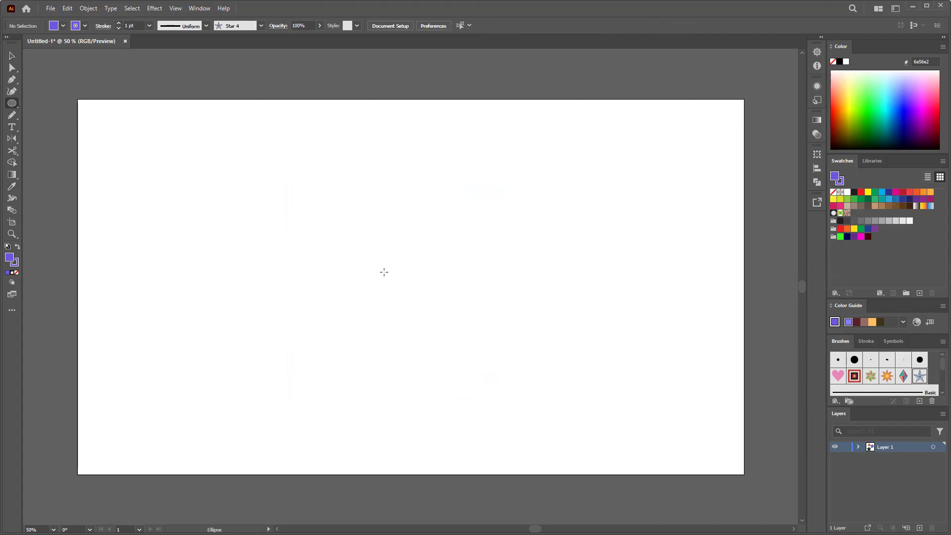
left_click_drag(345, 217, 434, 302)
Move the new violet circle to a position slightly left of the artboard's centre.
key("v")
left_click_drag(389, 275, 424, 307)
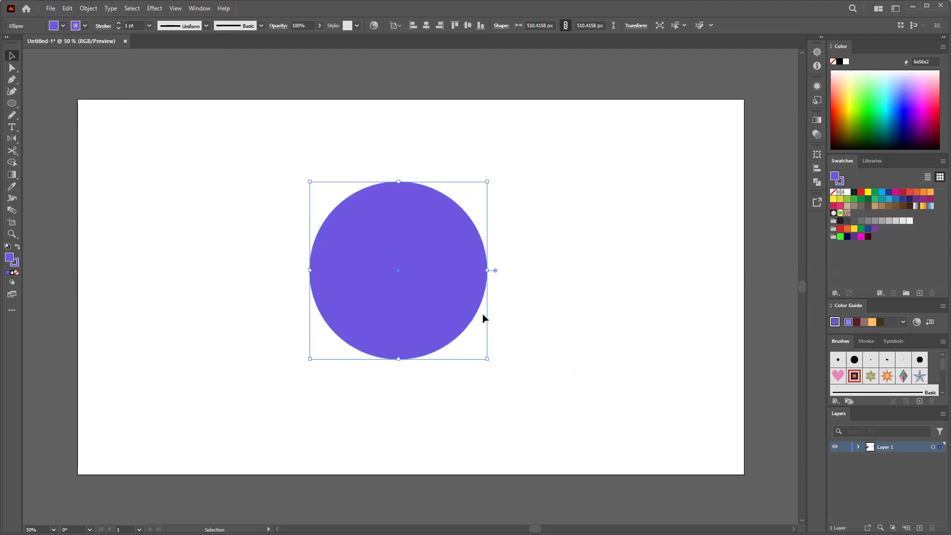
left_click_drag(417, 308, 386, 318)
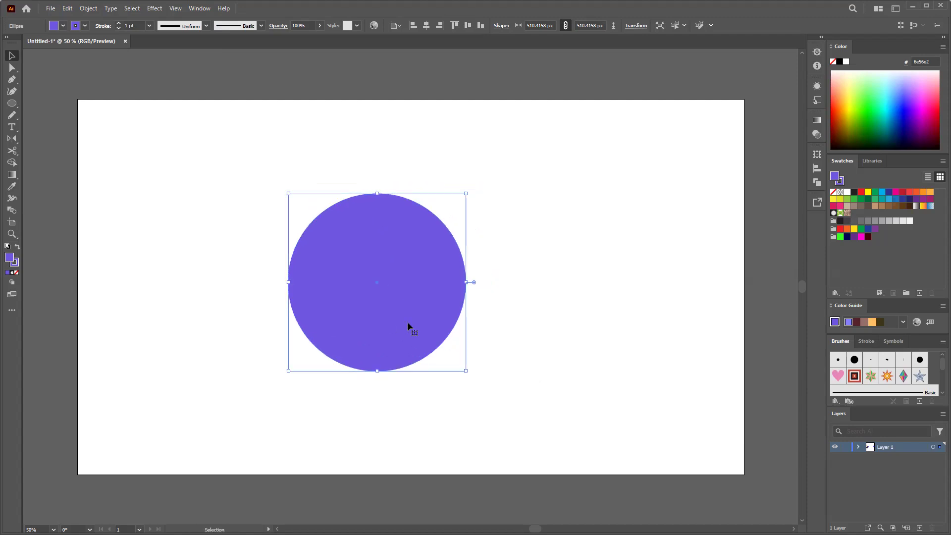
Enlarge the violet circle to about 588 px and add a concentric copy scaled down to about 368 px.
left_click_drag(466, 194, 550, 182)
key("a")
key("v")
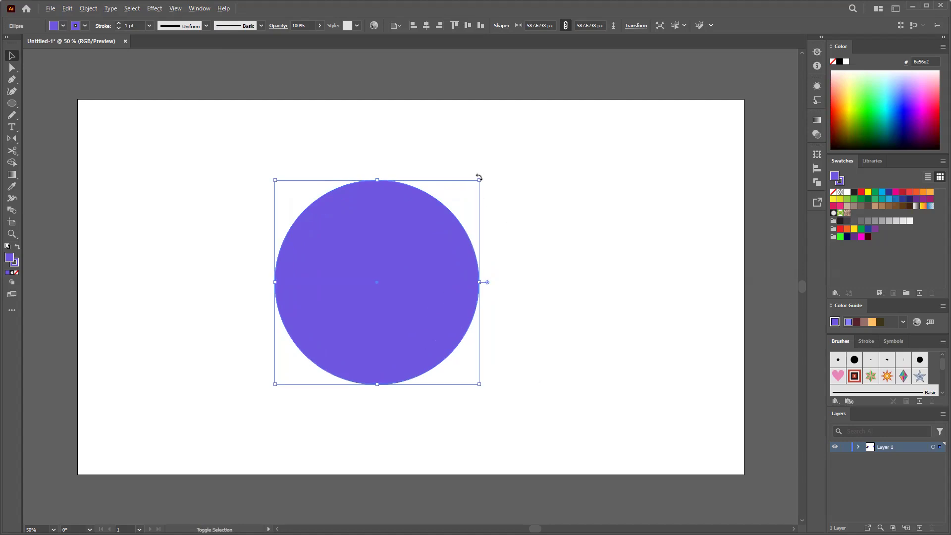
left_click_drag(481, 181, 441, 214)
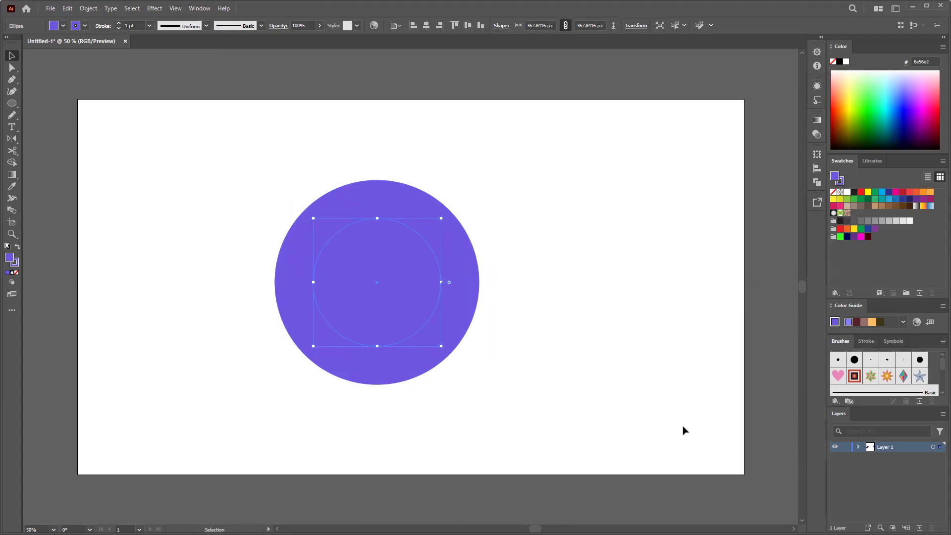
Select both concentric violet circles and delete them from the artboard.
left_click_drag(234, 168, 539, 399)
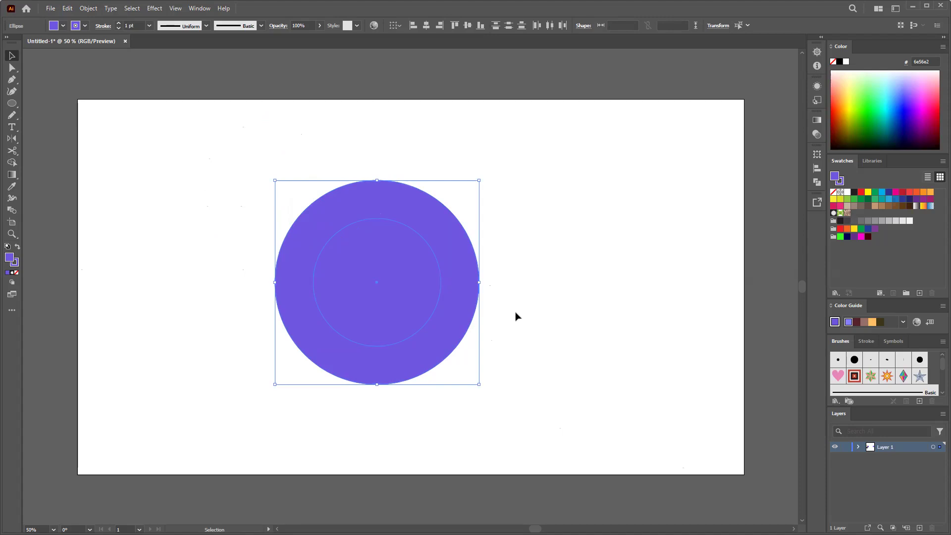
left_click_drag(246, 165, 512, 390)
key("Delete")
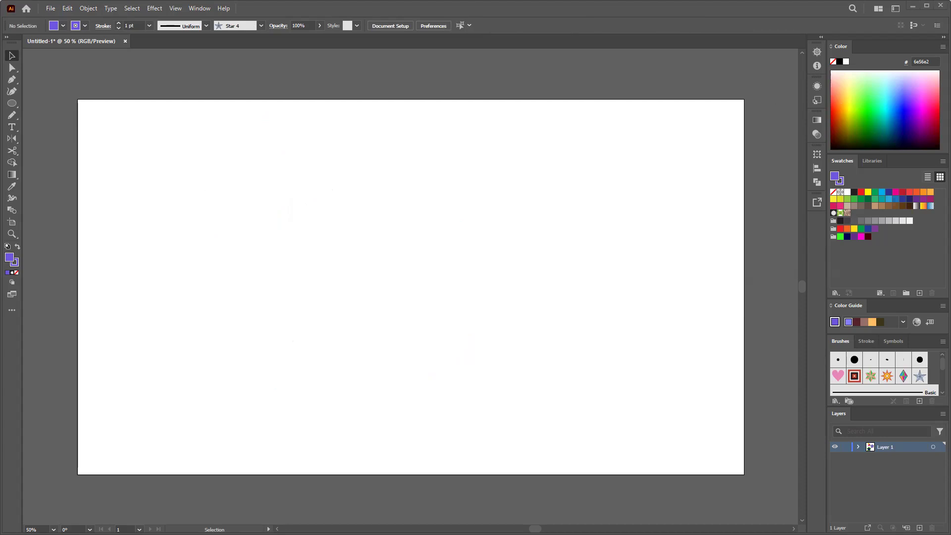
Check the Notepad lesson outline, switch to Chrome and search Google Images for "chrome", previewing the Chrome Story logo.
key("alt+Tab")
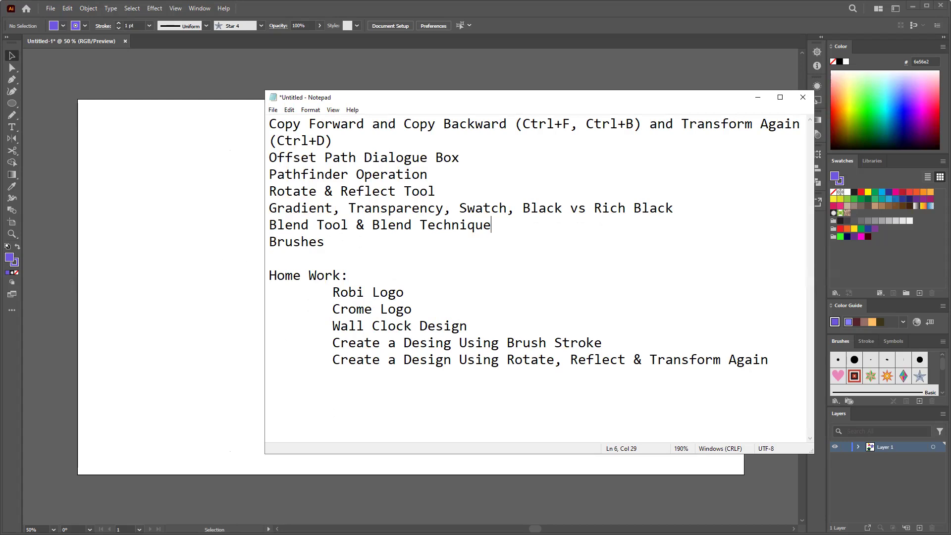
key("alt+Tab")
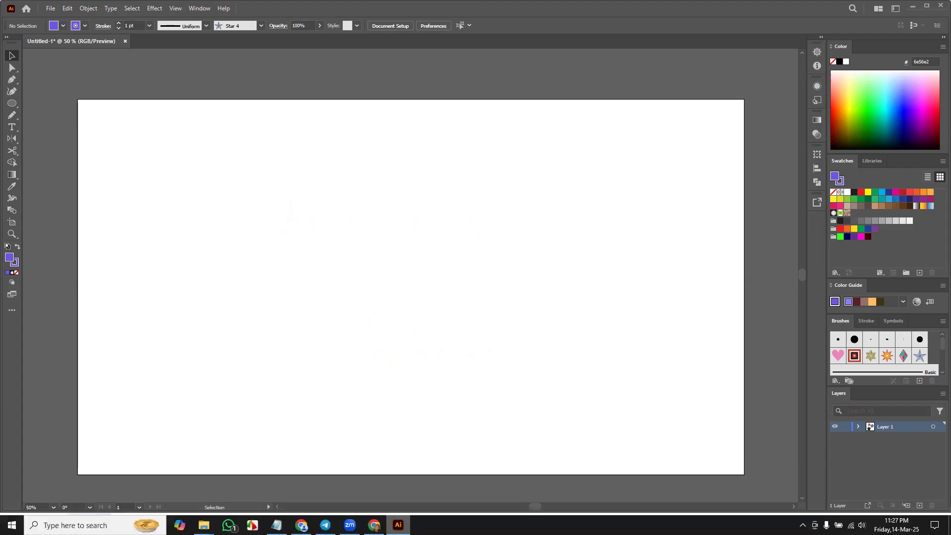
left_click(301, 525)
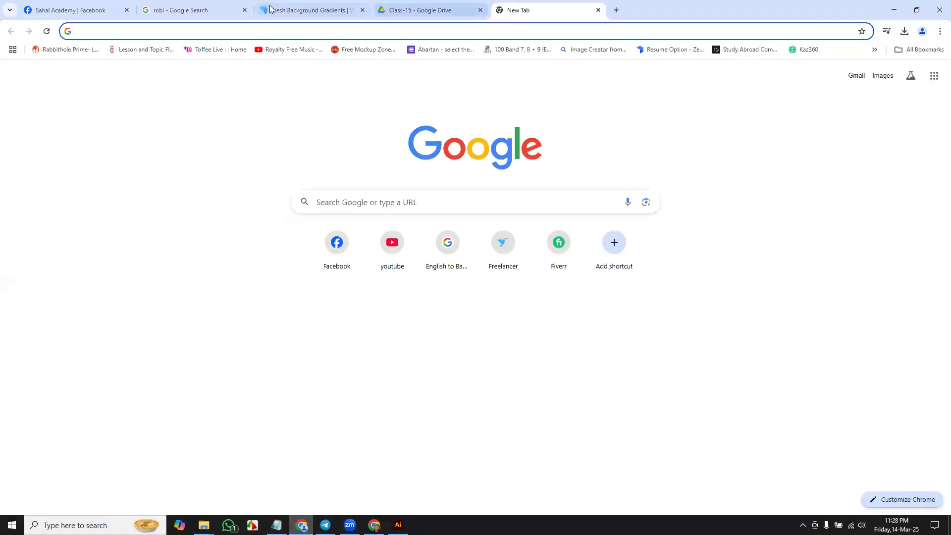
left_click(218, 32)
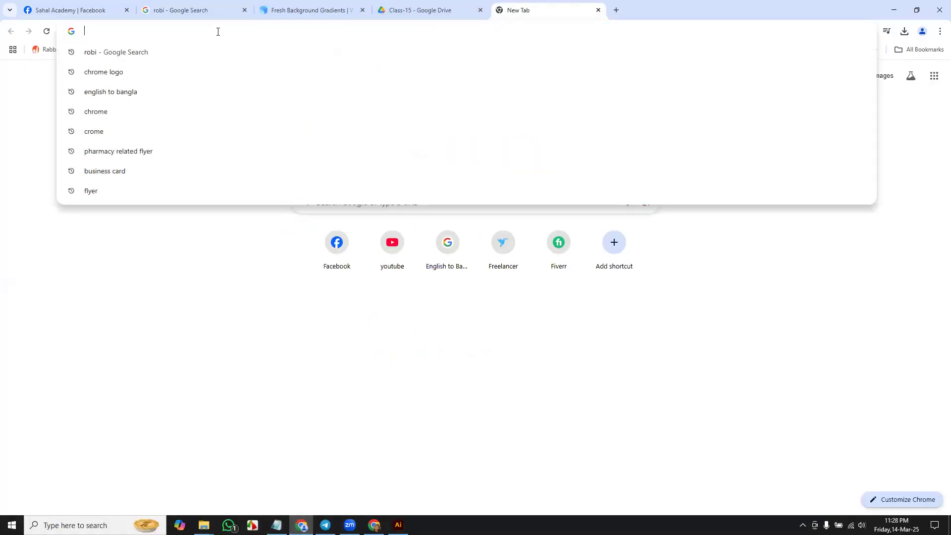
type("chrome")
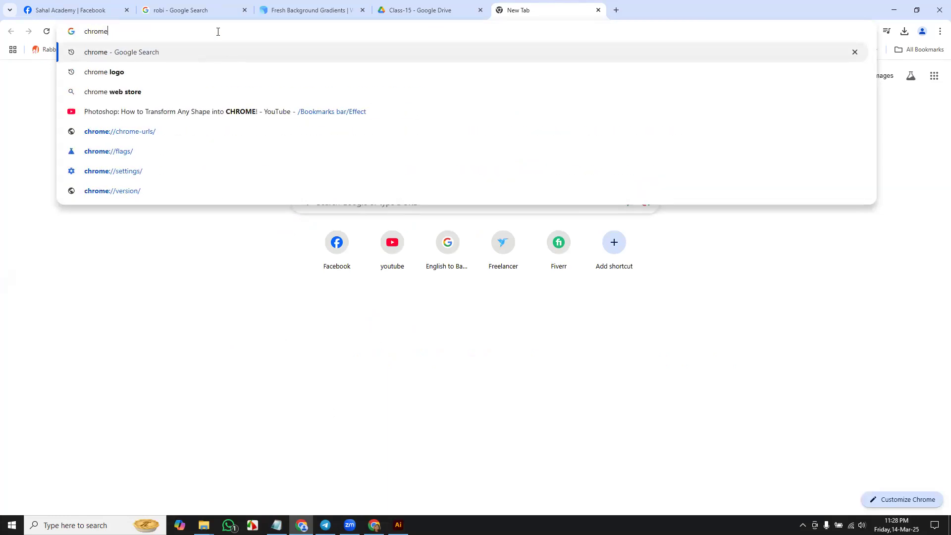
key("Return")
left_click(141, 118)
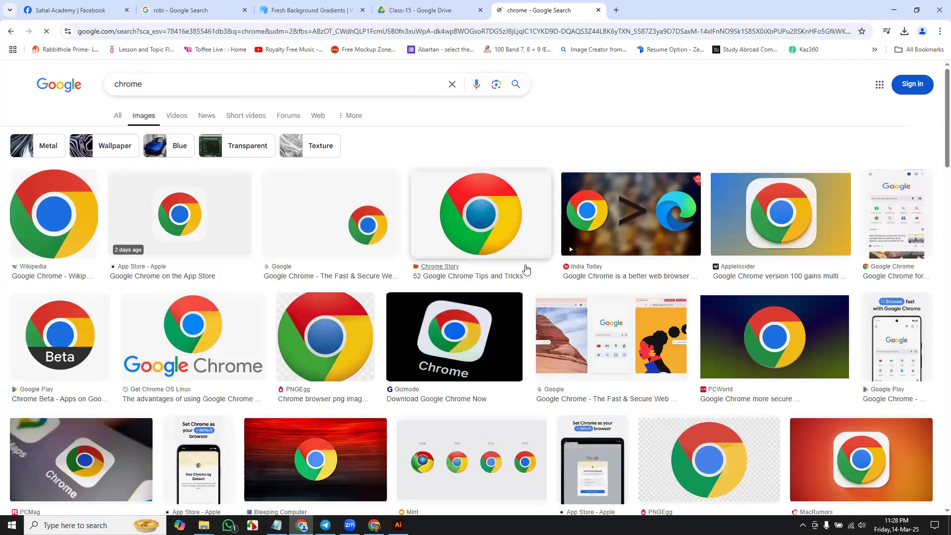
left_click(498, 242)
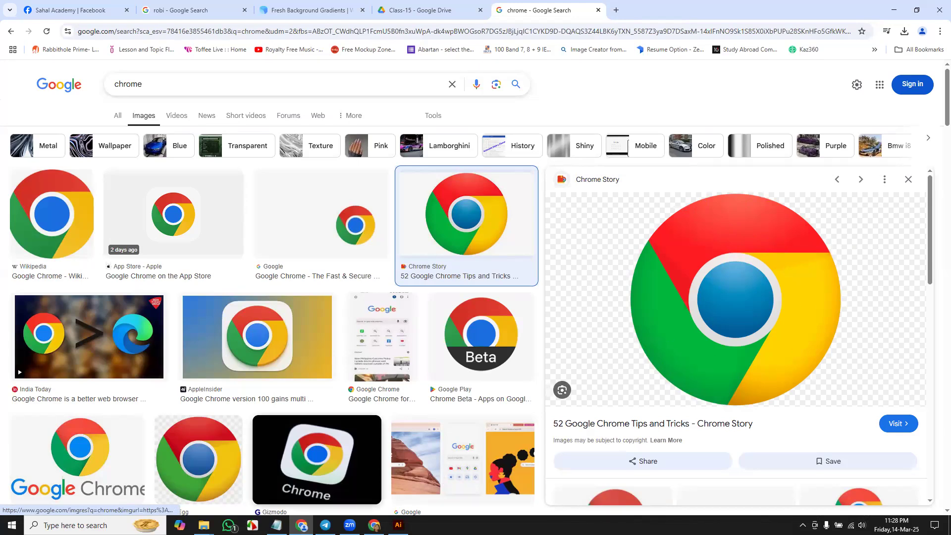
Open the Windows Calculator and divide 360 by 3 to get the rotation angle of the logo's segments.
left_click(99, 526)
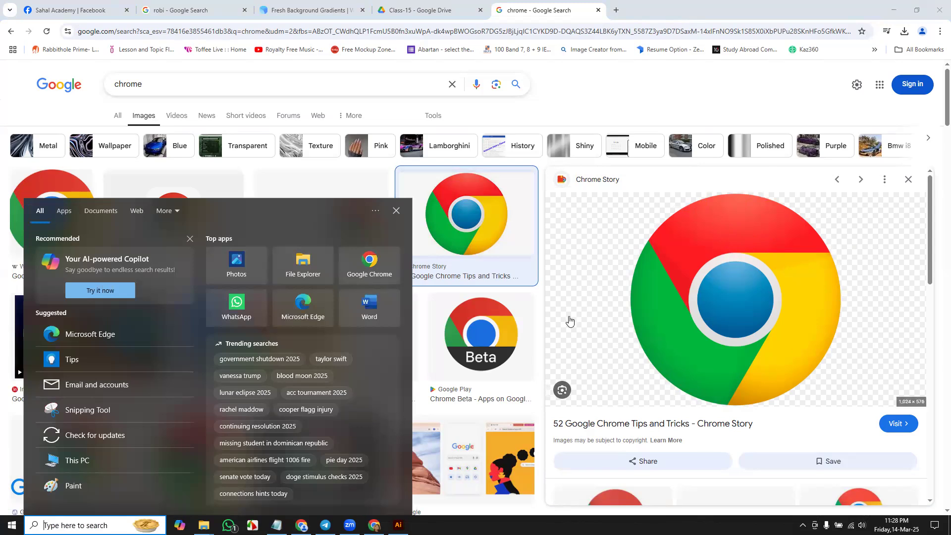
type("cal")
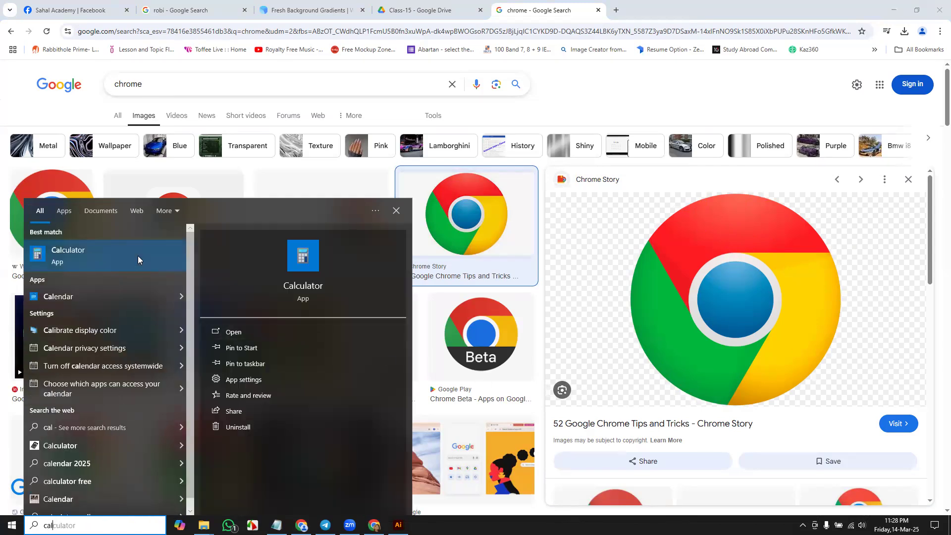
left_click(99, 255)
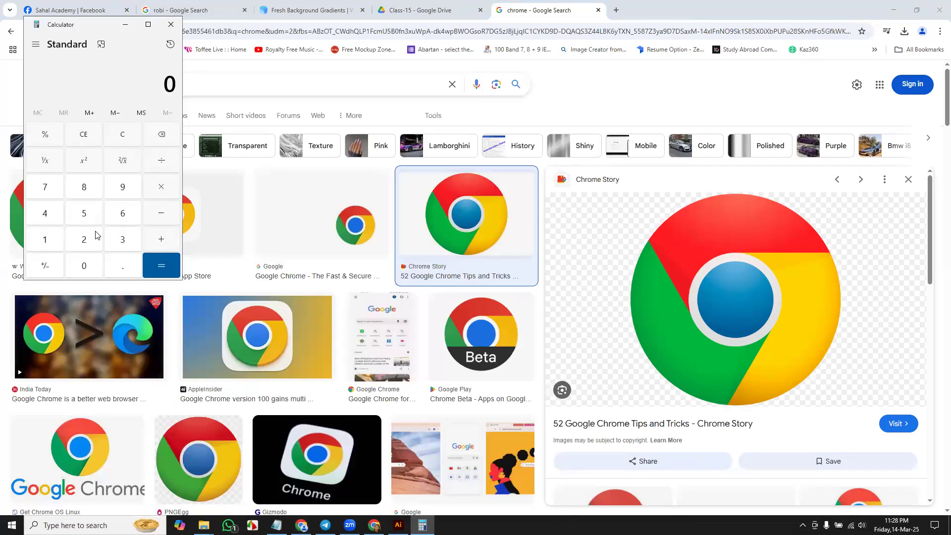
left_click(119, 240)
left_click(134, 213)
left_click(89, 269)
left_click(162, 161)
type("3")
left_click(157, 270)
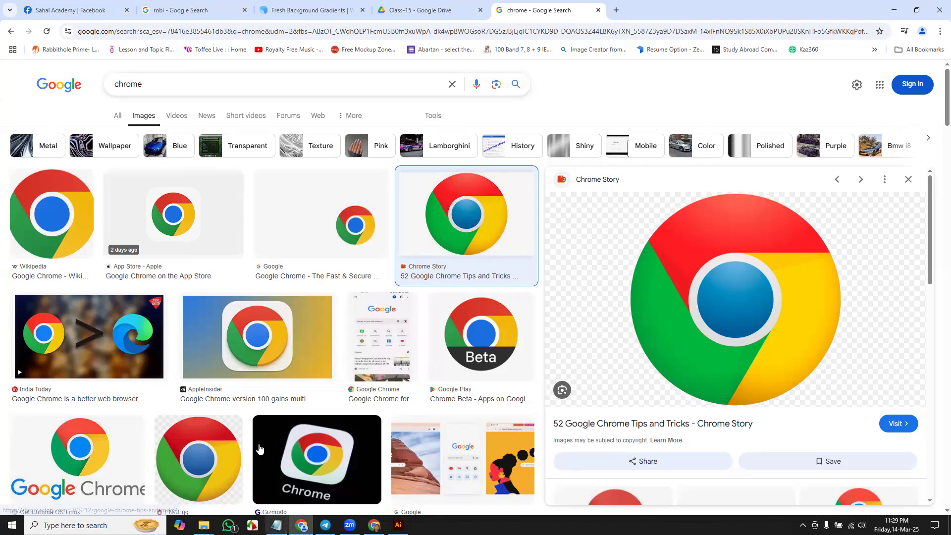
Switch to the Notepad outline over Illustrator, review the Brush Stroke and Rotate, Reflect & Transform Again homework lines, and minimise it.
left_click(398, 524)
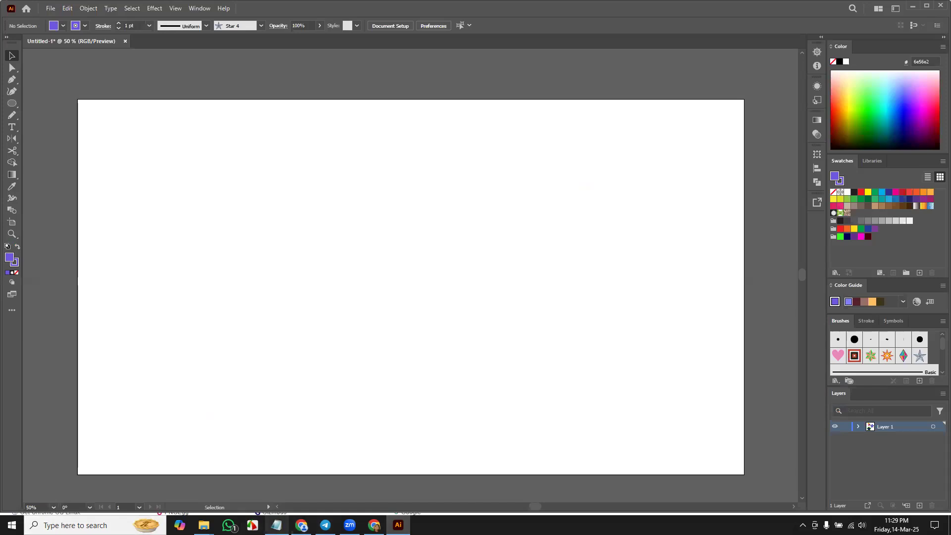
left_click(276, 525)
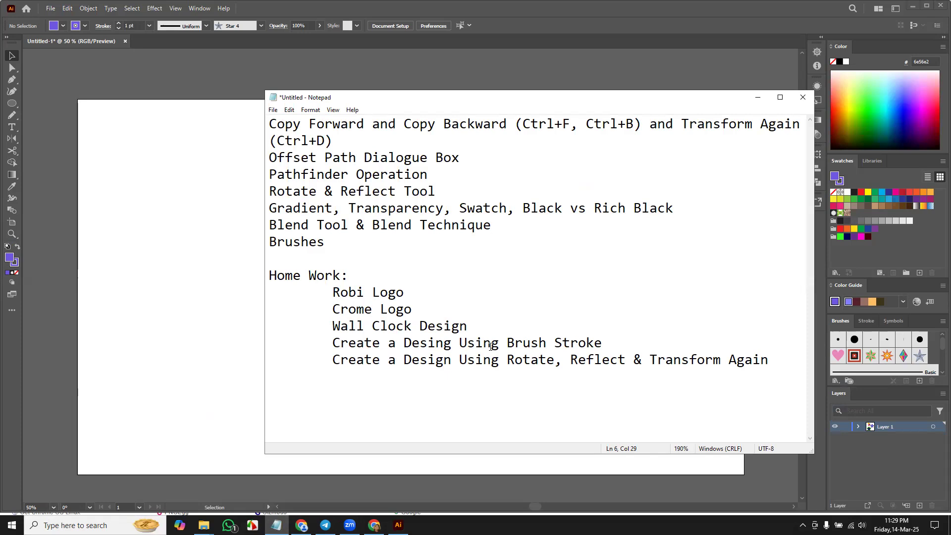
left_click_drag(611, 343, 331, 343)
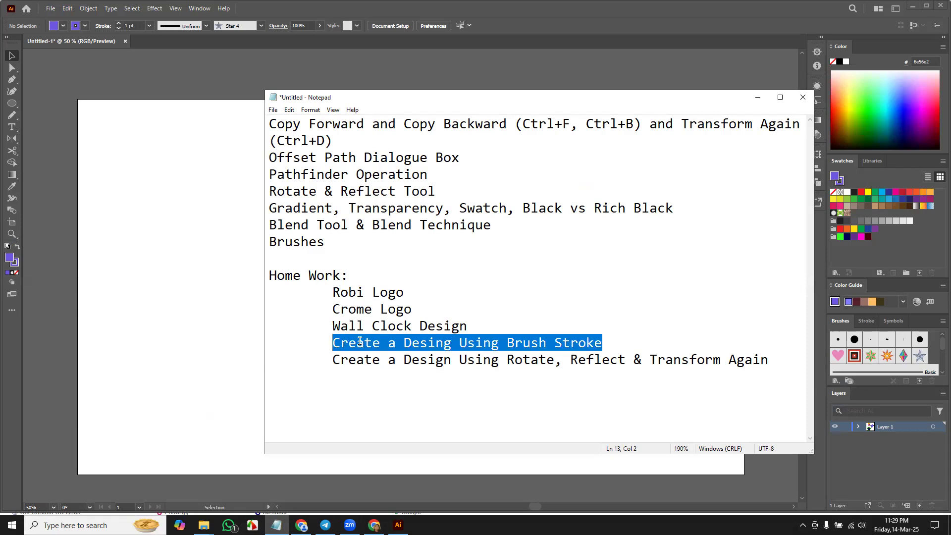
left_click(620, 344)
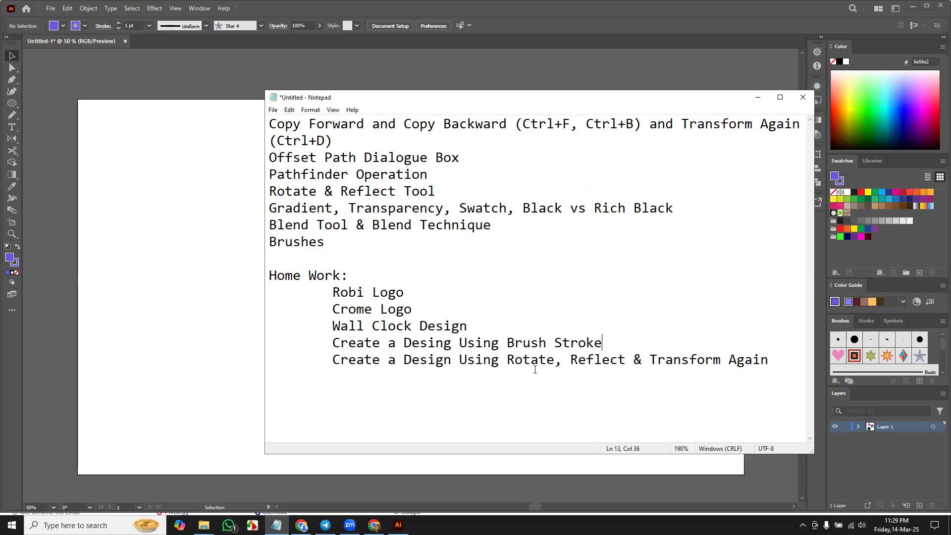
left_click_drag(331, 360, 723, 369)
left_click(771, 364)
left_click_drag(651, 360, 771, 356)
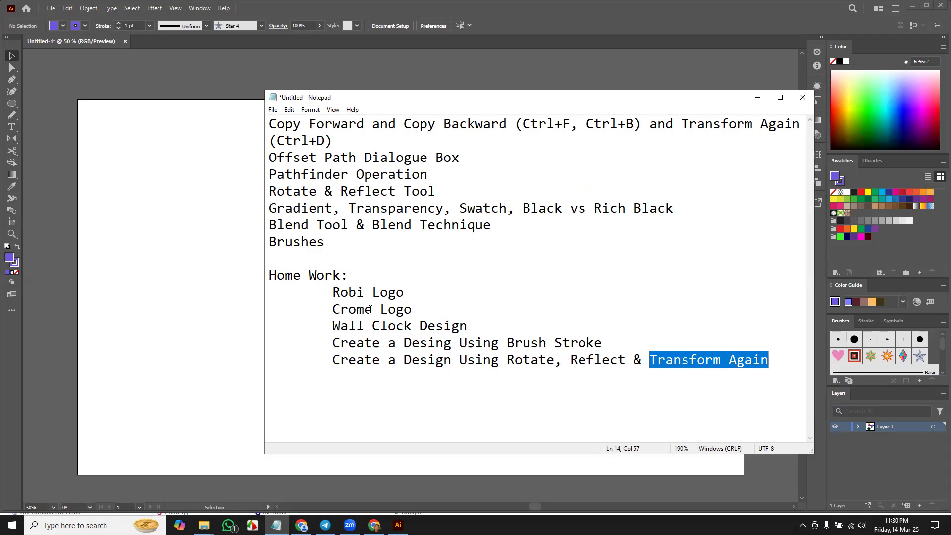
left_click(757, 97)
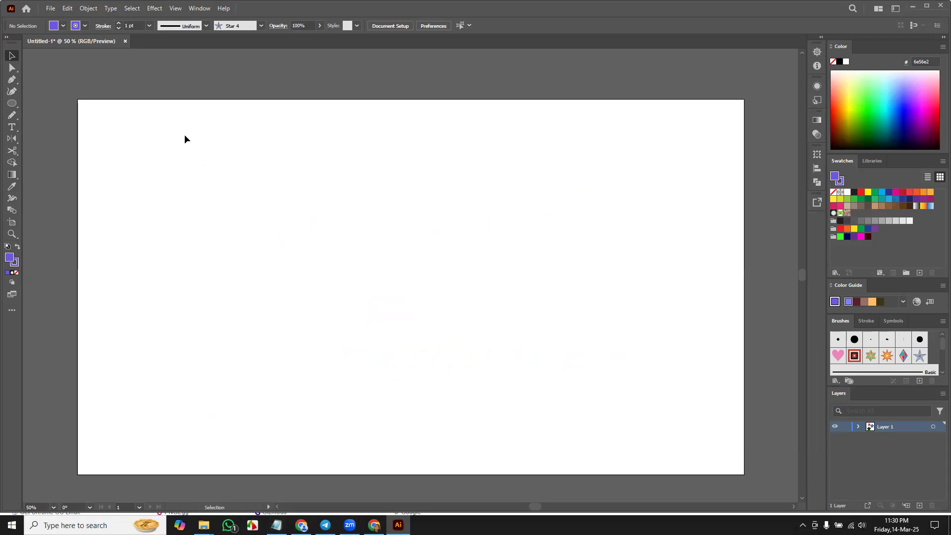
Draw a circle about 610 px in diameter in the upper middle of the artboard with the Ellipse tool.
left_click(16, 106)
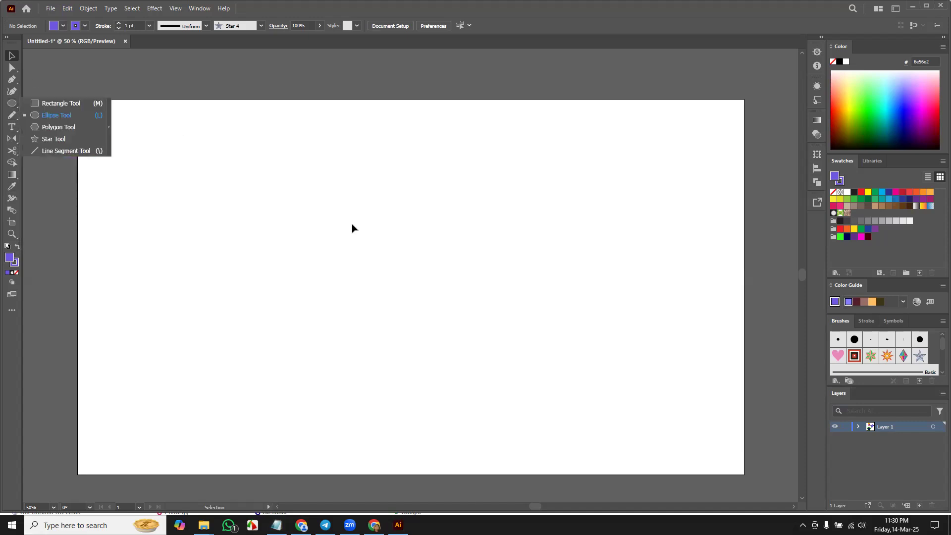
left_click(13, 104)
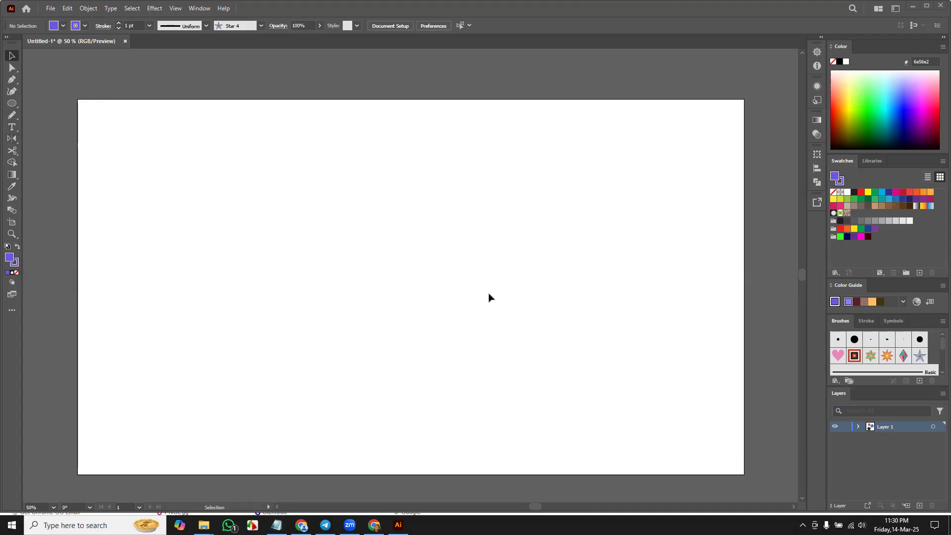
left_click(12, 103)
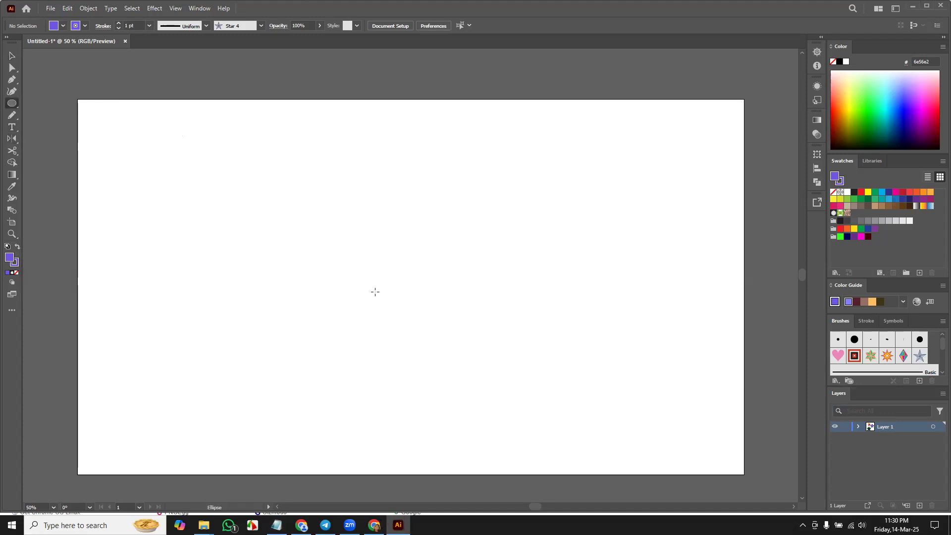
left_click_drag(376, 245, 467, 351)
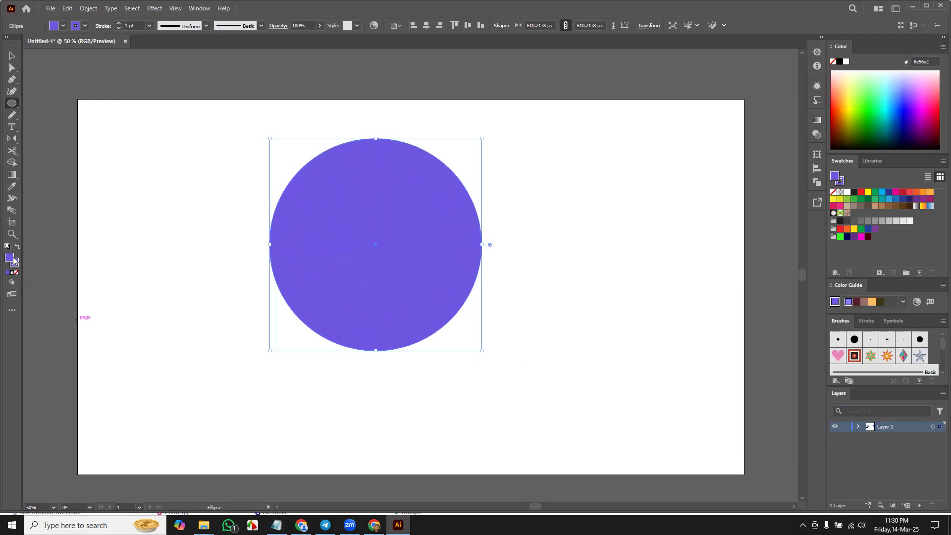
Fill the new circle with the white-to-black linear gradient preset.
left_click(12, 177)
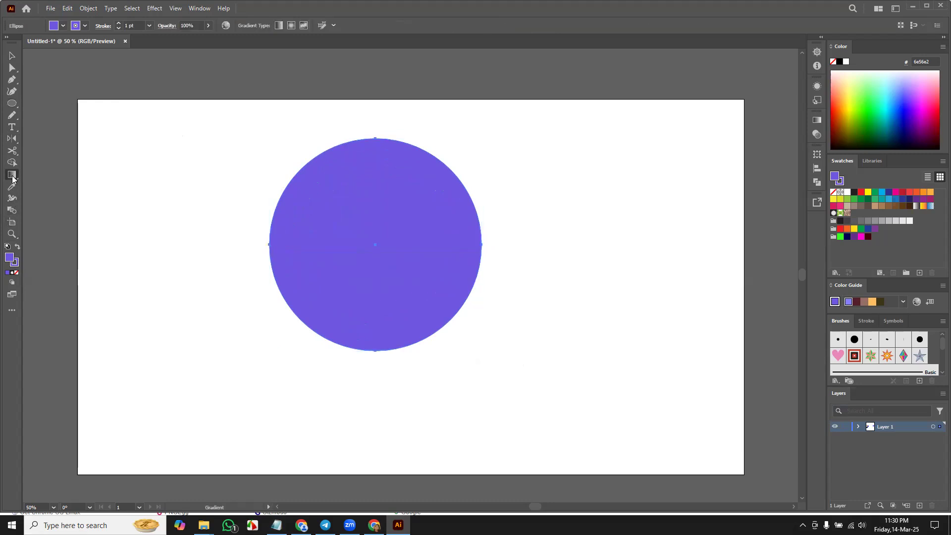
double_click(12, 177)
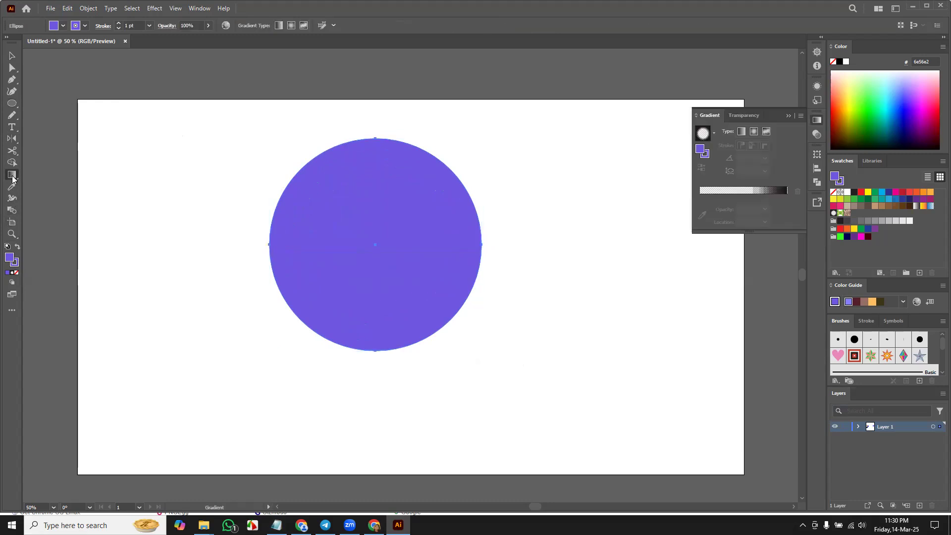
left_click(712, 135)
left_click(679, 150)
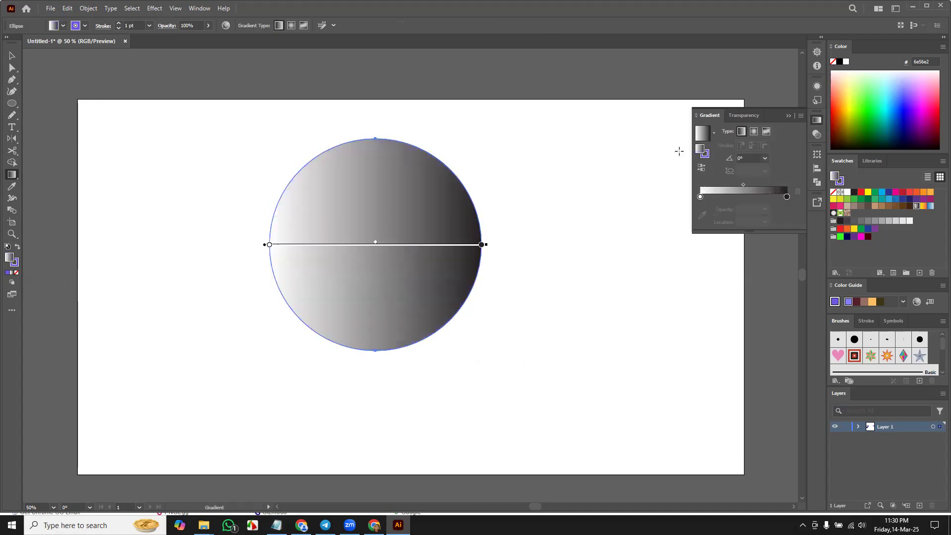
Add a concentric copy of the gradient circle scaled to about 562 px and reverse its gradient.
left_click(12, 55)
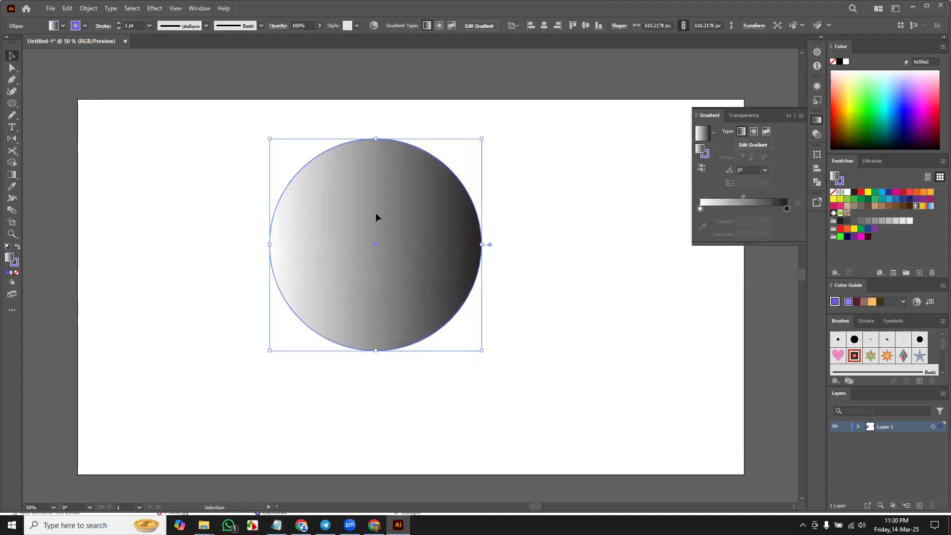
left_click(395, 281)
left_click_drag(482, 139, 469, 154)
left_click_drag(473, 151, 474, 147)
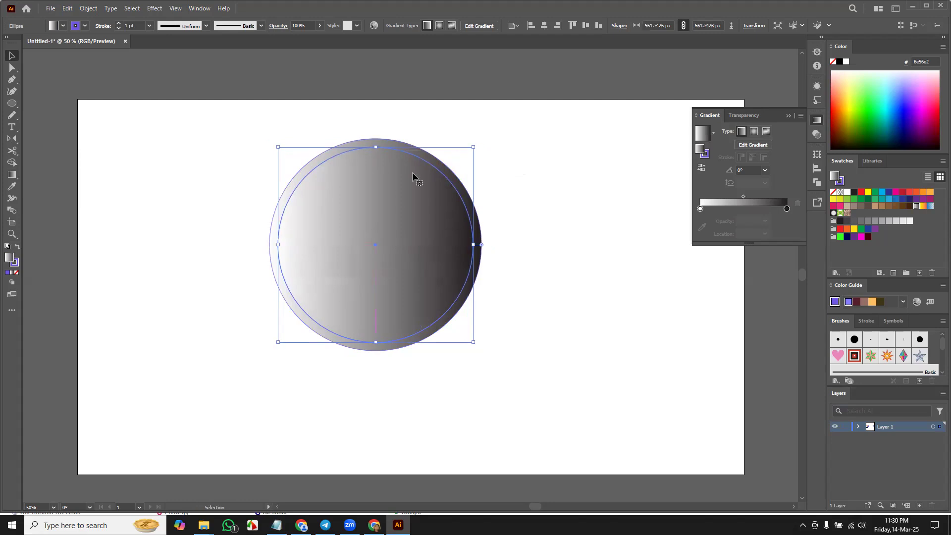
left_click(703, 173)
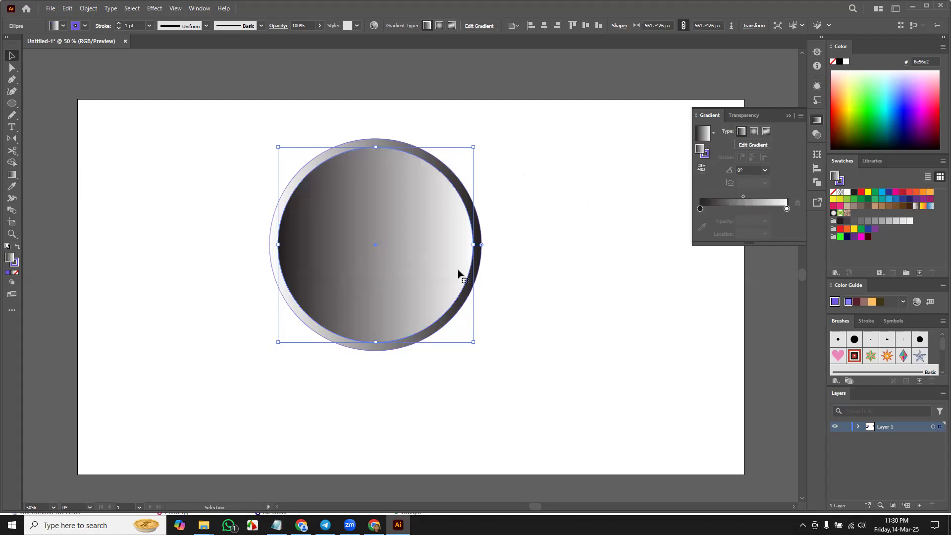
Add a third concentric circle copy scaled to about 528 px and reverse its gradient back to white-to-black.
key("a")
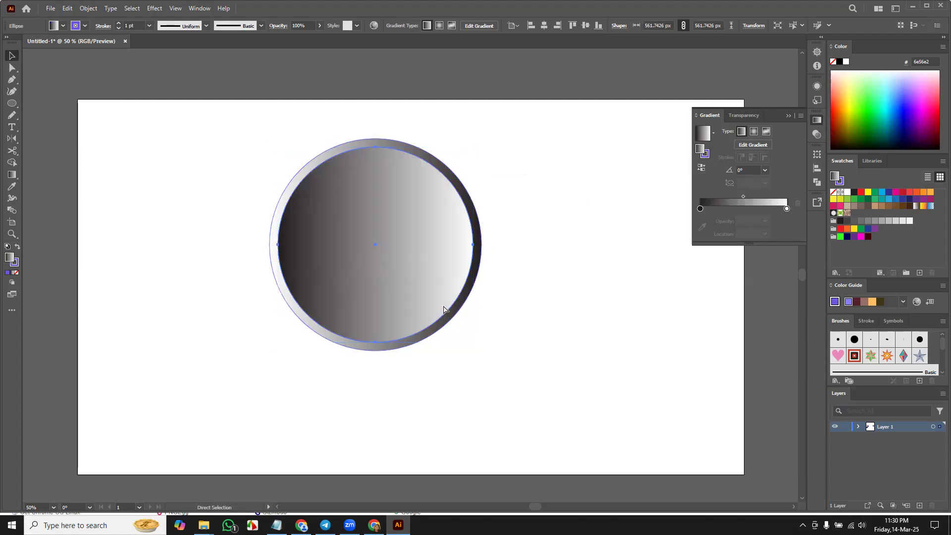
key("v")
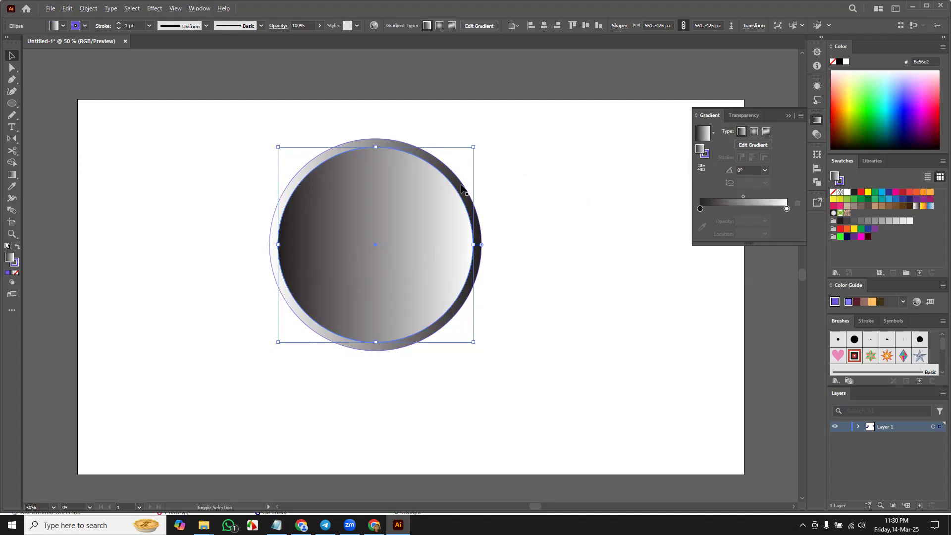
left_click_drag(472, 145, 467, 151)
left_click(702, 168)
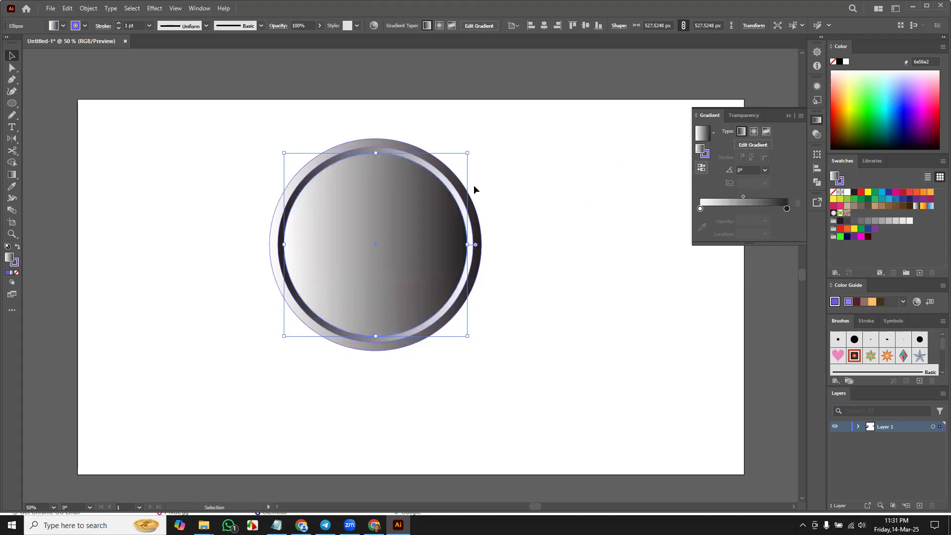
Move the three concentric gradient circles together to the middle of the artboard.
left_click_drag(188, 121, 520, 380)
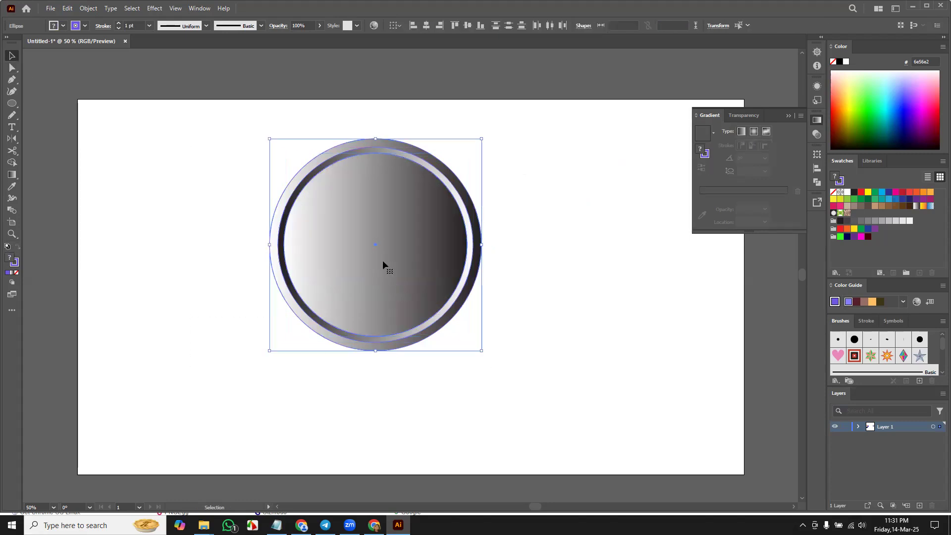
left_click_drag(411, 292, 446, 310)
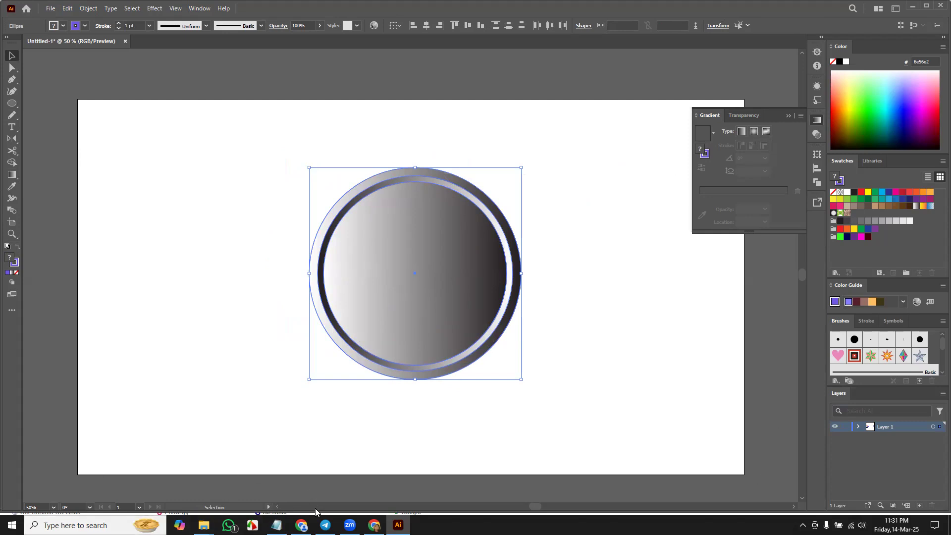
Show the rulers and place a horizontal and a vertical guide crossing at the circles' common centre.
left_click_drag(12, 103, 69, 103)
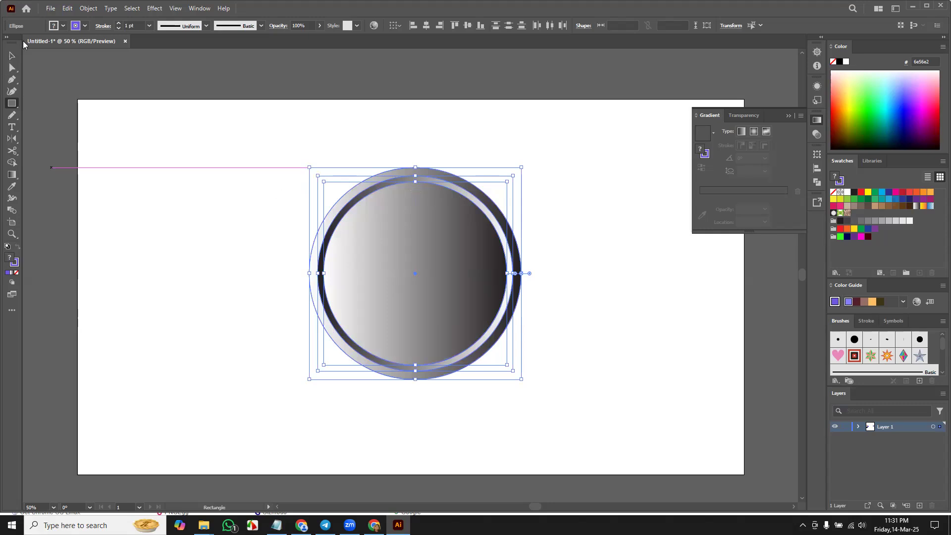
key("ctrl+r")
key("ctrl+shift+a")
left_click_drag(374, 53, 375, 275)
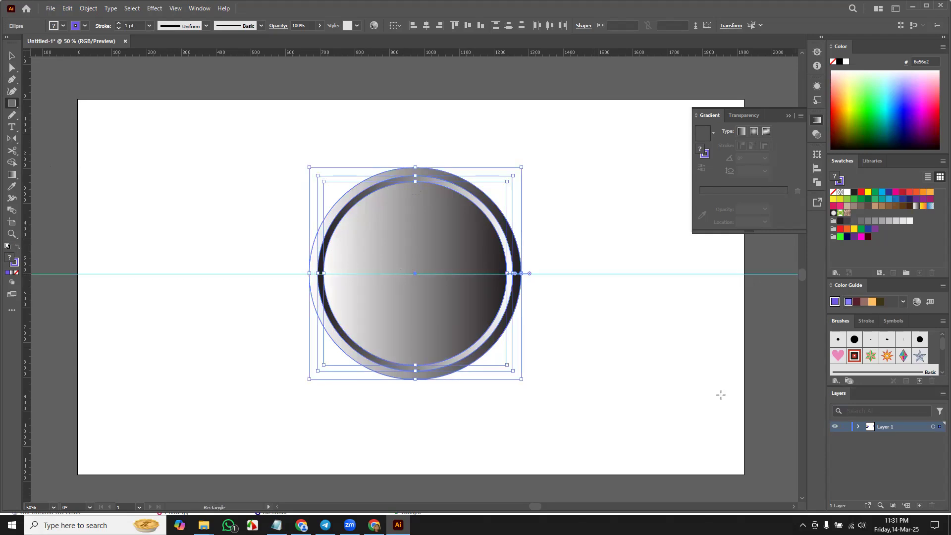
key("ctrl+=")
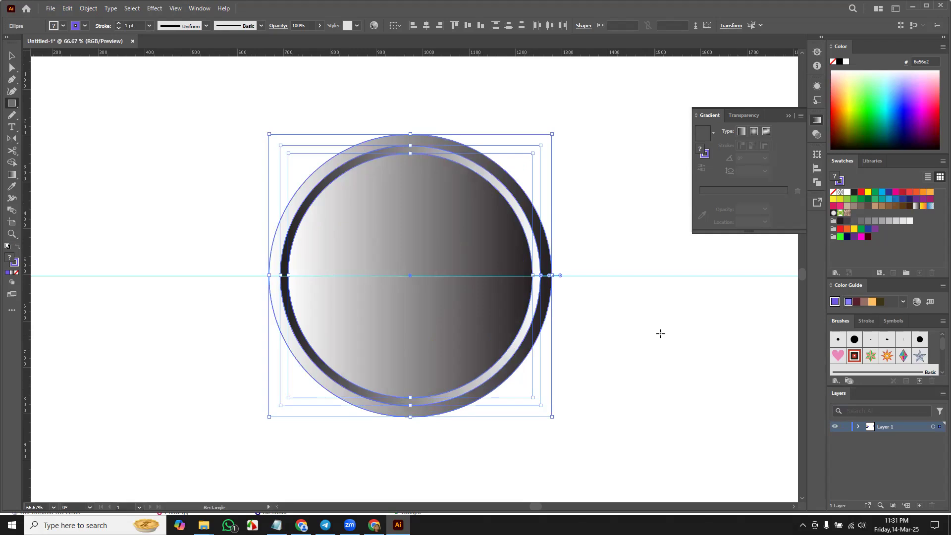
left_click(627, 277)
left_click(499, 281)
left_click_drag(32, 183, 409, 238)
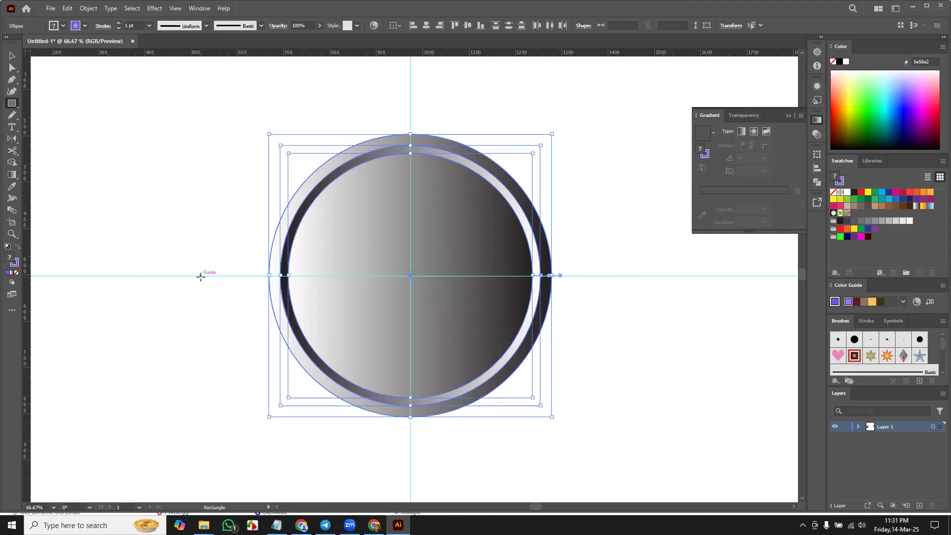
left_click_drag(200, 276, 210, 237)
key("ctrl+z")
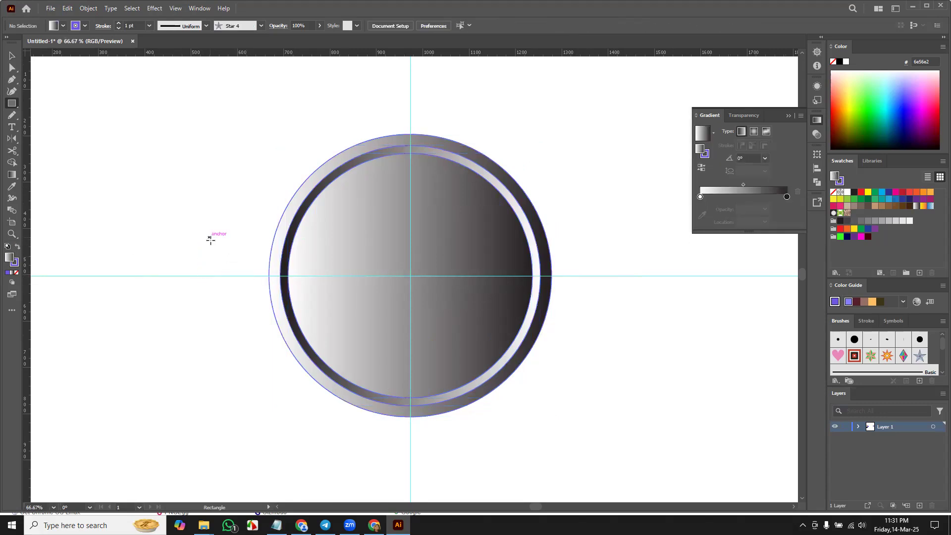
Draw a rectangle about 20 × 72 px at the innermost circle's upper edge and nudge it to centre on the vertical guide.
left_click(11, 103)
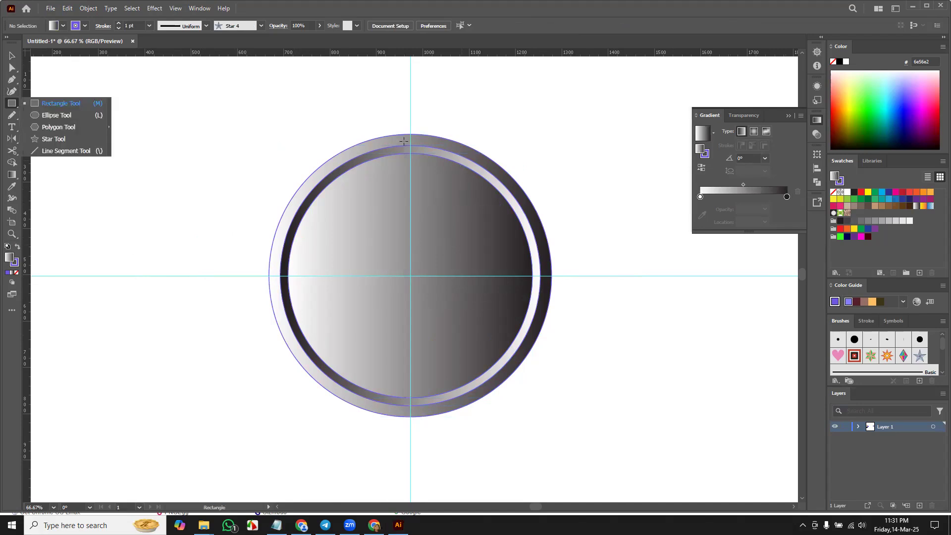
left_click(61, 103)
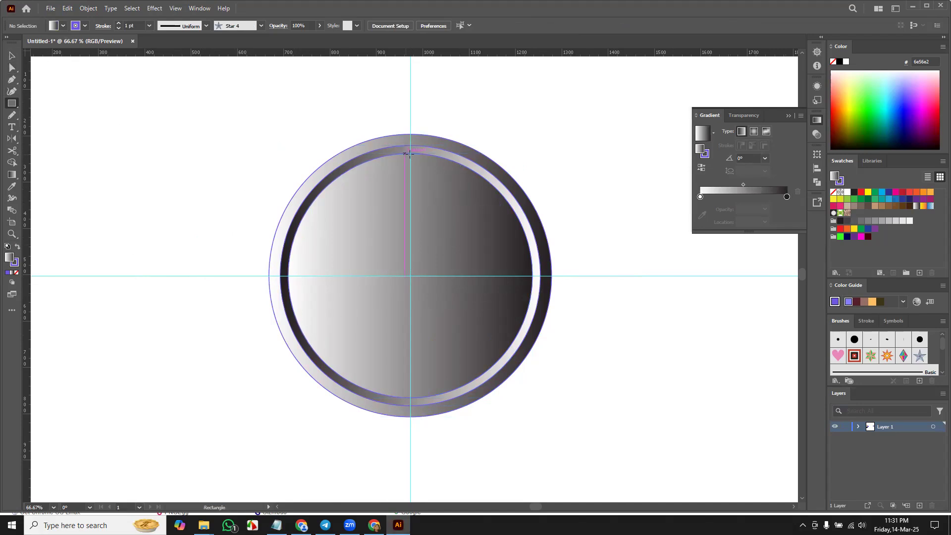
left_click_drag(407, 154, 416, 187)
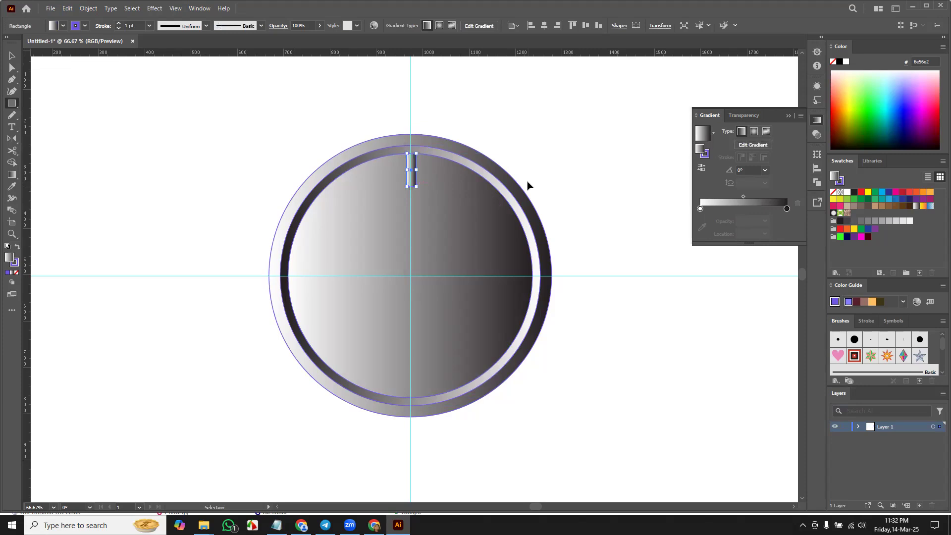
key("ctrl+equal")
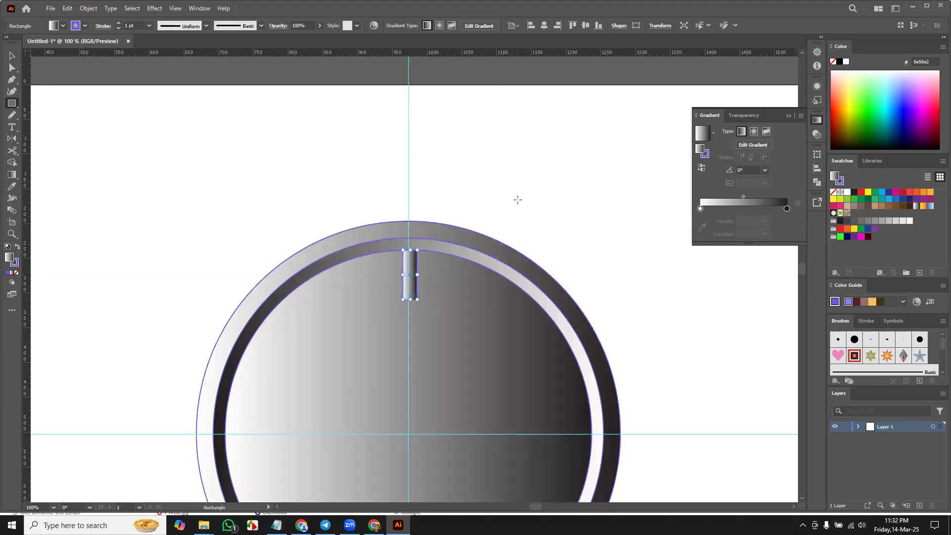
key("v")
key("Left")
key("Left")
key("Left")
key("Left")
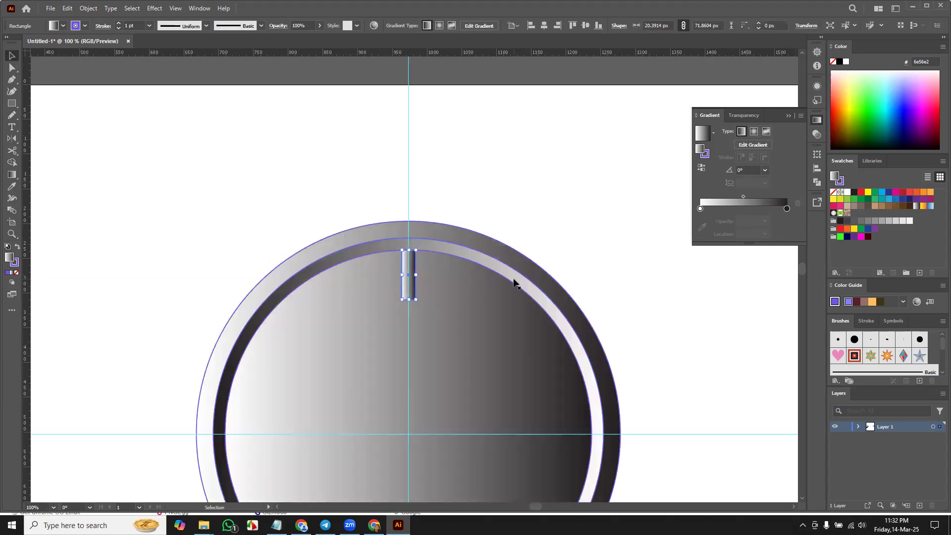
Remove the small rectangle's stroke and set its fill to solid black, 000000.
left_click(16, 265)
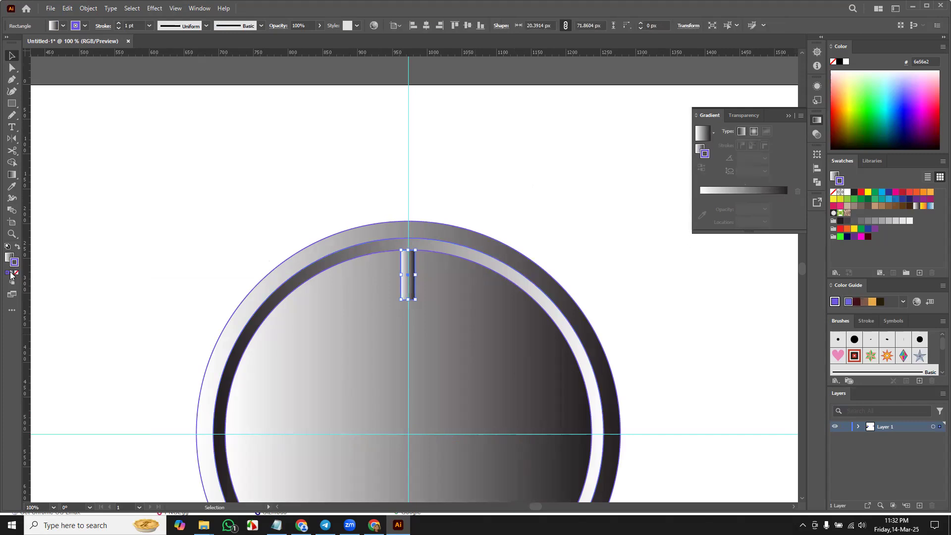
left_click(17, 273)
left_click(8, 257)
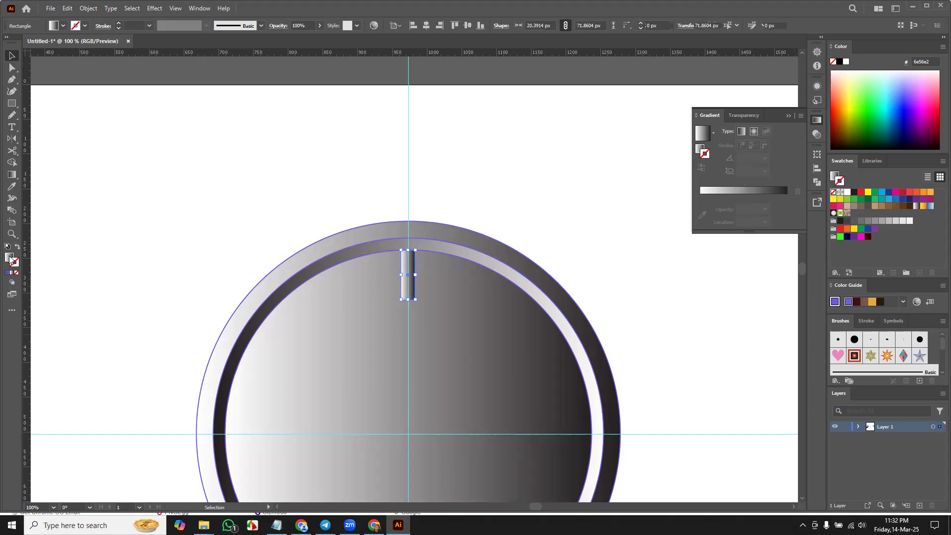
left_click(7, 273)
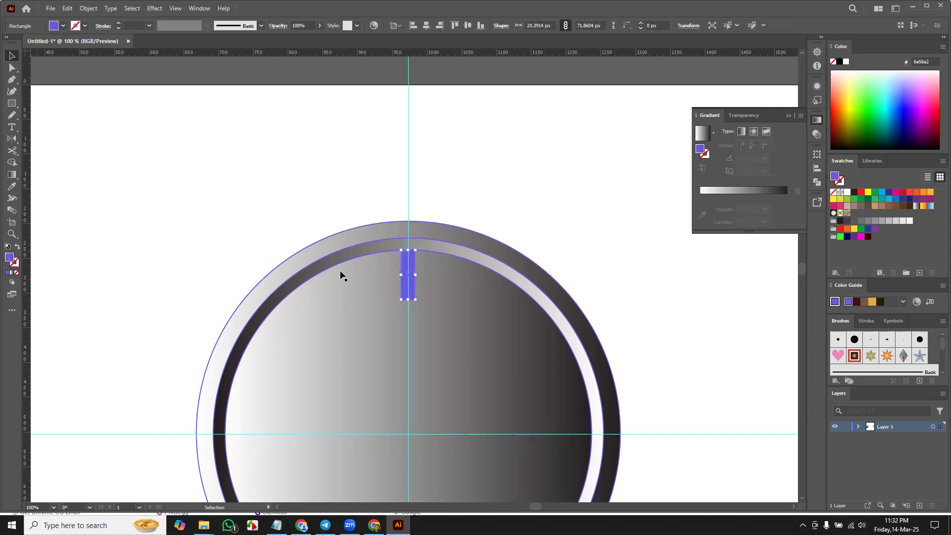
double_click(9, 257)
type("000000")
left_click(570, 185)
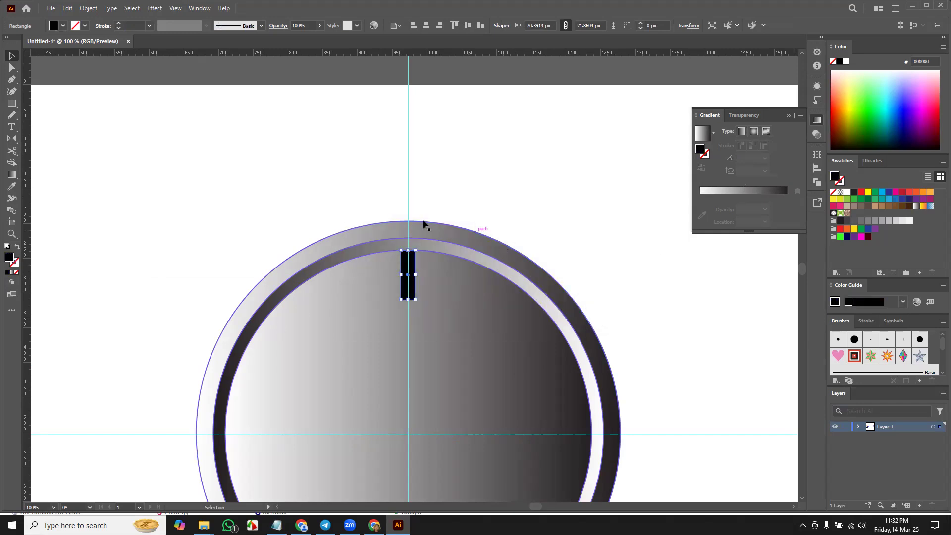
Remove the purple strokes from the outer, middle and inner gradient circles.
left_click(349, 239)
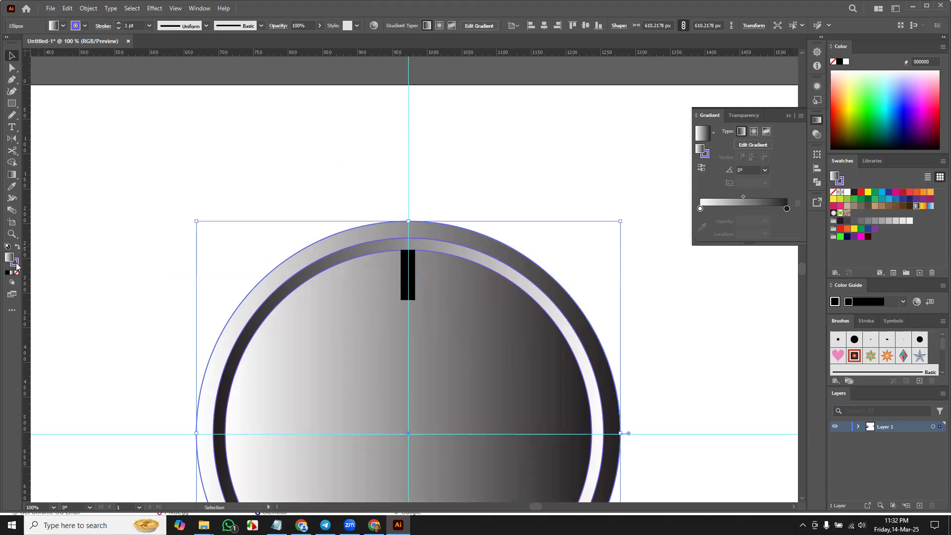
left_click(357, 255)
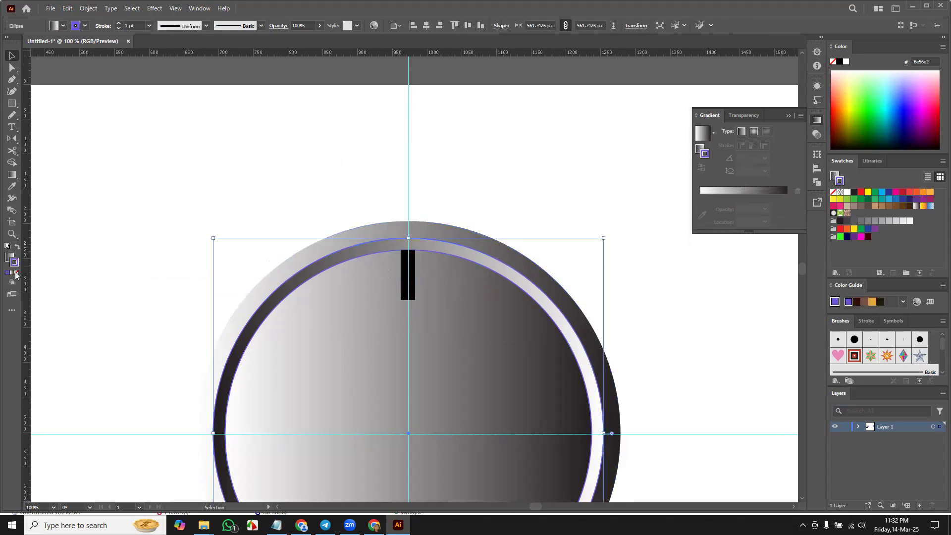
left_click(295, 344)
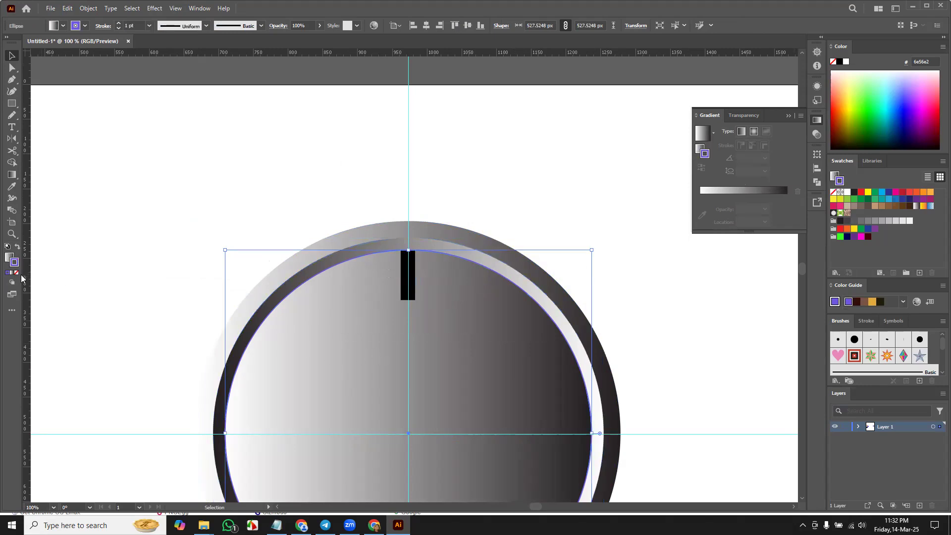
Make a copy of the black hour mark rotated 30° about the circles' centre with the Rotate tool.
left_click(408, 275)
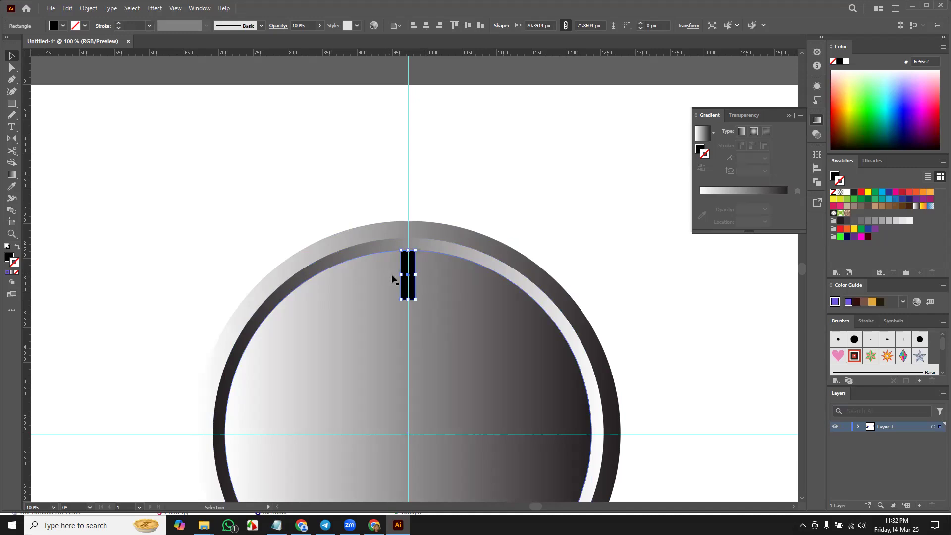
left_click_drag(12, 138, 51, 139)
key("r")
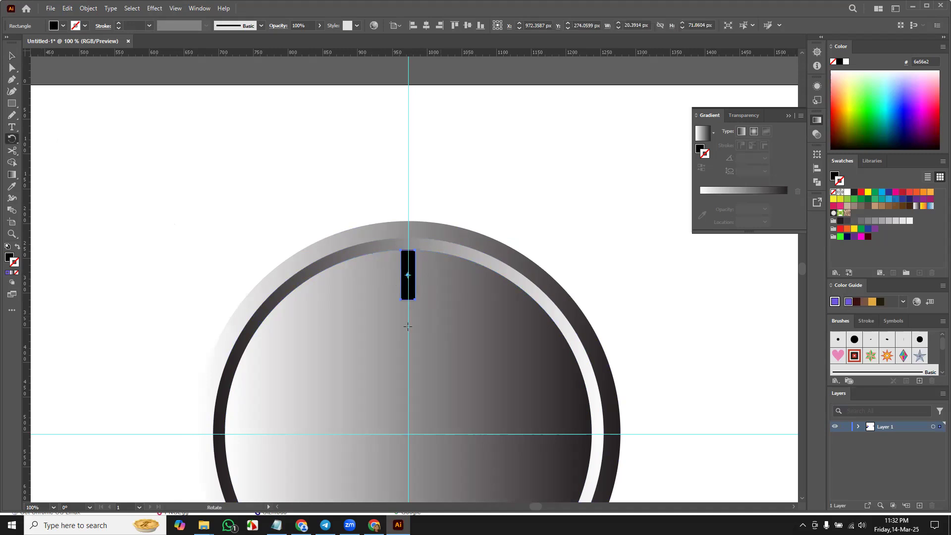
left_click(408, 434, "alt")
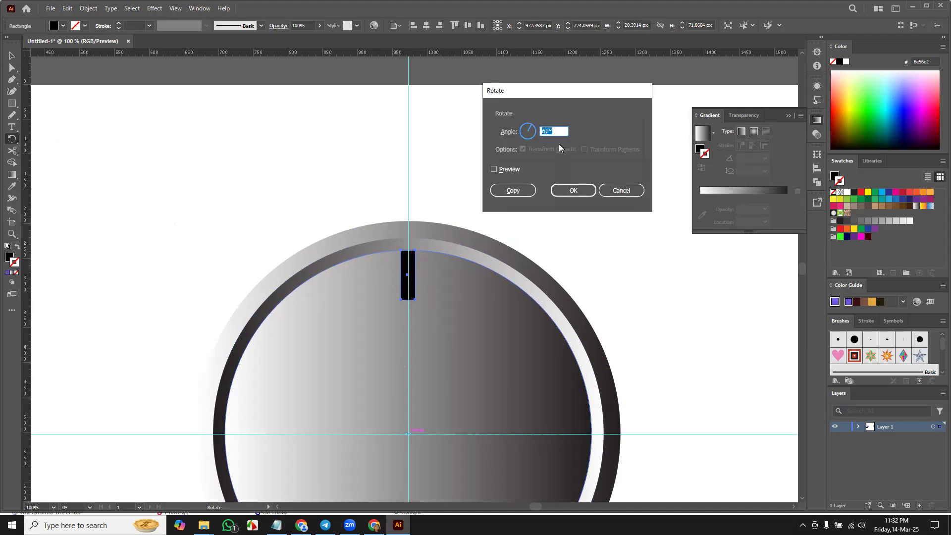
type("30")
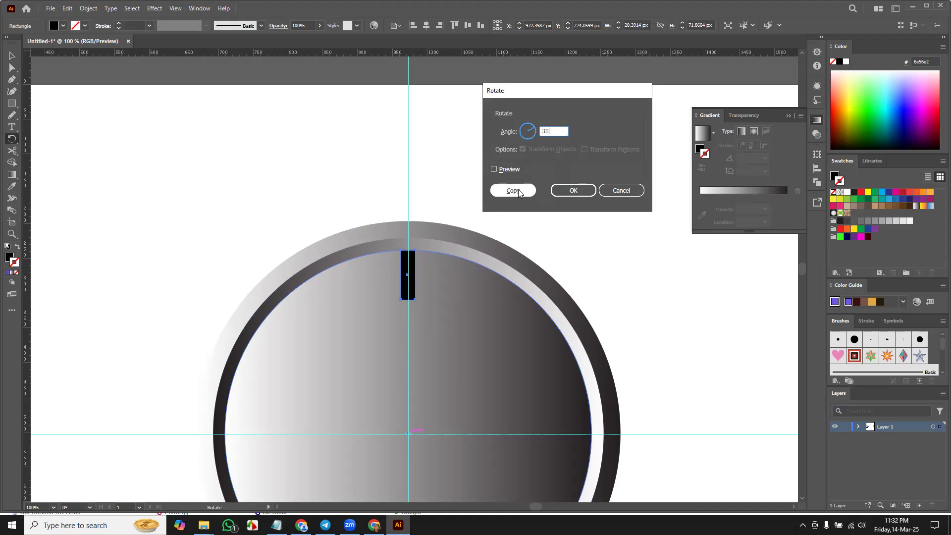
left_click(494, 170)
left_click(494, 170)
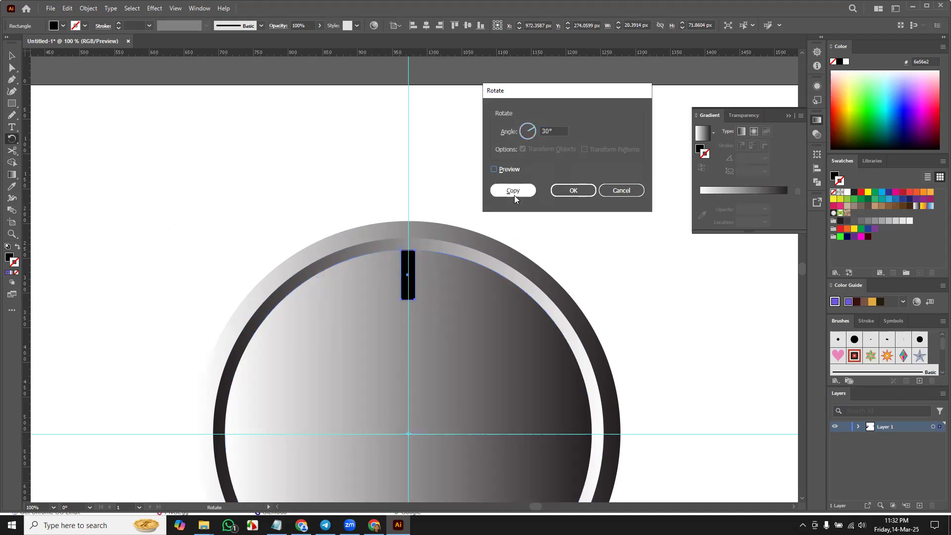
left_click(515, 193)
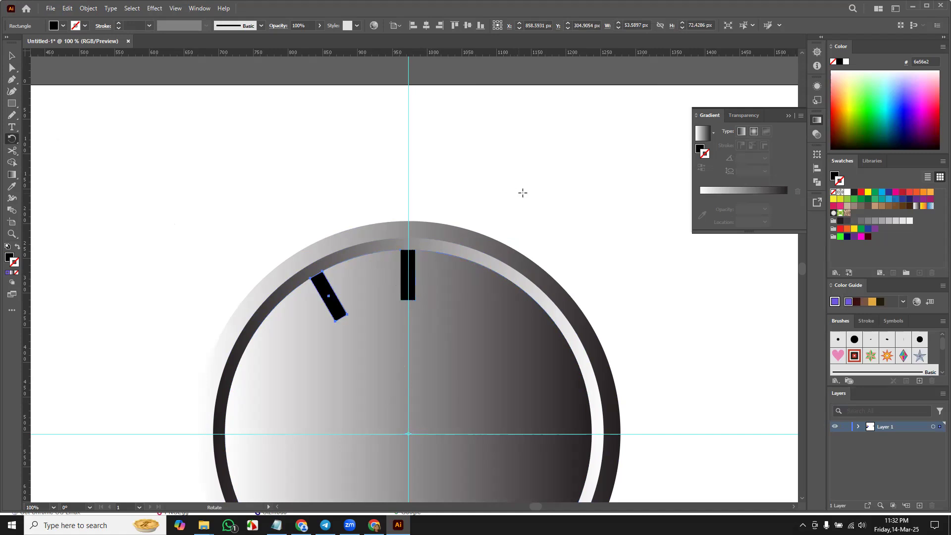
Repeat the 30° rotated copy ten more times to complete the ring of twelve hour marks.
key("ctrl+d")
key("ctrl+d")
key("ctrl+d")
key("ctrl+d")
key("ctrl+d")
key("ctrl+d")
key("ctrl+d")
key("ctrl+d")
key("ctrl+d")
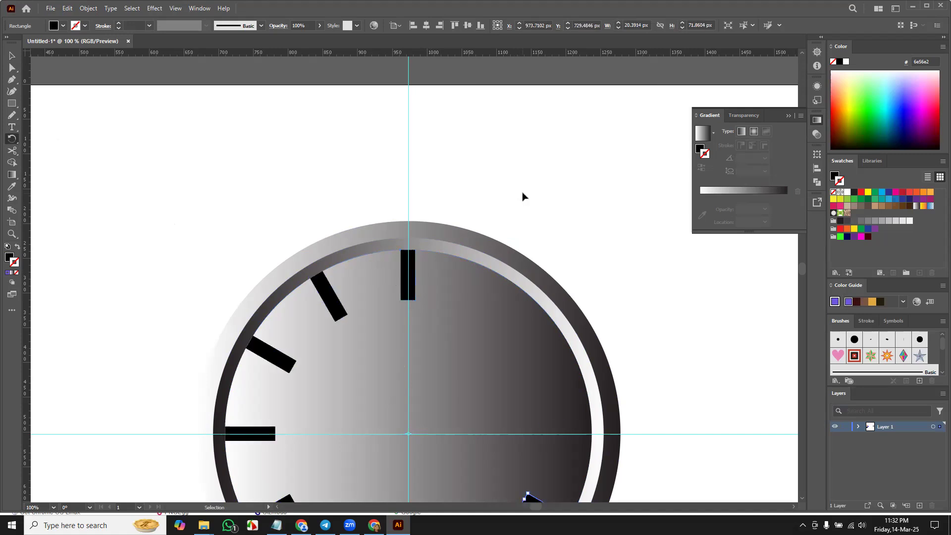
key("ctrl+d")
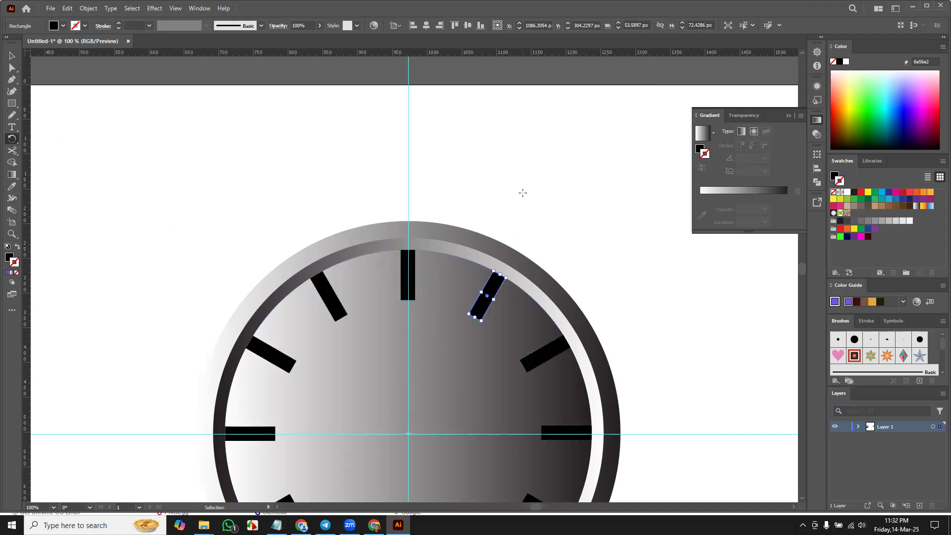
Duplicate the twelve o'clock mark in place and shrink the copy about its centre to about 12 × 42 px.
left_click(12, 139)
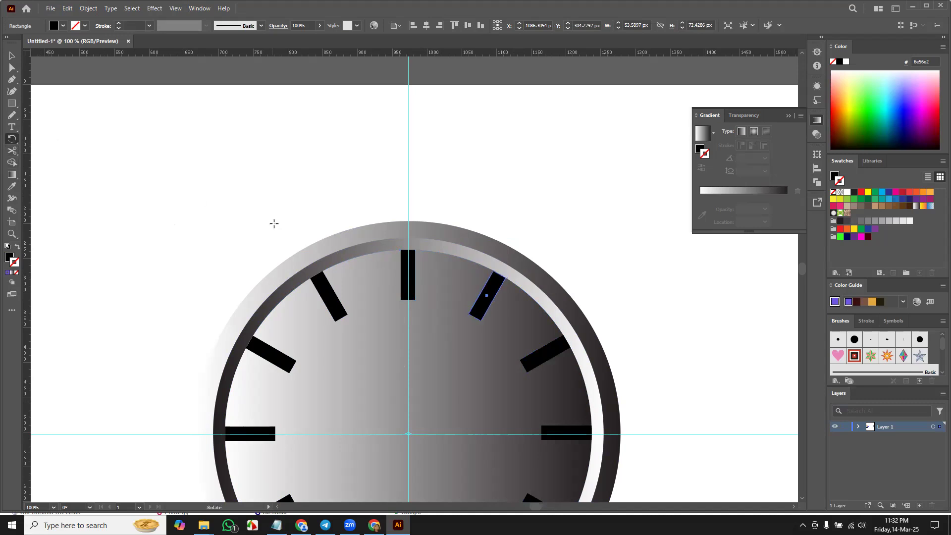
left_click(11, 104)
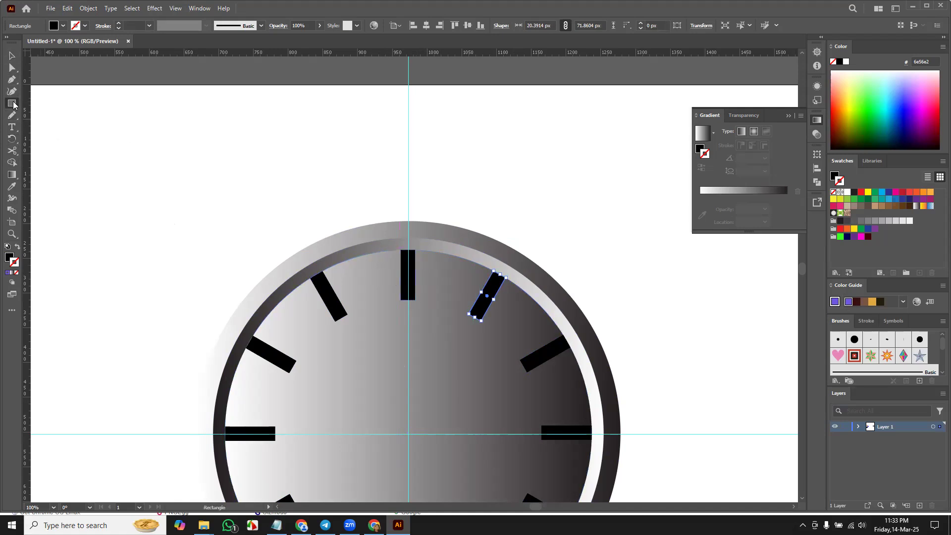
left_click(13, 55)
key("a")
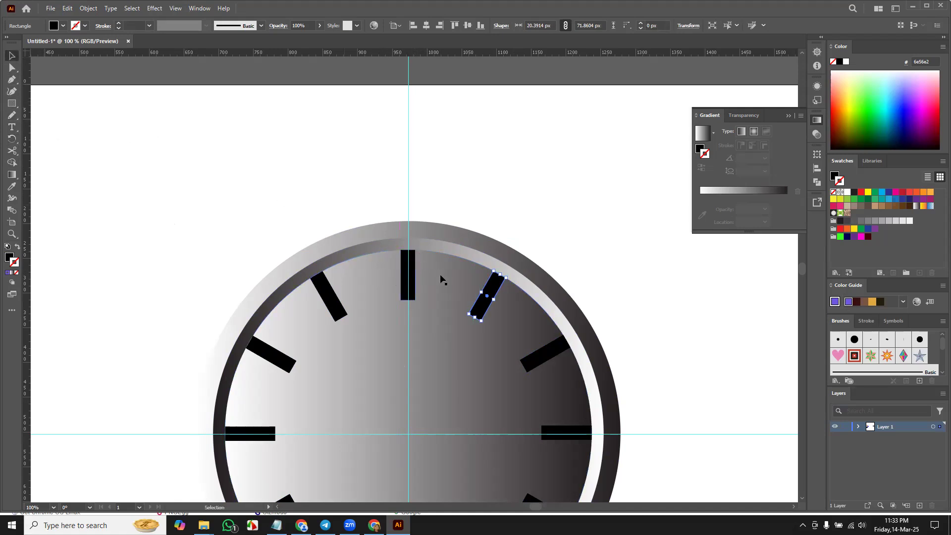
left_click(411, 297)
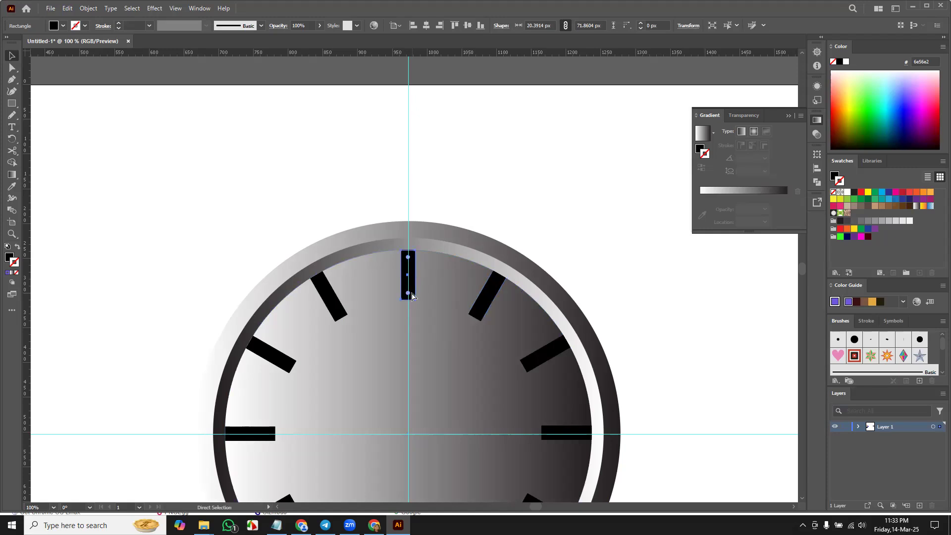
key("ctrl+v")
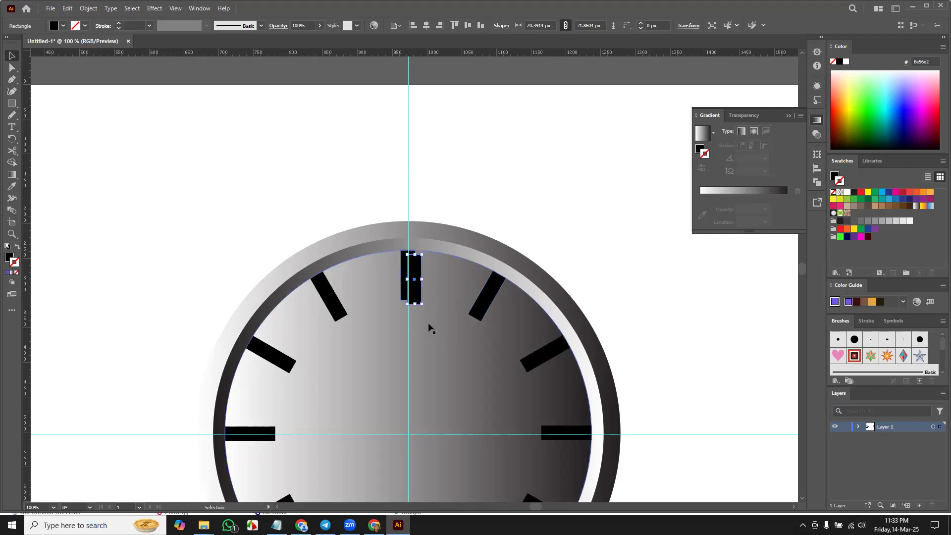
key("ctrl+z")
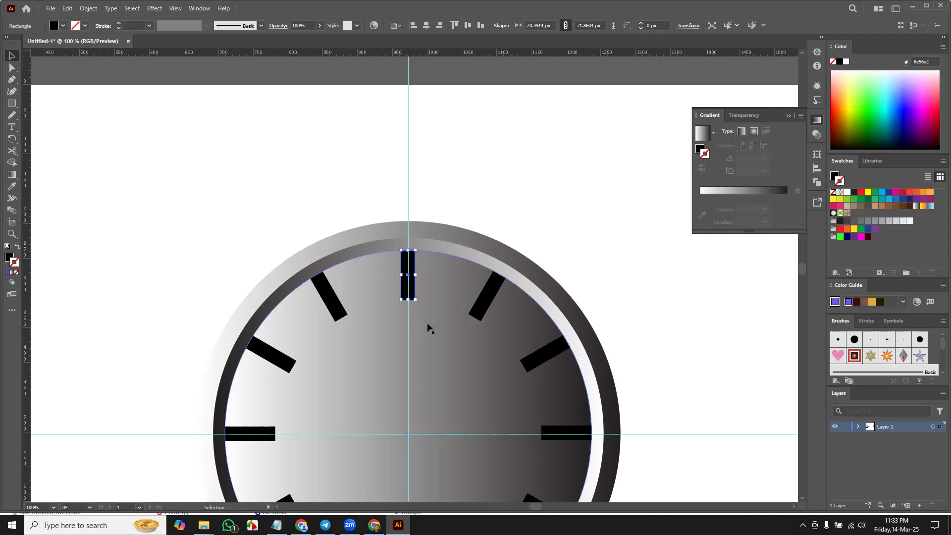
key("ctrl+equal")
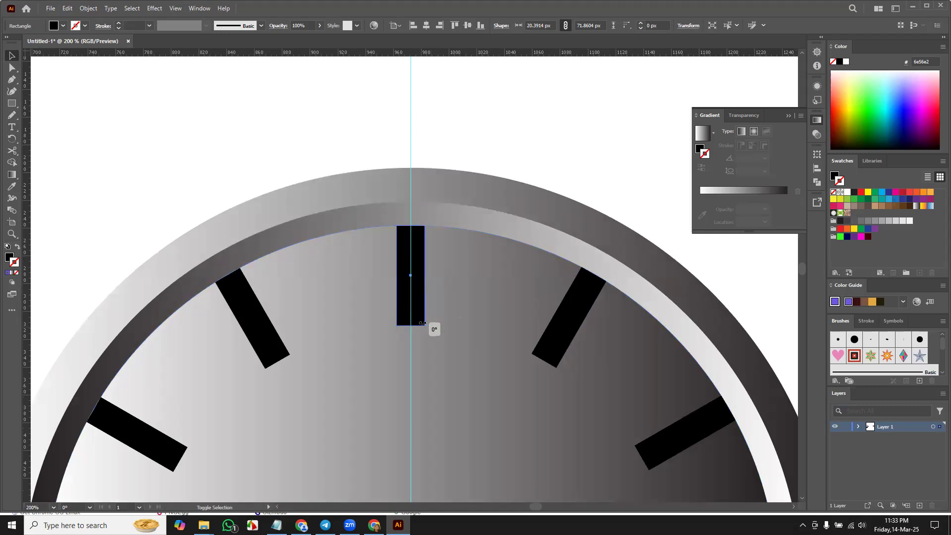
left_click_drag(427, 325, 420, 304)
Nudge the smaller rectangle slightly upward within the twelve o'clock mark, keeping it centred on the vertical guide.
key("Up")
key("Up")
key("Up")
key("Up")
key("Up")
key("Up")
key("Up")
key("Up")
key("Up")
key("Up")
key("Up")
key("Up")
key("Up")
key("Up")
key("Up")
key("Up")
key("Up")
key("Up")
key("Up")
key("Up")
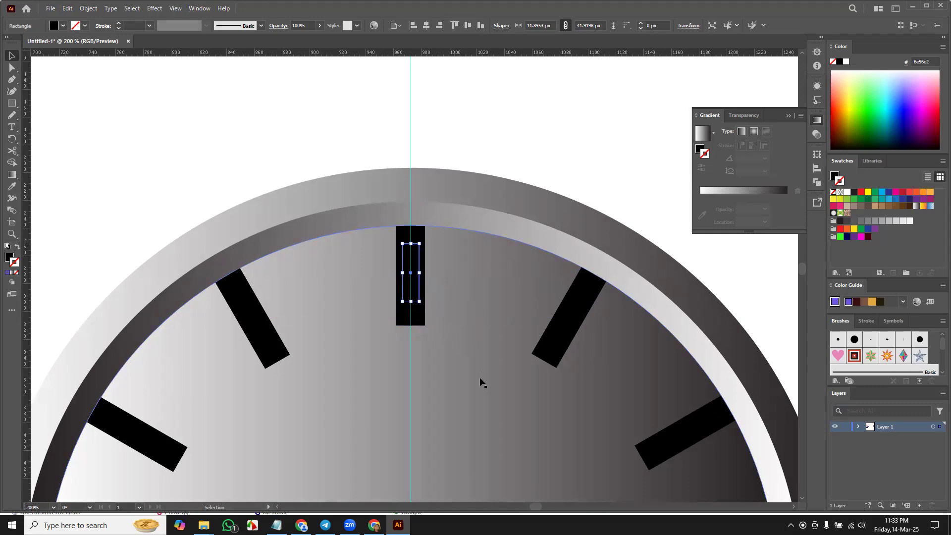
Nudge the smaller rectangle up until its upper edge aligns with that of the twelve o'clock mark.
key("Up")
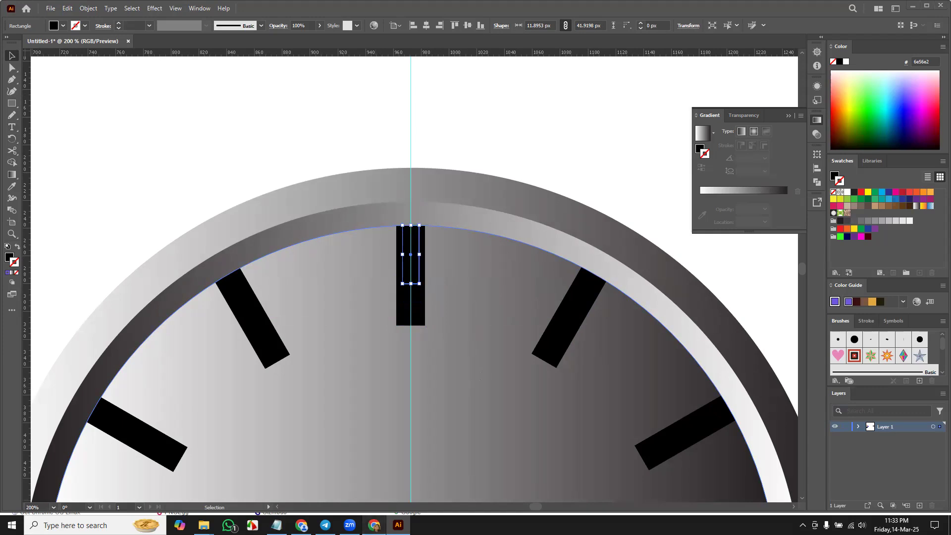
Switch to the Google Sheets attendance sheet in Chrome and enter 1 in the 14/3 column for rows 14 and 53.
left_click(374, 525)
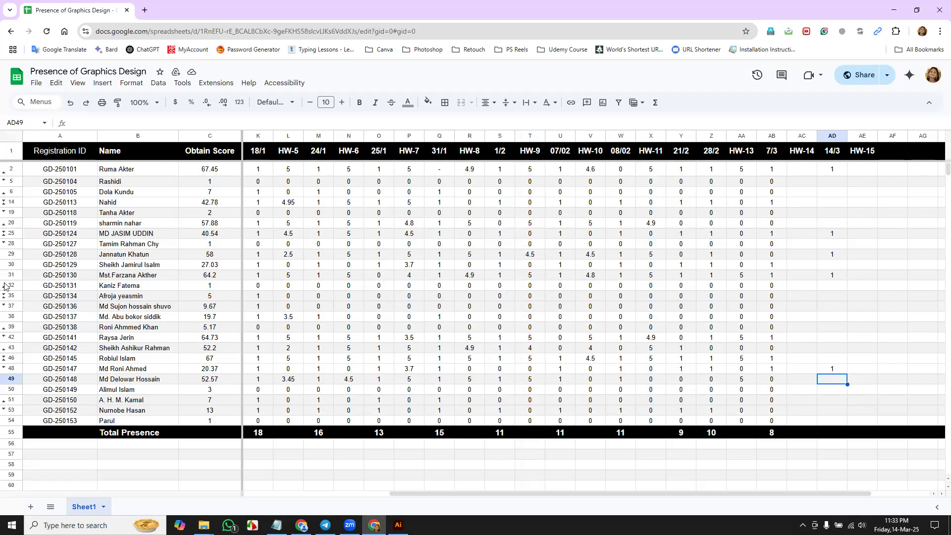
left_click(13, 202)
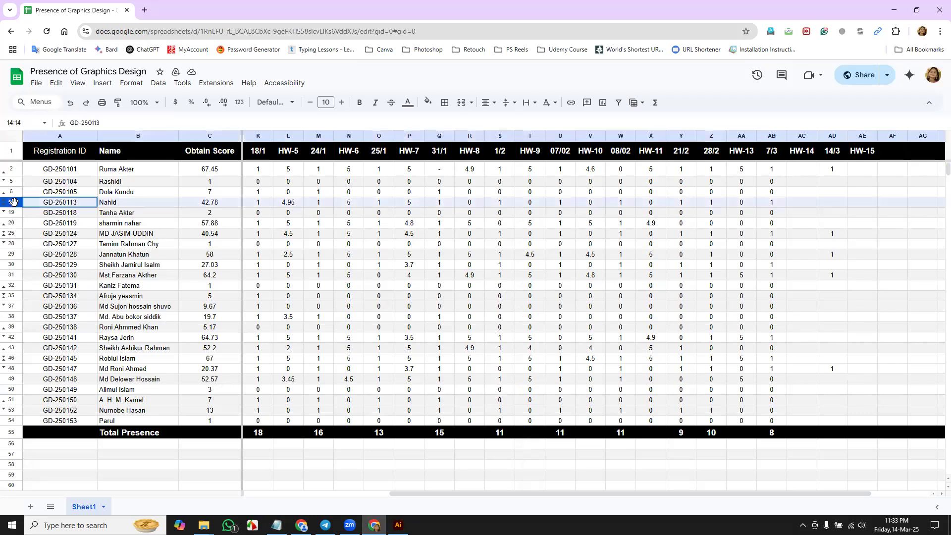
left_click(834, 205)
type("1")
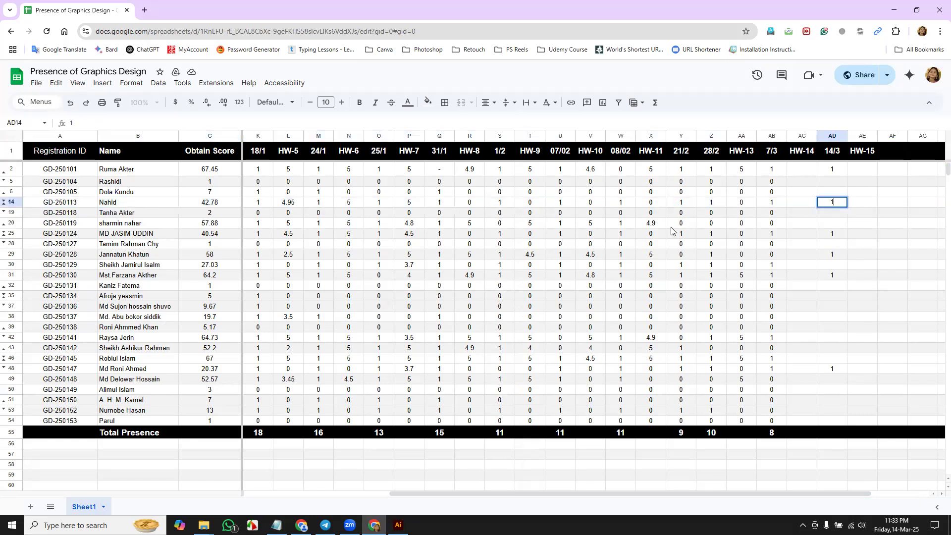
left_click(12, 410)
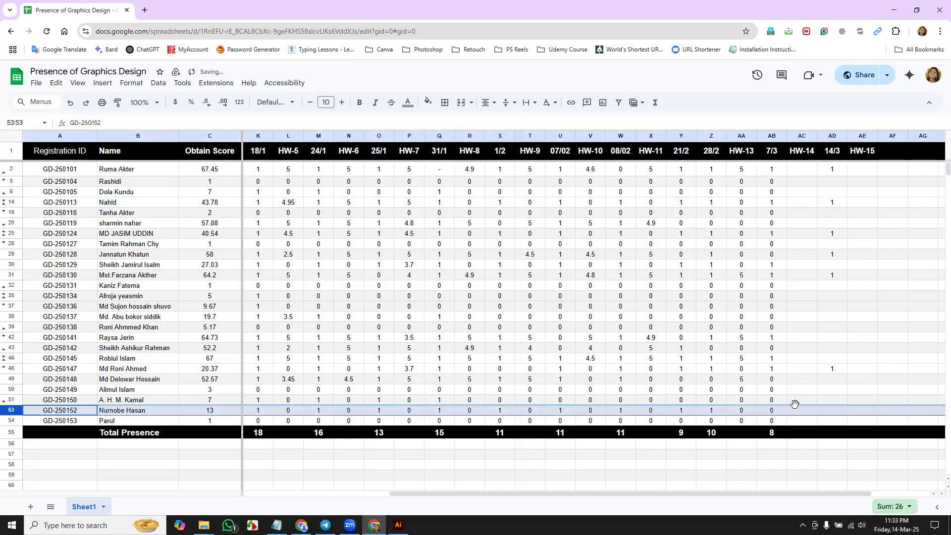
left_click(839, 411)
type("1")
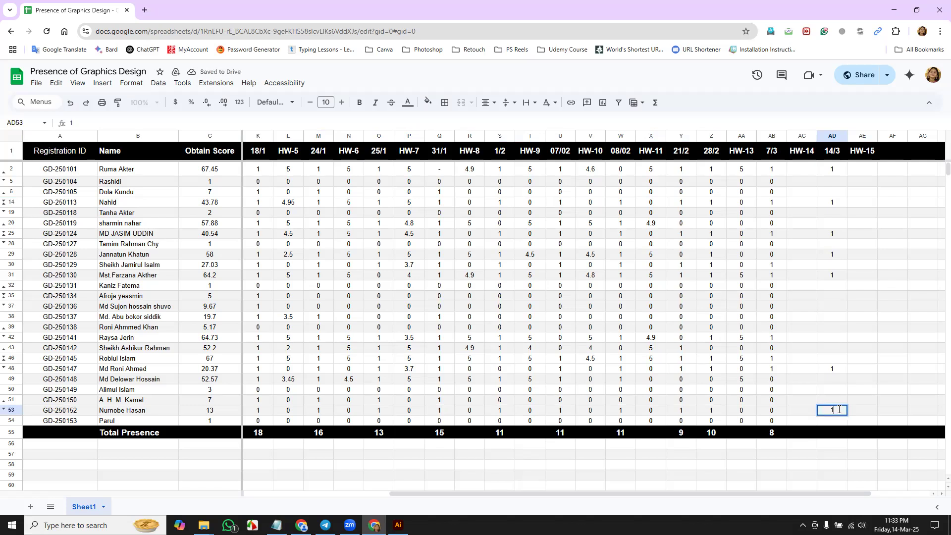
left_click(838, 441)
Switch back to Illustrator and make a copy of the smaller rectangle rotated 6° about the clock's centre.
left_click(398, 525)
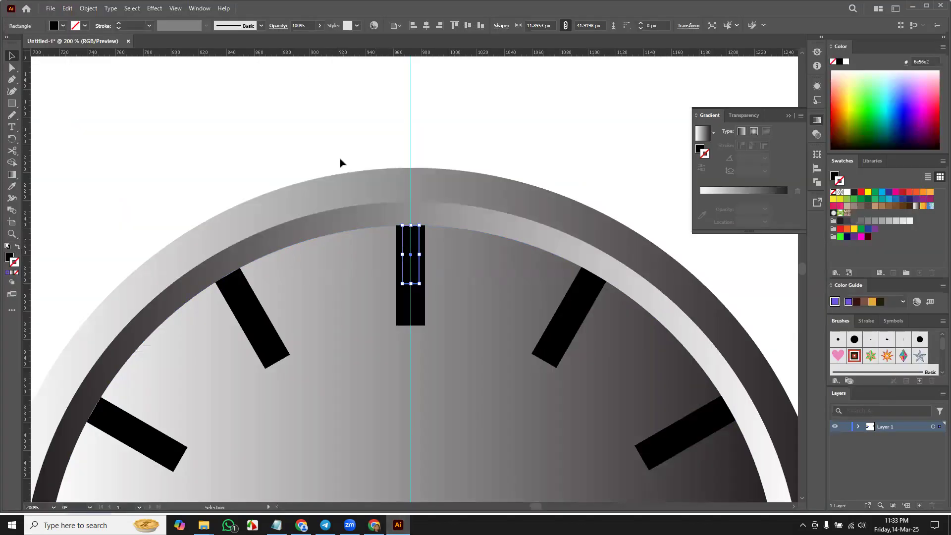
left_click(12, 141)
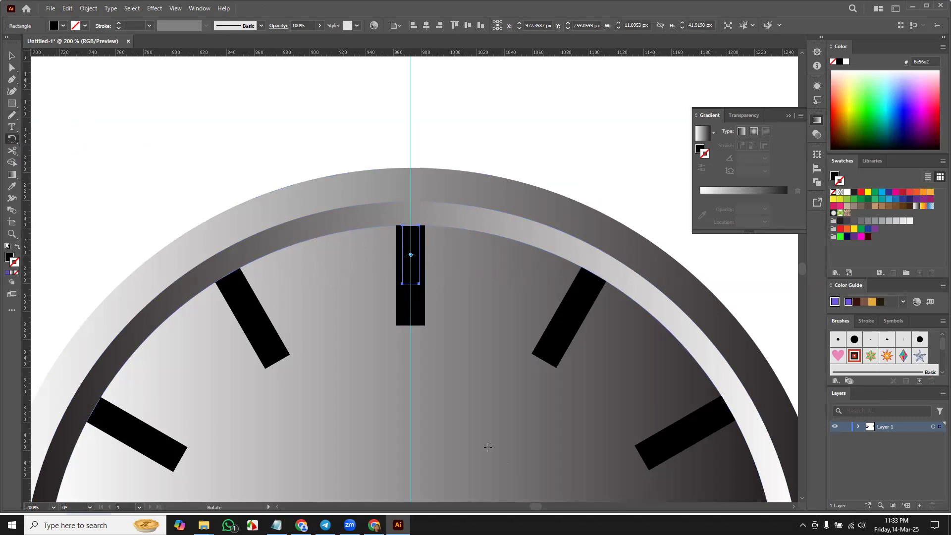
left_click_drag(474, 429, 497, 348)
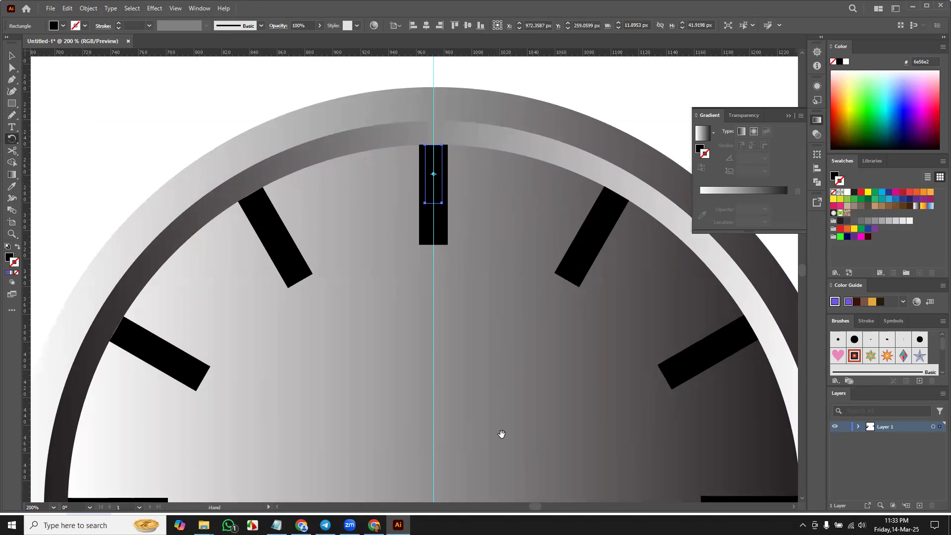
left_click_drag(498, 384, 494, 326)
left_click_drag(469, 441, 456, 351)
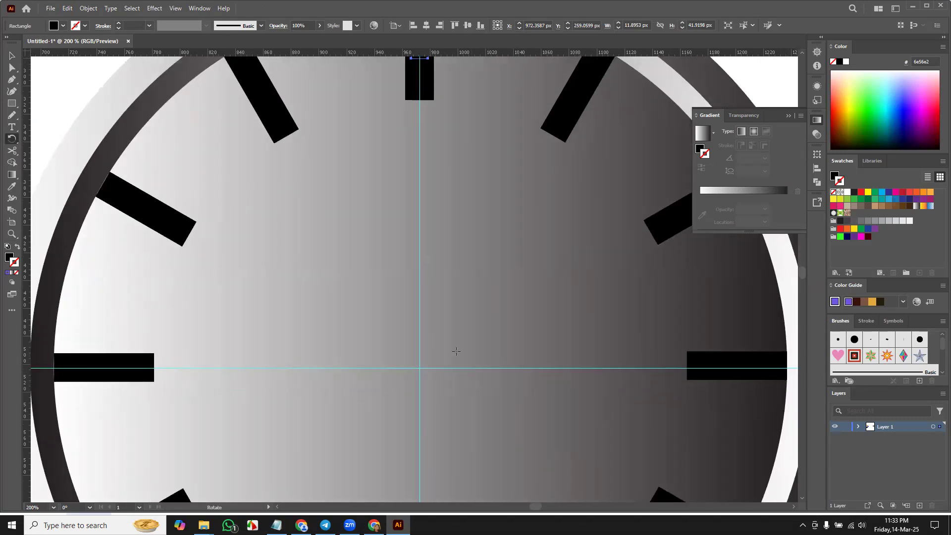
left_click(420, 367, "alt")
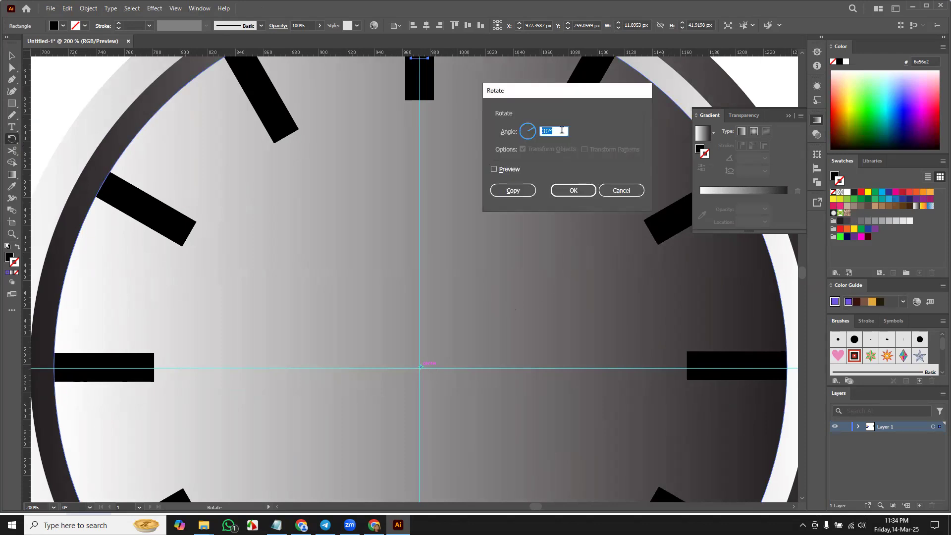
type("6")
left_click(513, 190)
Repeat the 6° rotated copy around the whole dial to complete the ring of minute marks.
scroll(497, 204, "up", 4)
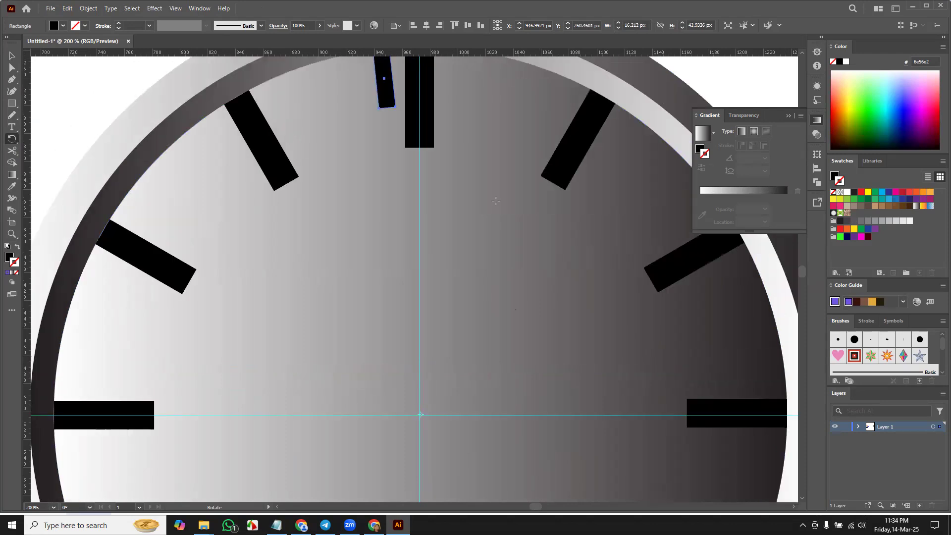
key("ctrl+d")
key("ctrl+d")
key("ctrl+d")
key("ctrl+d")
key("ctrl+d")
key("ctrl+d")
key("ctrl+d")
key("ctrl+d")
key("ctrl+d")
key("ctrl+d")
key("ctrl+d")
key("ctrl+d")
key("ctrl+d")
key("ctrl+d")
key("ctrl+d")
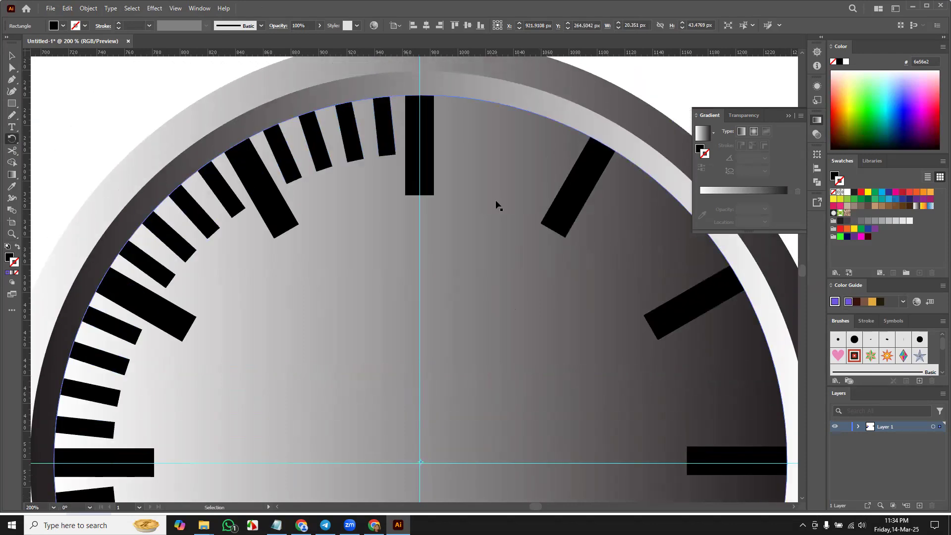
key("ctrl+d")
key("ctrl+d")
key("ctrl+d")
key("ctrl+d")
key("ctrl+d")
key("ctrl+d")
key("ctrl+d")
key("ctrl+d")
key("ctrl+d")
key("ctrl+d")
key("ctrl+d")
key("ctrl+d")
key("ctrl+d")
key("ctrl+d")
key("ctrl+d")
key("ctrl+d")
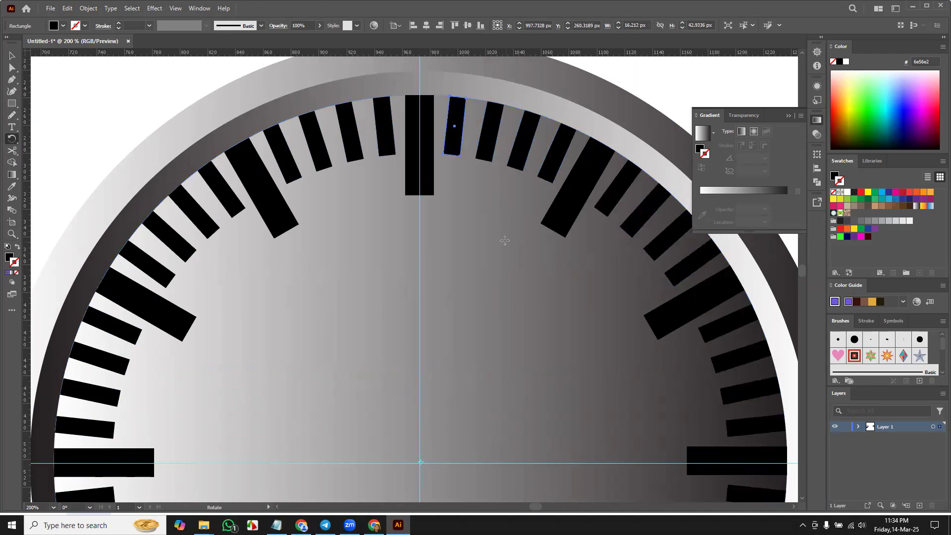
Add the text 12 in Calibri Bold at 14 pt on the blank area outside the clock.
key("v")
left_click(12, 127)
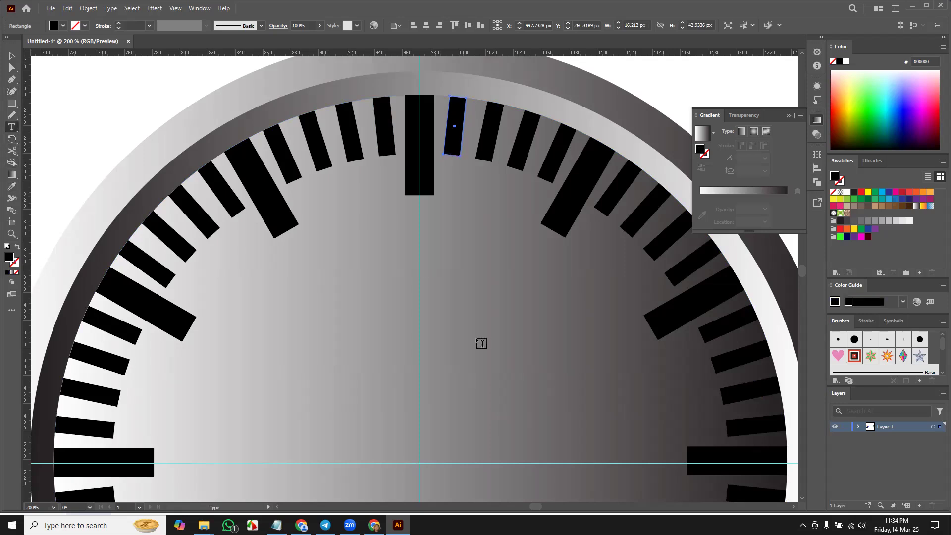
left_click_drag(534, 244, 405, 494)
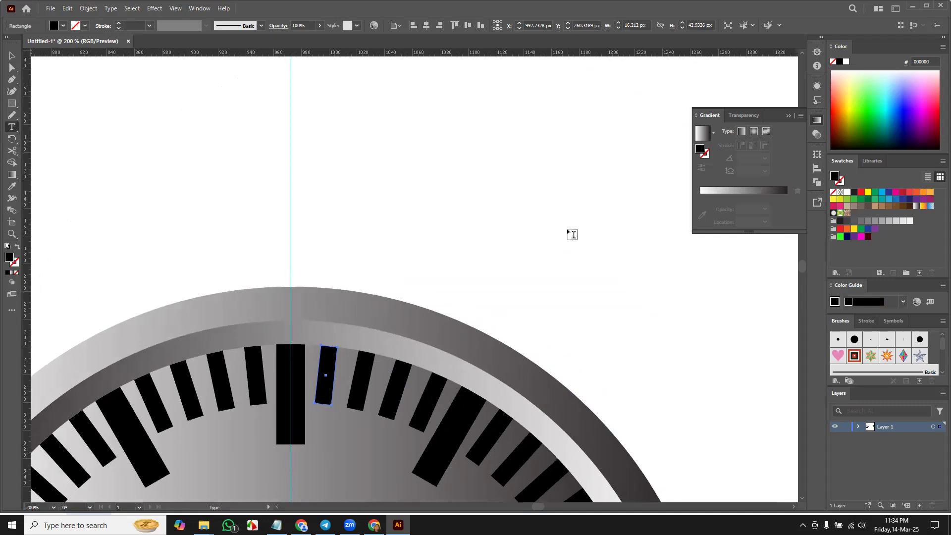
left_click(570, 233)
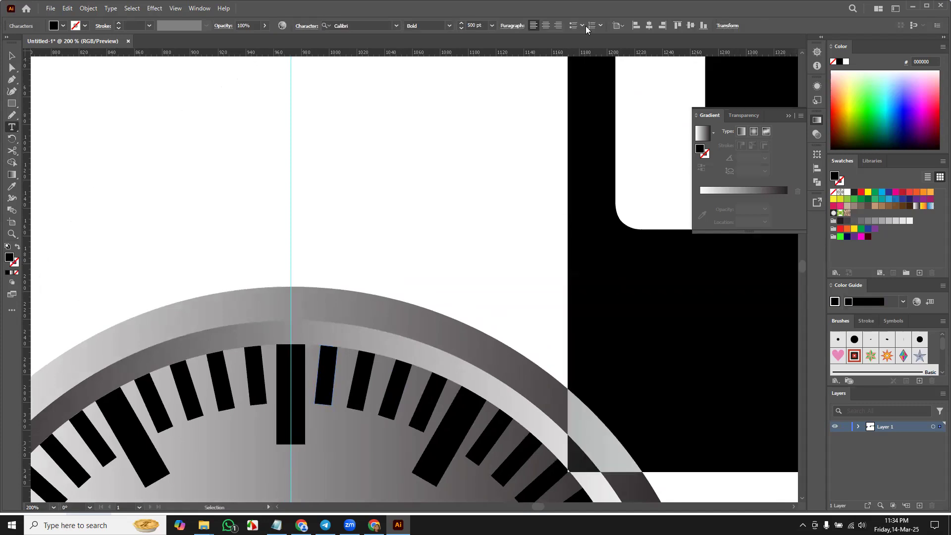
left_click(495, 25)
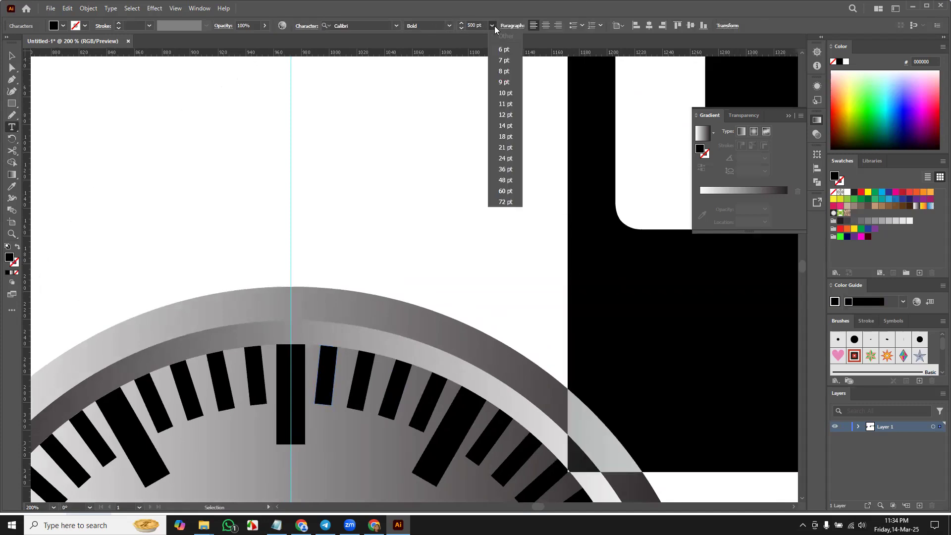
left_click(505, 50)
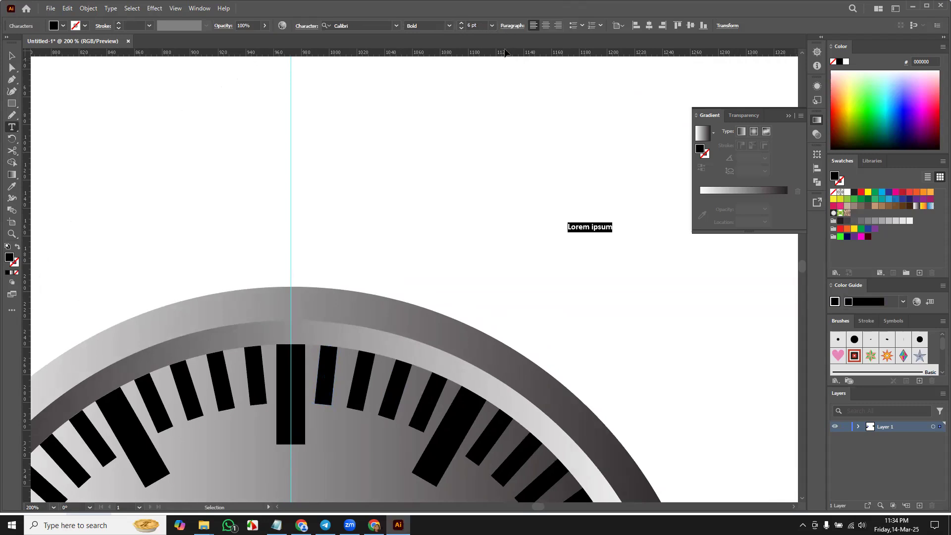
left_click(492, 26)
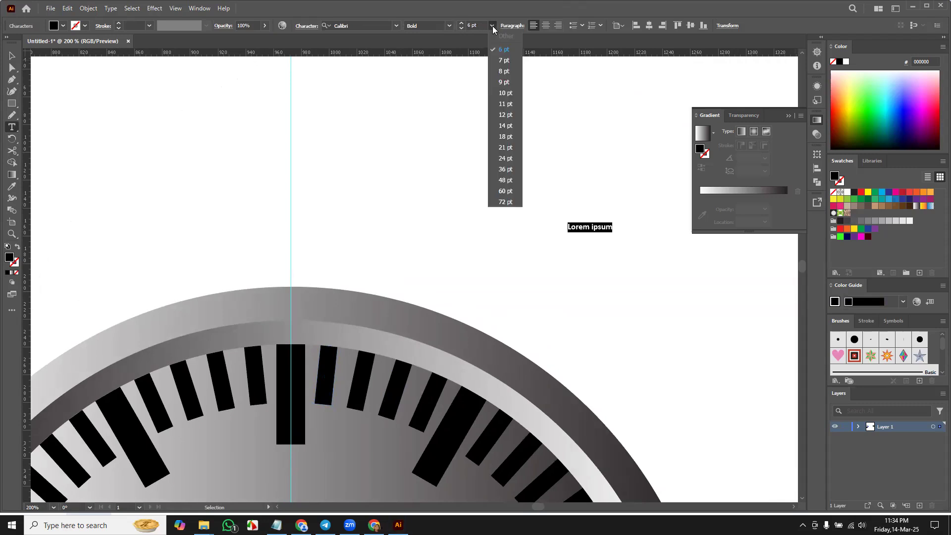
left_click(505, 125)
type("12")
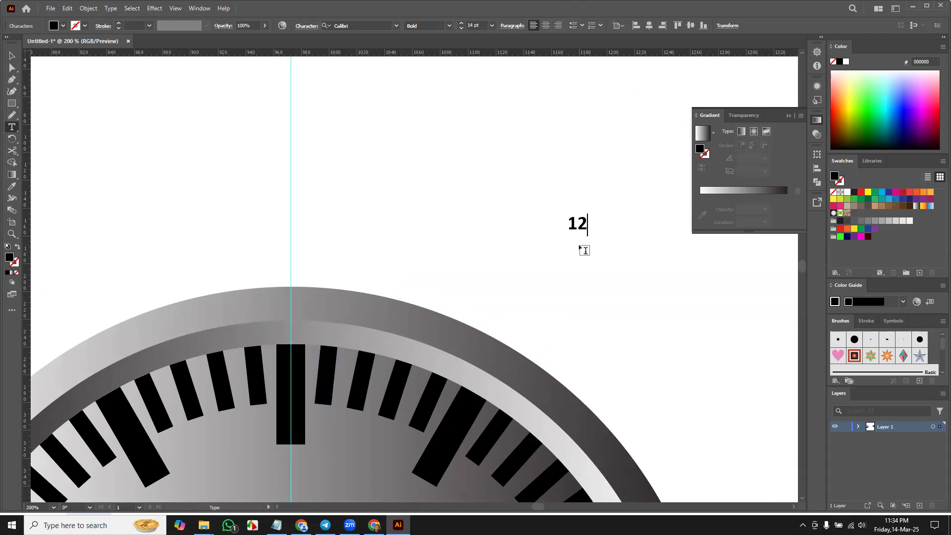
Increase the font size of the 12 numeral to 20 pt.
left_click(12, 56)
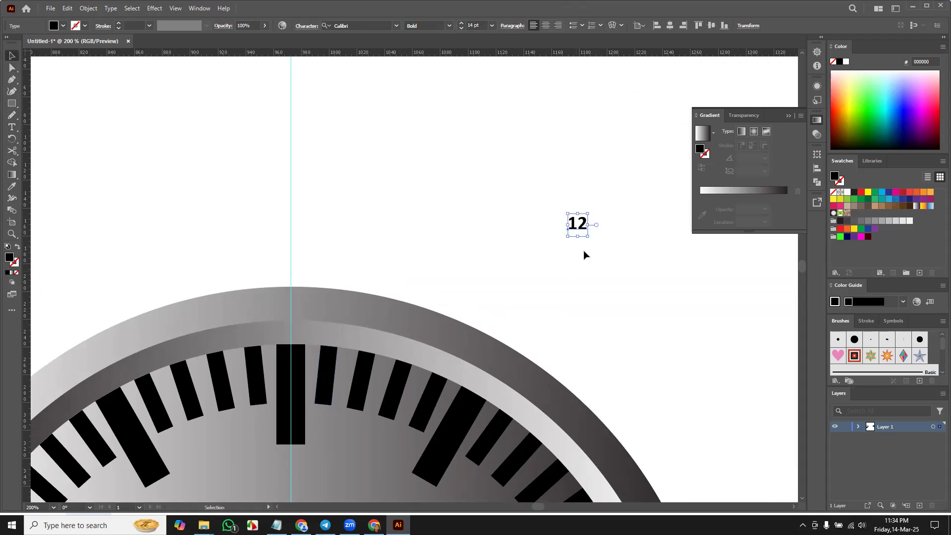
double_click(581, 226)
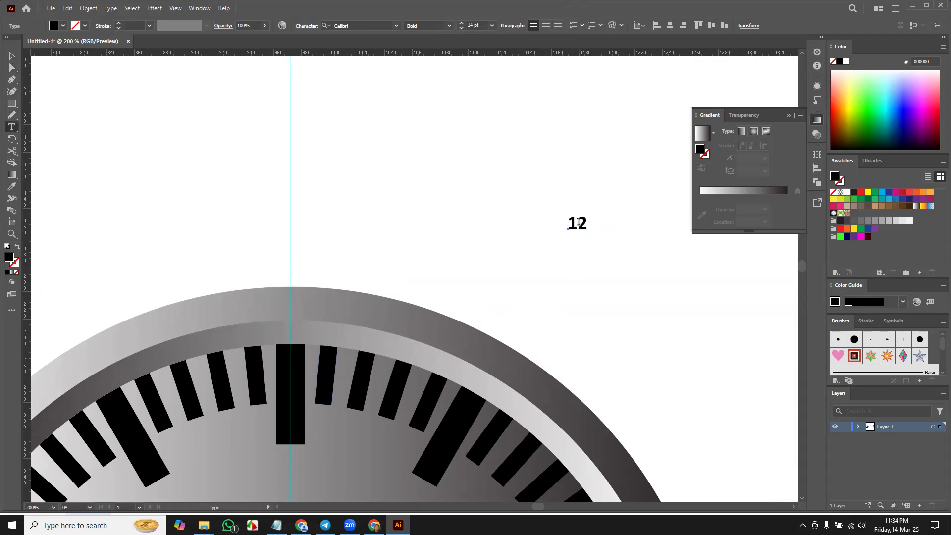
key("ctrl+a")
left_click(461, 24)
left_click(461, 24)
left_click(462, 23)
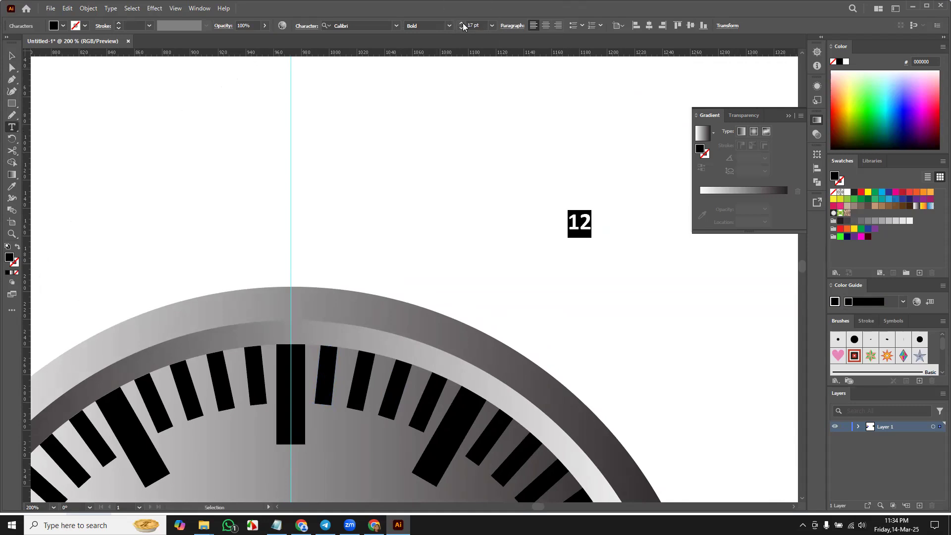
left_click(462, 24)
left_click(463, 24)
left_click(462, 24)
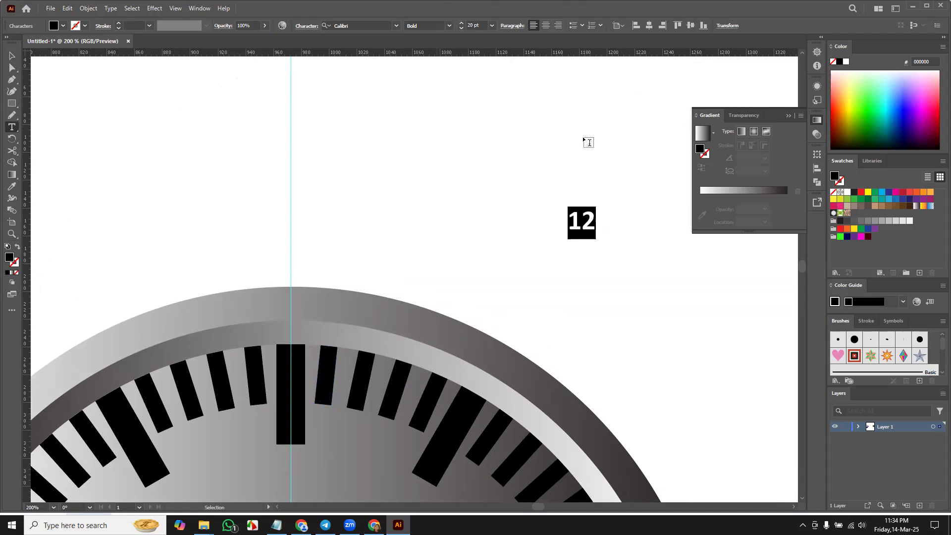
left_click(12, 56)
Move the 12 numeral directly beneath the twelve o'clock mark, centred on the vertical guide.
left_click(554, 235)
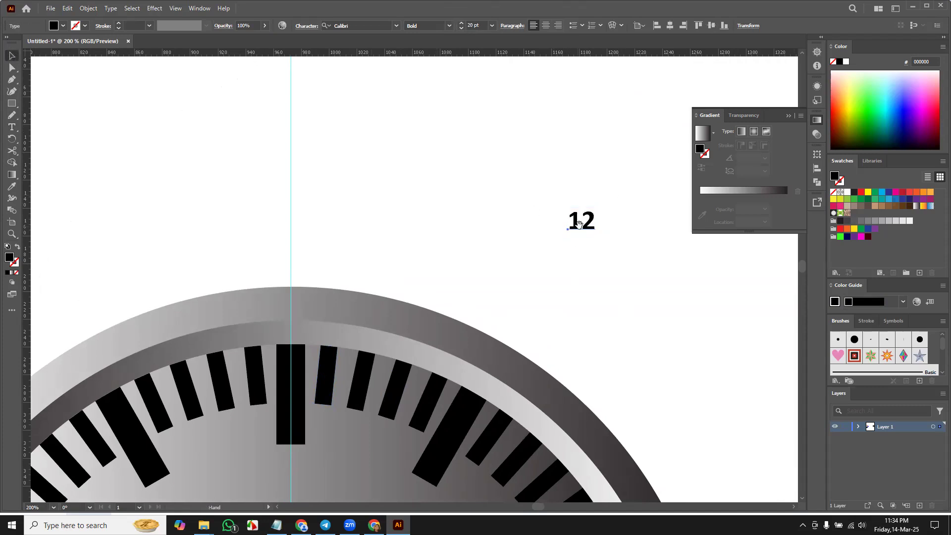
left_click_drag(550, 319, 520, 201)
left_click_drag(550, 107, 262, 342)
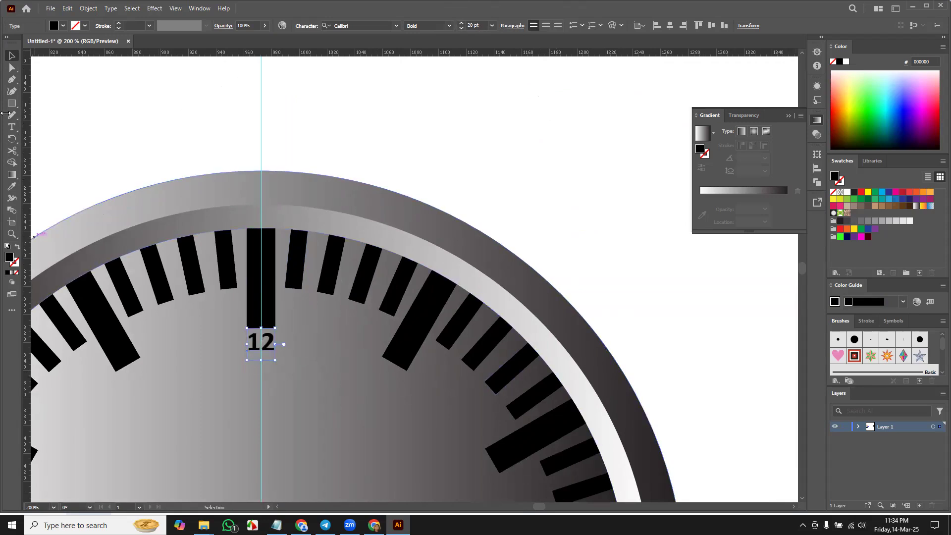
Make a copy of the 12 numeral rotated 30° about the intersection of the guides at the clock's centre.
left_click(13, 139)
left_click_drag(329, 418, 395, 210)
left_click(315, 141)
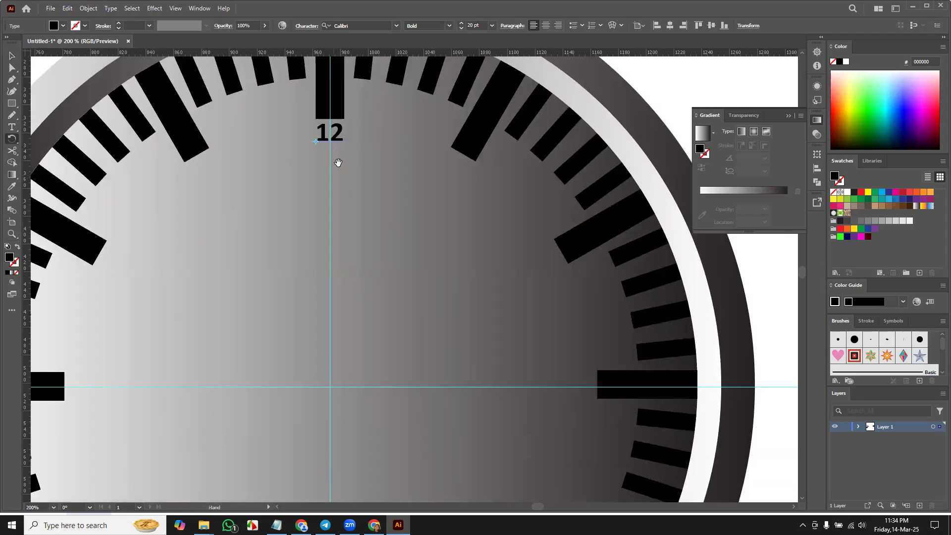
left_click(330, 387, "alt")
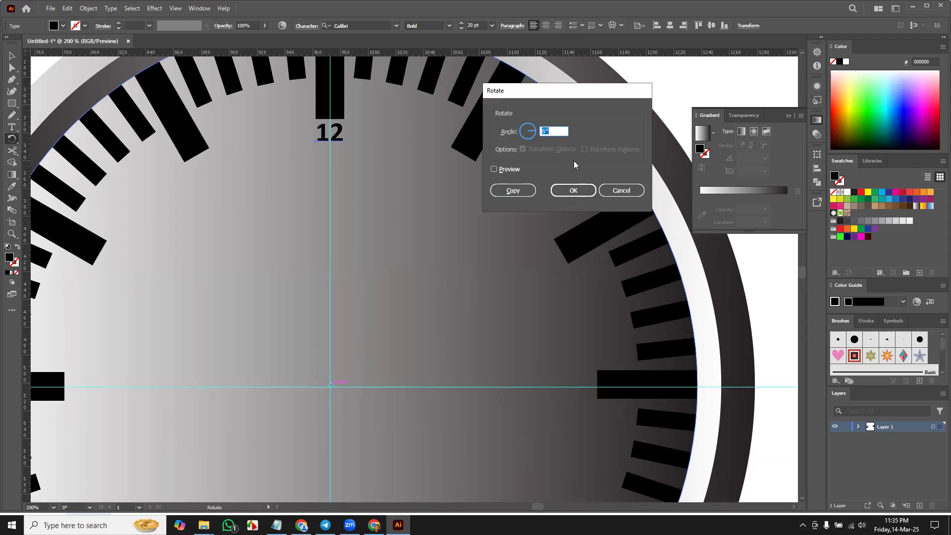
type("30")
left_click(513, 191)
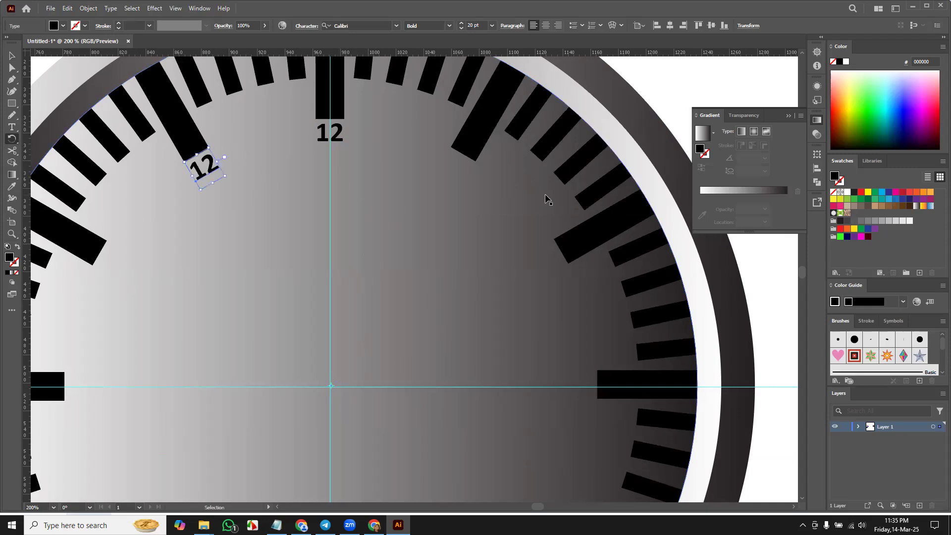
Repeat the 30° rotated copy of the numeral ten more times so every hour mark has one.
key("ctrl+d")
key("ctrl+d")
key("ctrl+d")
key("ctrl+d")
key("ctrl+d")
key("ctrl+d")
key("ctrl+d")
key("ctrl+d")
key("ctrl+d")
key("ctrl+d")
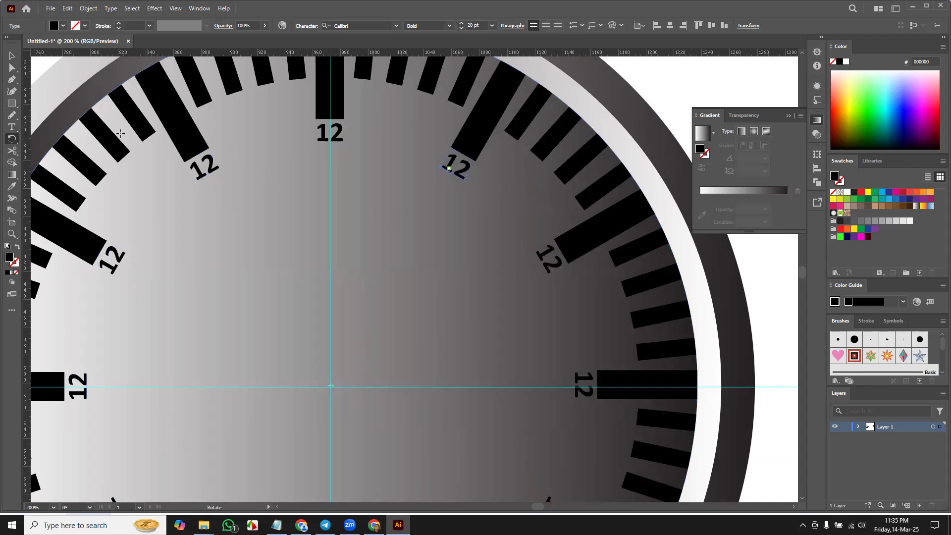
Replace the copied numerals at one, two and three o'clock with 01, 02 and 03.
key("t")
double_click(458, 168)
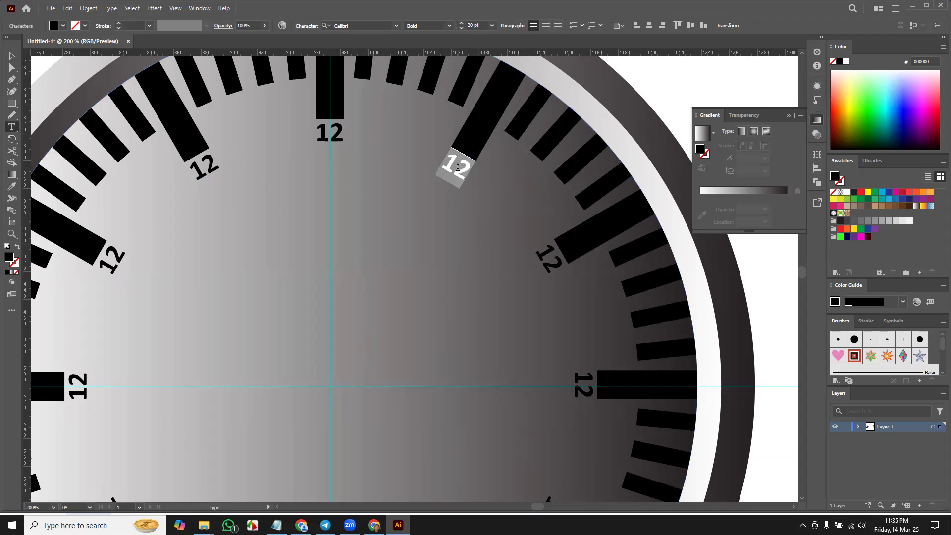
type("01")
double_click(551, 255)
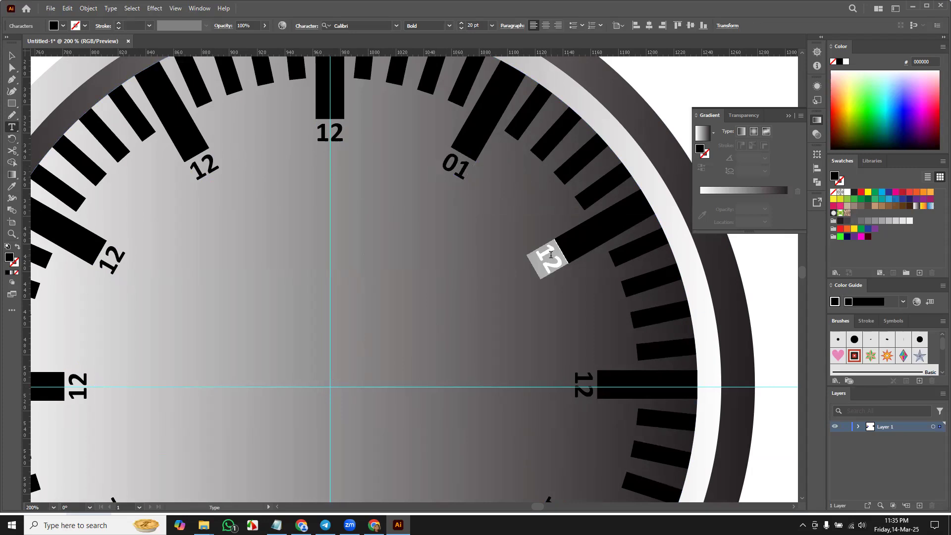
type("02")
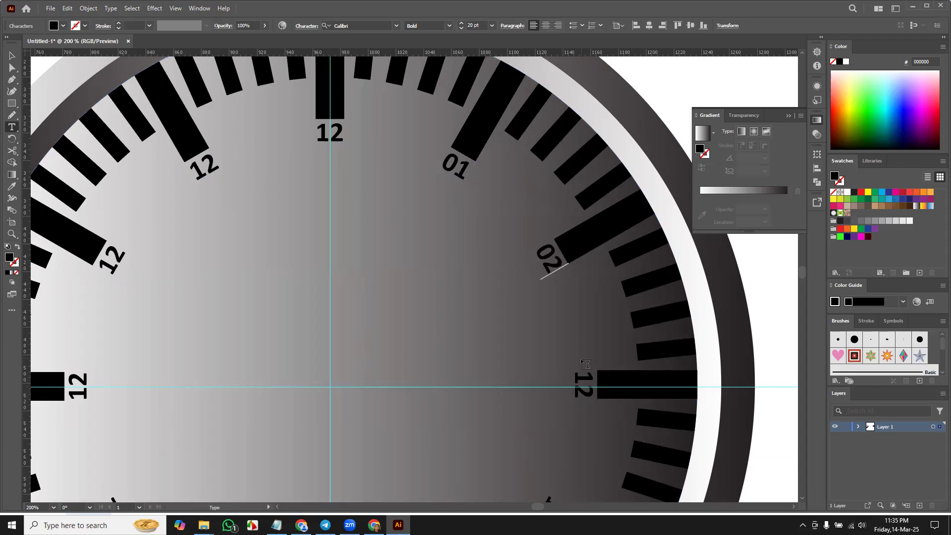
double_click(585, 383)
type("032")
key("BackSpace")
left_click(12, 56)
Replace the copied numerals at four, five and six o'clock with 04, 05 and 06.
left_click_drag(439, 439, 488, 209)
key("t")
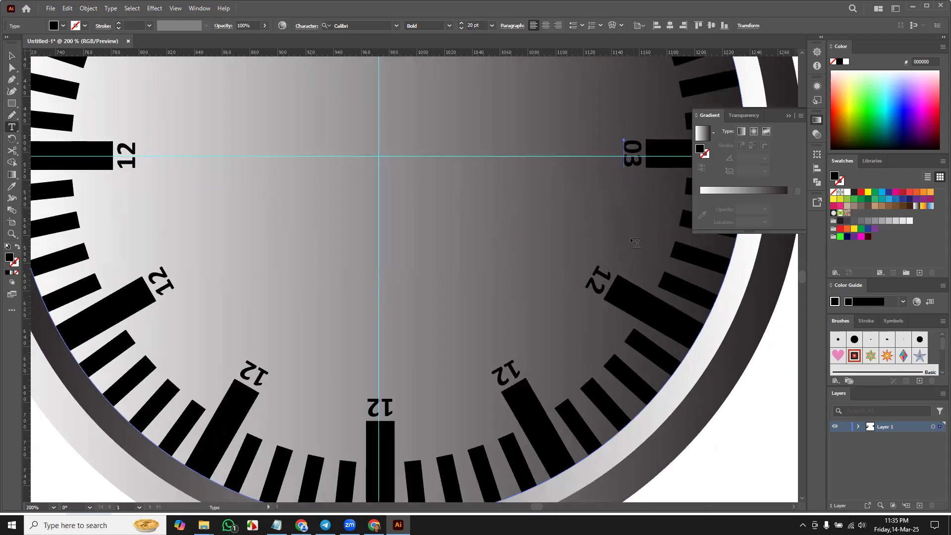
double_click(599, 279)
type("04")
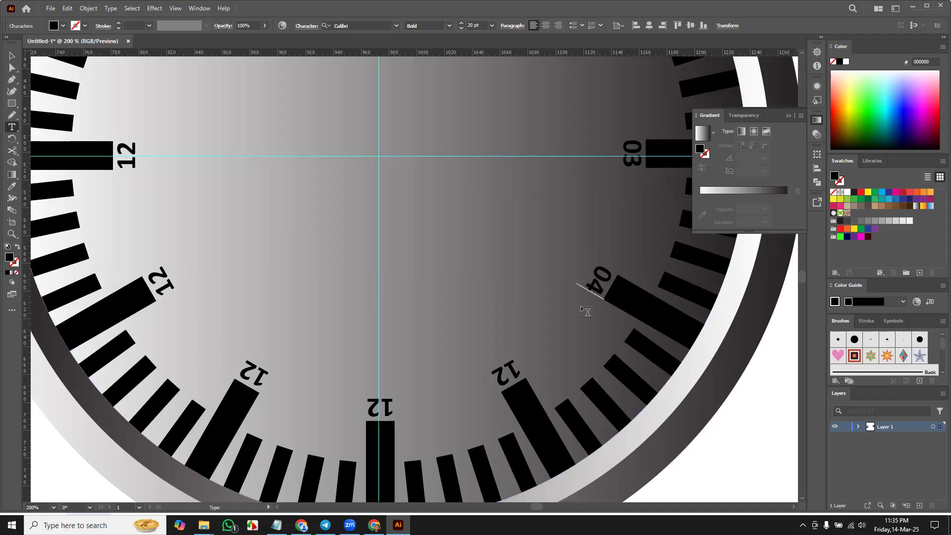
double_click(506, 371)
type("05")
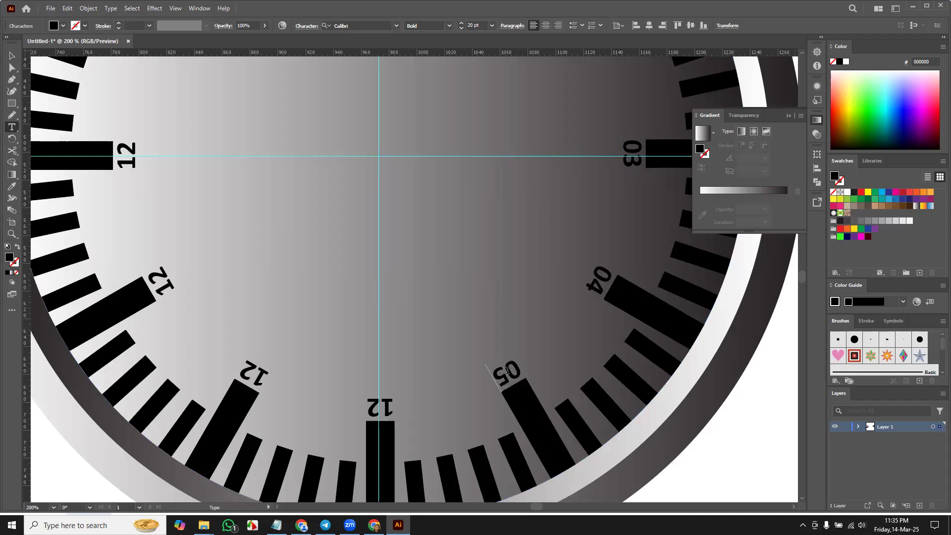
double_click(384, 406)
type("06")
key("Escape")
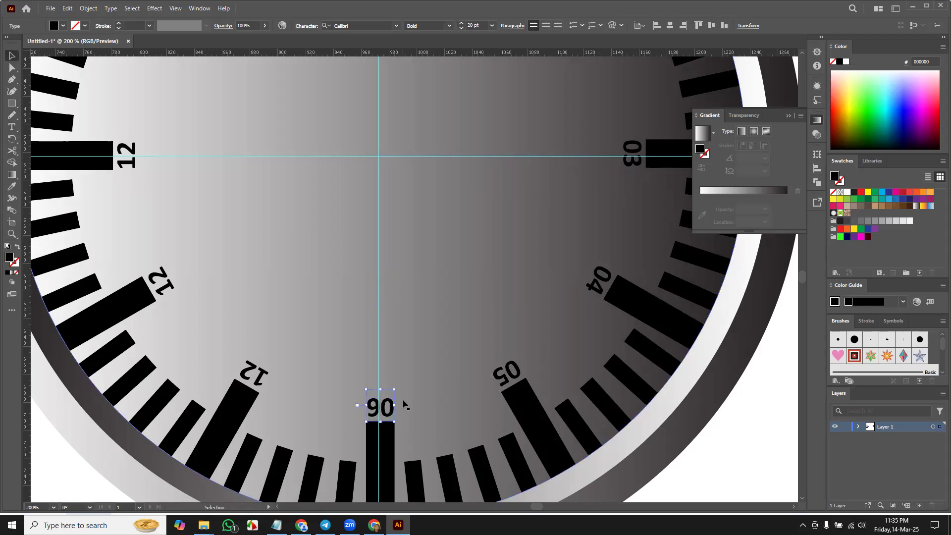
Rotate the 06 and 05 numerals by 180° in place so they read upright.
left_click_drag(399, 383, 360, 429)
left_click(510, 371)
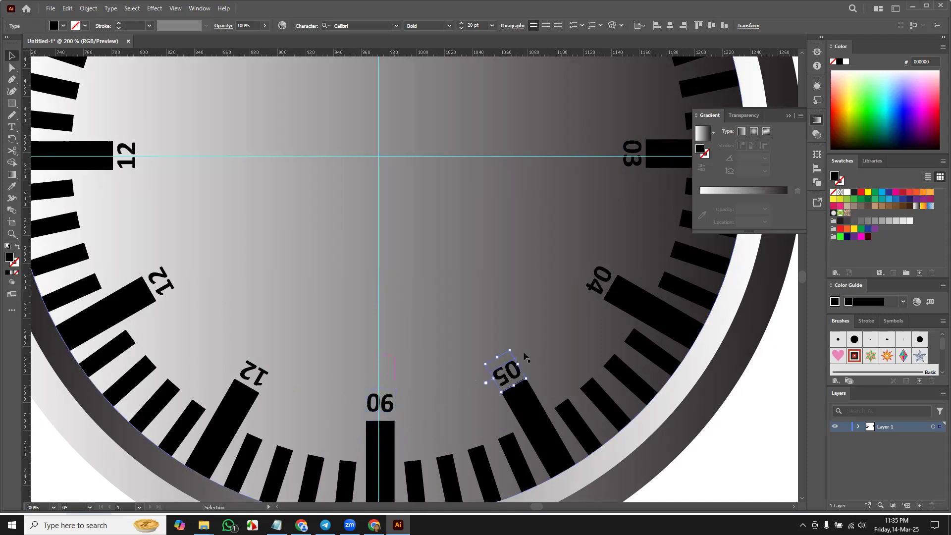
left_click_drag(513, 346, 498, 397)
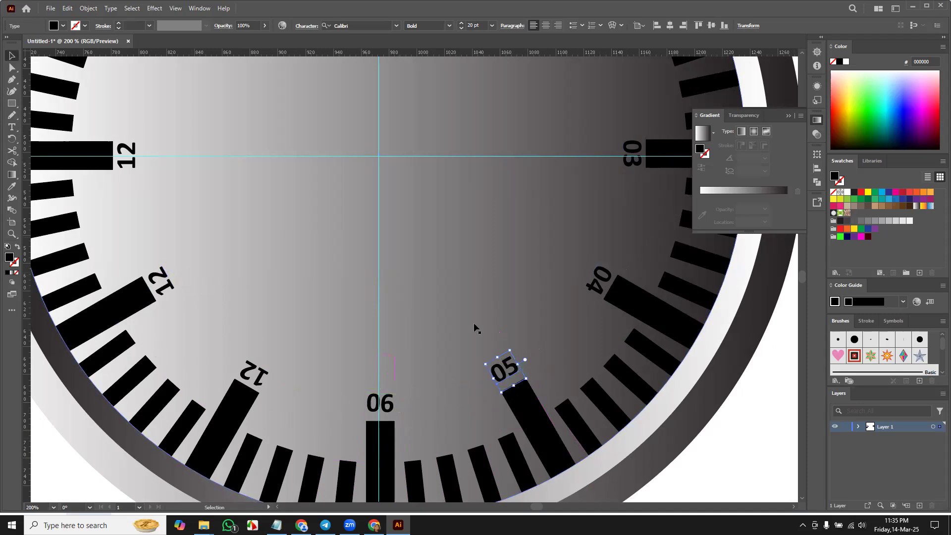
Draw a black circle about 41 px in diameter and centre it on the intersection of the guides at the clock's centre.
key("a")
scroll(536, 310, "down", 1)
scroll(536, 310, "down", 1)
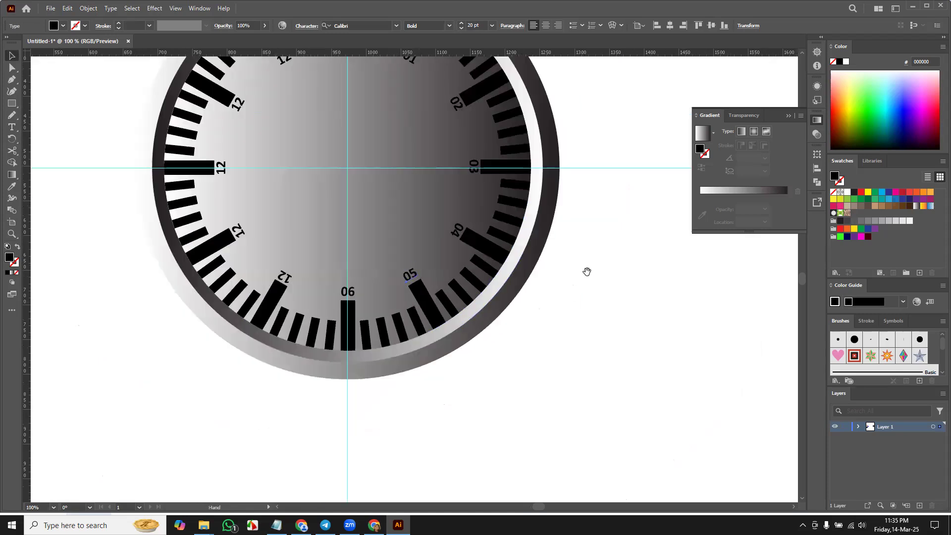
left_click_drag(586, 102, 638, 223)
left_click(11, 55)
left_click(622, 161)
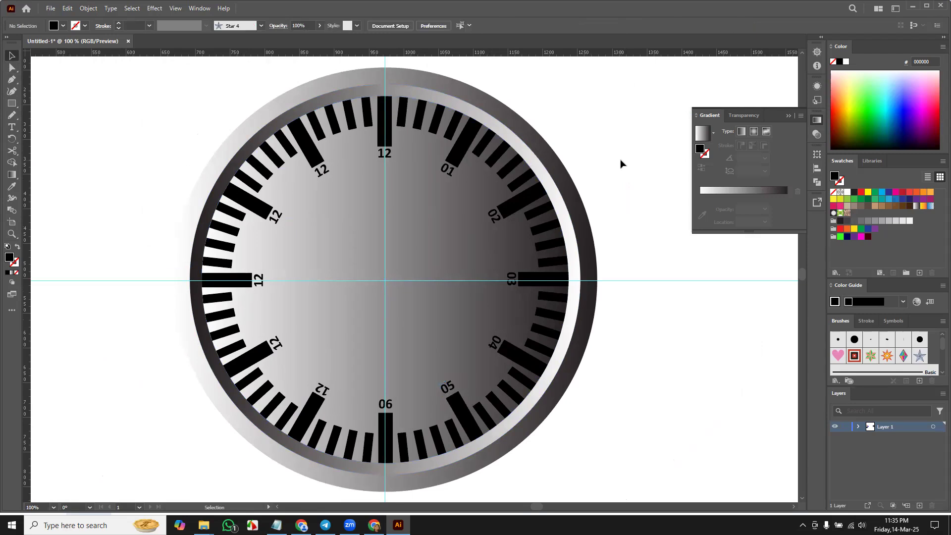
left_click_drag(12, 103, 53, 116)
left_click_drag(378, 272, 393, 287)
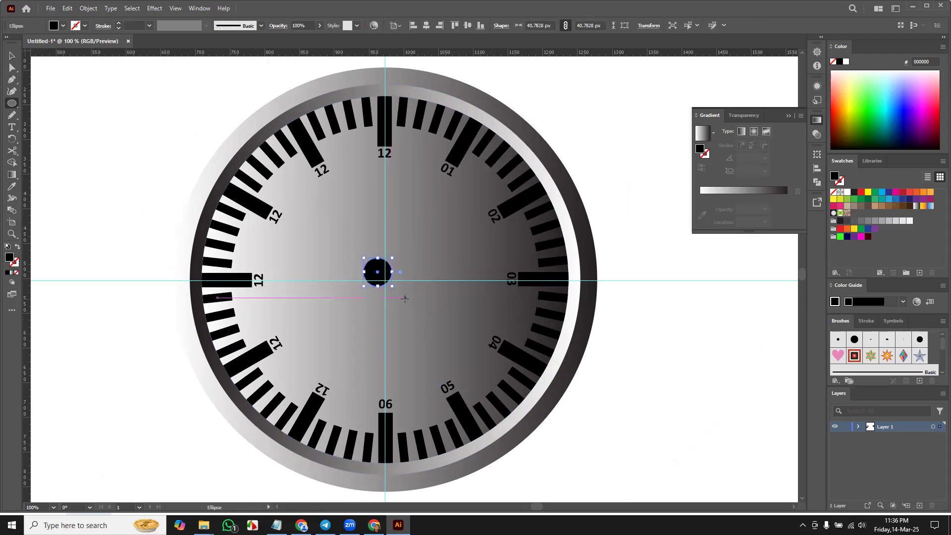
key("v")
left_click_drag(383, 283, 390, 292)
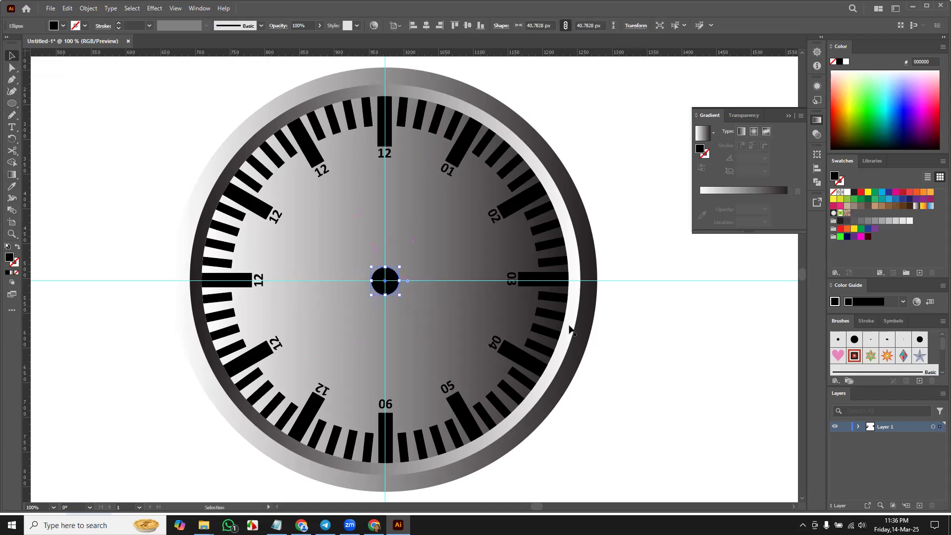
Draw a horizontal straight line about 111 px long in the empty area beside the clock.
key("space")
left_click_drag(680, 385, 477, 449)
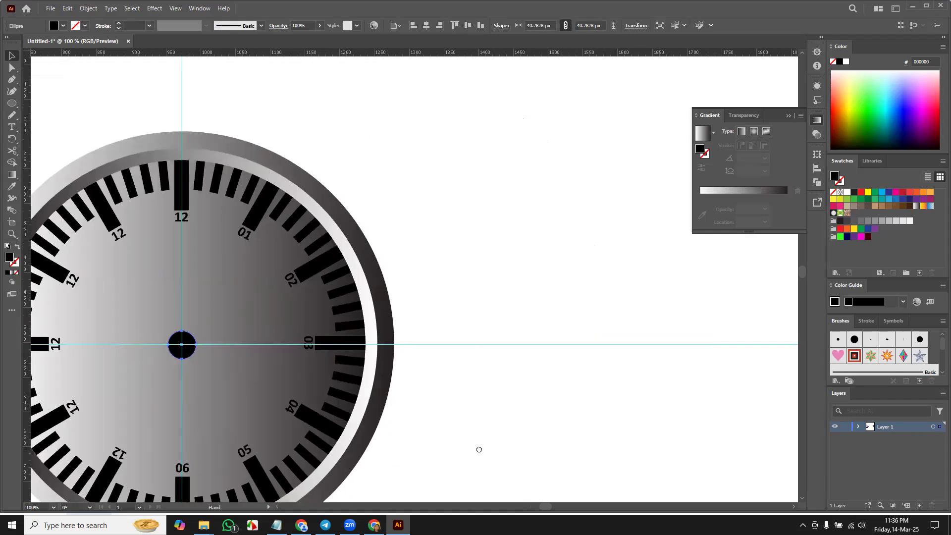
left_click_drag(16, 108, 40, 149)
left_click_drag(492, 185, 571, 194)
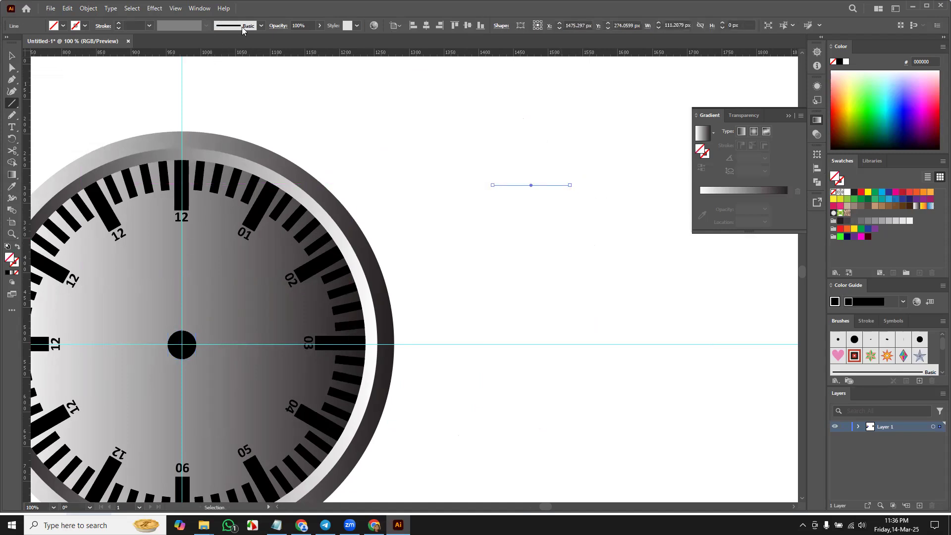
Give the line a stroke with a weight of 11 pt.
left_click(261, 26)
left_click(261, 26)
left_click(119, 24)
left_click(119, 24)
left_click(119, 24)
left_click(119, 24)
left_click(118, 23)
left_click(119, 24)
left_click(119, 23)
left_click(119, 24)
left_click(119, 23)
left_click(119, 24)
left_click(119, 24)
left_click(119, 24)
left_click(119, 23)
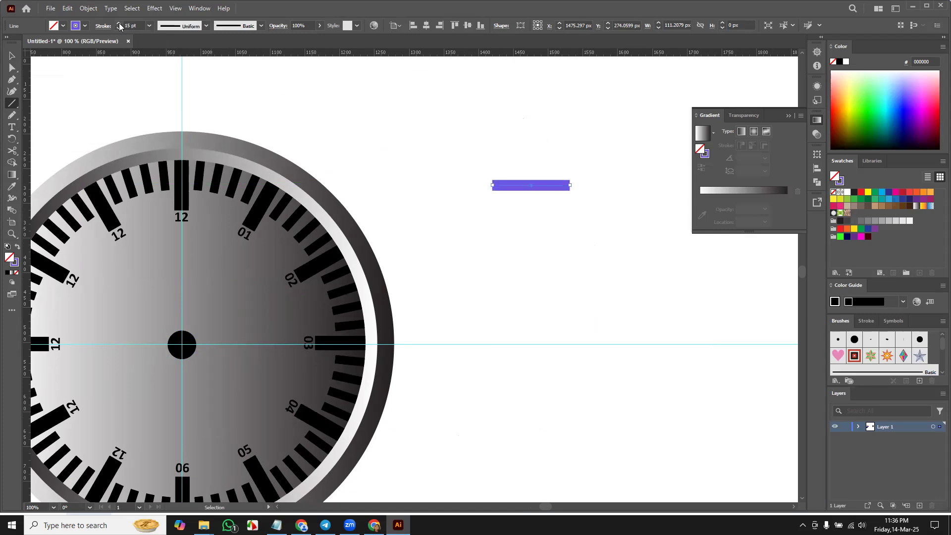
left_click(119, 24)
left_click(119, 28)
left_click(119, 29)
left_click(119, 28)
left_click(119, 28)
left_click(119, 28)
Apply the width profile with two pointed ends to the line and place two copies below it.
left_click(205, 26)
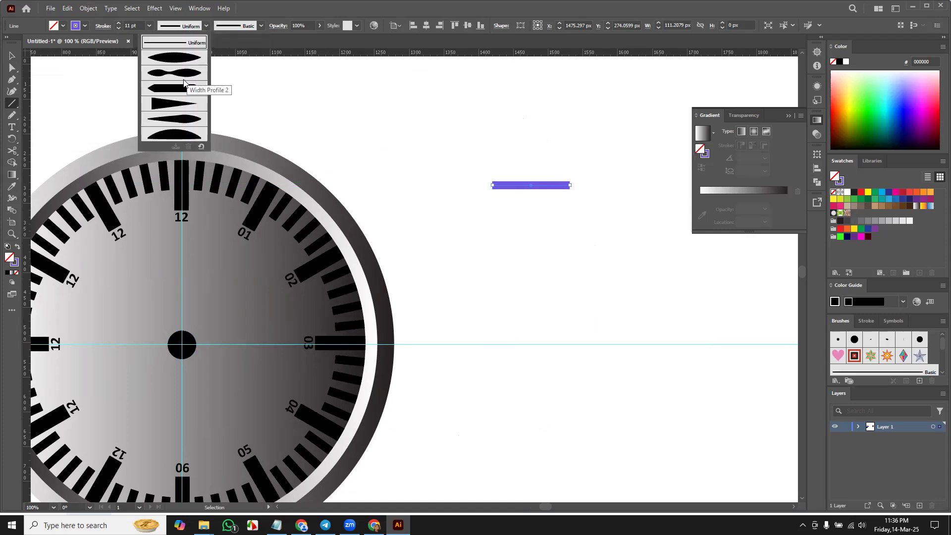
key("Escape")
key("v")
left_click_drag(544, 205, 544, 221)
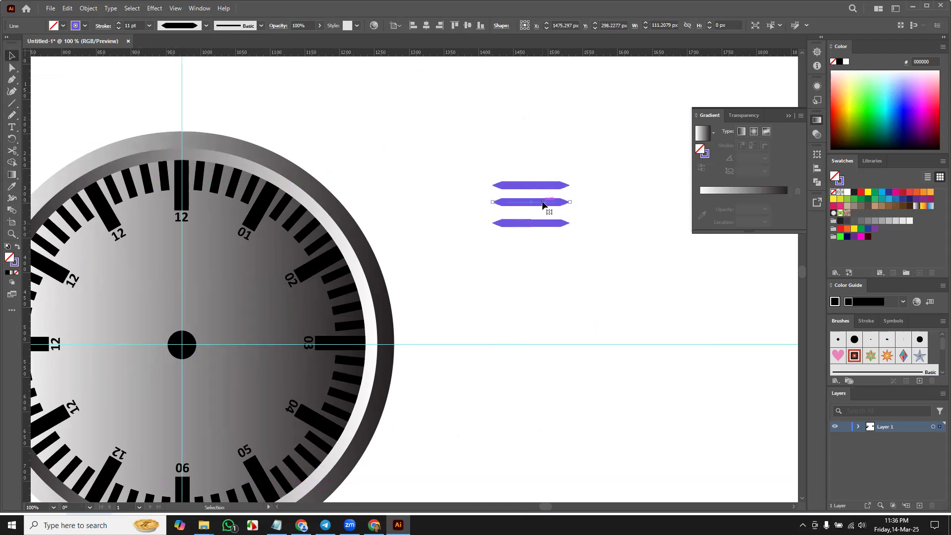
Give the middle line the wedge-shaped width profile and the lowest line the profile that bulges near one end.
left_click(205, 26)
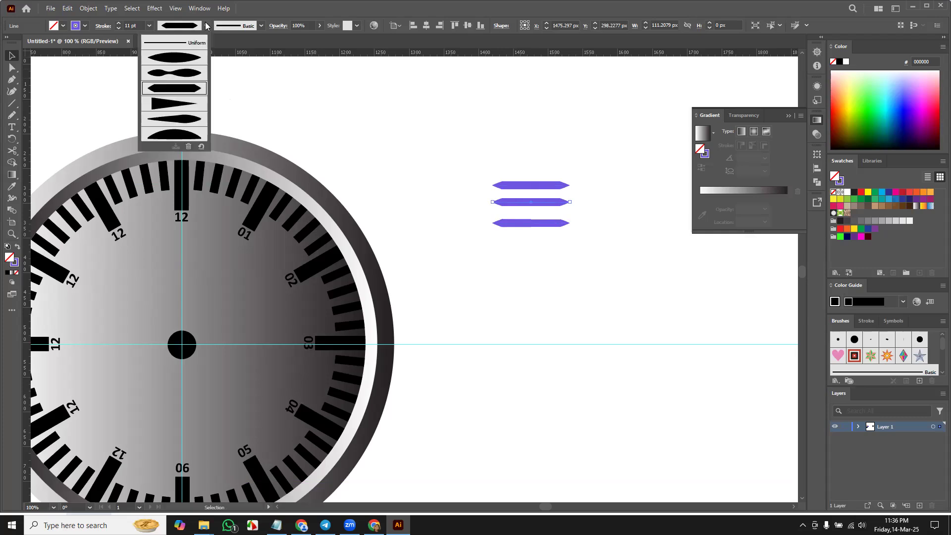
left_click(180, 102)
left_click(540, 224)
left_click(207, 26)
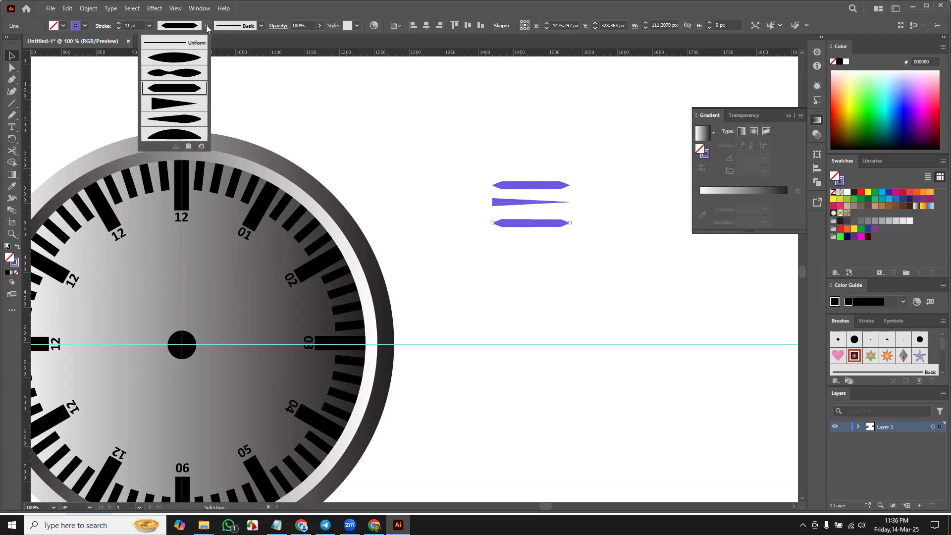
left_click(187, 121)
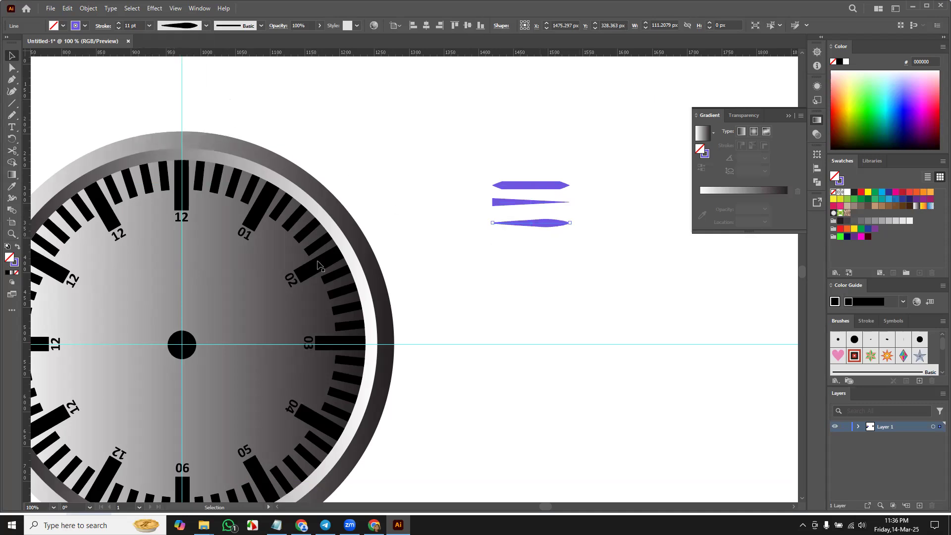
Set the stroke colour of the lowest line to black.
left_click(16, 265)
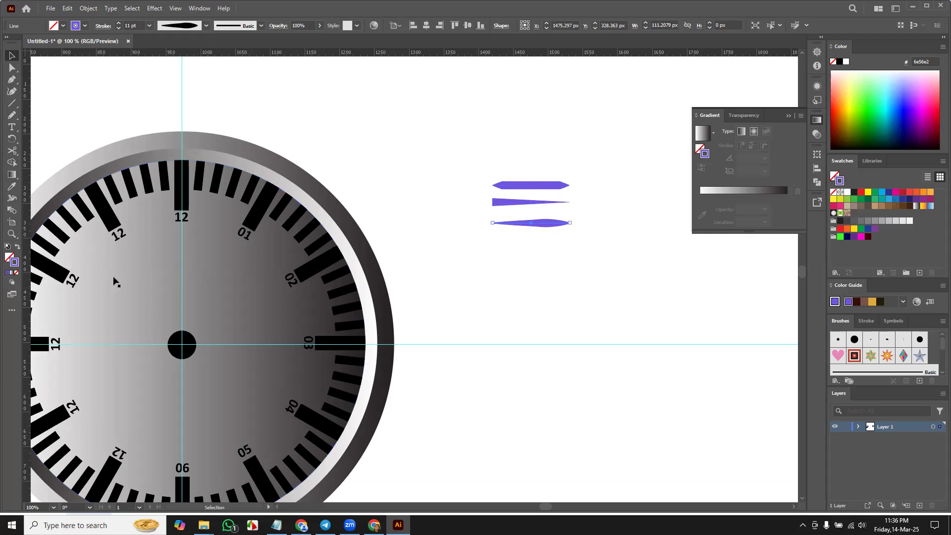
double_click(15, 266)
left_click(344, 304)
left_click(579, 184)
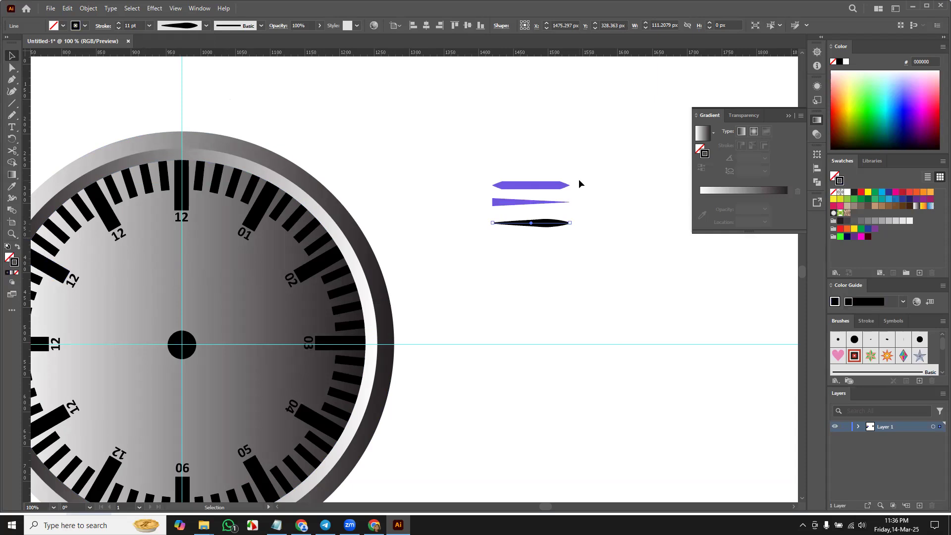
key("i")
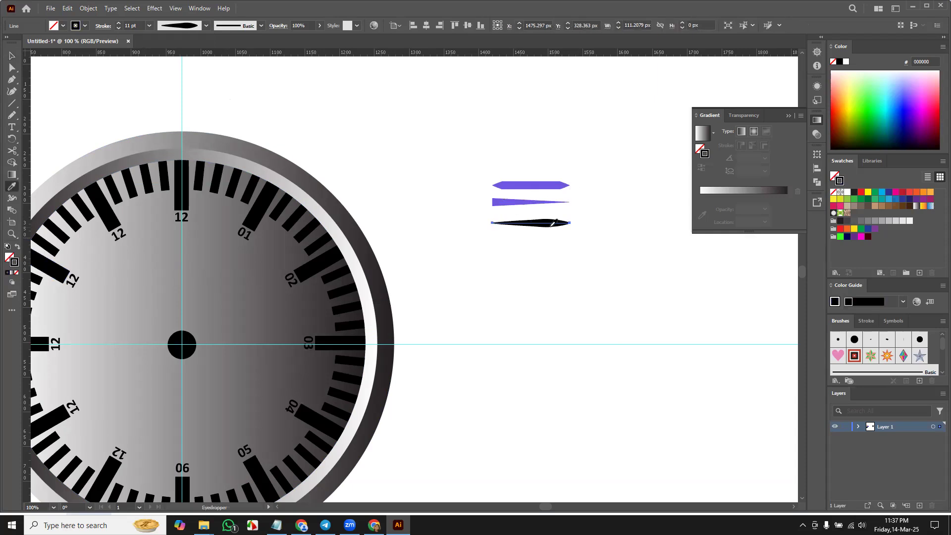
left_click(513, 200)
key("ctrl+z")
Copy the lowest line's black stroke colour to the middle and upper lines with the Eyedropper tool.
key("v")
left_click(513, 201)
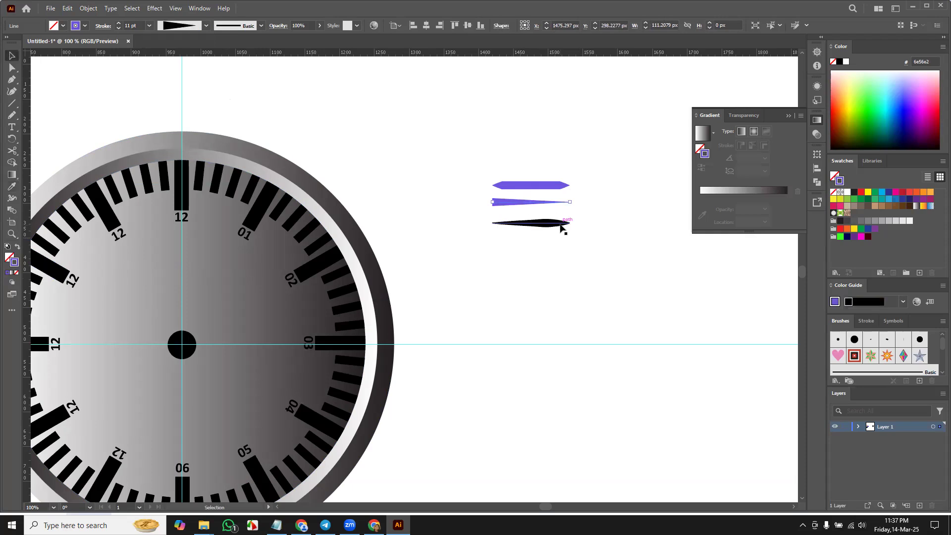
key("i")
left_click(555, 222)
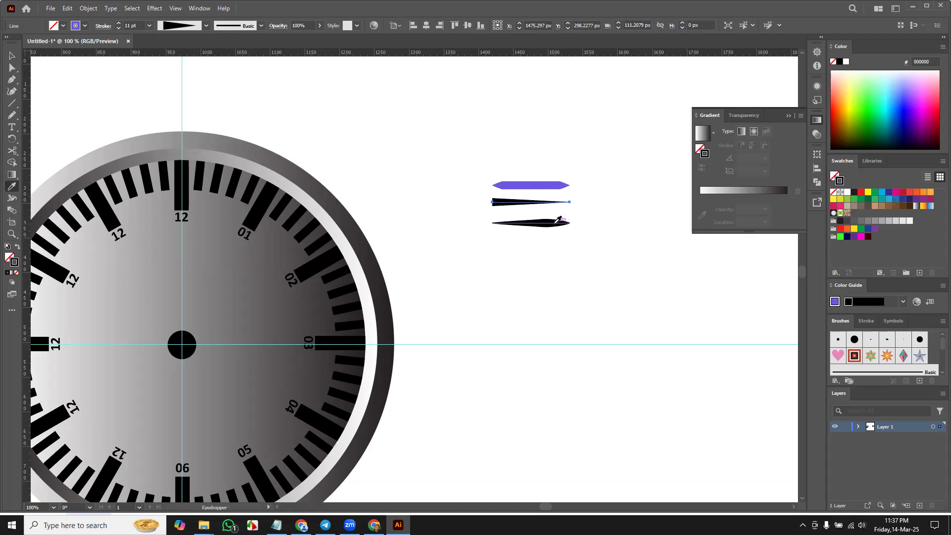
key("v")
left_click(549, 186)
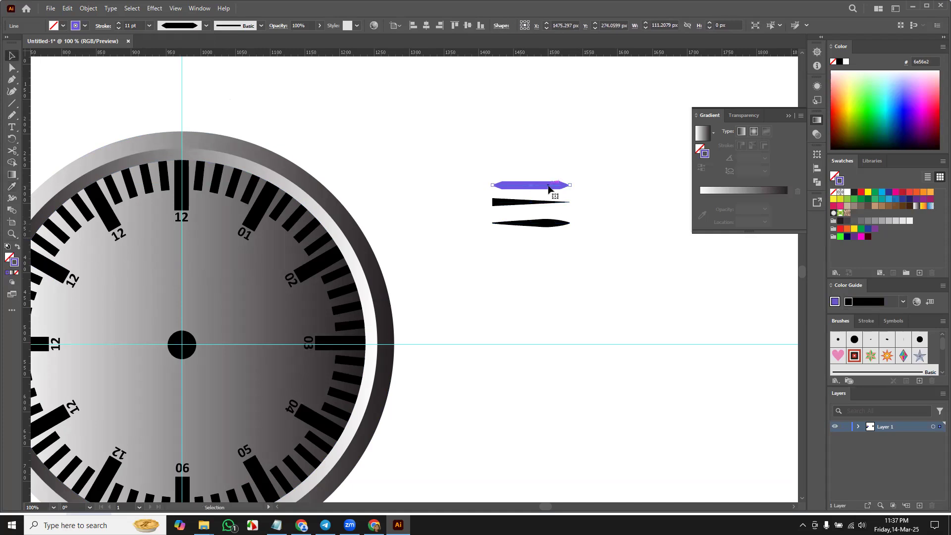
key("i")
left_click(556, 223)
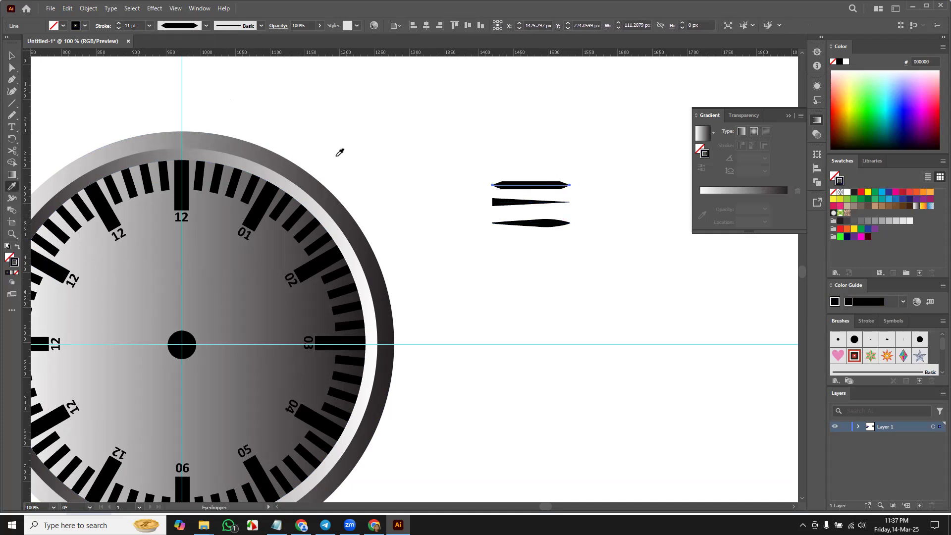
Place the double-pointed hand at the clock's centre pointing to three o'clock and the wedge-shaped hand there pointing towards two o'clock.
key("v")
left_click_drag(519, 189, 209, 348)
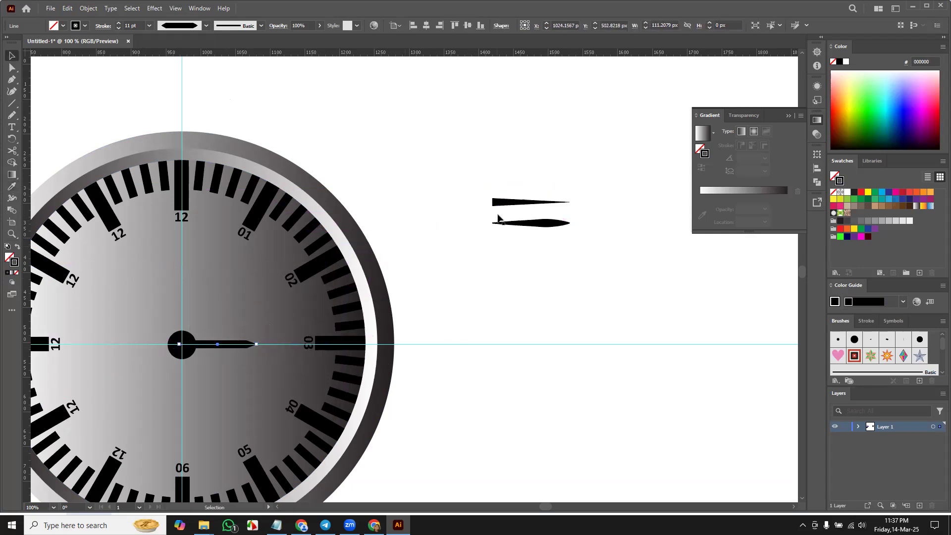
left_click_drag(502, 205, 194, 340)
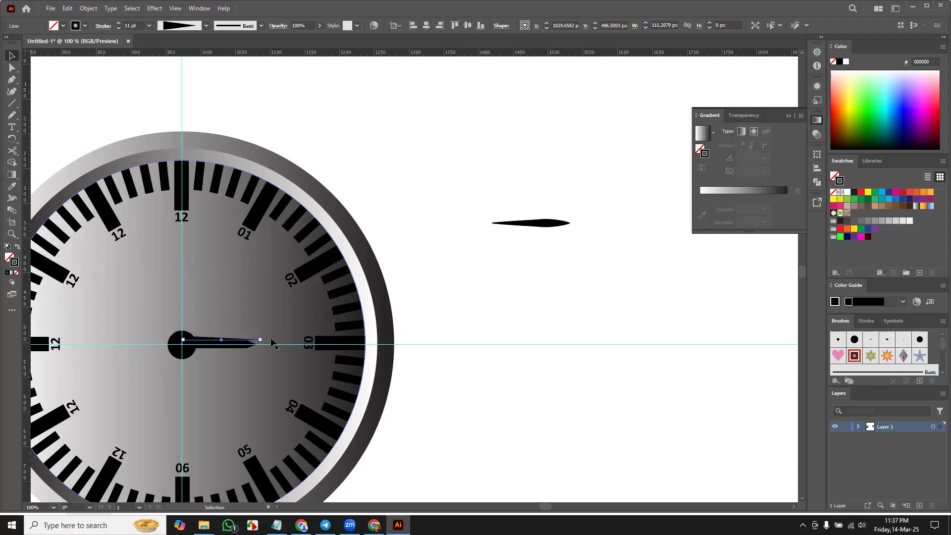
left_click_drag(264, 338, 277, 309)
left_click_drag(191, 345, 182, 344)
Move the remaining hand onto the clock face and shorten the three o'clock hand to about half its length.
left_click_drag(546, 227, 266, 397)
left_click(254, 345)
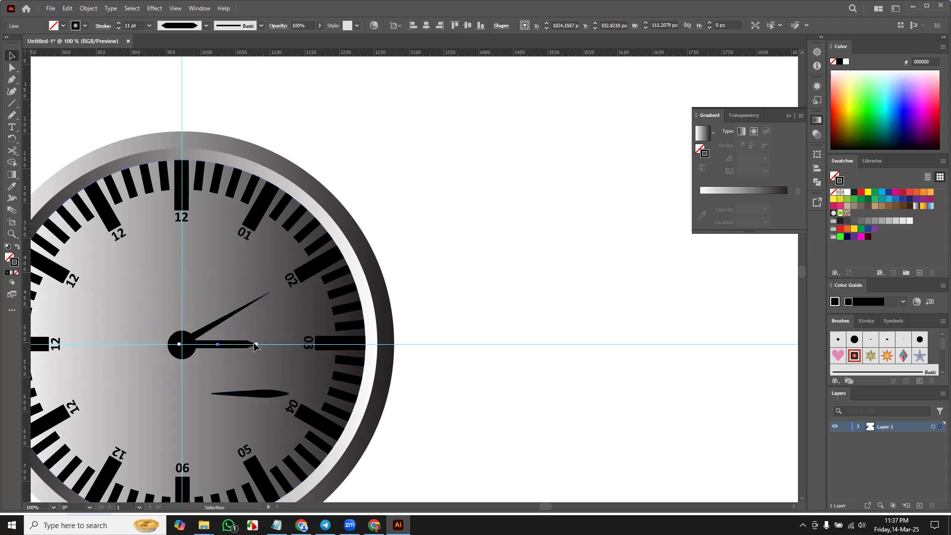
left_click_drag(257, 343, 221, 345)
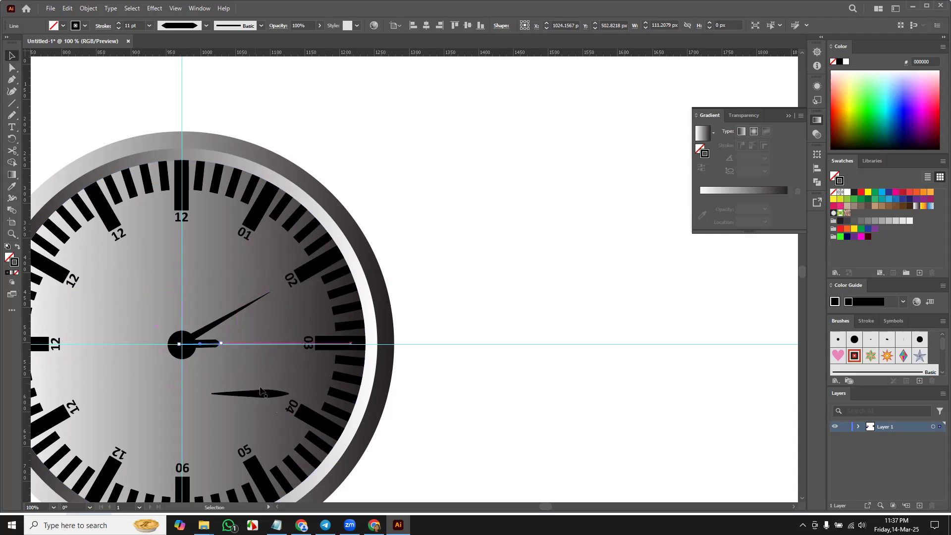
Rotate the remaining hand towards eight o'clock with its narrow end at the clock's centre, and shorten it slightly.
left_click_drag(272, 399, 111, 423)
left_click_drag(208, 373, 133, 364)
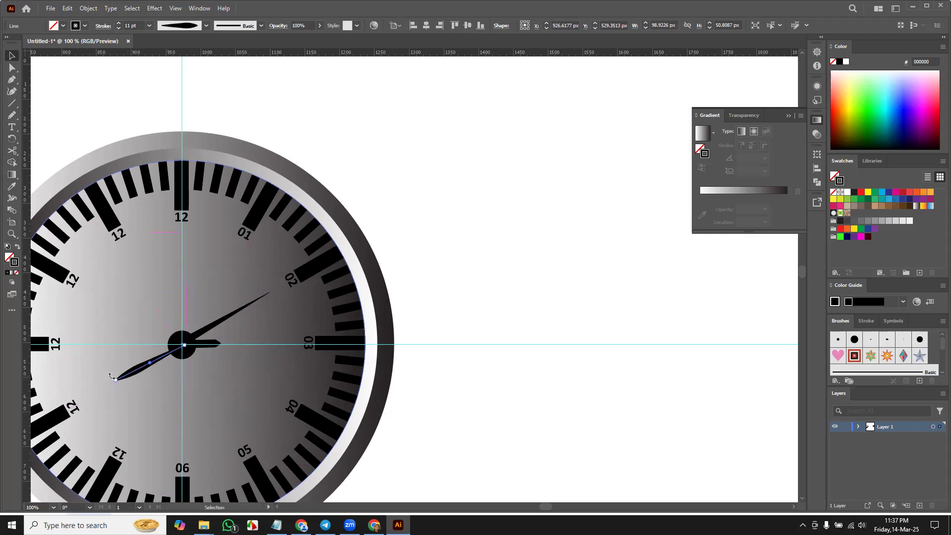
left_click_drag(114, 379, 153, 364)
left_click(450, 413)
key("a")
key("ctrl+0")
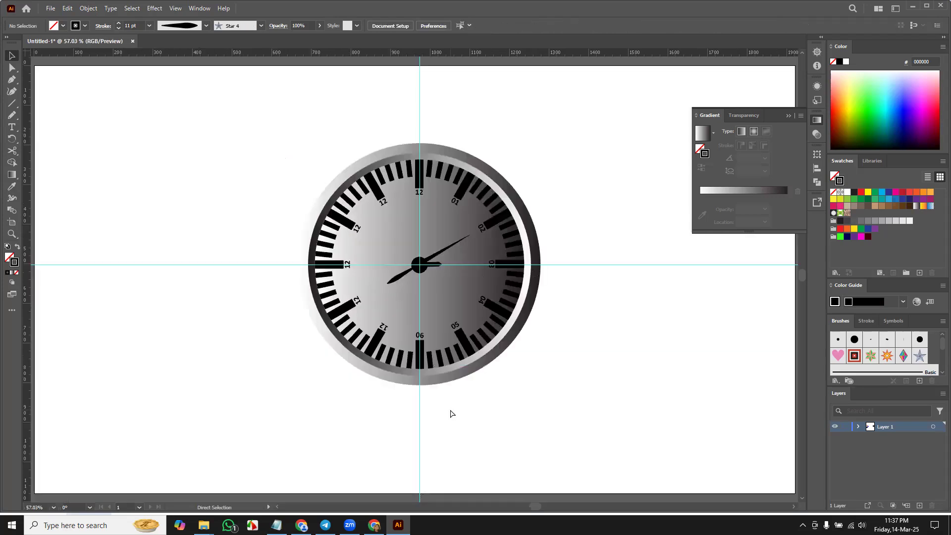
key("ctrl+minus")
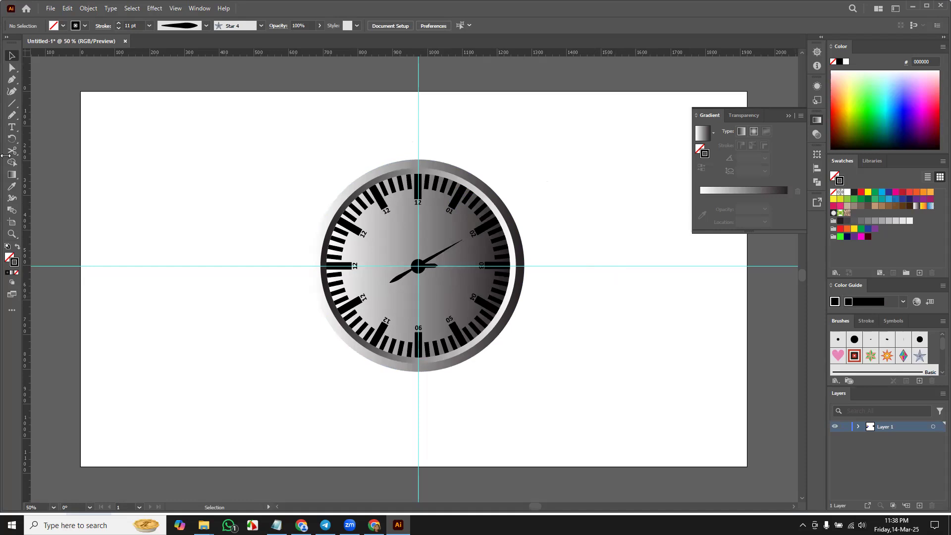
Unlock the guides and delete both the horizontal and the vertical guide crossing the clock's centre.
right_click(586, 285)
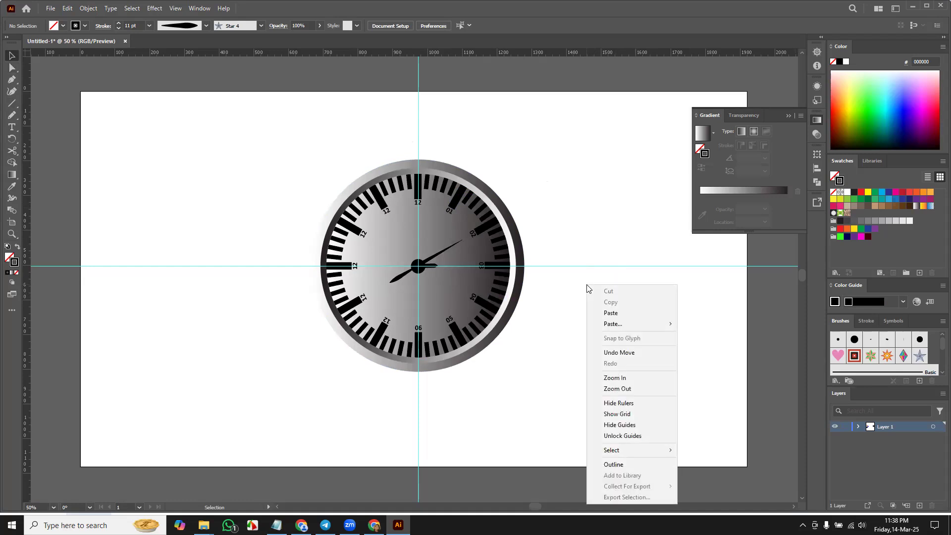
left_click(585, 185)
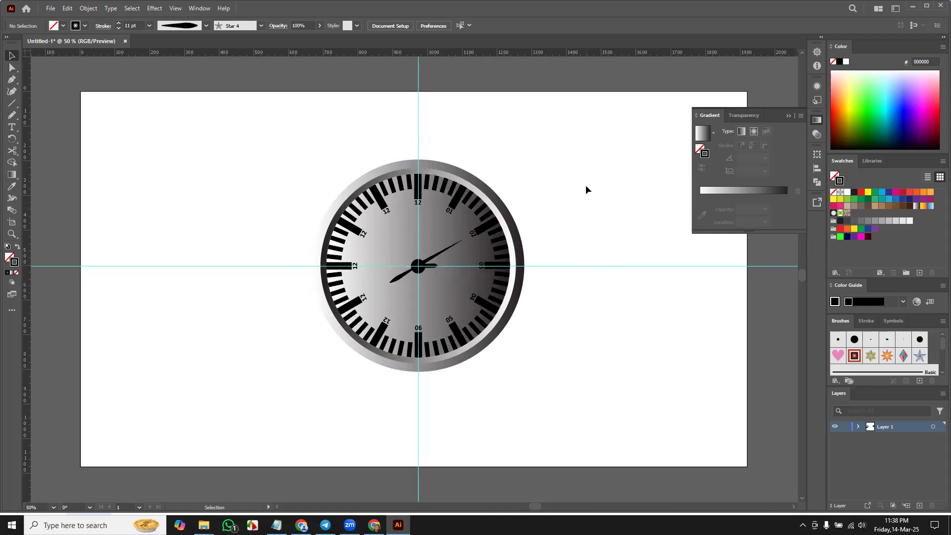
right_click(625, 316)
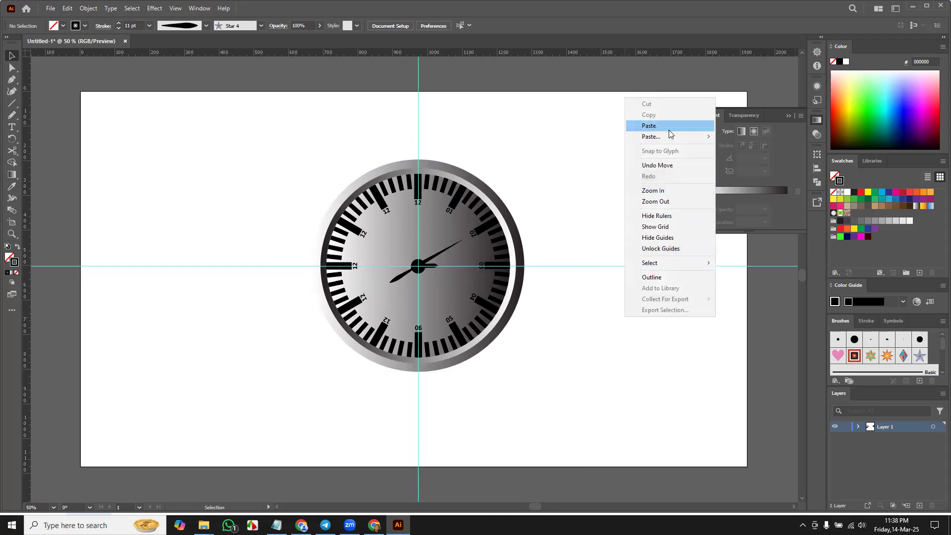
left_click(607, 352)
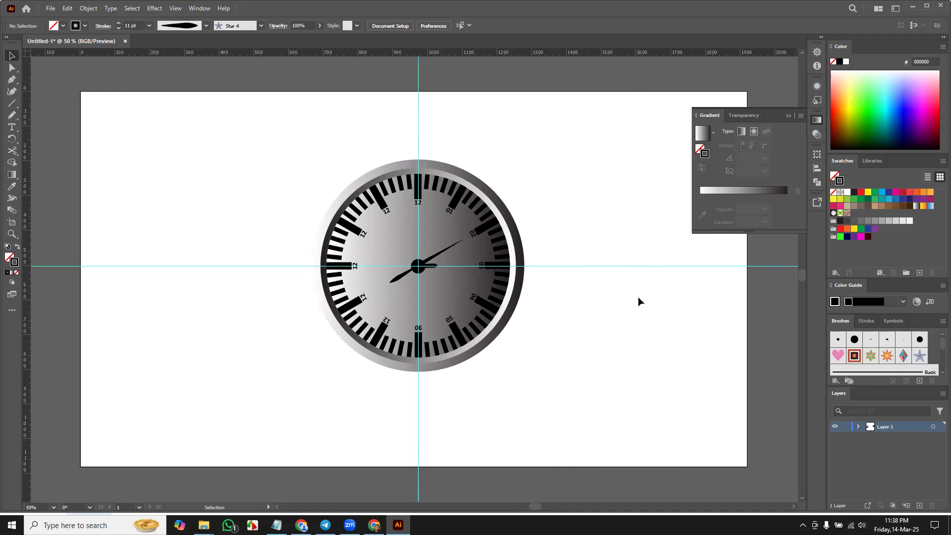
right_click(637, 267)
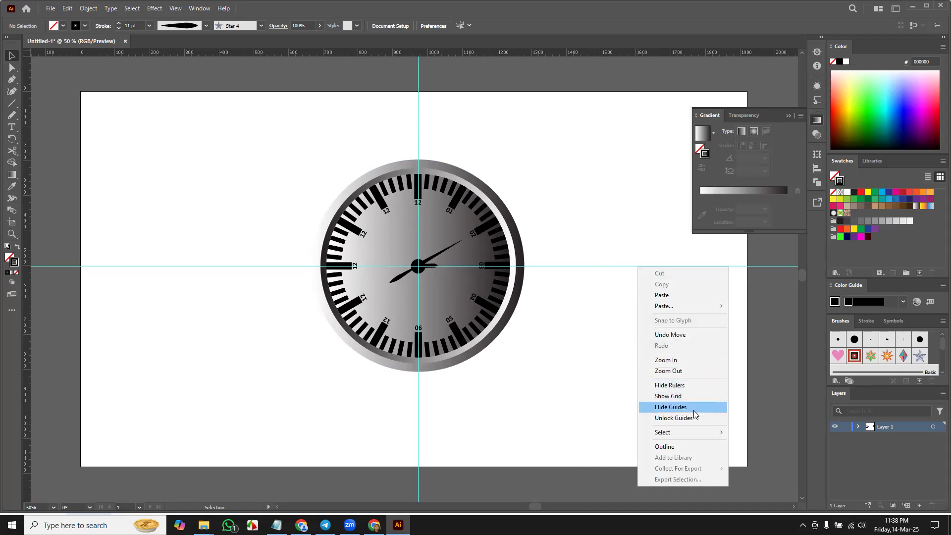
left_click(693, 419)
left_click(620, 267)
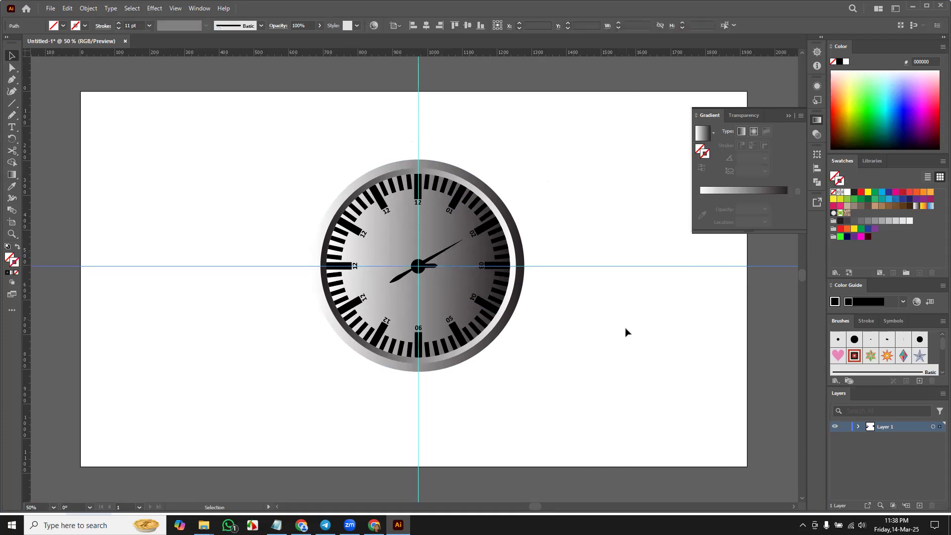
key("Delete")
left_click(418, 114)
key("Delete")
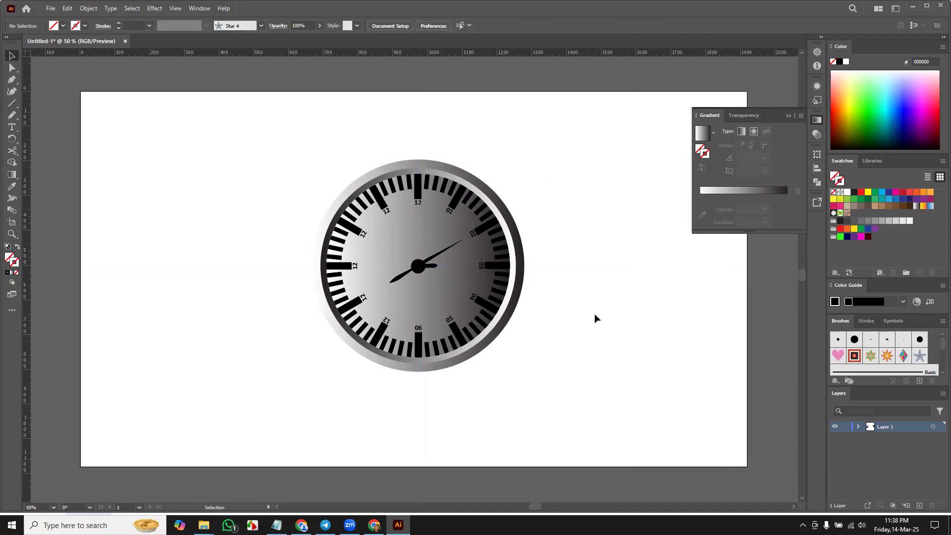
Tilt the short three o'clock hand slightly downward so that it points between three and four o'clock, keeping it at the centre hub.
left_click(431, 270)
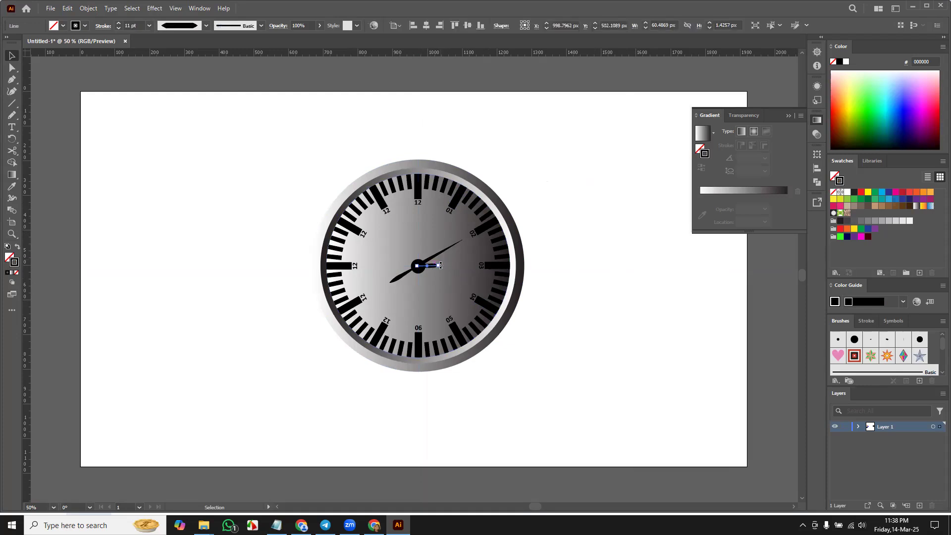
left_click_drag(442, 267, 435, 270)
key("Down")
key("Down")
key("Down")
key("Down")
key("Down")
key("Down")
key("Down")
key("Down")
key("Down")
left_click(585, 327)
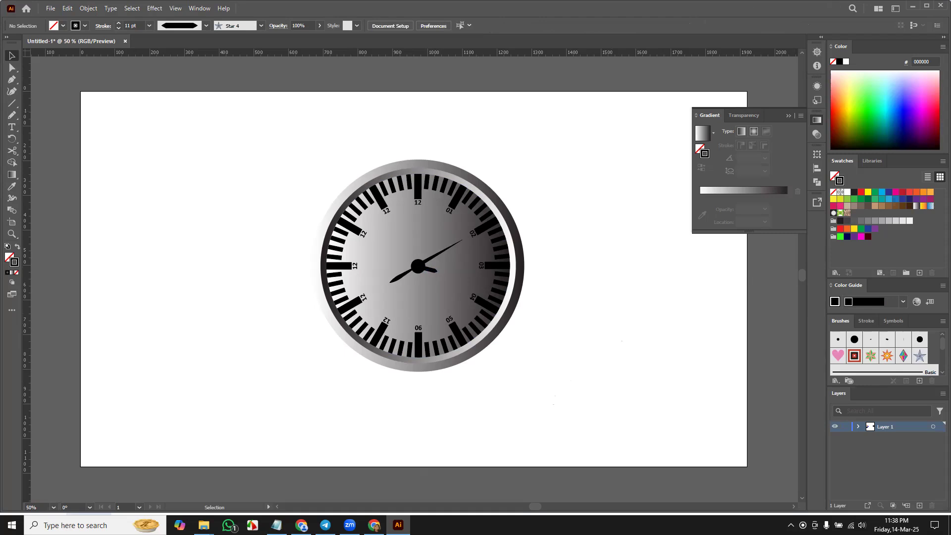
Switch to Notepad to review the class topics and homework list, and return to Illustrator to compare the finished clock.
left_click(277, 526)
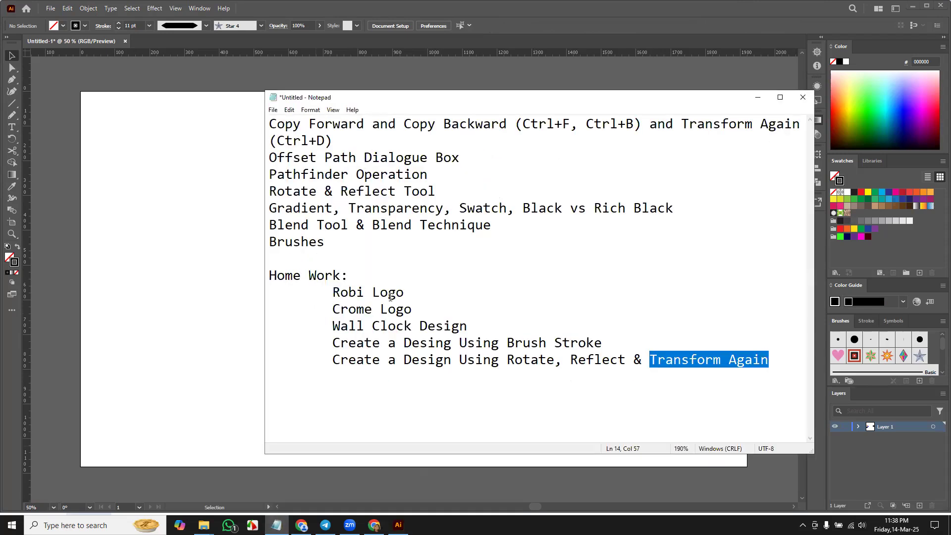
left_click(365, 247)
key("Up")
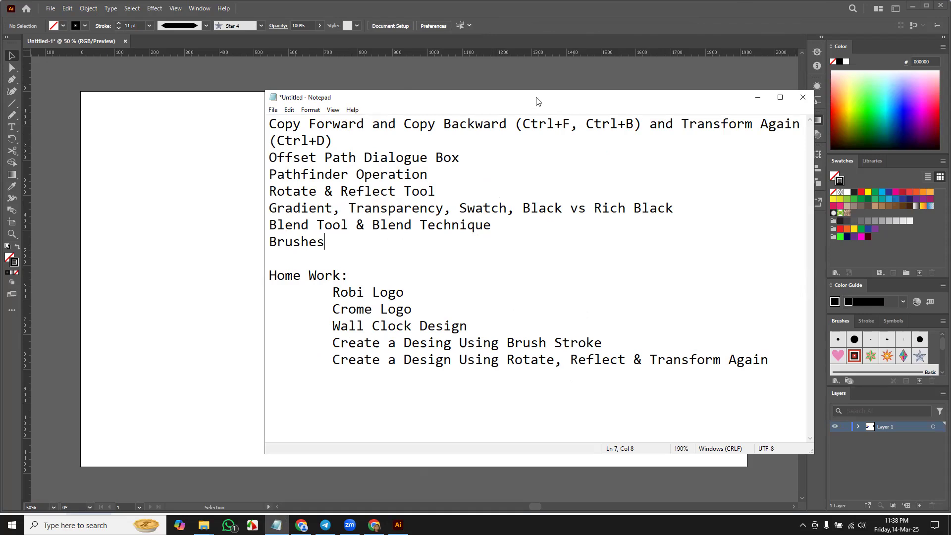
left_click(242, 218)
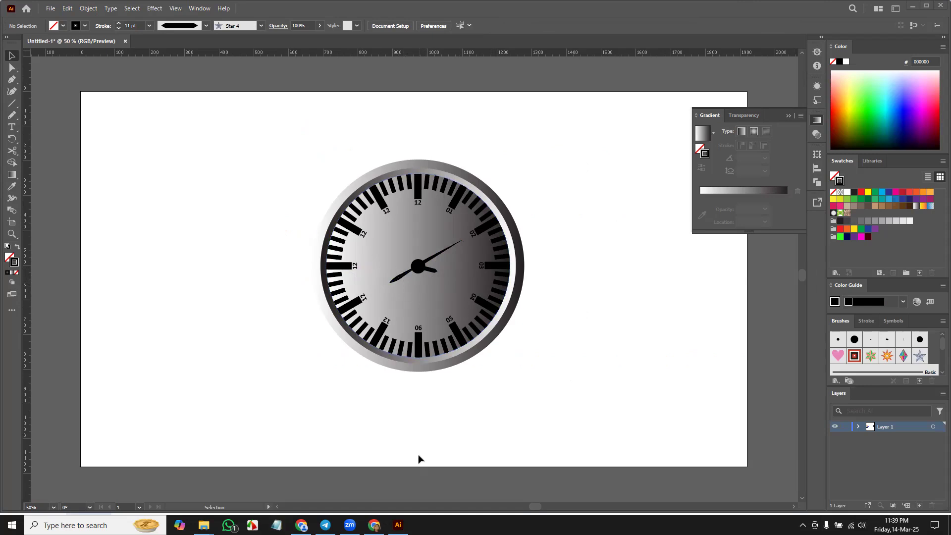
mouse_move(374, 525)
key("alt+Tab")
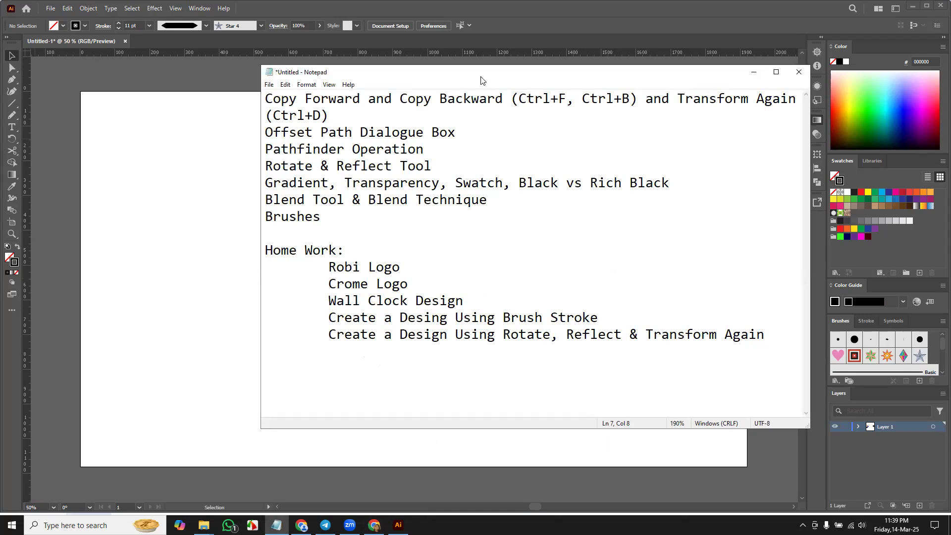
key("alt+Tab")
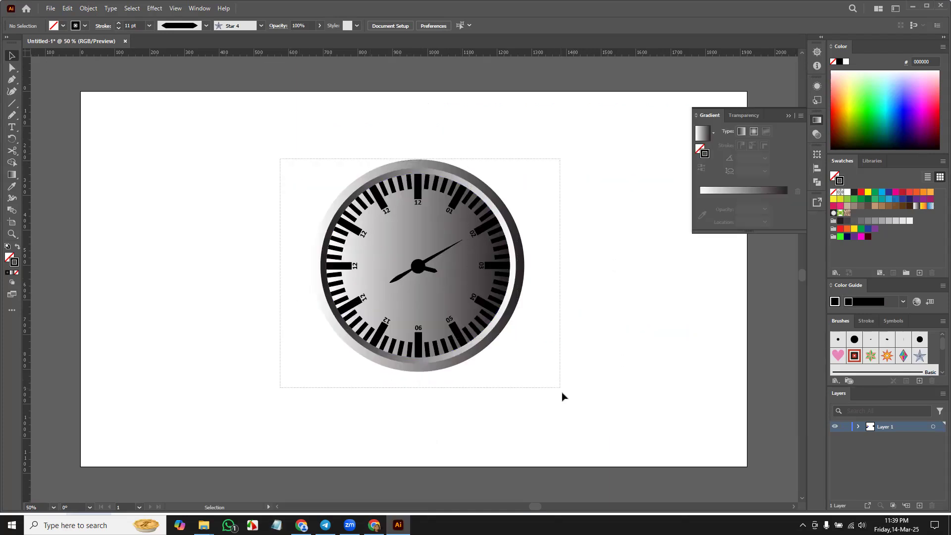
Select the whole clock, and review the brush stroke and Rotate, Reflect & Transform Again assignments in the Notepad homework list.
left_click_drag(563, 393, 561, 392)
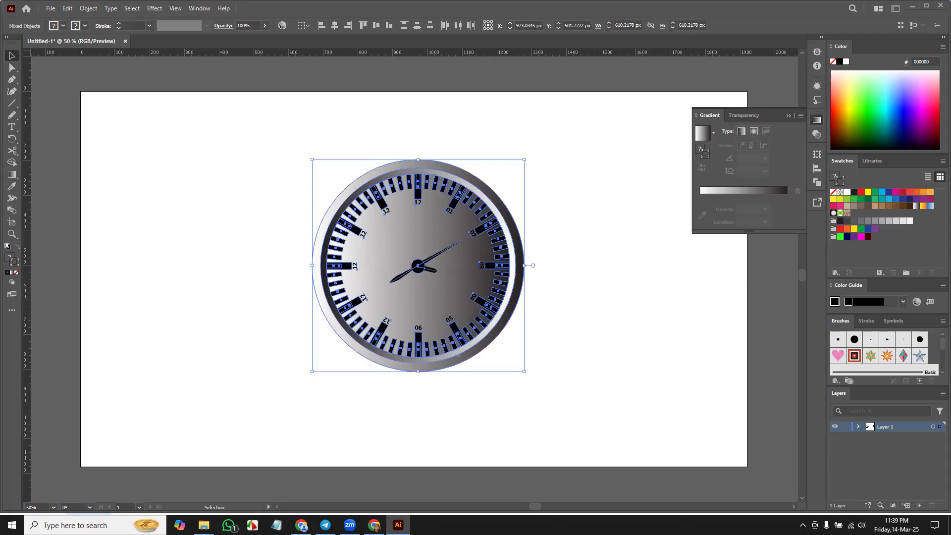
key("alt+Tab")
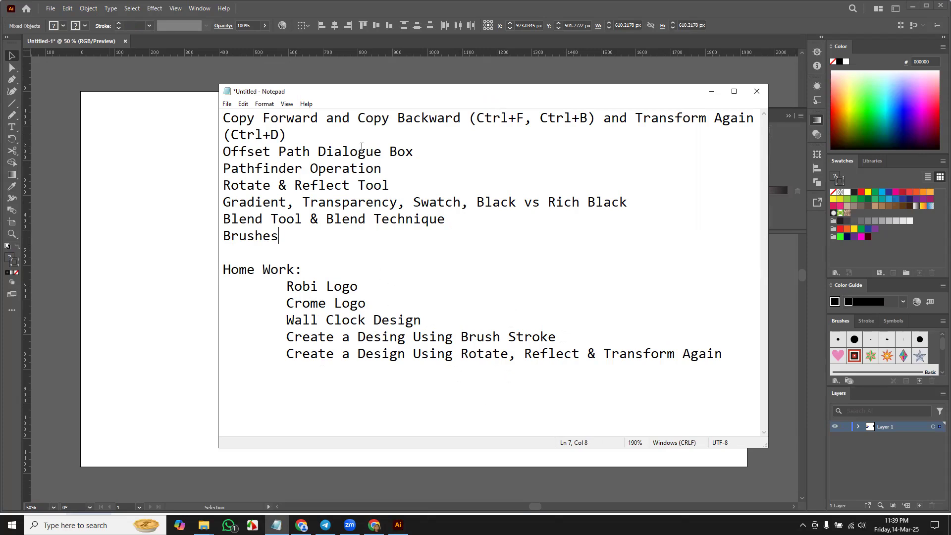
left_click_drag(557, 337, 285, 337)
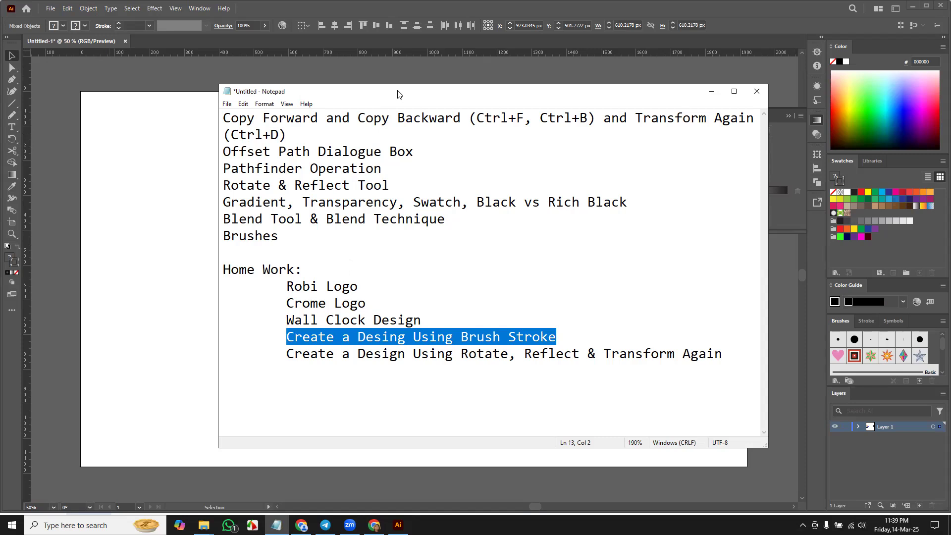
left_click_drag(400, 95, 296, 102)
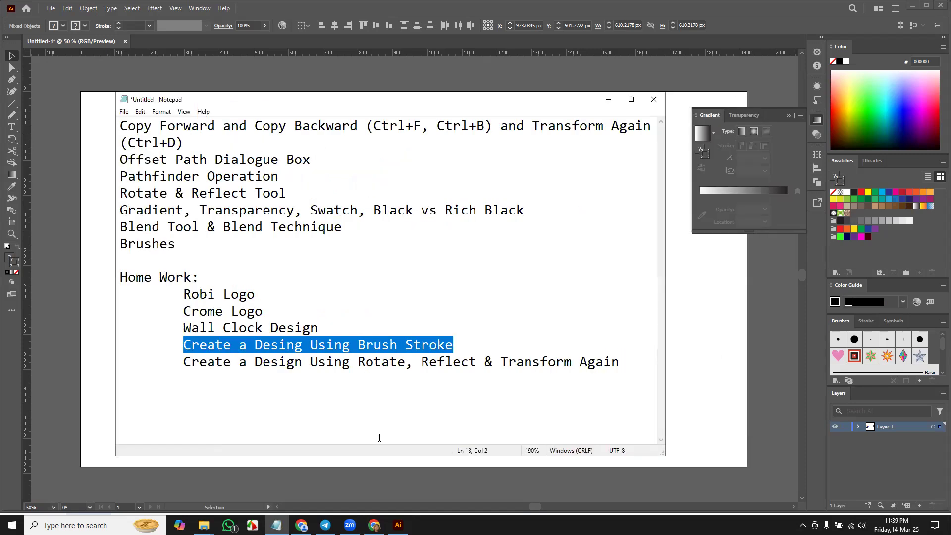
double_click(422, 362)
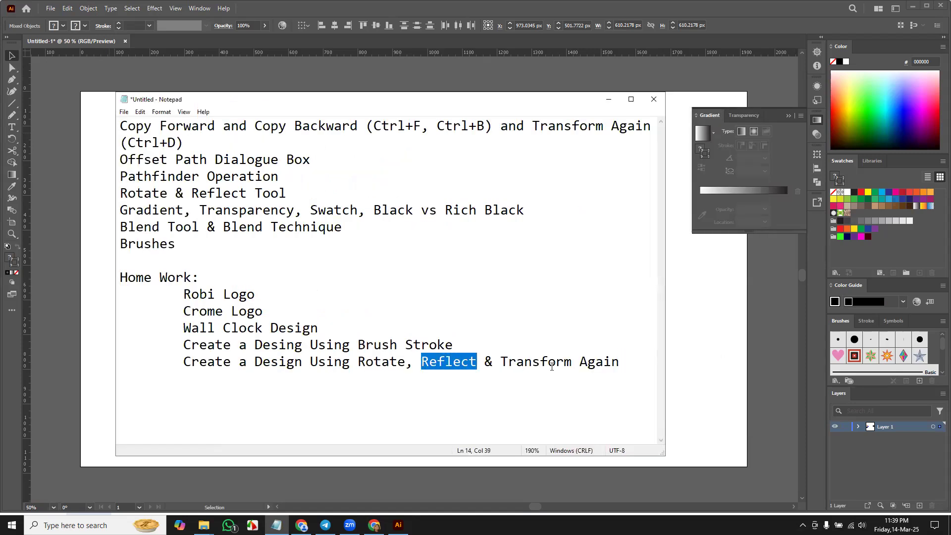
left_click(346, 74)
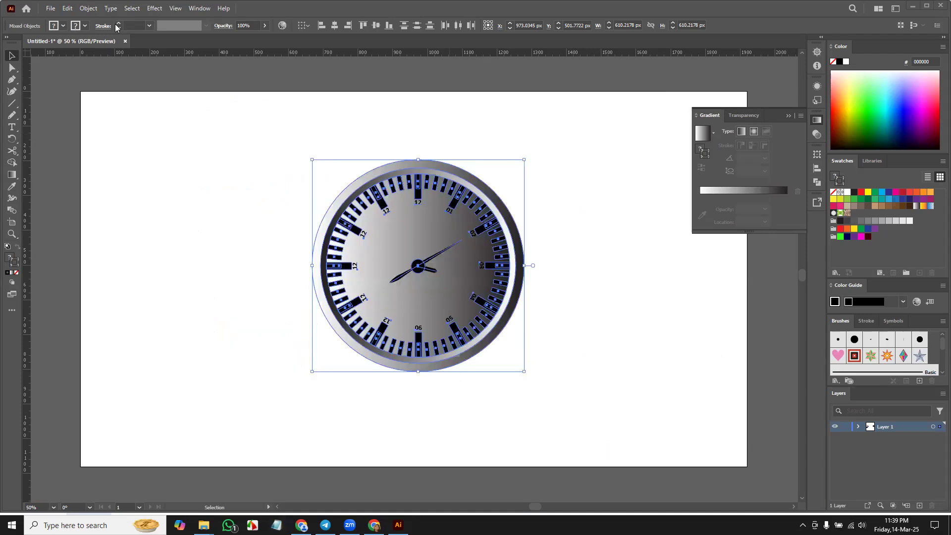
Draw a closed leaf shape about 64 by 151 px beside the clock with the Pen tool, filled black without a stroke.
left_click(11, 116)
left_click(12, 79)
left_click(174, 151)
left_click_drag(193, 203, 182, 242)
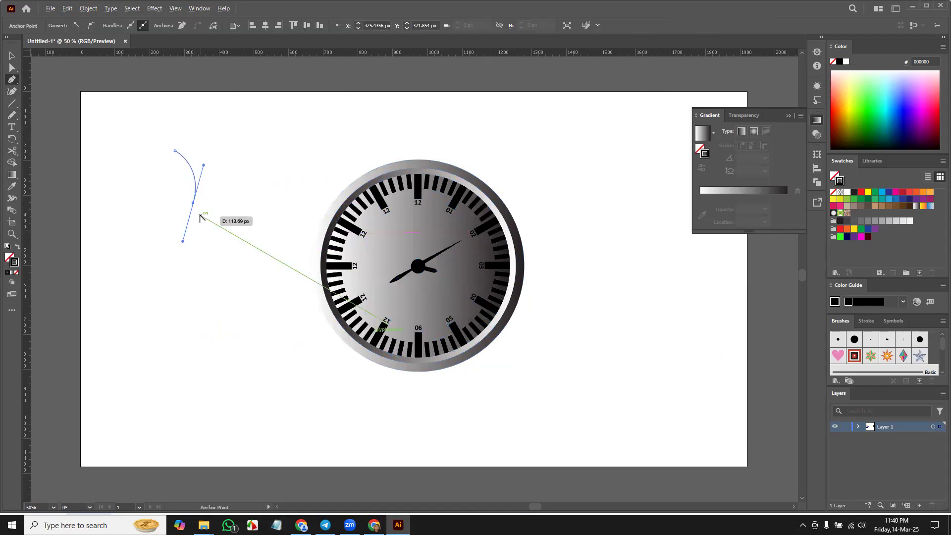
left_click_drag(175, 150, 184, 124)
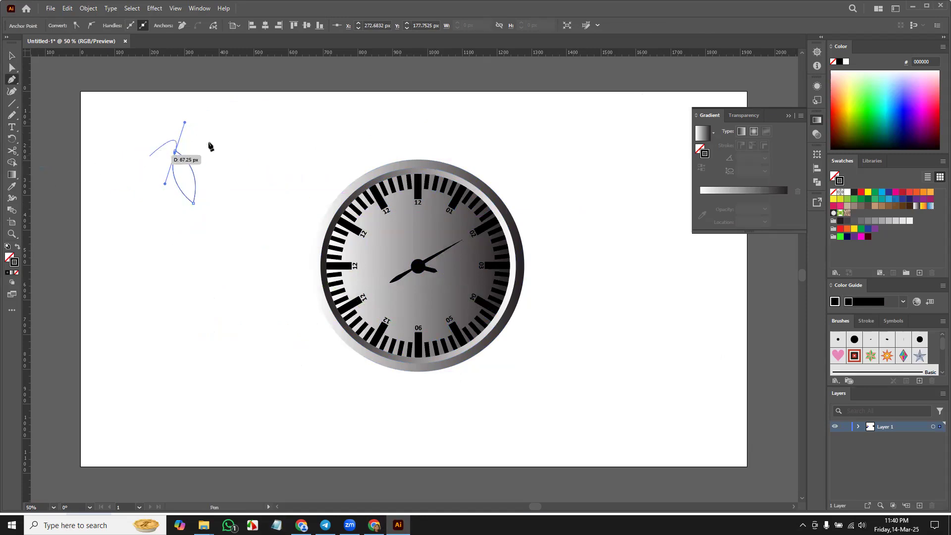
key("ctrl+z")
left_click_drag(174, 151, 183, 121)
key("ctrl")
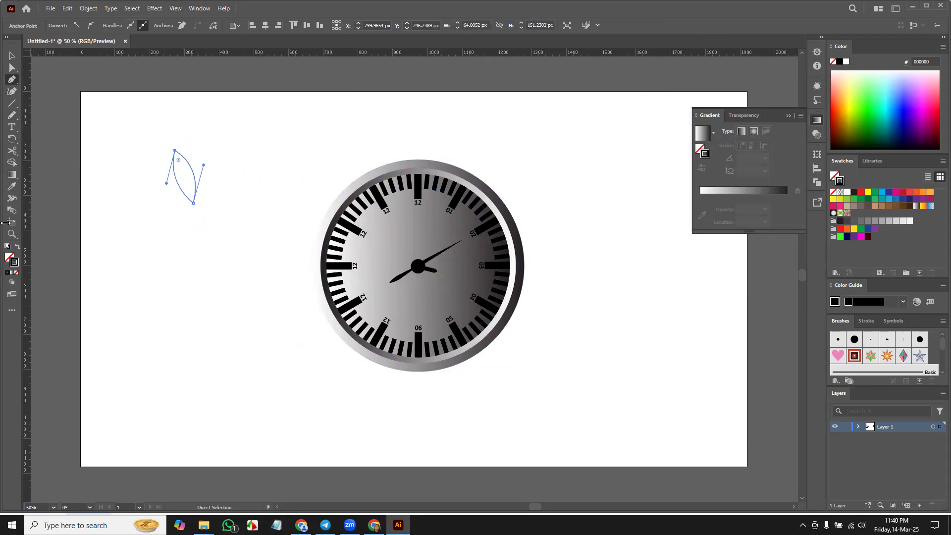
left_click(17, 272)
left_click(9, 272)
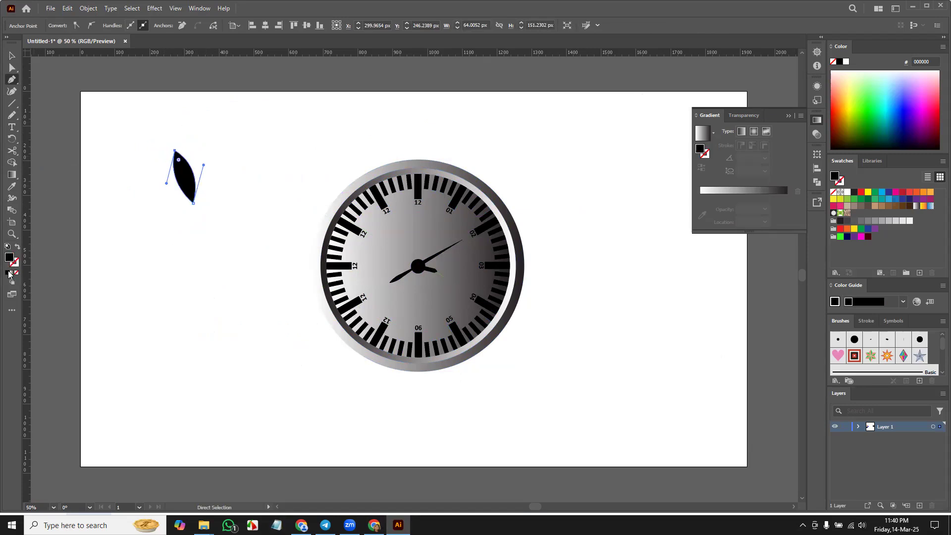
Start rotating the black leaf with the Rotate tool.
left_click(12, 138)
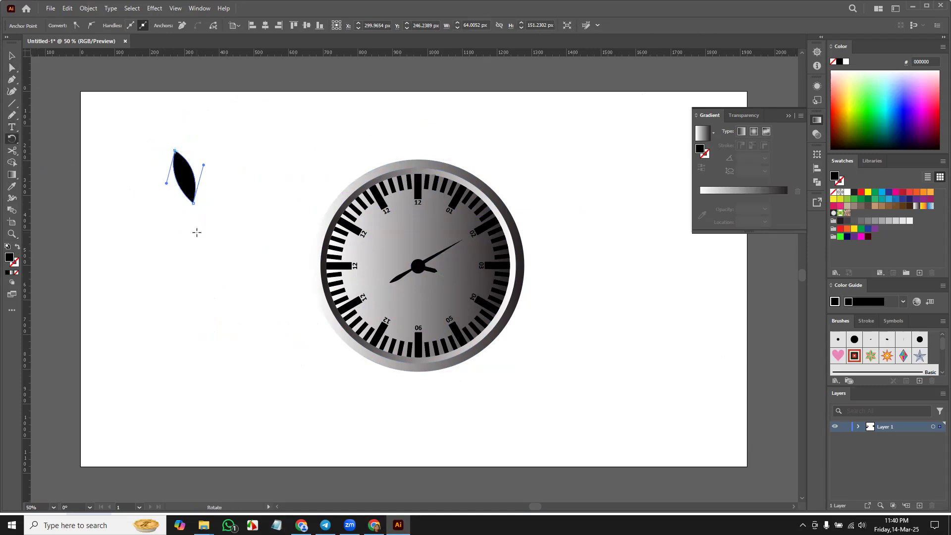